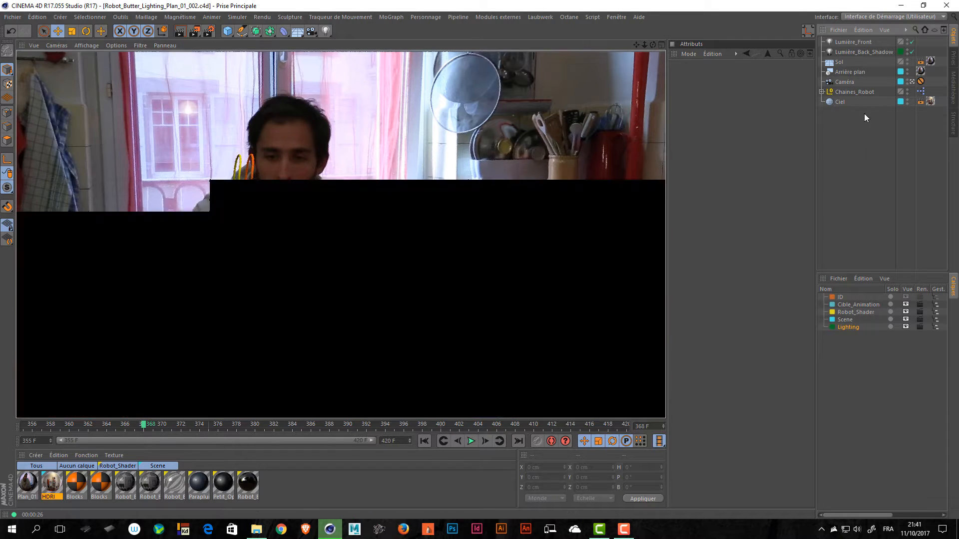
- Try shifting the Chaines_Robot rig along X, and reset its X position to 0 cm
click(854, 93)
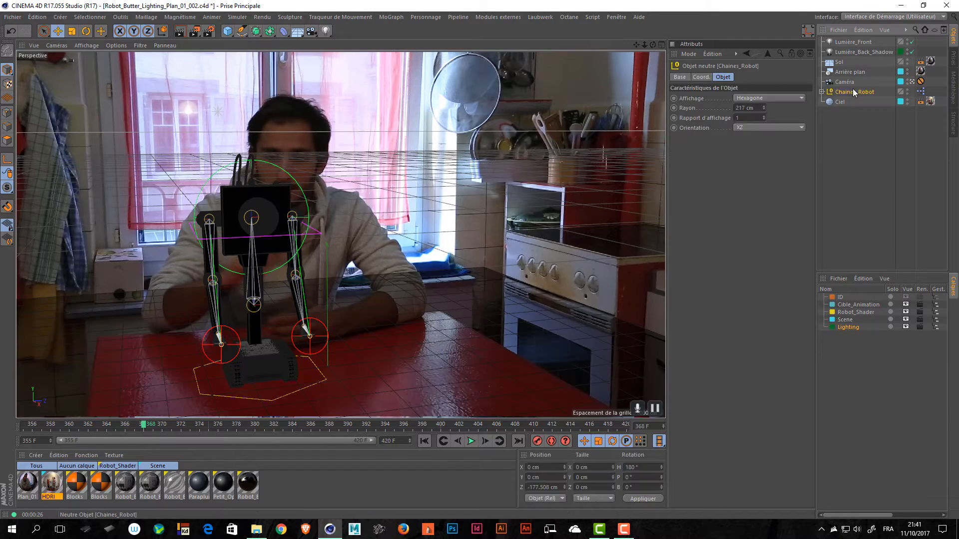
drag(249, 358, 249, 360)
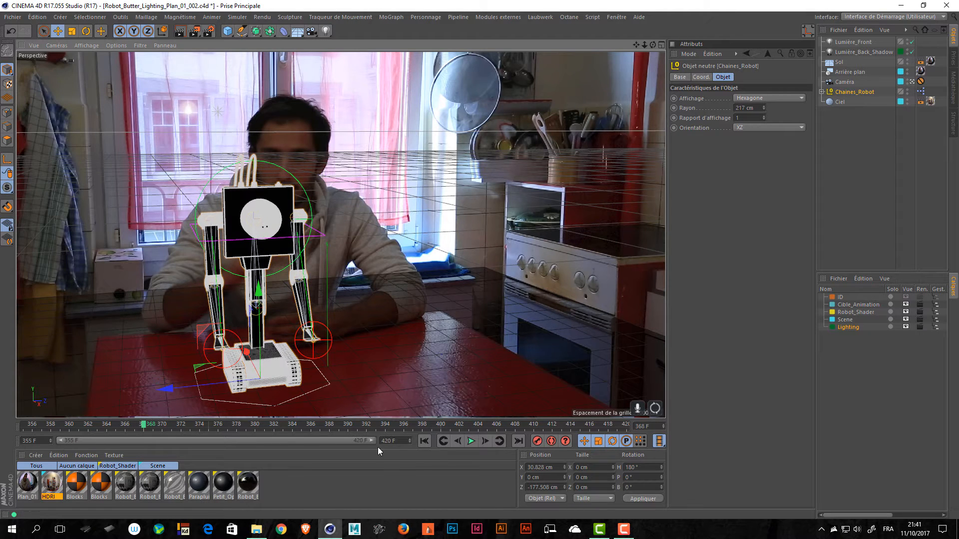
double_click(557, 466)
text(0)
key(Return)
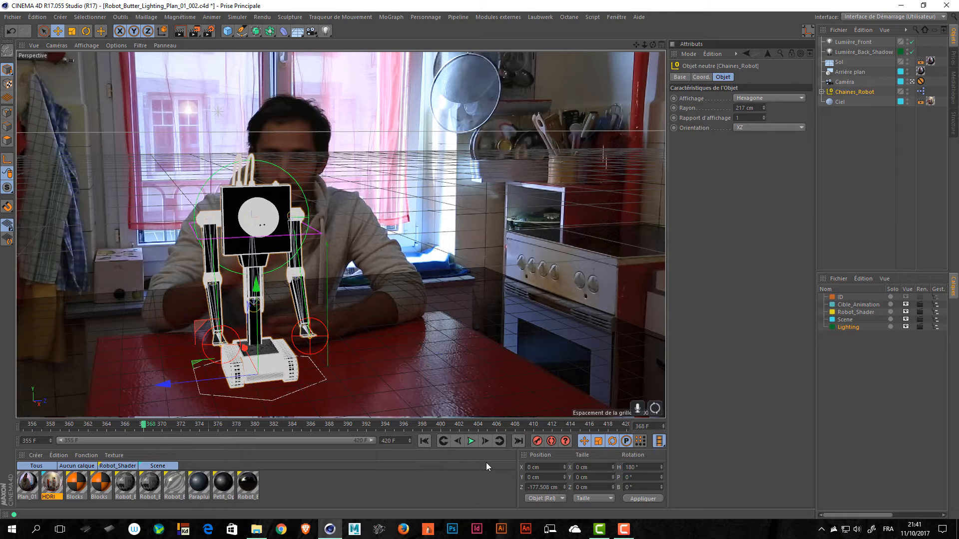
- Move the Chaines_Robot rig along X to about -119 cm and record a keyframe at frame 382
drag(247, 352, 239, 338)
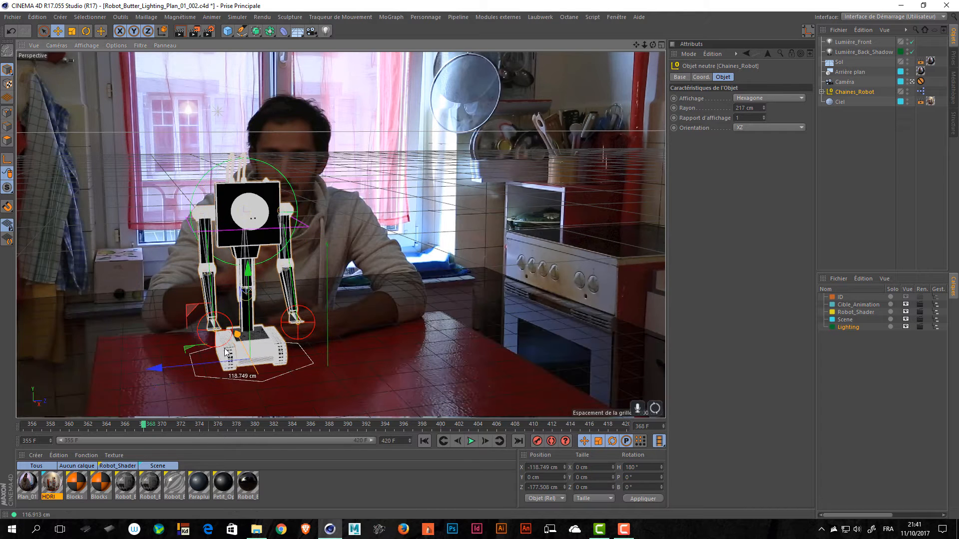
click(144, 429)
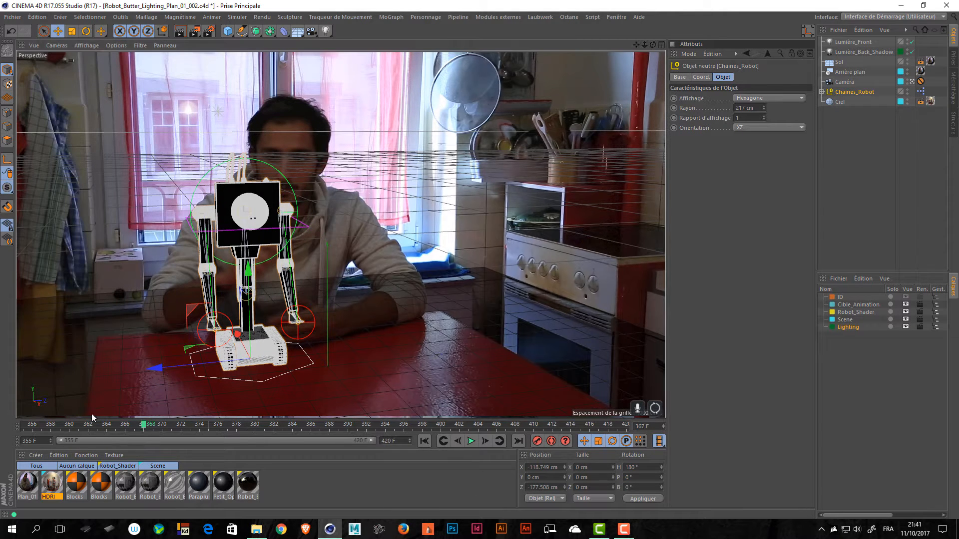
drag(53, 427, 275, 431)
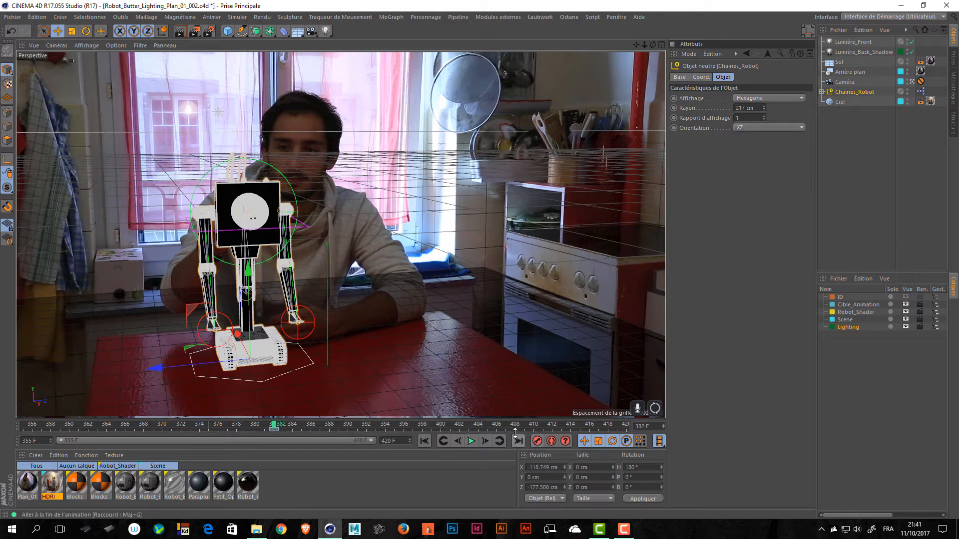
- At frame 414, move the robot along X to about 577 cm and record a keyframe
click(550, 424)
drag(512, 416, 445, 392)
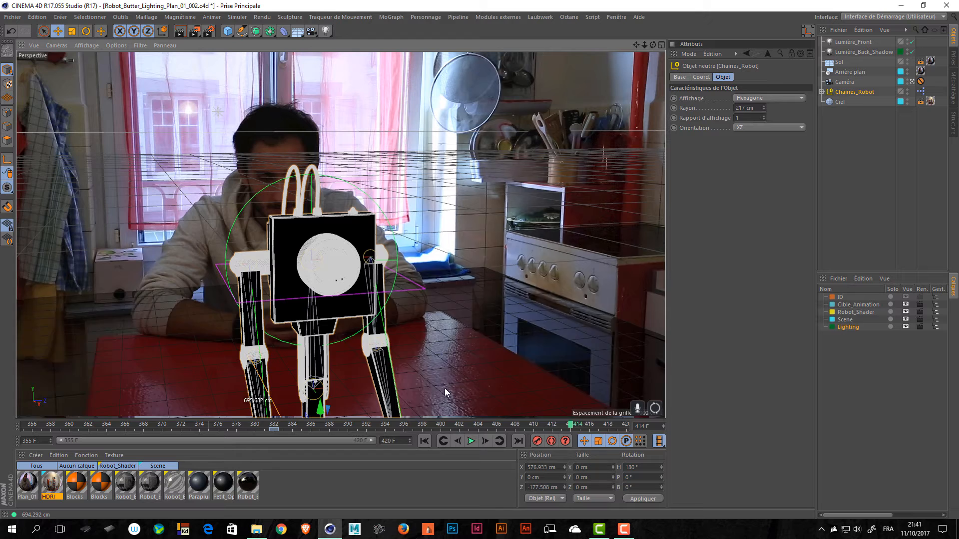
click(537, 442)
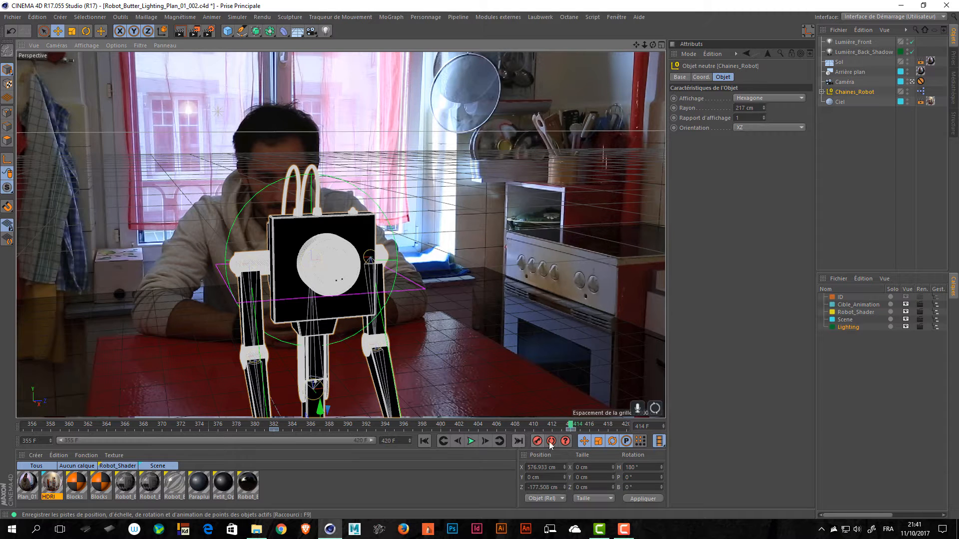
- Scrub back through the robot's move and preview-render the view at frame 397
drag(570, 425, 416, 429)
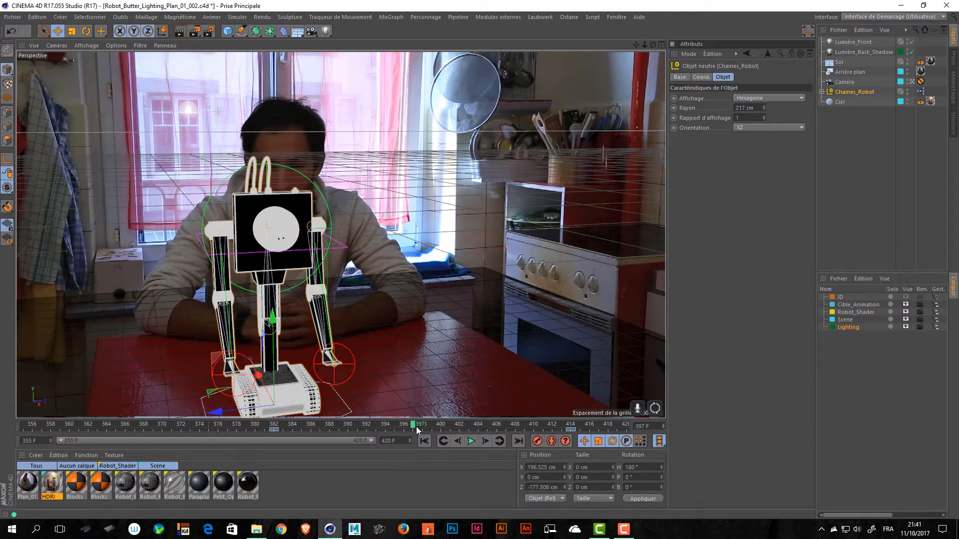
key(ctrl+r)
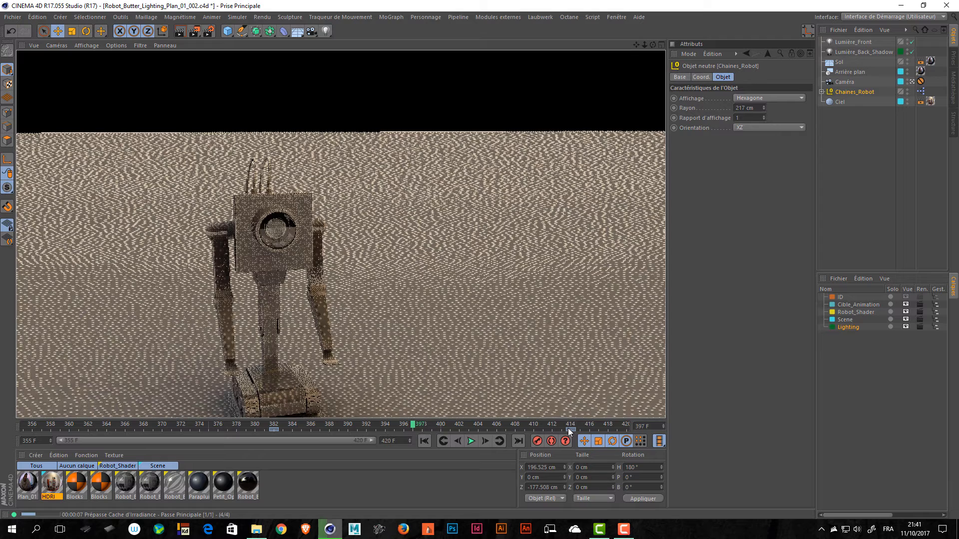
click(406, 427)
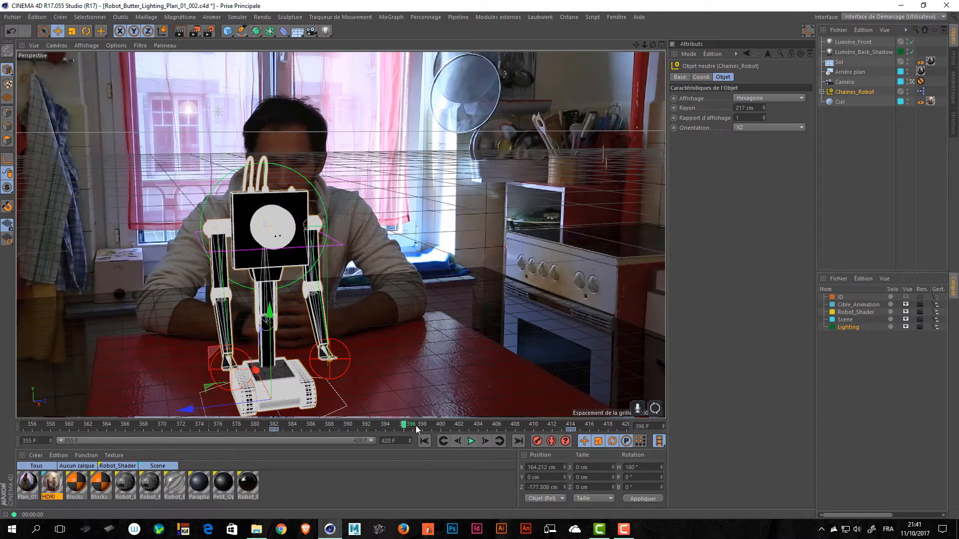
- Delete the robot's keyframe at frame 414 and save the project with nothing selected
click(569, 430)
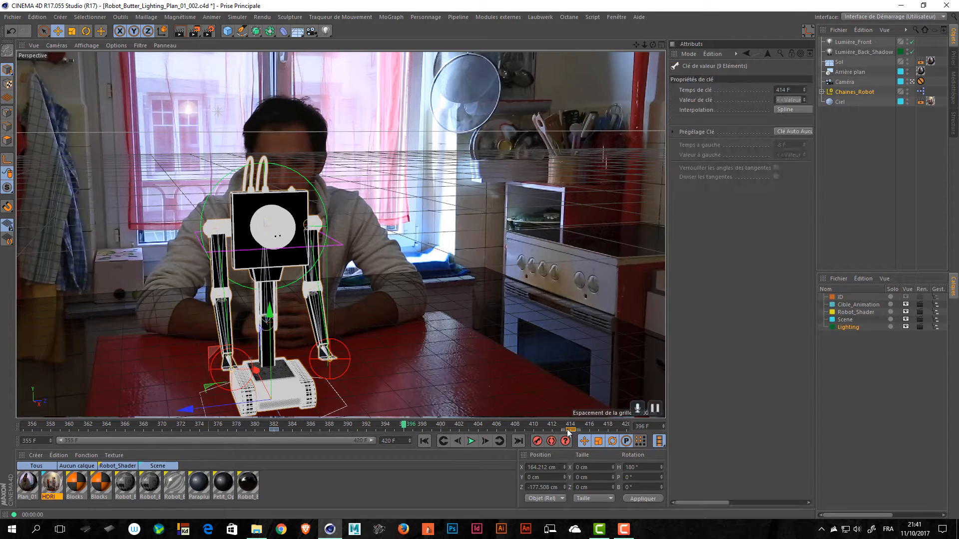
key(Delete)
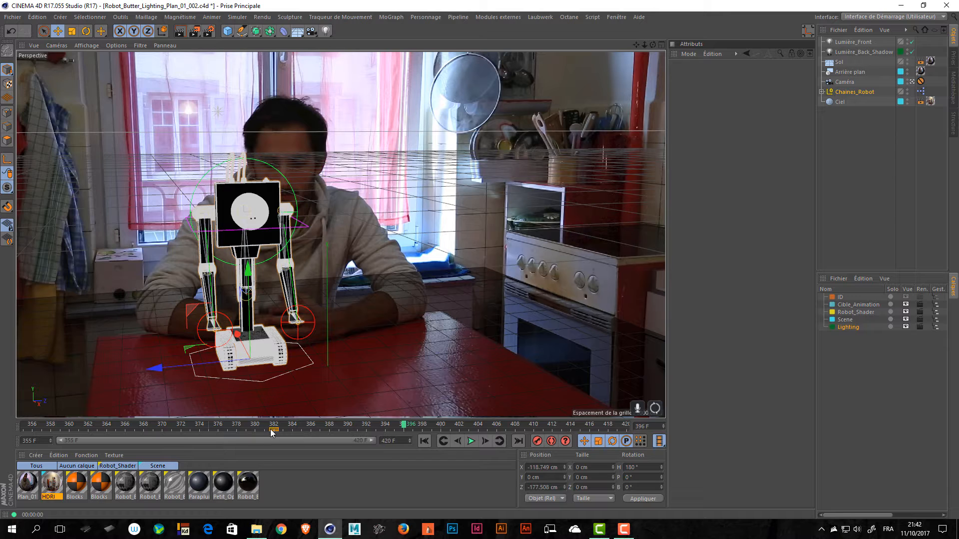
key(ctrl+s)
click(835, 185)
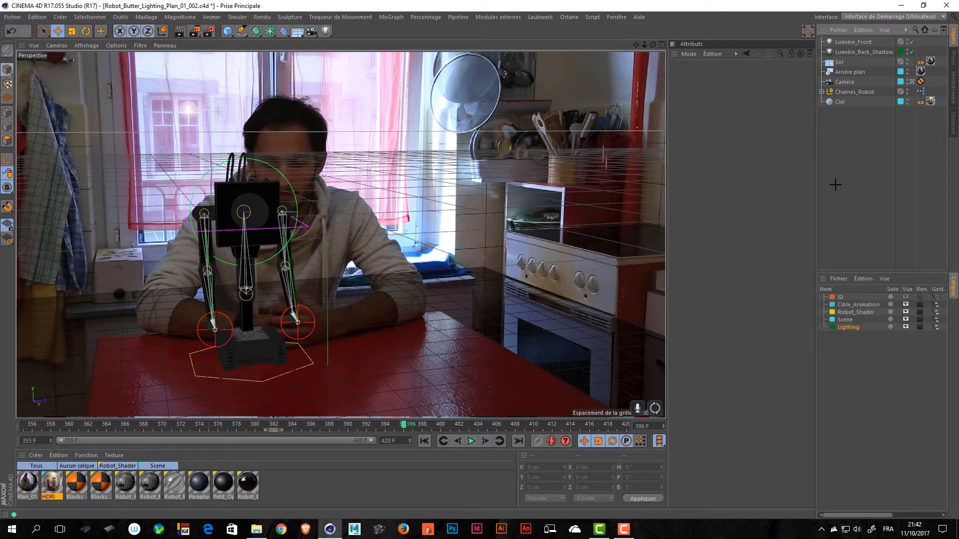
- Switch to File Explorer and look through the Plan_01 to Plan_05 folders inside 07_Lighting
key(alt+Tab)
key(alt+Tab)
key(alt+Tab)
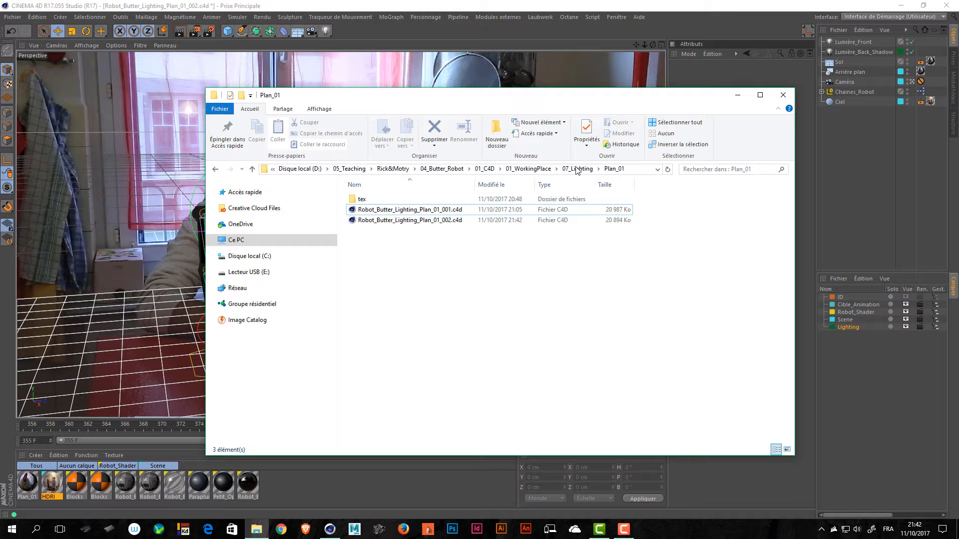
click(578, 170)
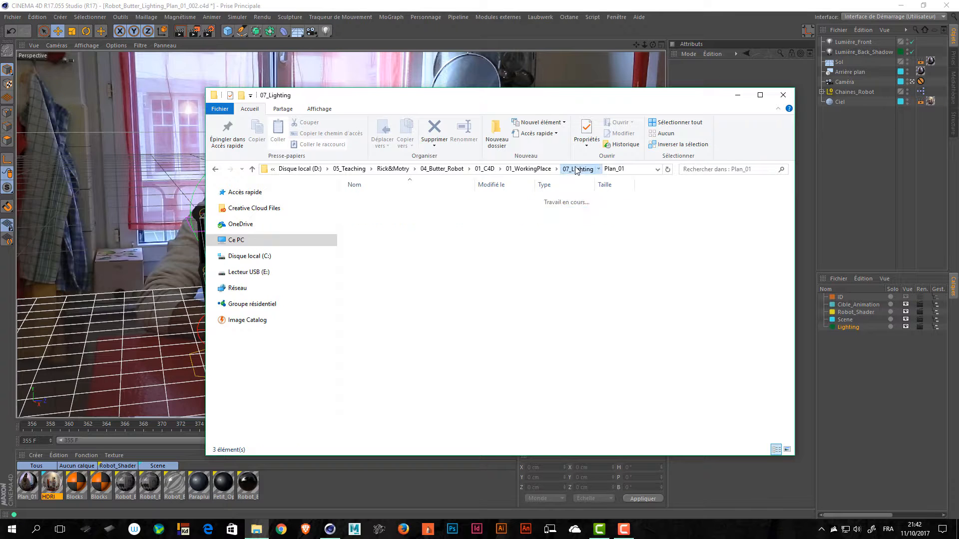
drag(393, 261, 401, 209)
click(389, 262)
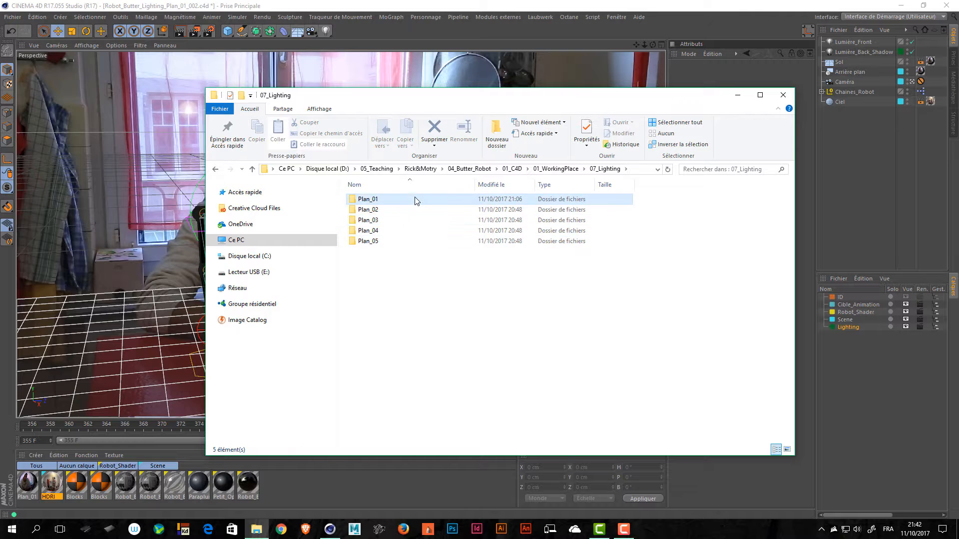
double_click(414, 200)
key(BackSpace)
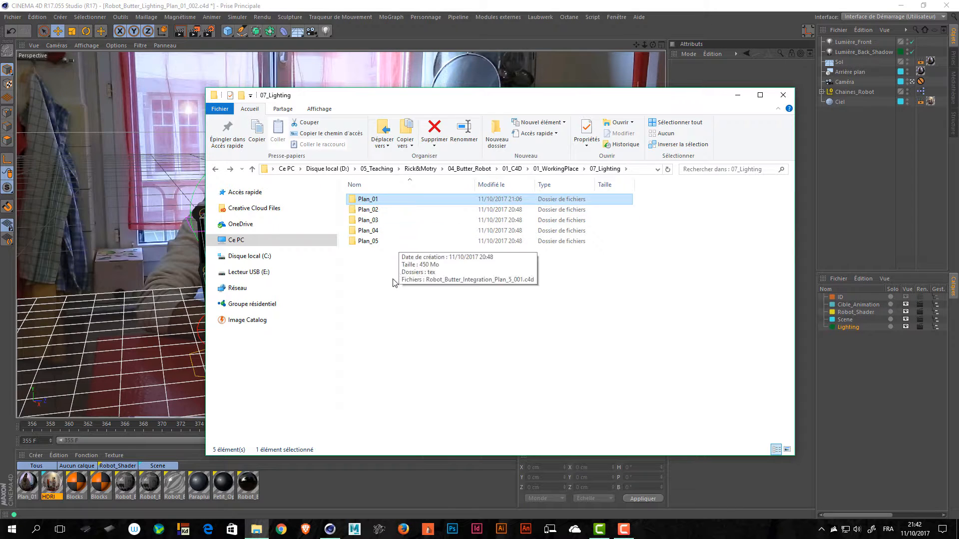
drag(395, 283, 400, 209)
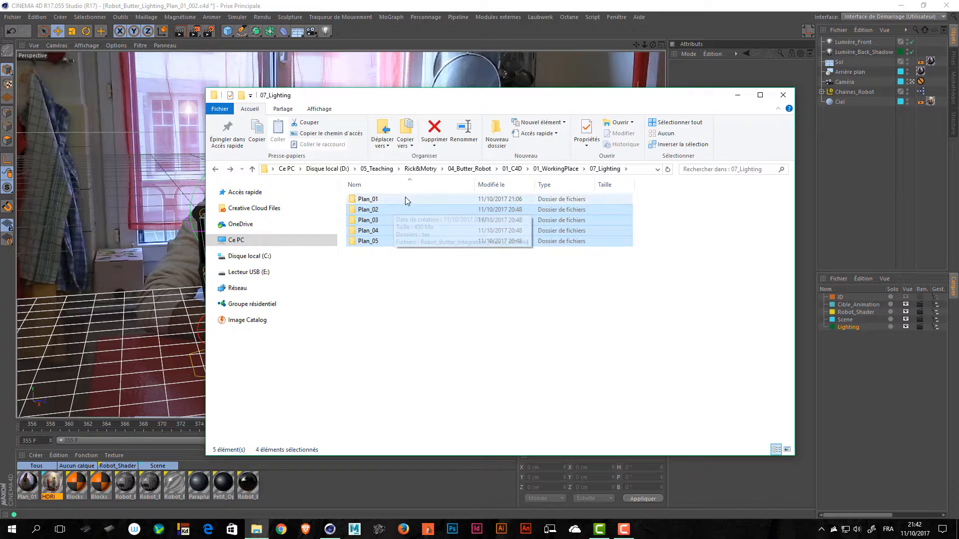
- In Cinema 4D, copy the Ciel, Sol, Lumière_Back_Shadow and Lumière_Front objects and save the Plan 01 project
click(920, 151)
click(834, 103)
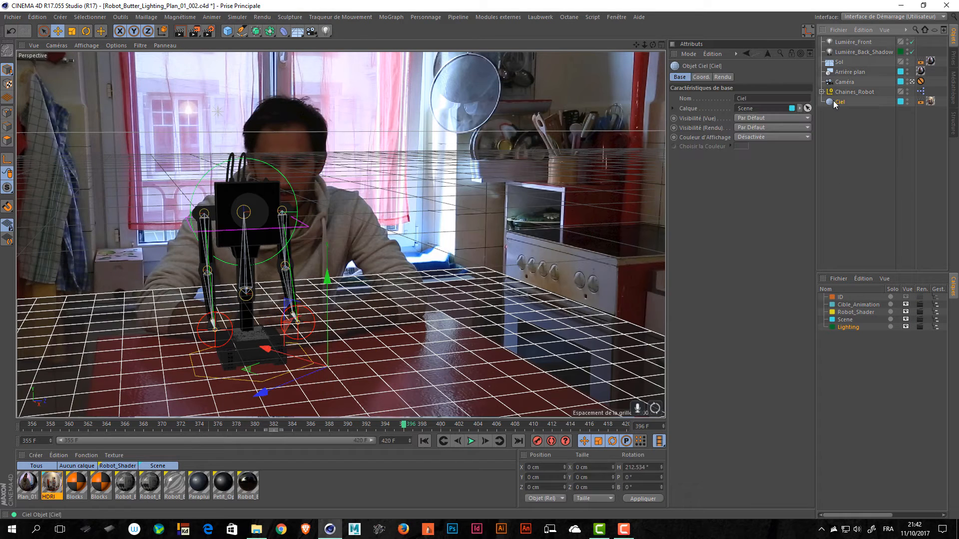
ctrl+click(839, 62)
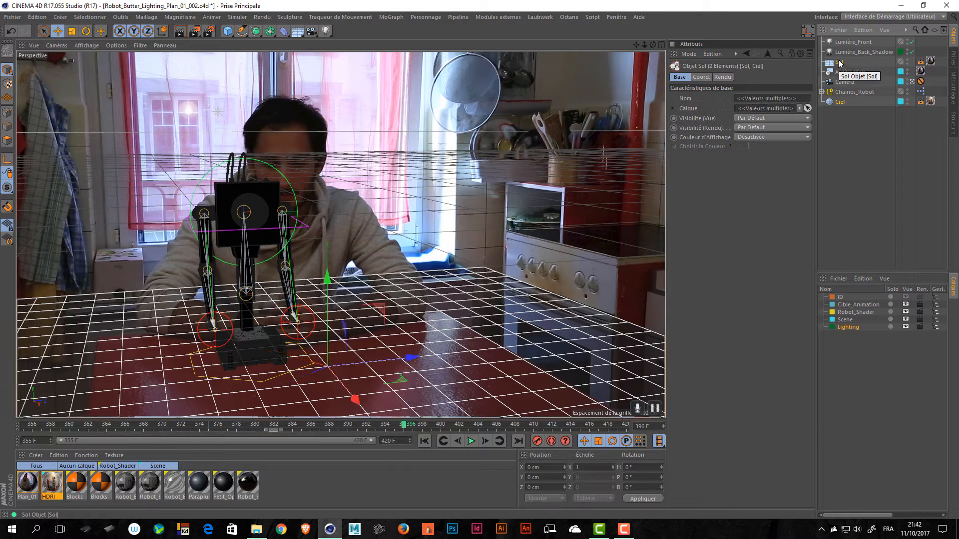
ctrl+click(853, 52)
ctrl+click(851, 42)
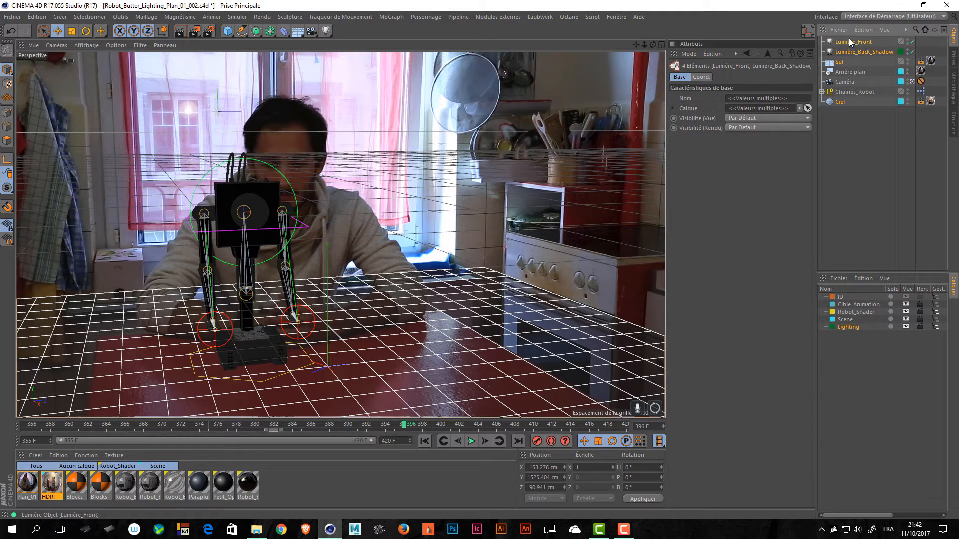
click(847, 159)
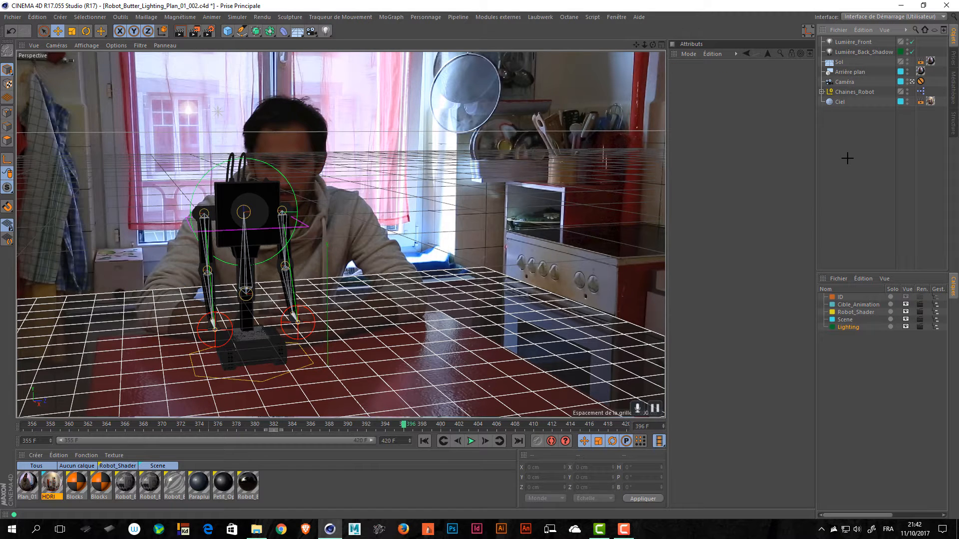
key(ctrl+s)
- Switch to File Explorer, open Robot_Butter_Integration_Plan_2_001.c4d from the Plan_02 folder, and close the Explorer window
key(alt+Tab)
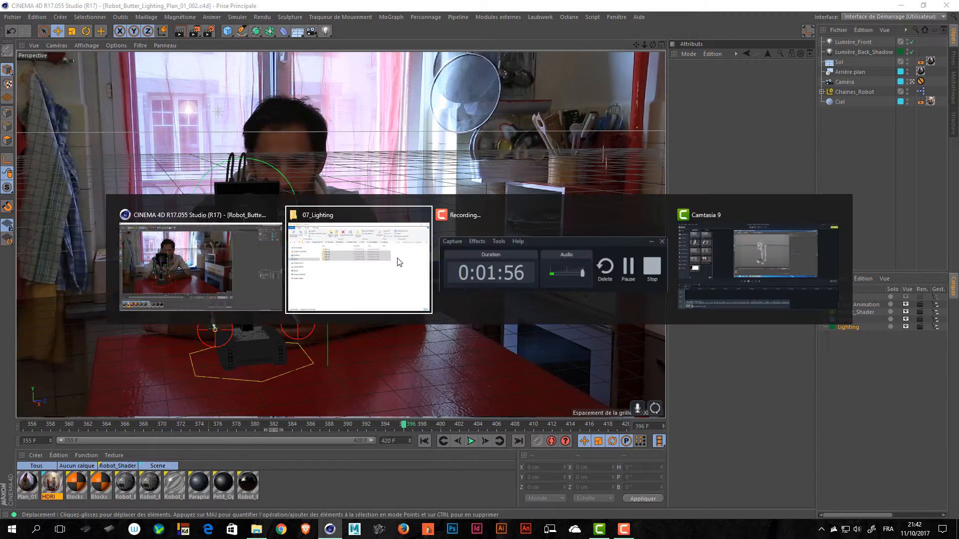
click(249, 266)
key(v)
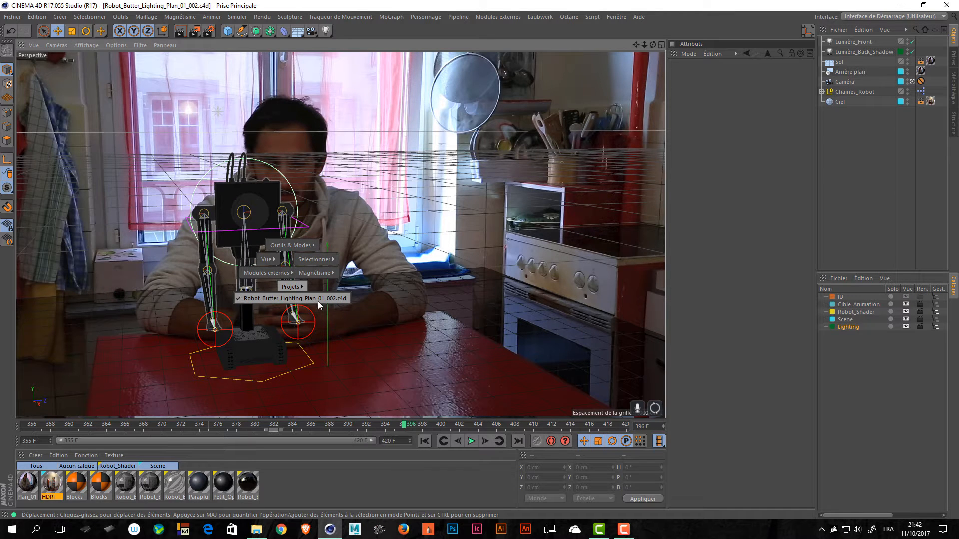
key(alt+Tab)
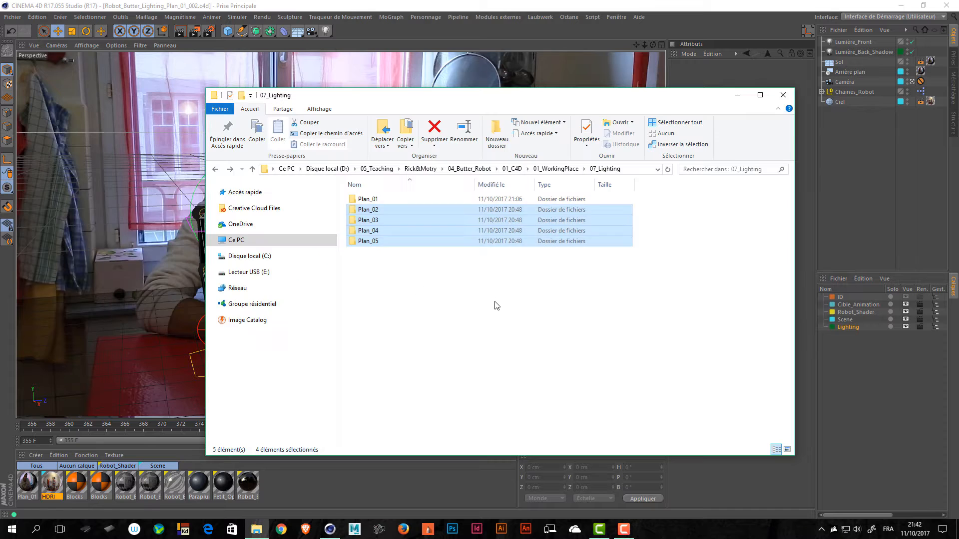
double_click(419, 210)
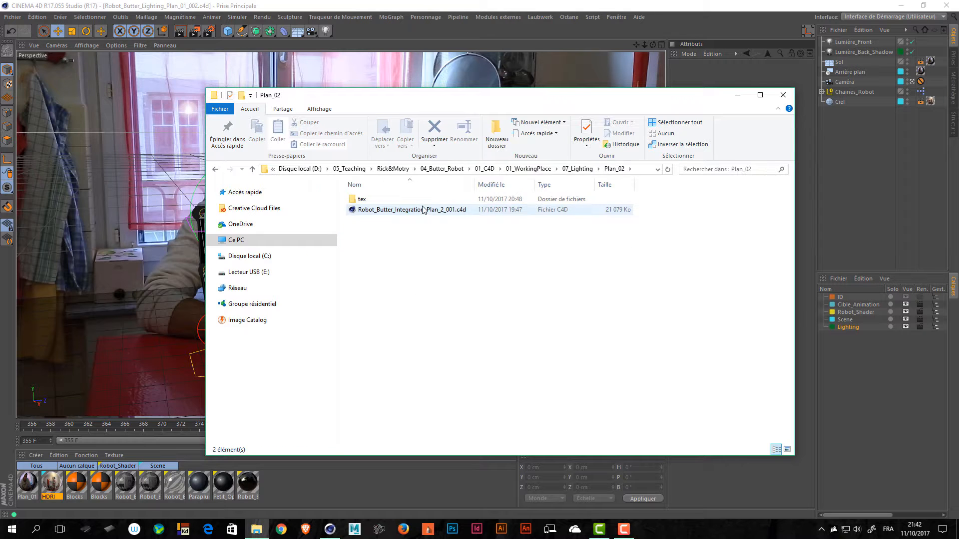
double_click(419, 212)
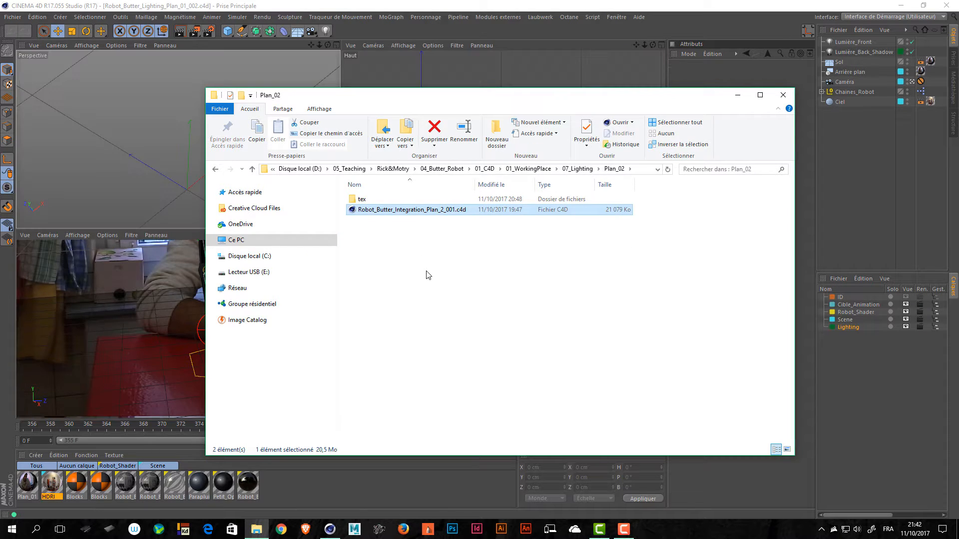
click(783, 95)
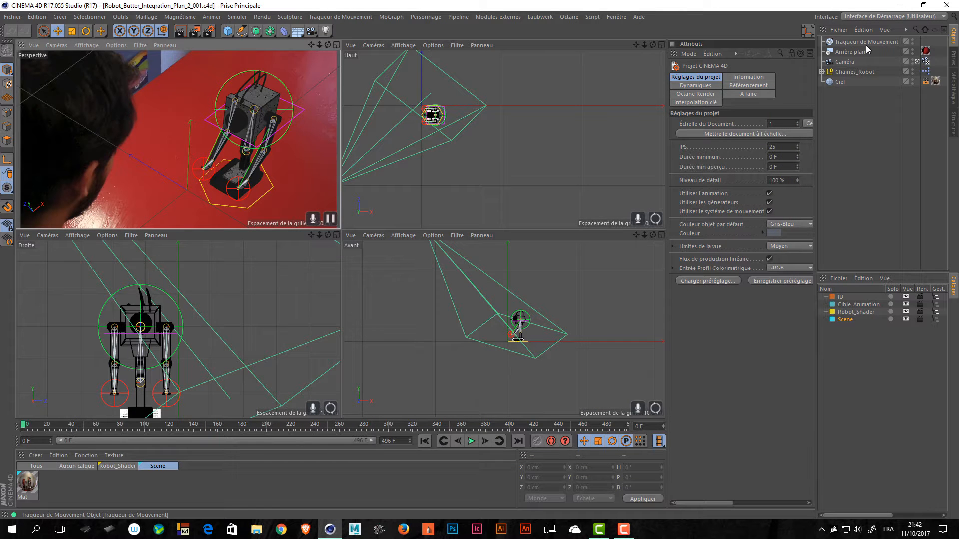
- Delete the Traqueur de Mouvement object and the Calibrateur Caméra tag on the camera, with the timeline at frame 254
click(865, 43)
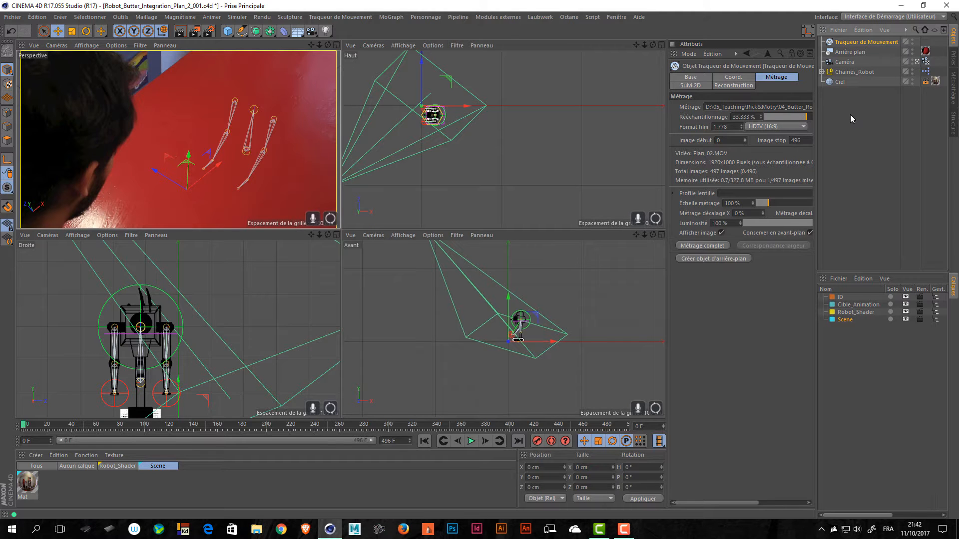
key(Delete)
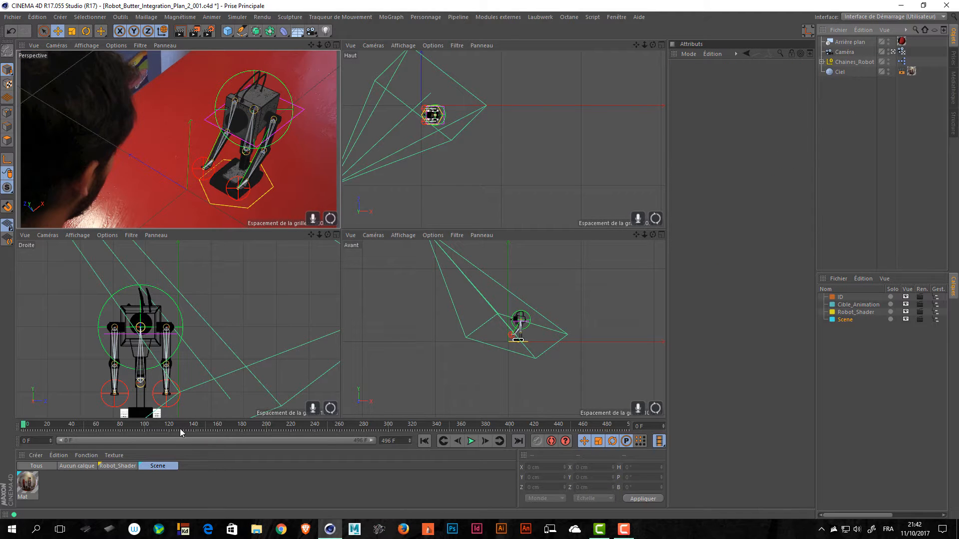
drag(247, 425, 332, 424)
key(ctrl+s)
click(902, 51)
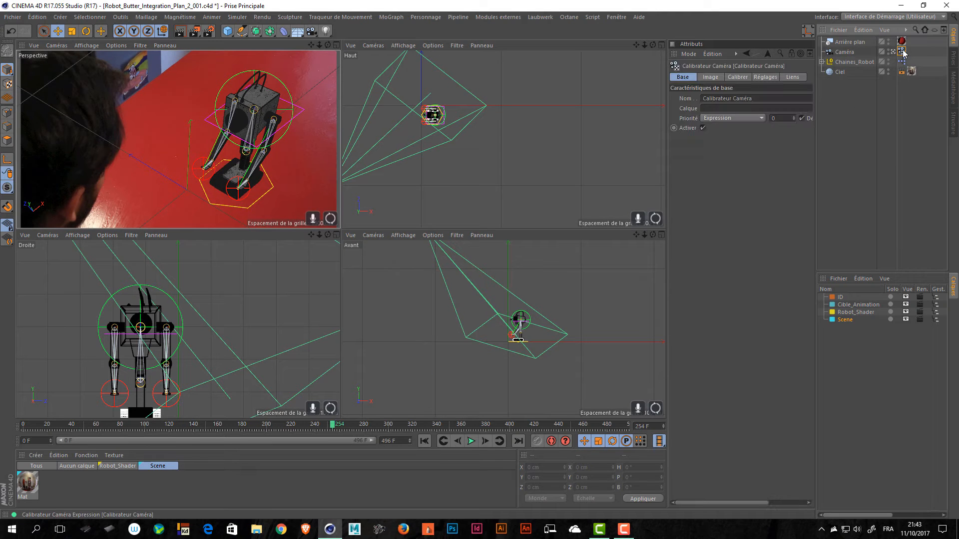
key(Delete)
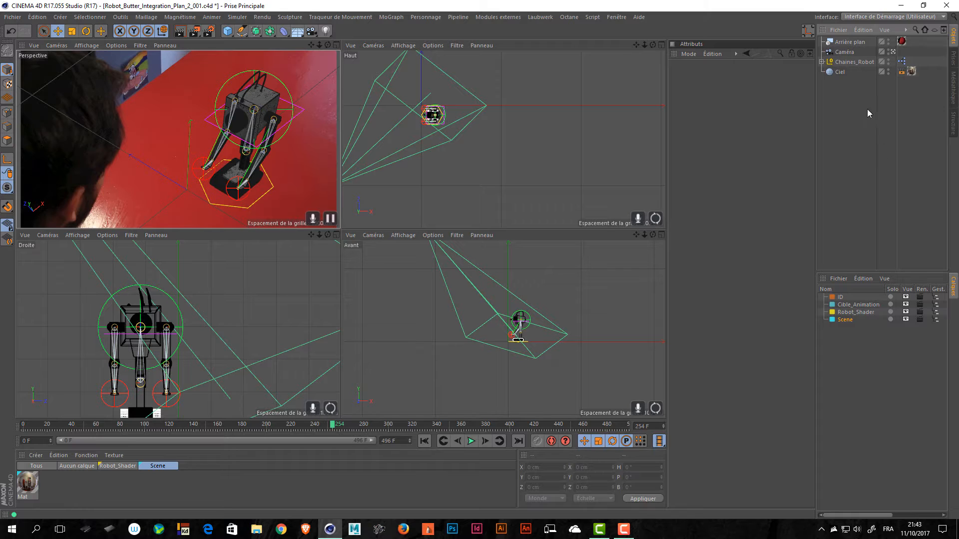
- Replace the scene's Ciel object by pasting the Ciel, Sol and two lights copied from the Plan 01 project
click(837, 71)
key(Delete)
key(ctrl+z)
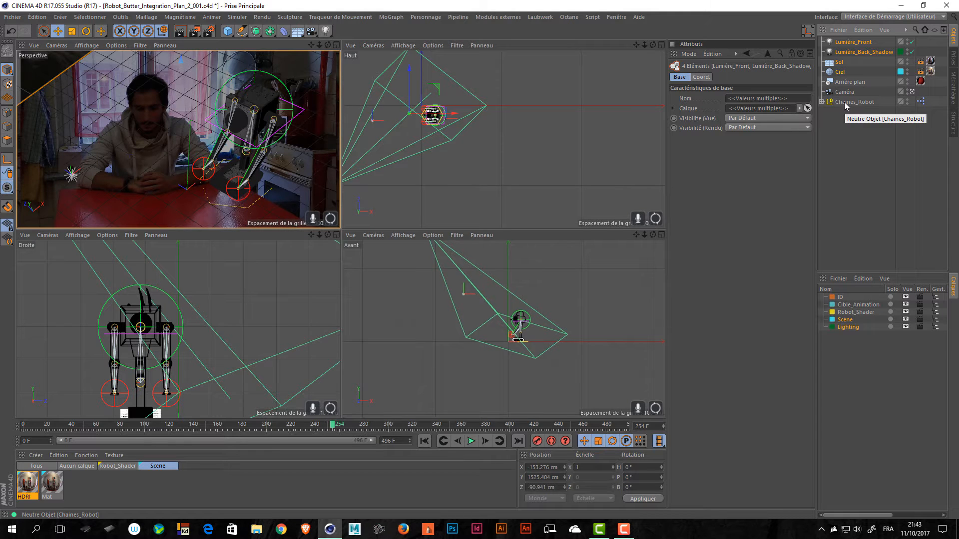
click(870, 171)
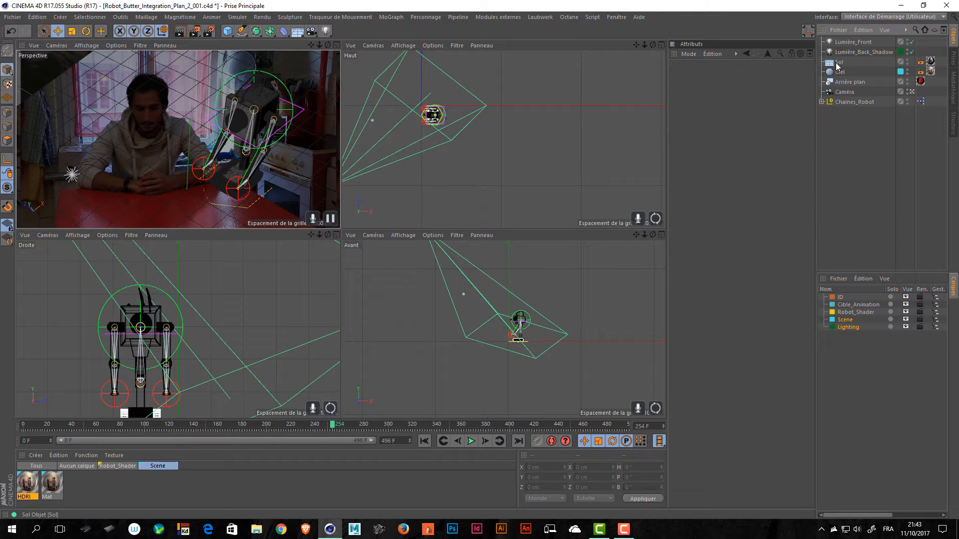
- Delete the Plan_01 texture tag from the Sol object
click(839, 62)
click(930, 61)
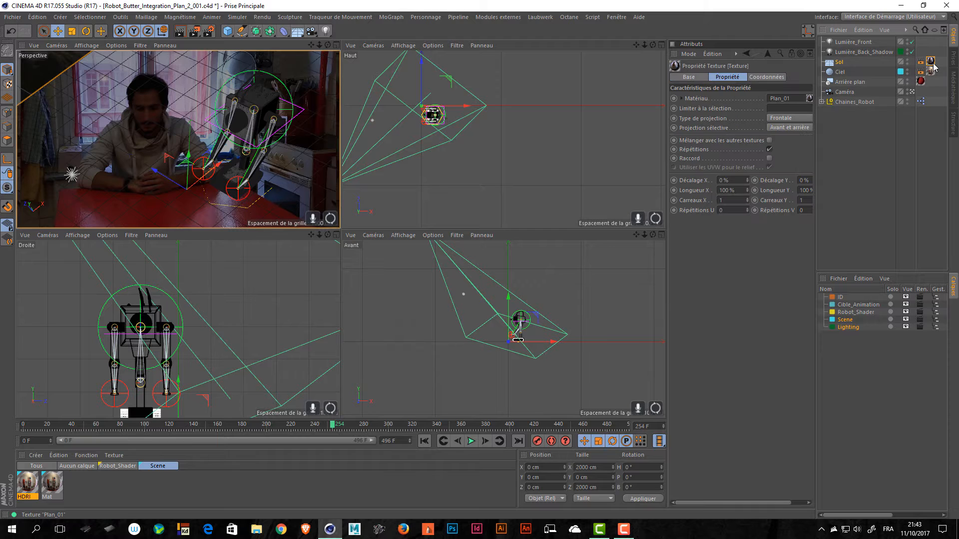
key(Delete)
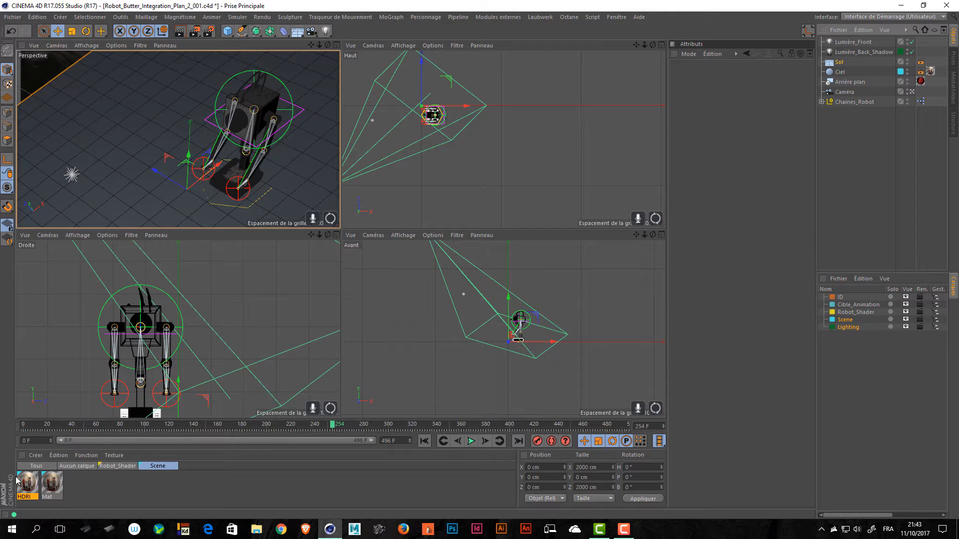
- Show the materials of all layers, remove the unused ones from the project, and clear the object selection
click(53, 485)
click(37, 466)
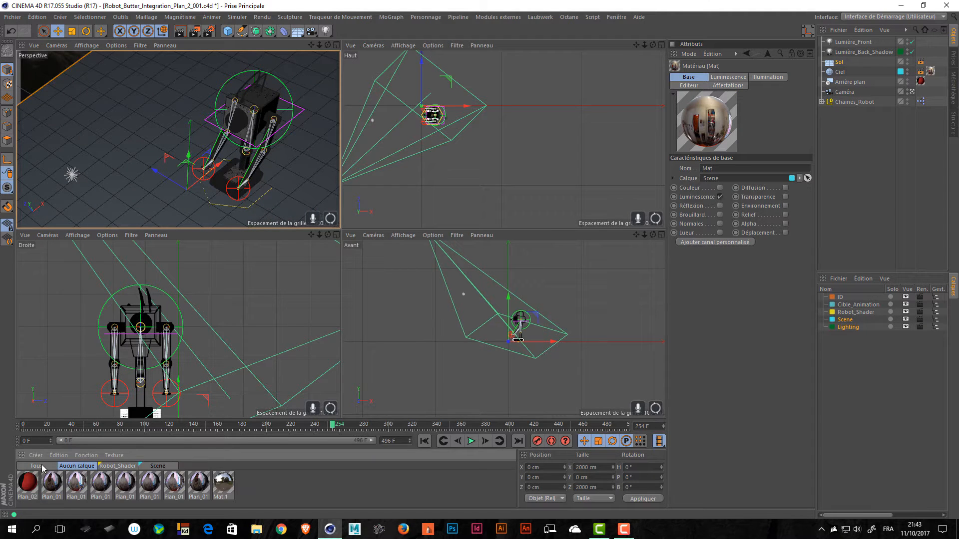
click(86, 456)
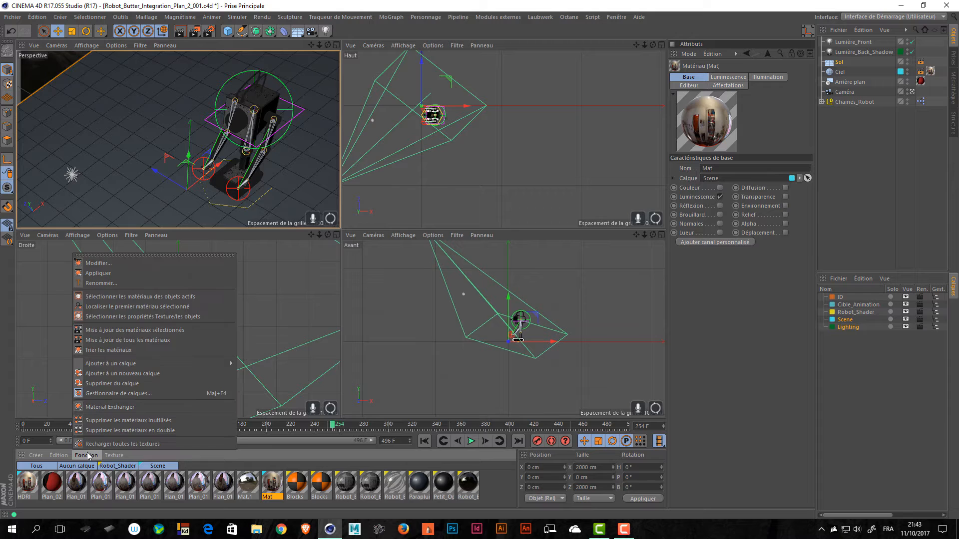
click(119, 429)
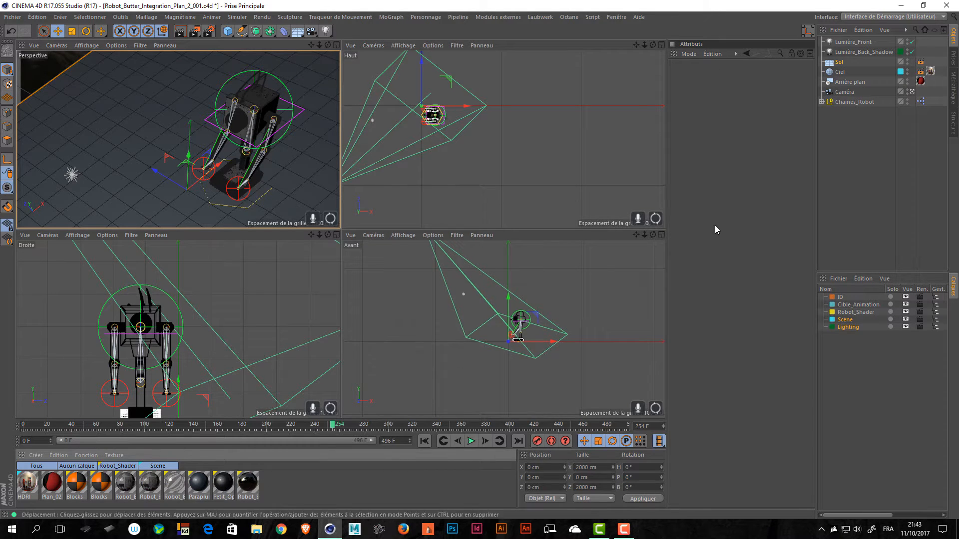
click(857, 203)
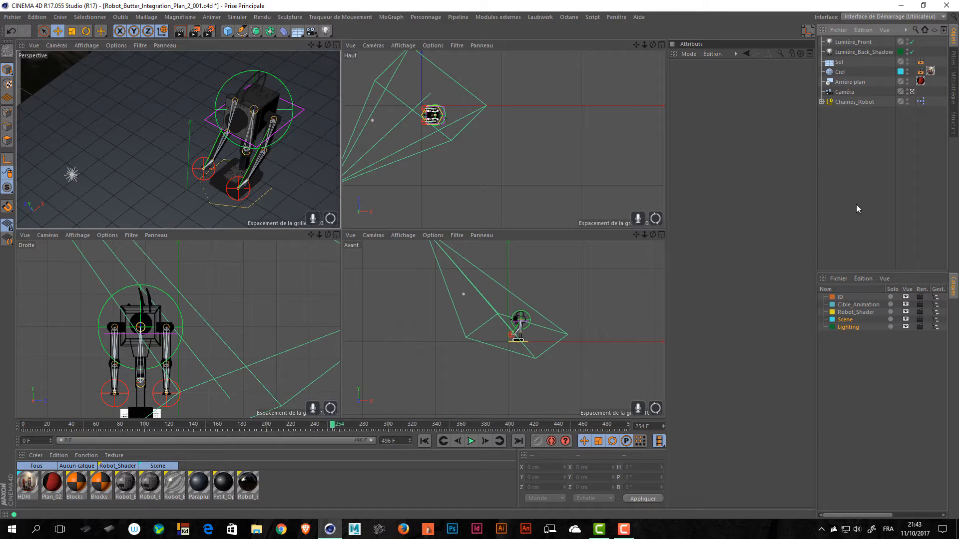
- Check the remaining materials by layer under Robot_Shader, Scene and Aucun calque, and return to showing all of them
click(134, 466)
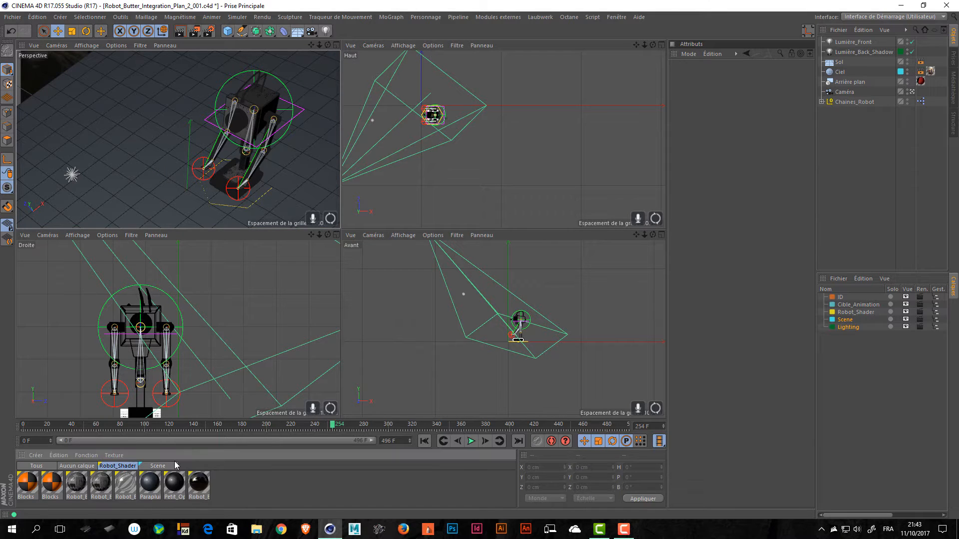
click(170, 466)
click(127, 466)
click(89, 466)
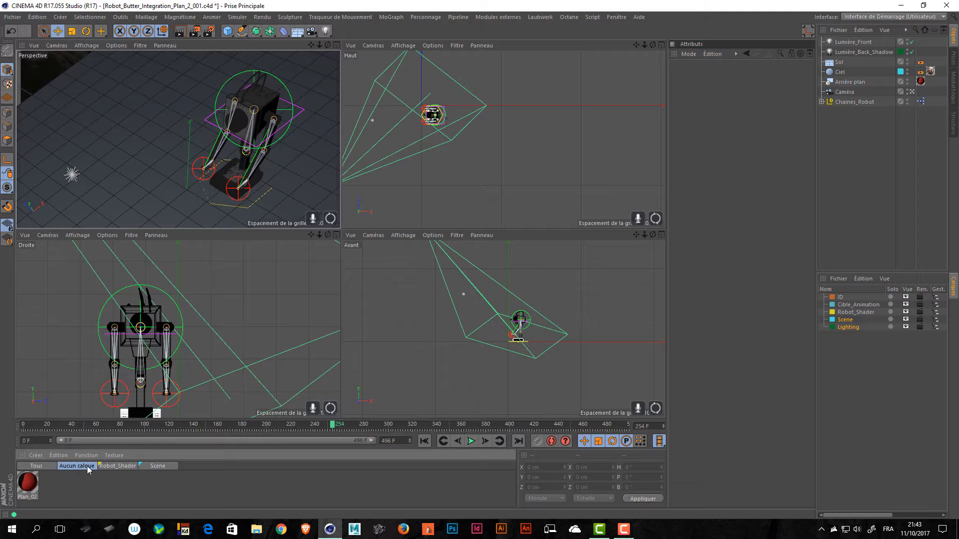
click(36, 466)
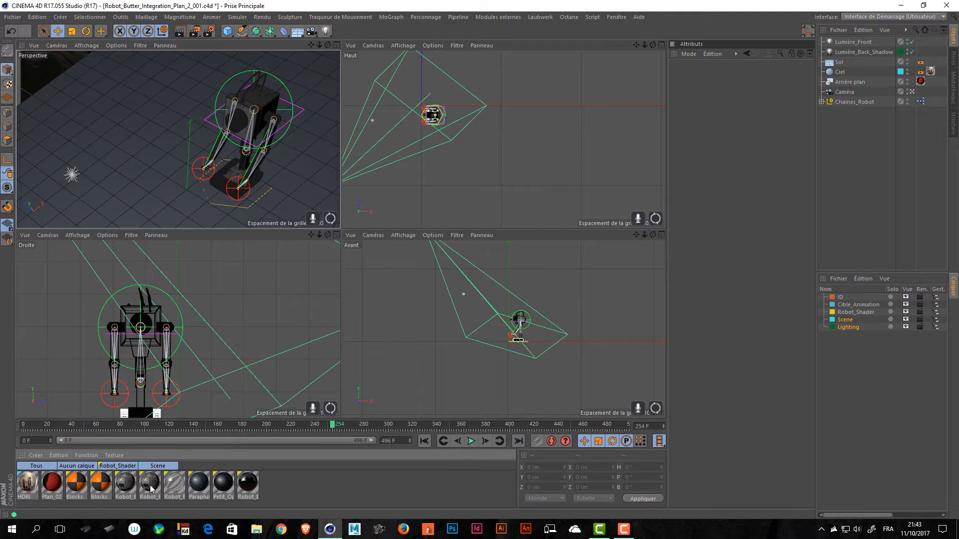
- Create a new material with only the Couleur channel enabled and Réflexion turned off
click(26, 484)
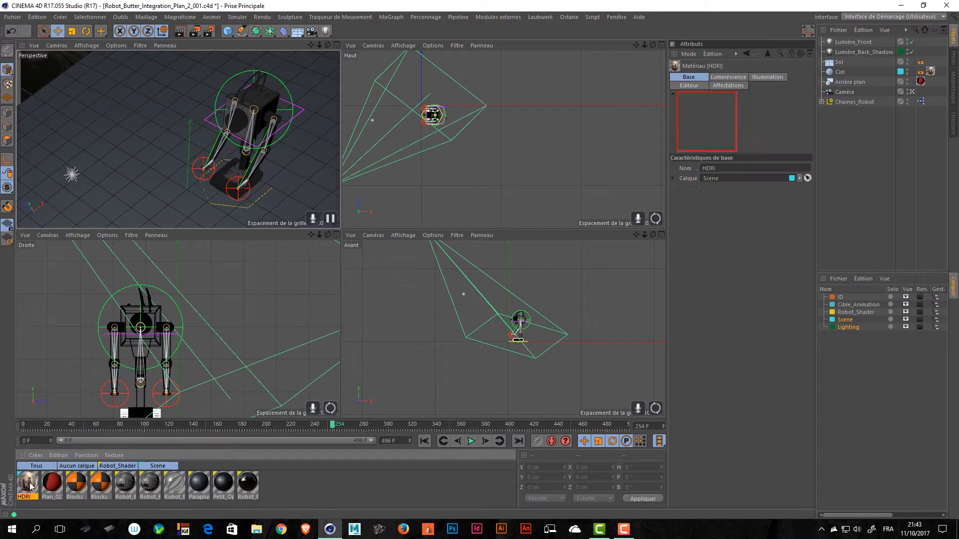
click(296, 495)
double_click(295, 490)
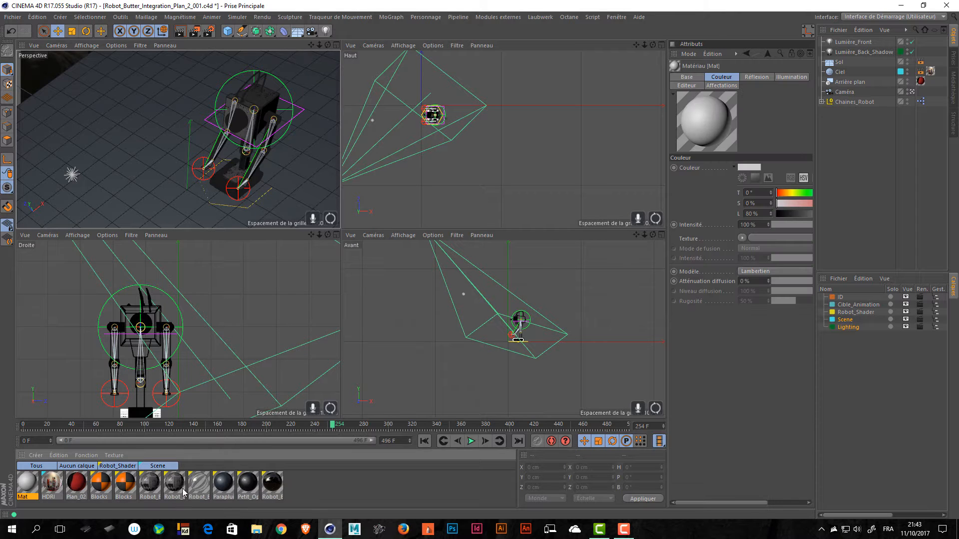
double_click(27, 483)
click(204, 209)
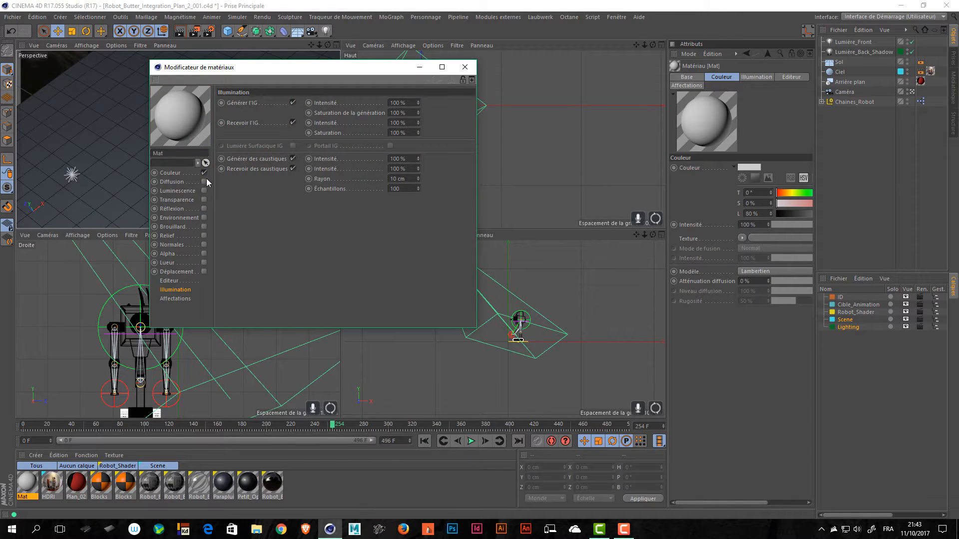
click(204, 173)
click(179, 190)
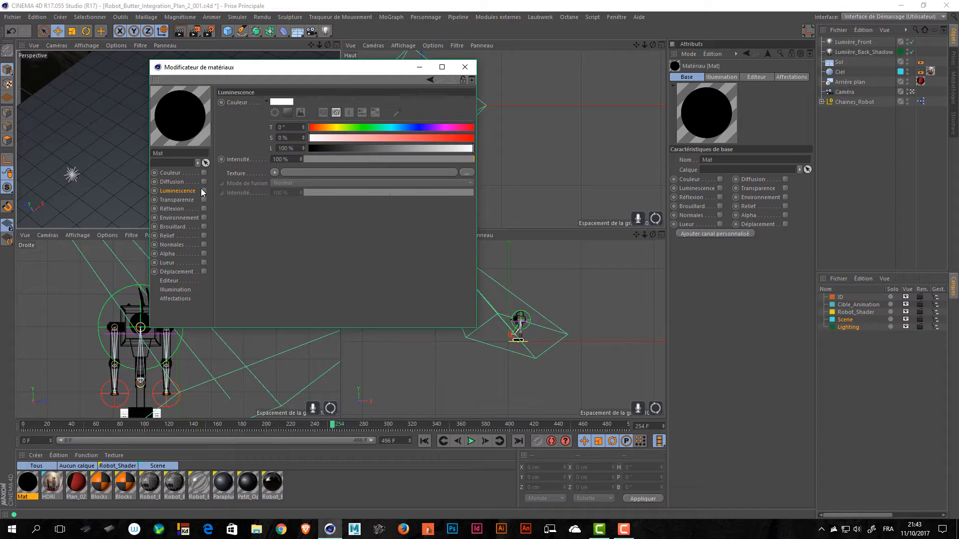
click(204, 191)
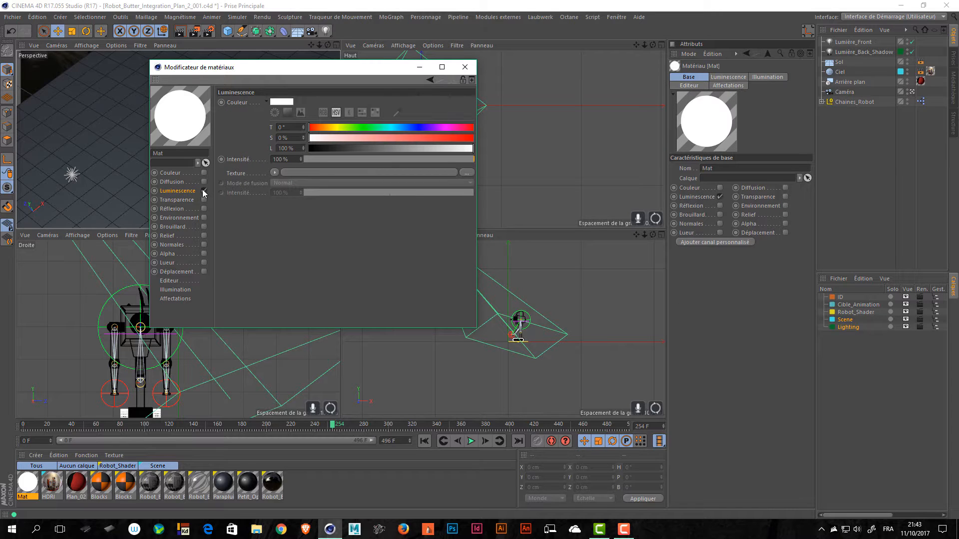
click(204, 191)
click(204, 172)
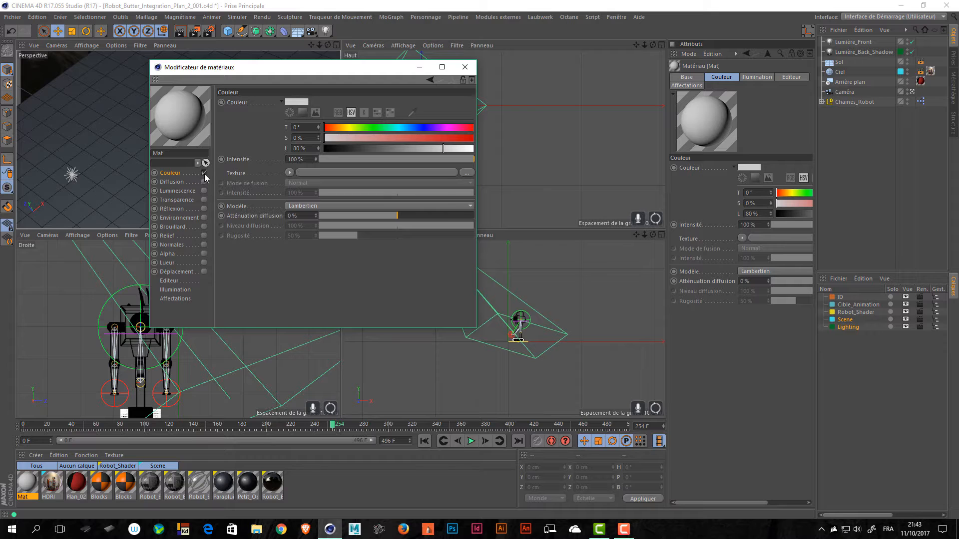
- Load Plan_02.MOV as the new material's Couleur texture and close the material editor
click(468, 173)
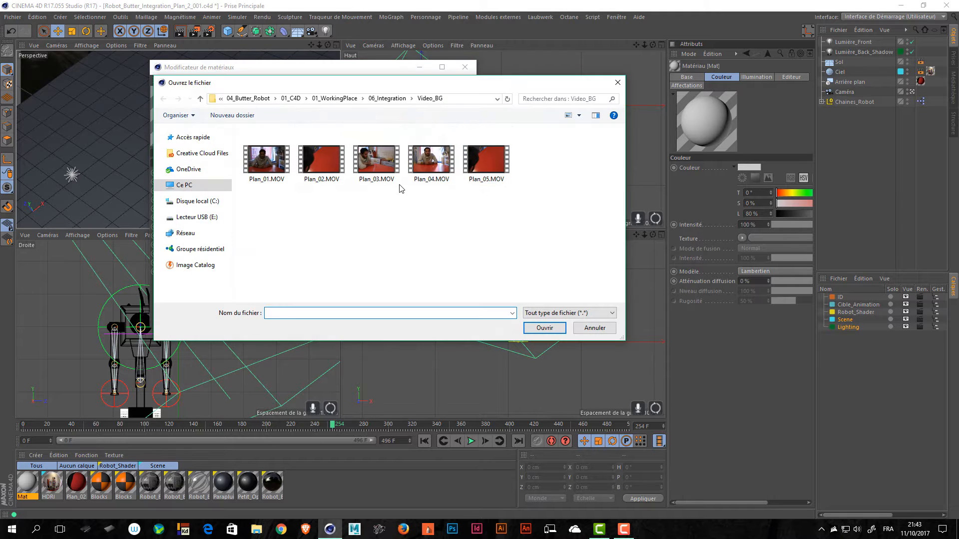
click(310, 168)
click(544, 328)
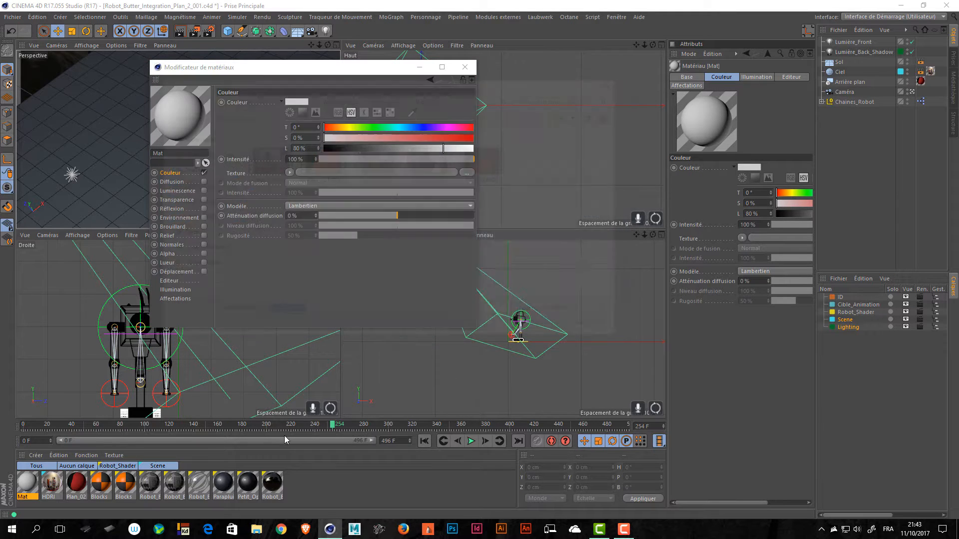
click(497, 302)
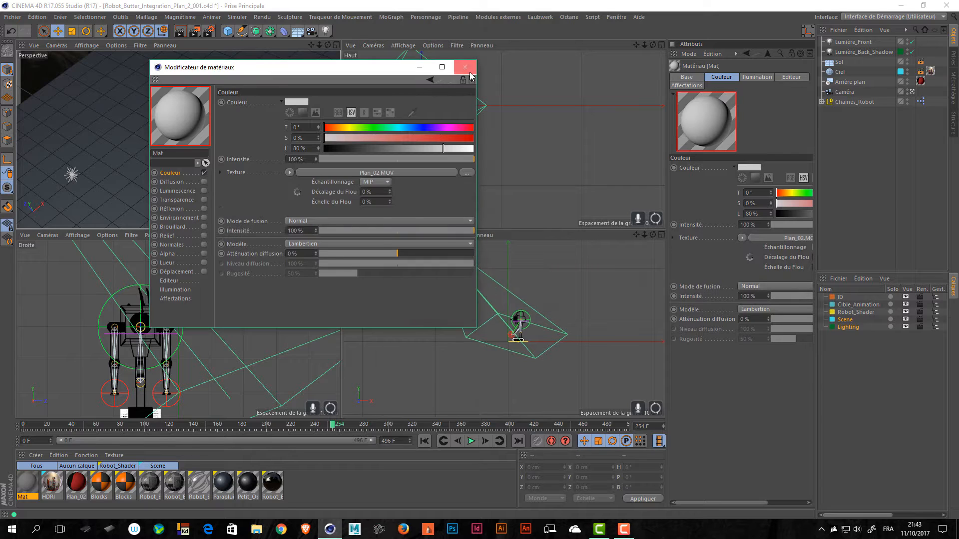
click(465, 67)
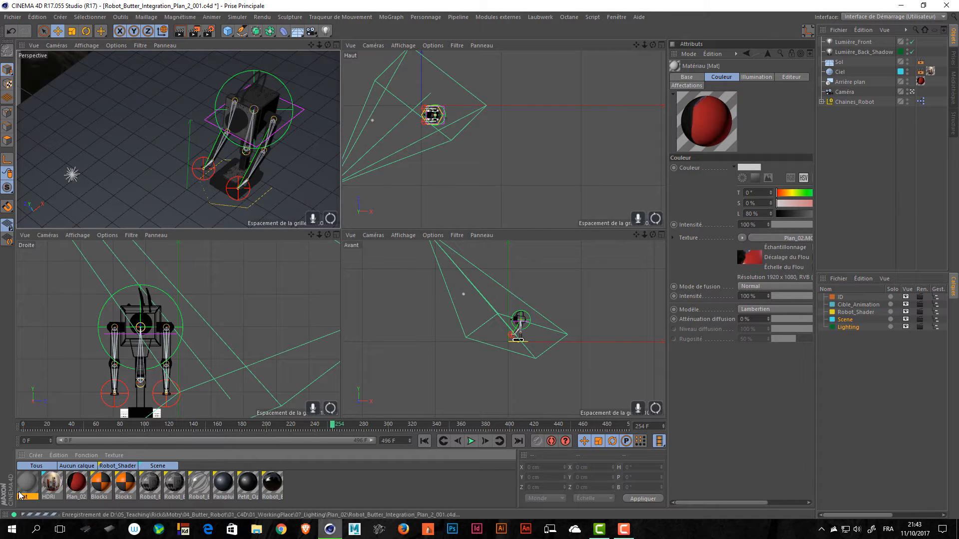
- Save the project and delete the duplicate Plan_02 video material
key(ctrl+s)
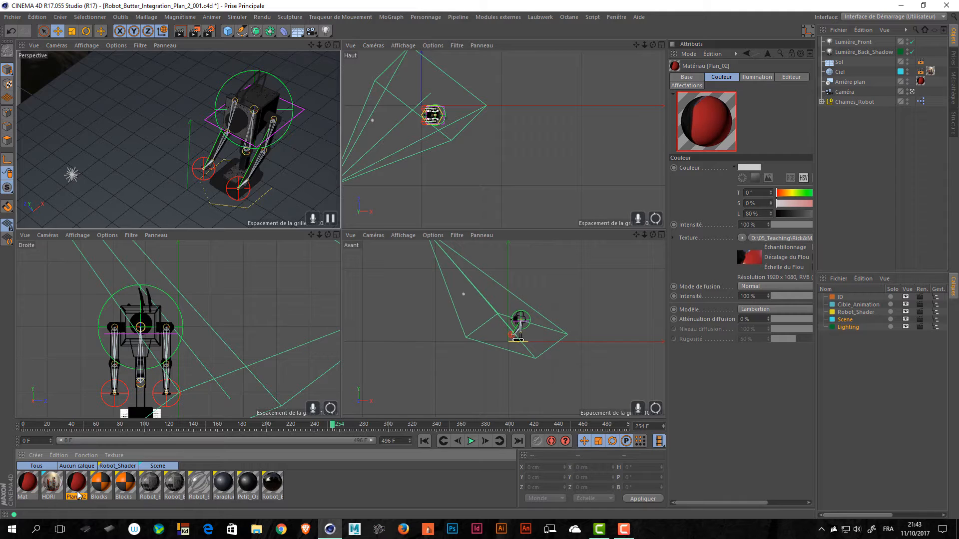
key(Delete)
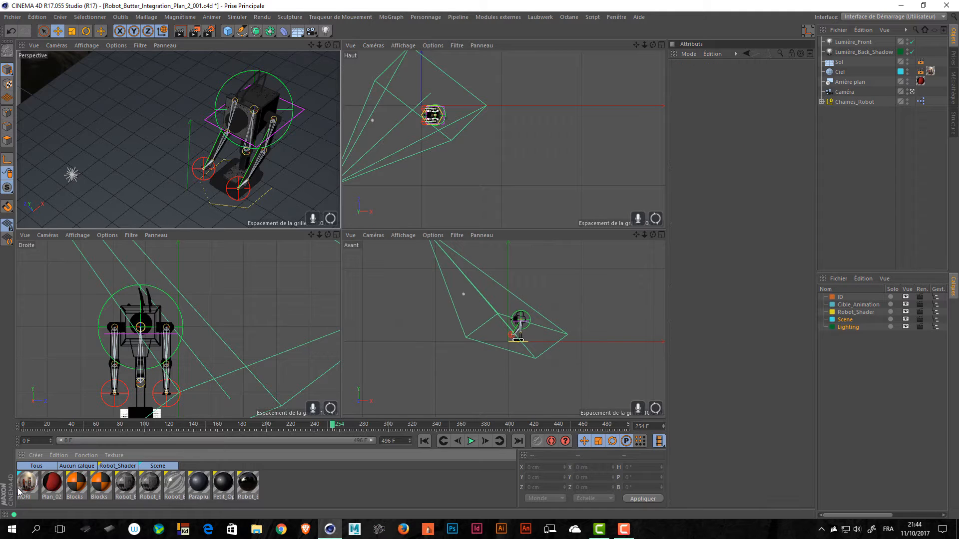
- Apply the Plan_02 material to the Sol object and set its projection type to Frontale
drag(52, 476, 841, 64)
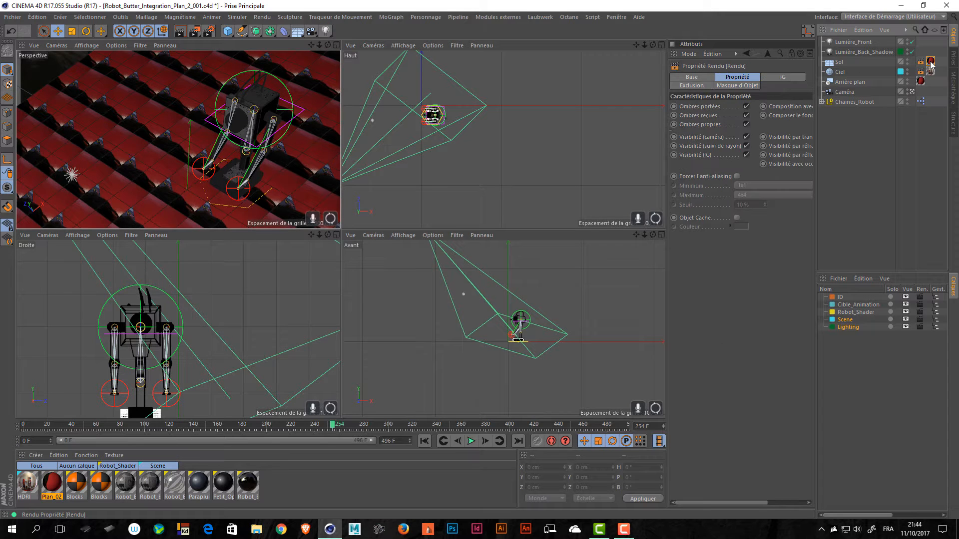
click(789, 118)
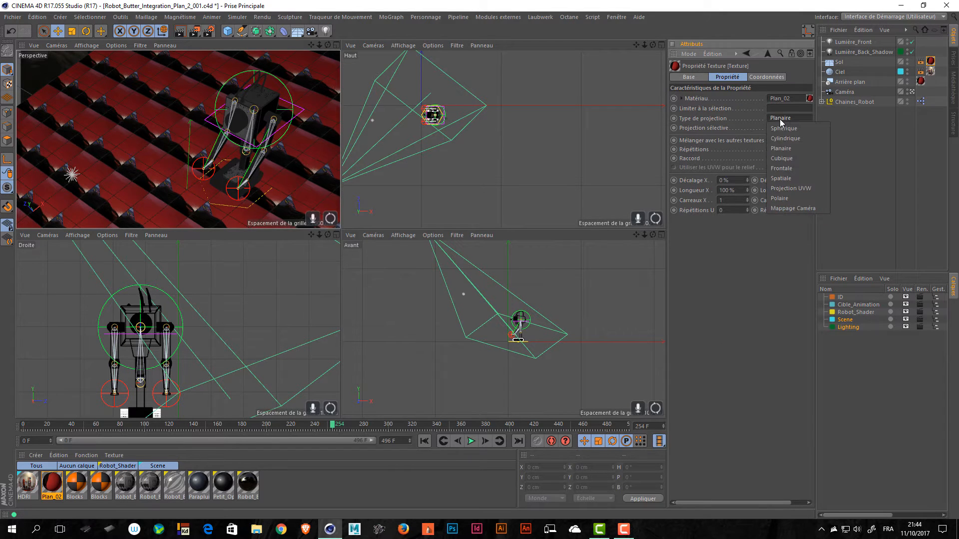
click(787, 171)
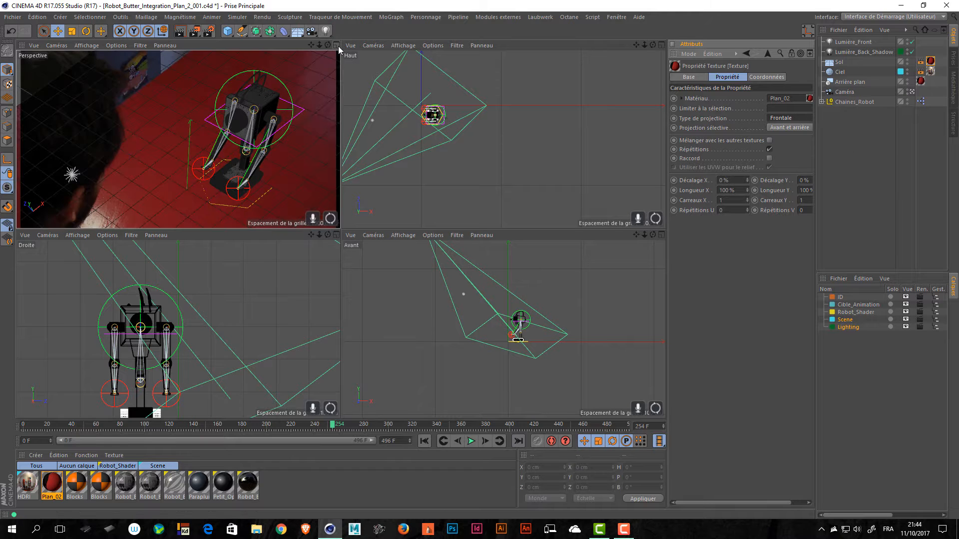
- Enlarge the perspective view to fill the viewport area and render a preview of frame 254
scroll(498, 168, down, 4)
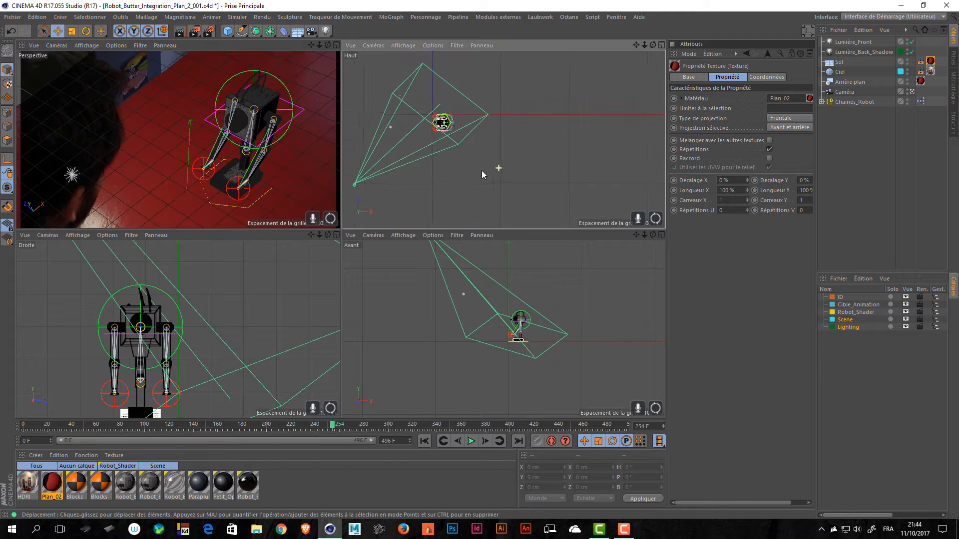
scroll(474, 168, up, 4)
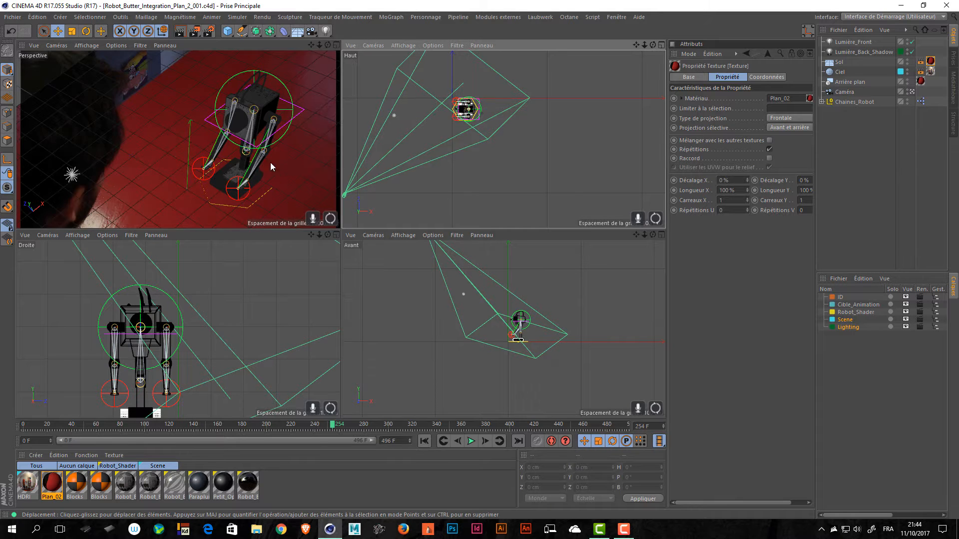
key(F1)
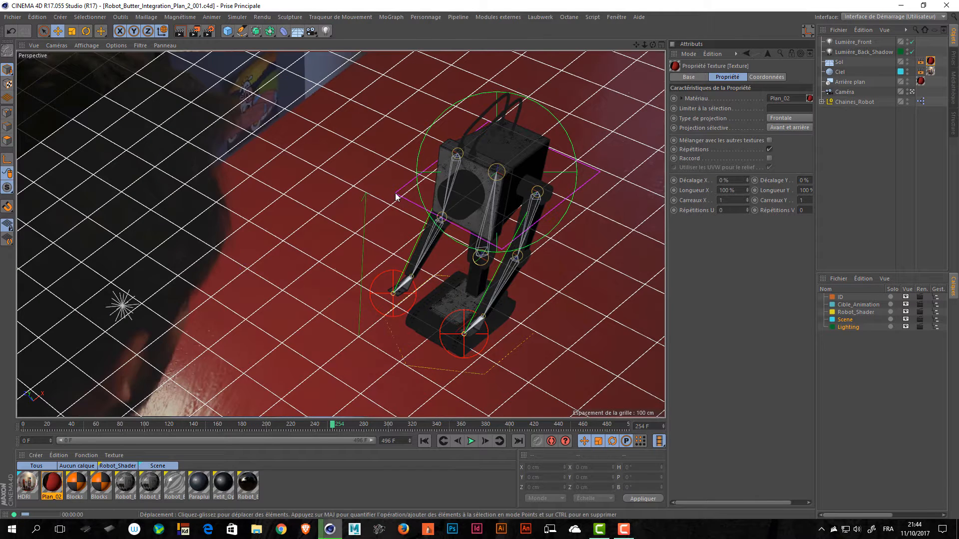
key(ctrl+r)
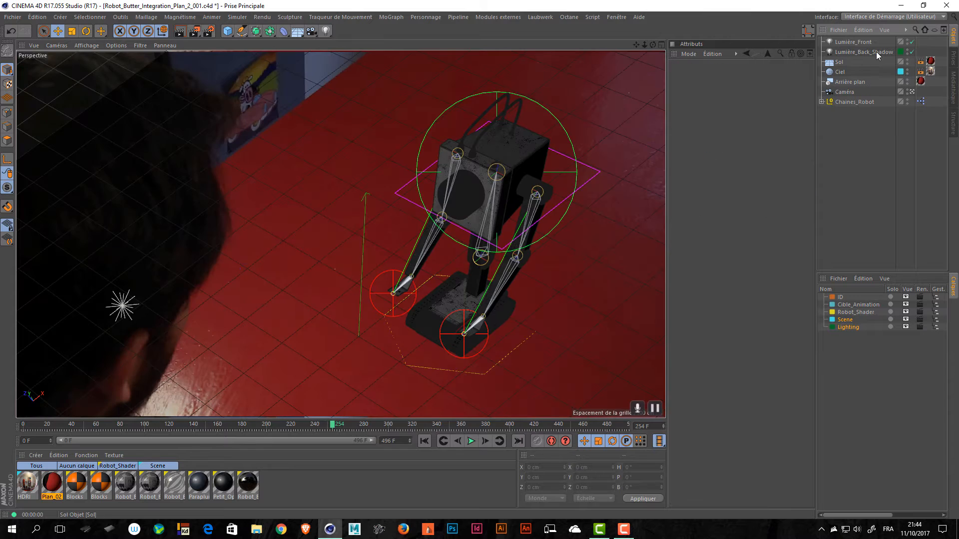
- Set the shadow map of Lumière_Back_Shadow to 250x250 and render the perspective view again
click(876, 52)
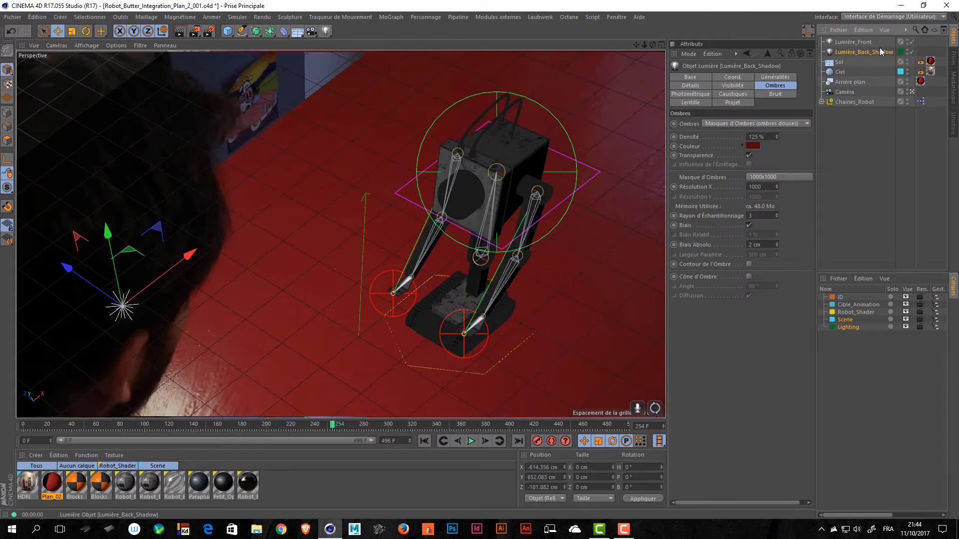
click(757, 187)
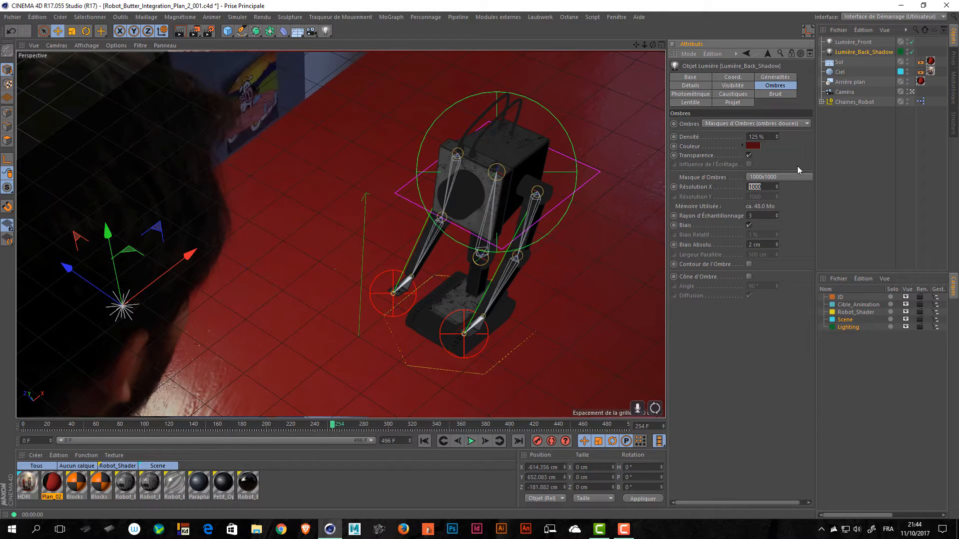
click(784, 177)
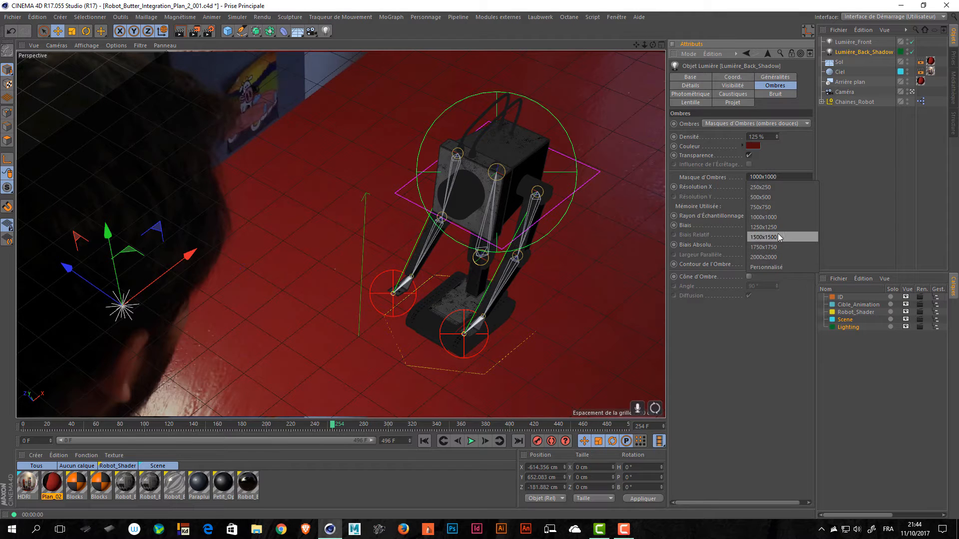
click(781, 187)
key(ctrl+r)
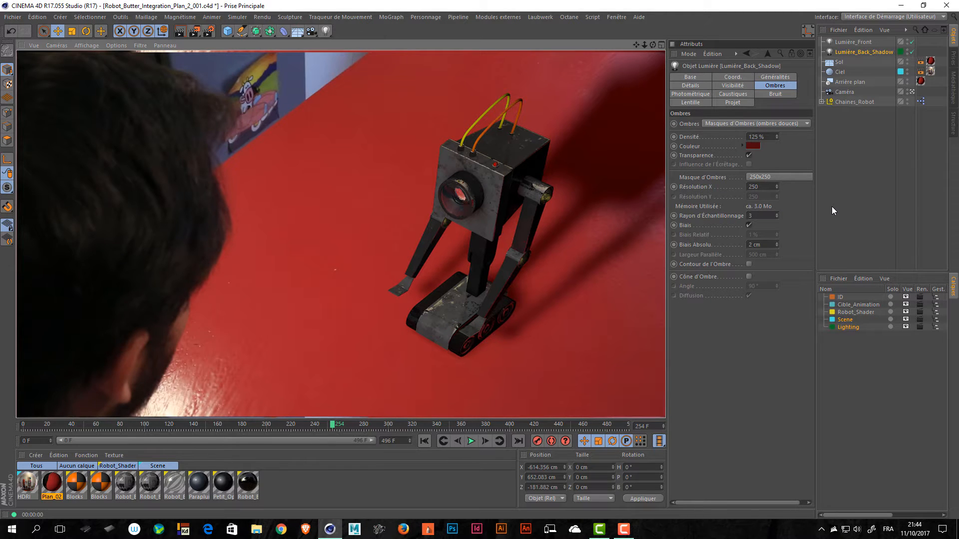
- Switch the render engine to Physique and add the Illumination globale and Occlusion ambiante effects in the render settings
click(209, 31)
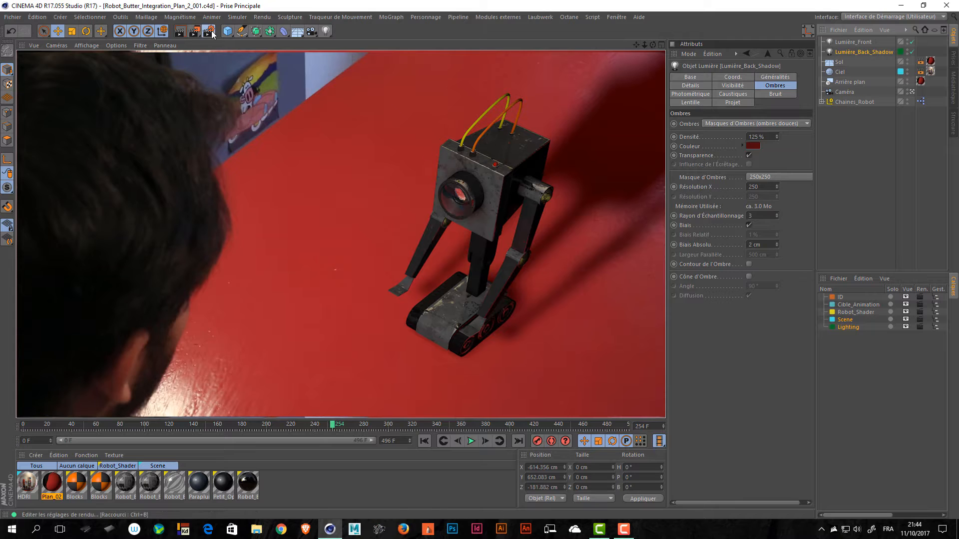
click(259, 141)
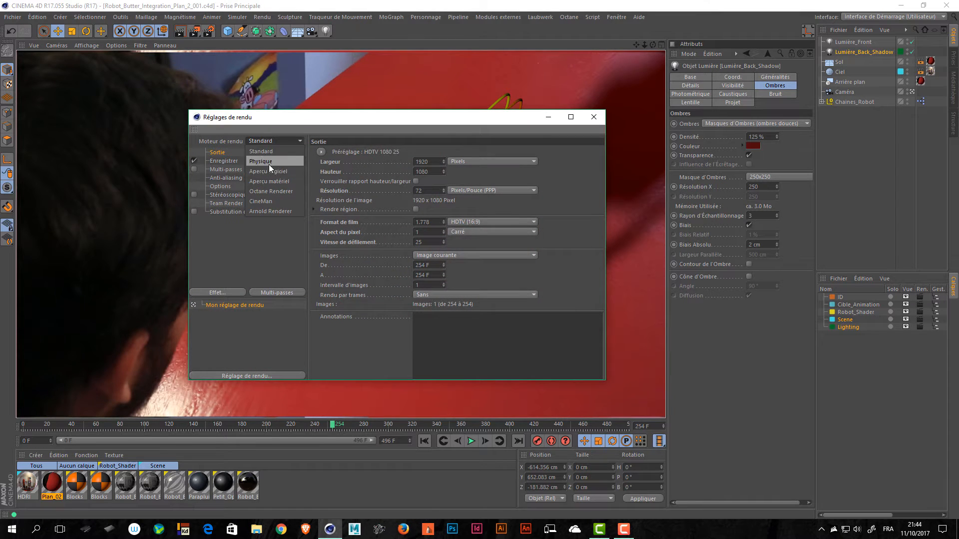
click(269, 164)
click(271, 140)
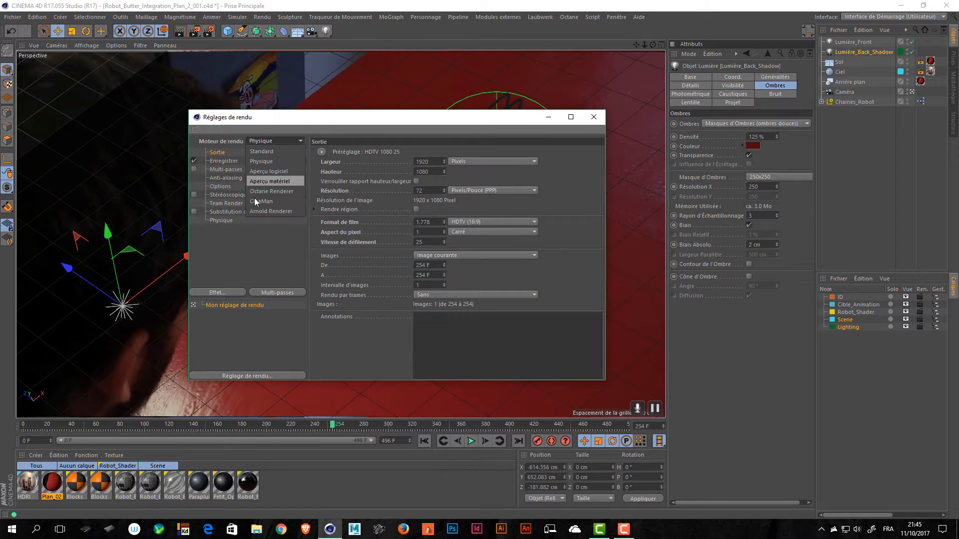
click(219, 293)
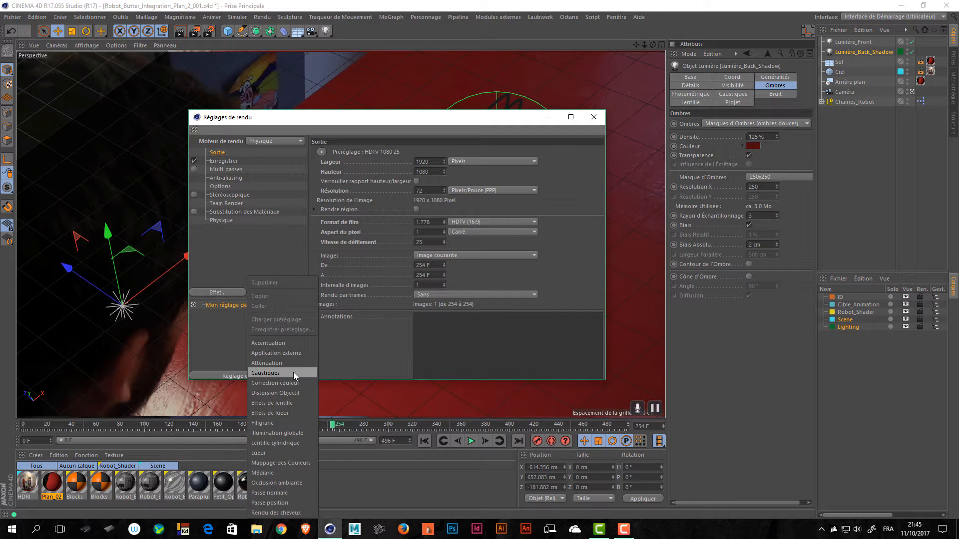
click(277, 433)
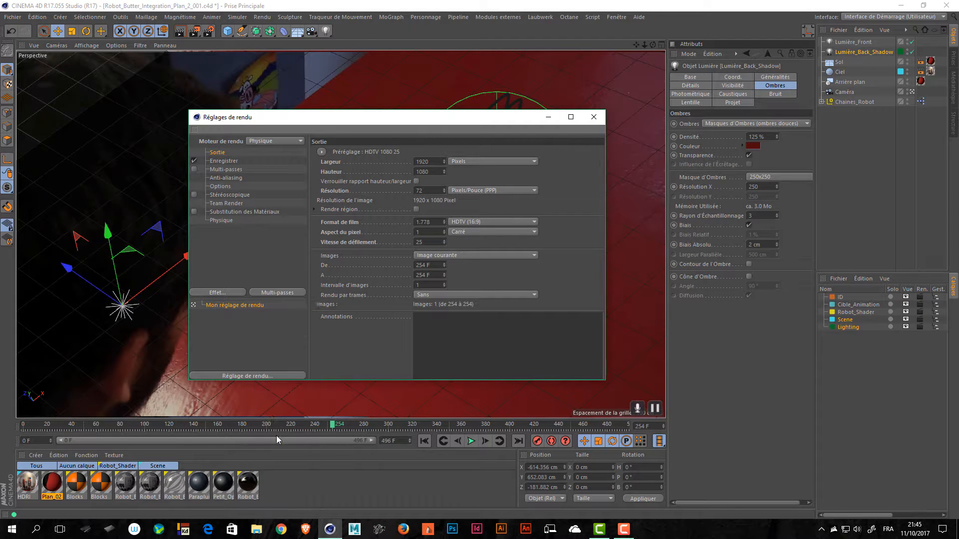
click(223, 292)
click(272, 483)
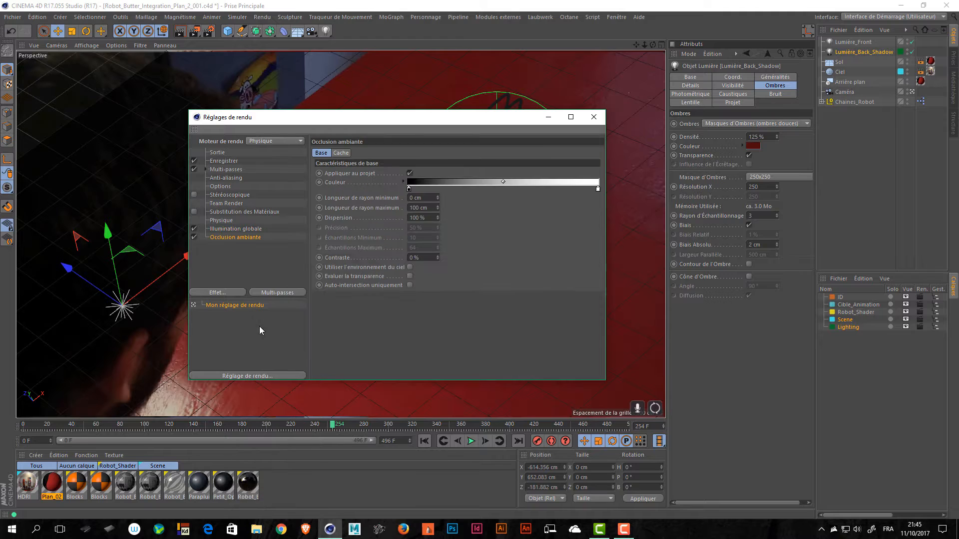
- Set the physical renderer's sampler to Progressif, save the project and render the perspective view
click(221, 220)
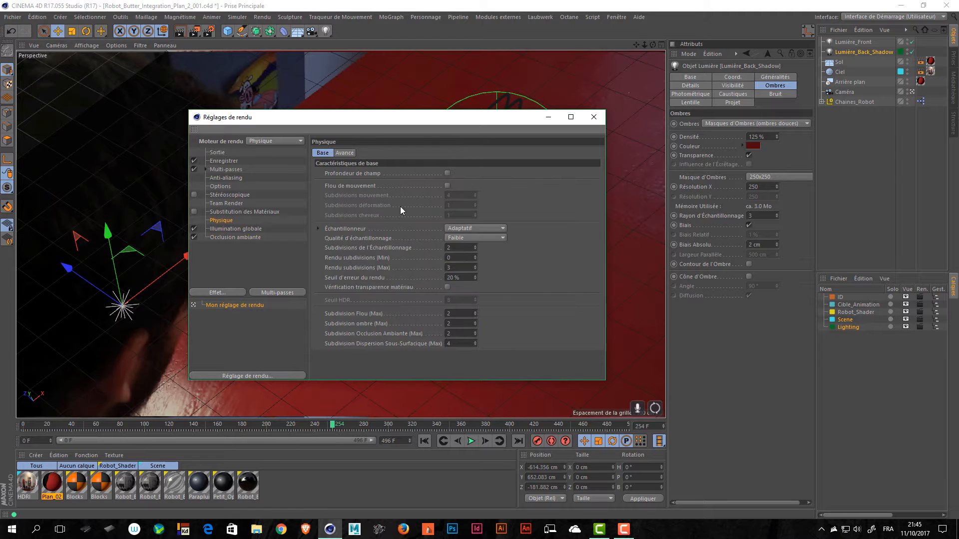
click(473, 229)
click(470, 262)
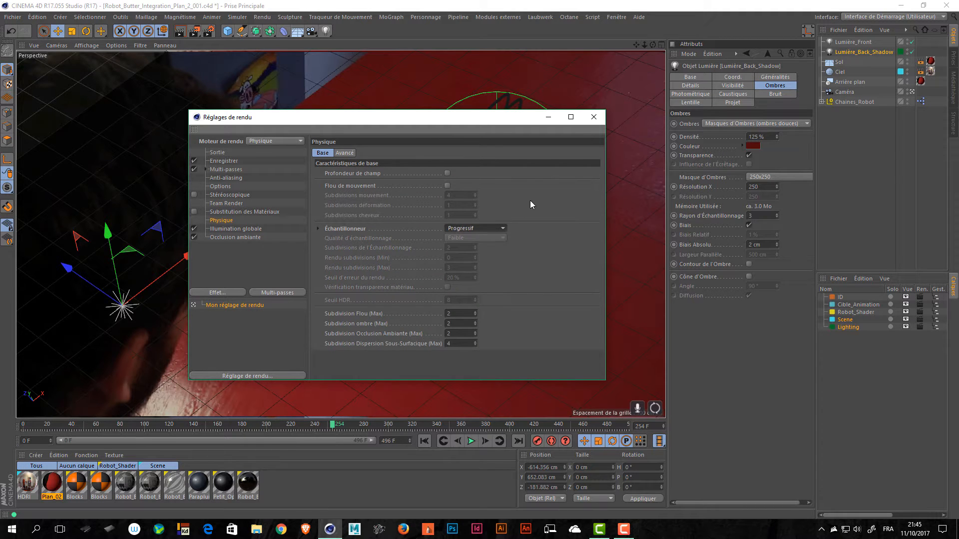
click(593, 117)
key(ctrl+s)
key(ctrl+r)
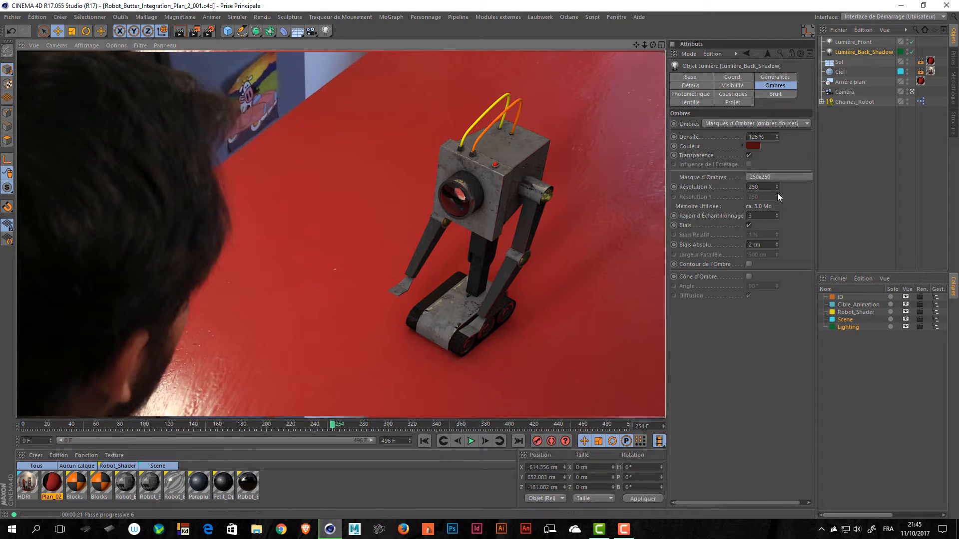
- Set the shadow map's X resolution for Lumière_Back_Shadow to 500 and render the perspective view again
click(764, 186)
text(500)
key(Return)
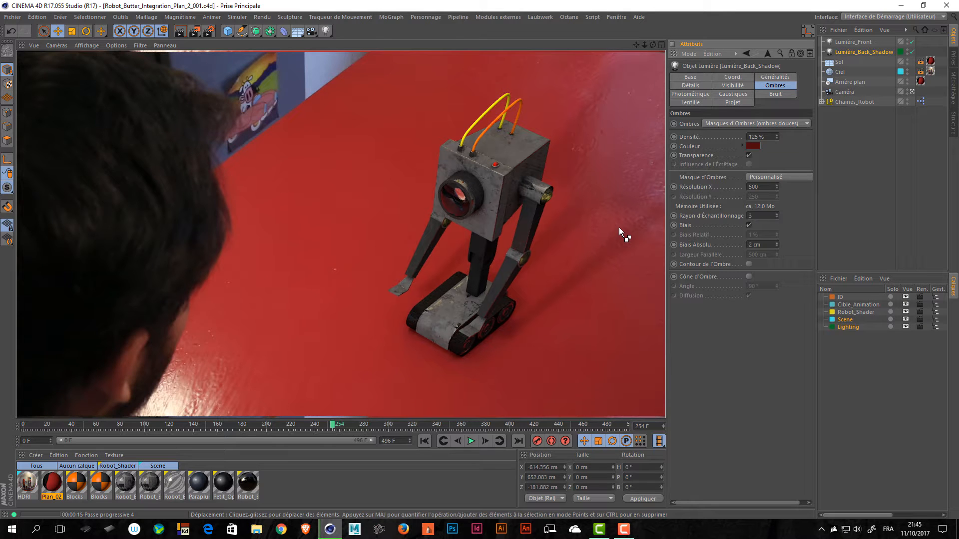
- Select both lights, Sol and Ciel together, clear the selection and save the project
click(855, 106)
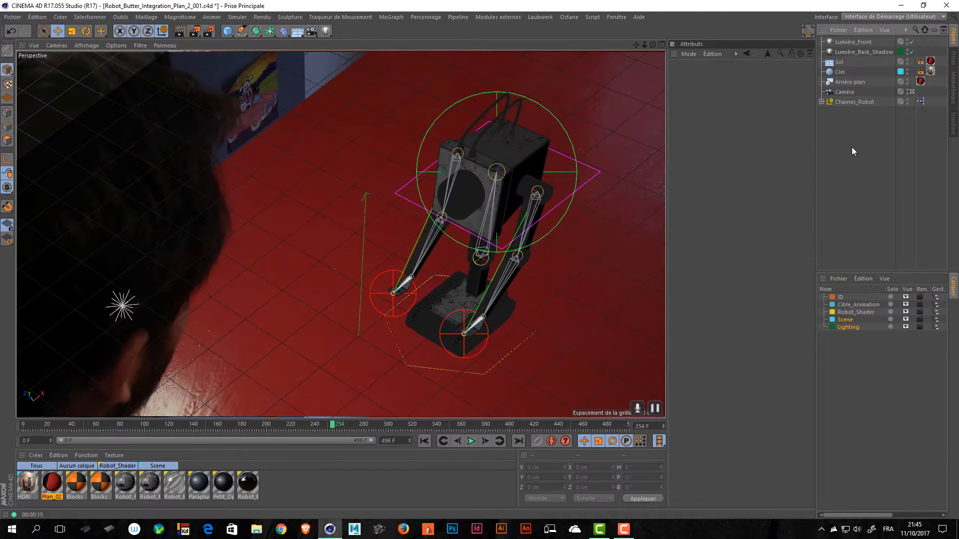
click(848, 40)
ctrl+click(845, 52)
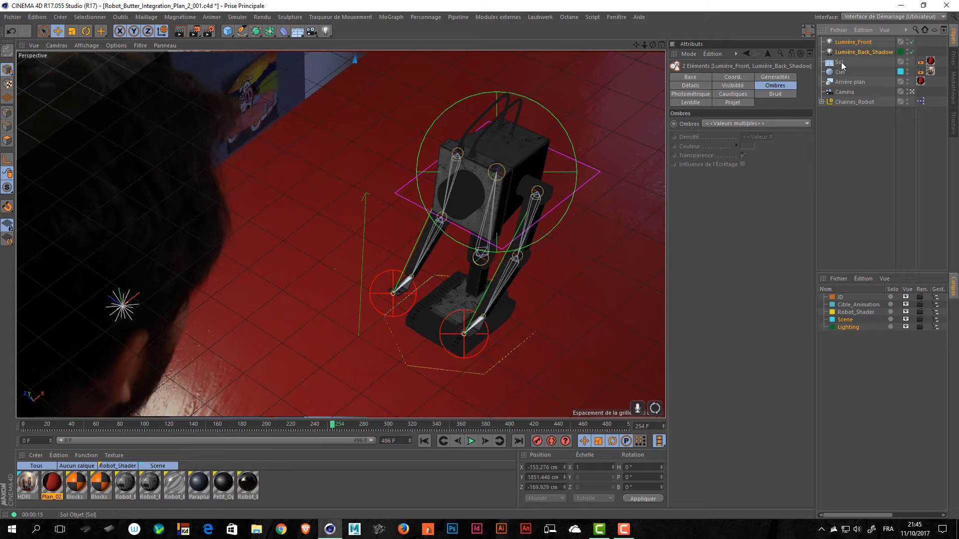
ctrl+click(841, 63)
ctrl+click(840, 72)
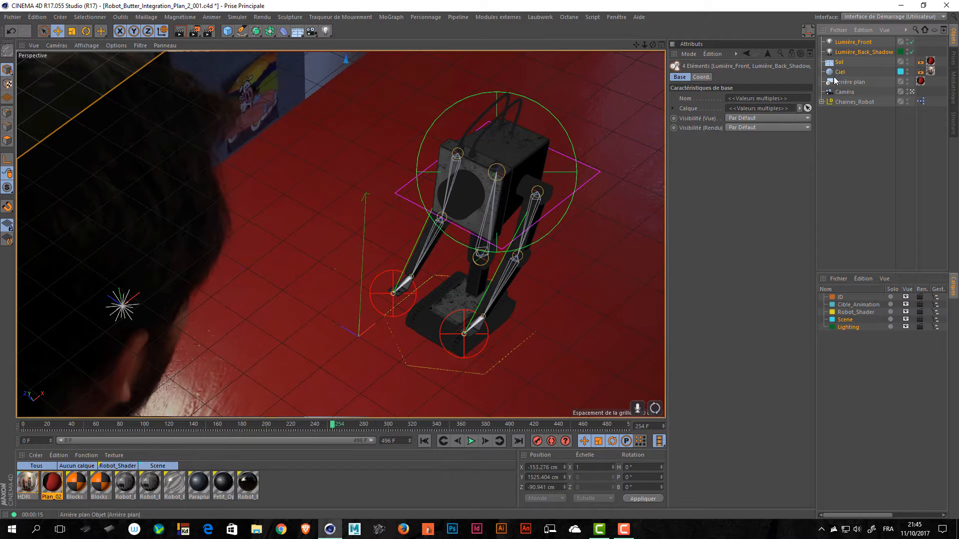
click(842, 182)
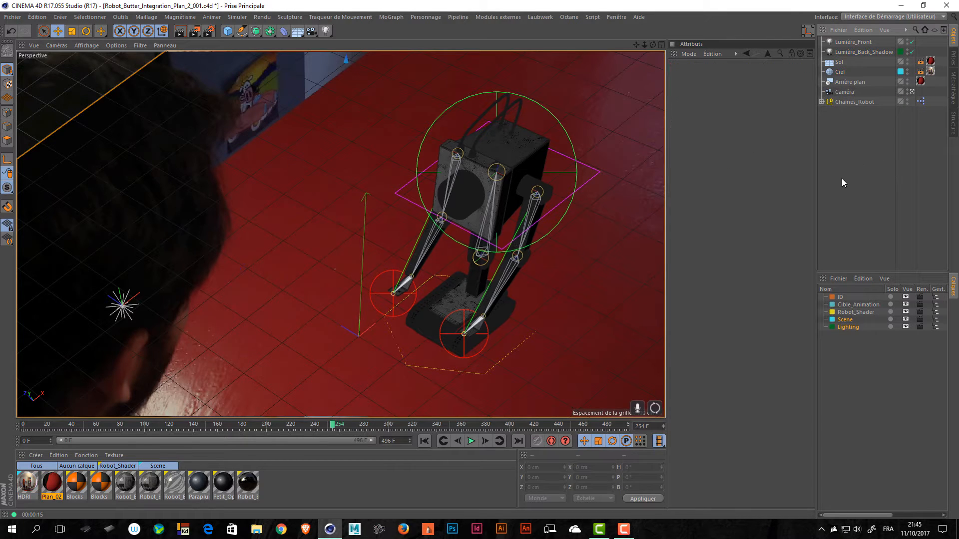
key(ctrl+s)
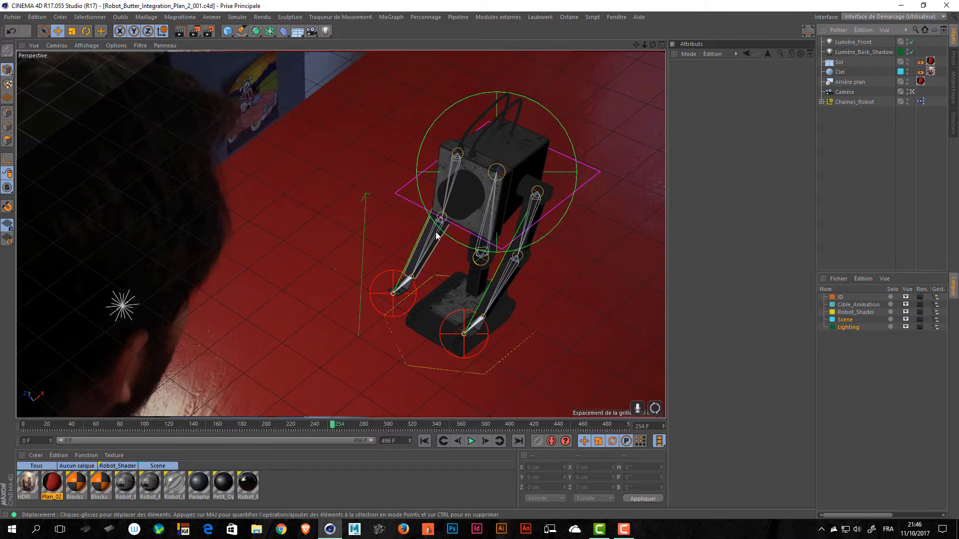
key(v)
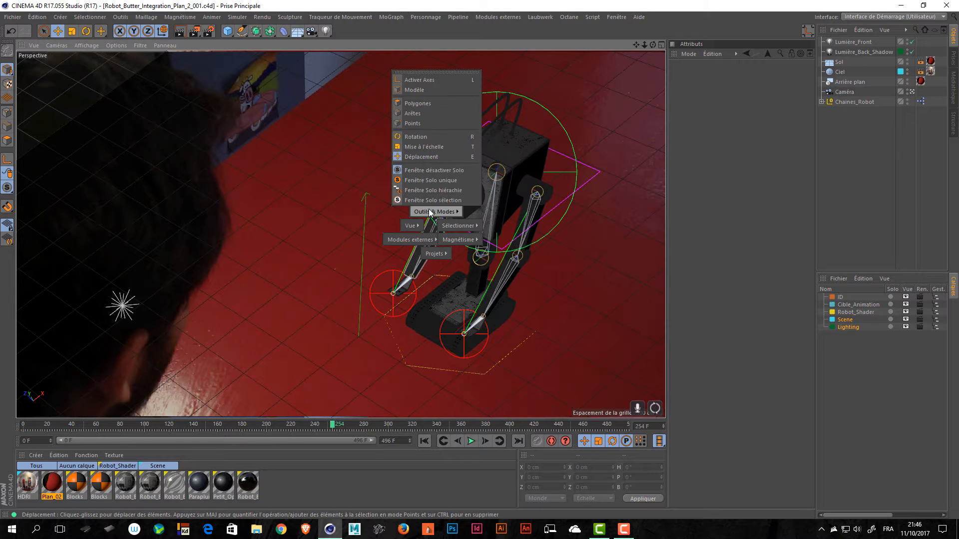
mouse_move(454, 241)
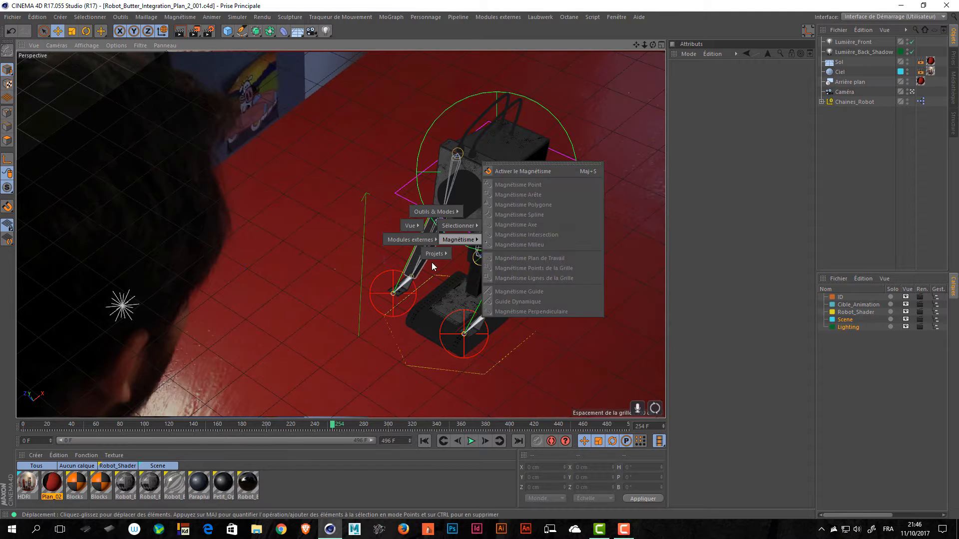
mouse_move(434, 255)
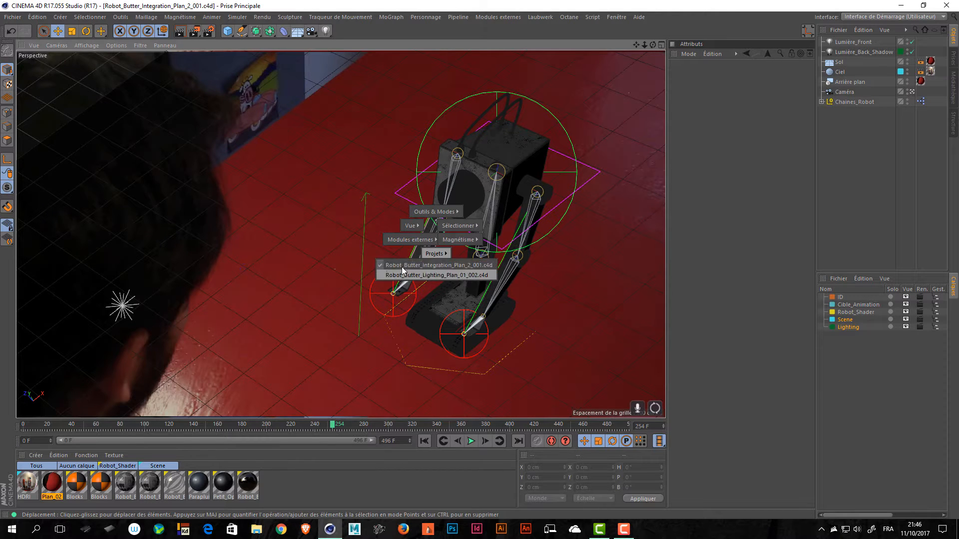
click(387, 275)
key(alt+Tab)
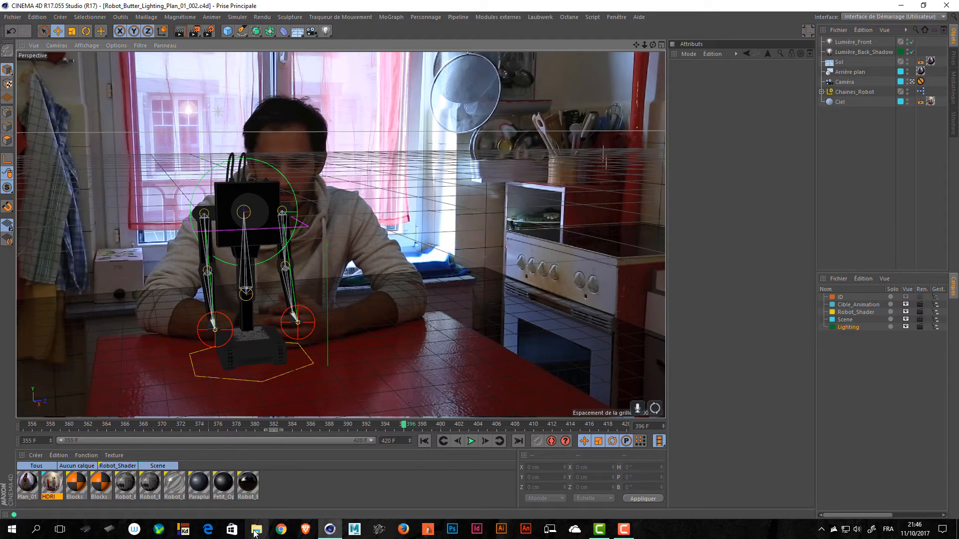
click(253, 530)
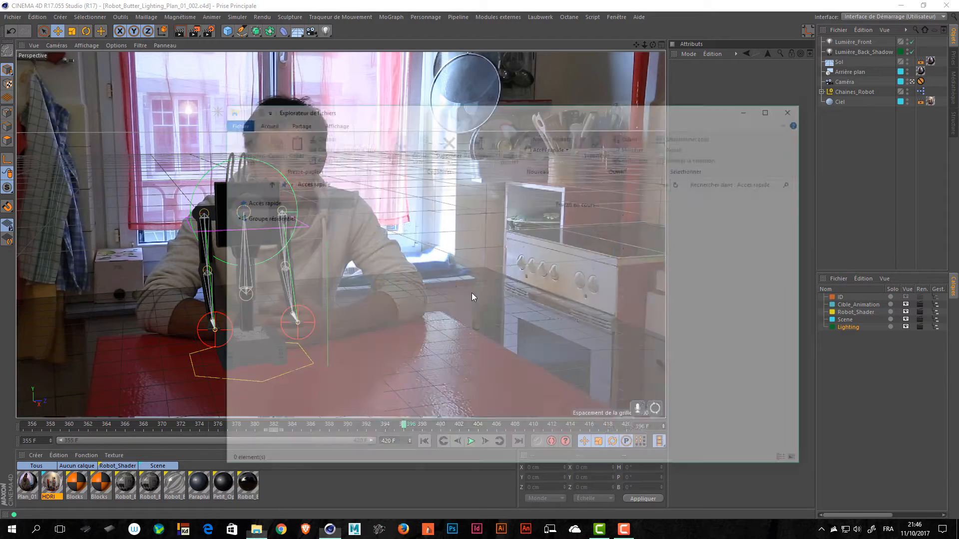
click(734, 85)
key(v)
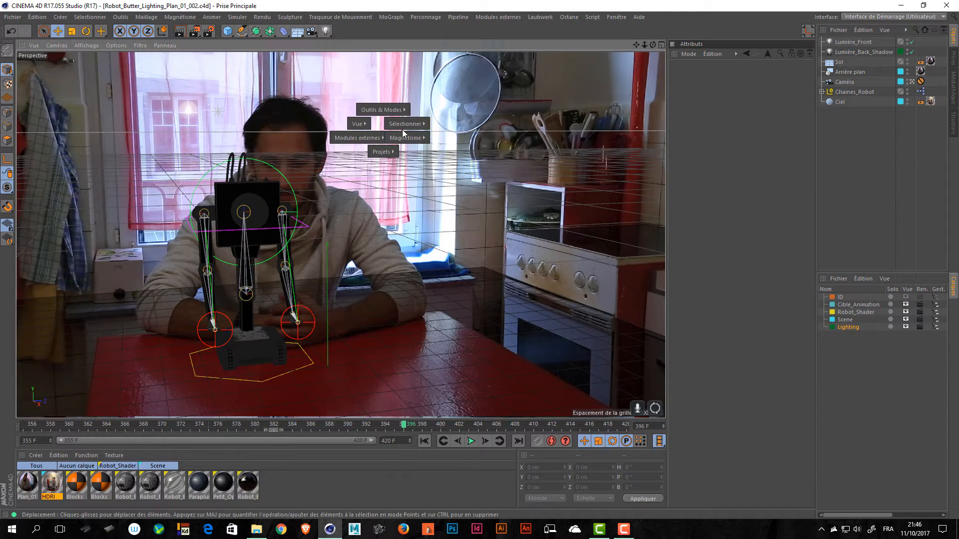
click(400, 165)
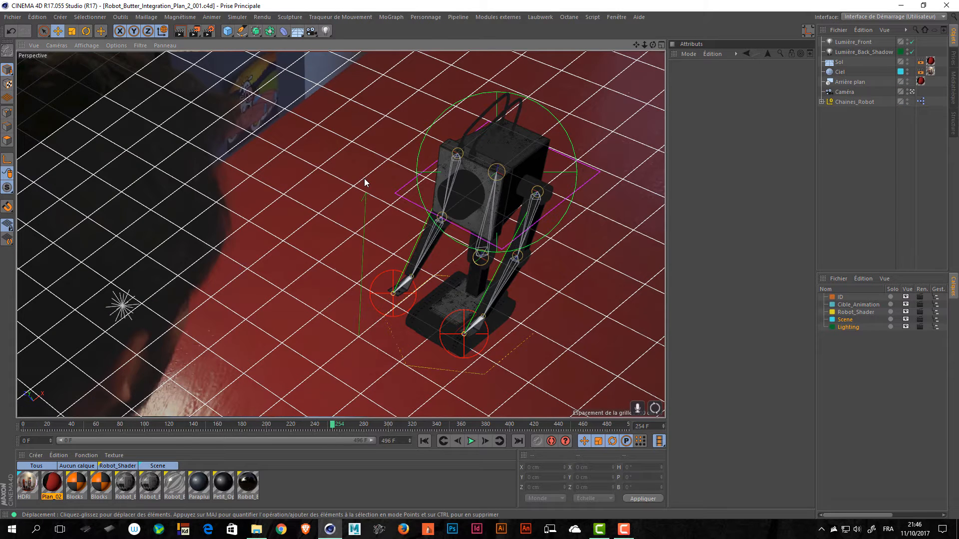
key(ctrl+shift+s)
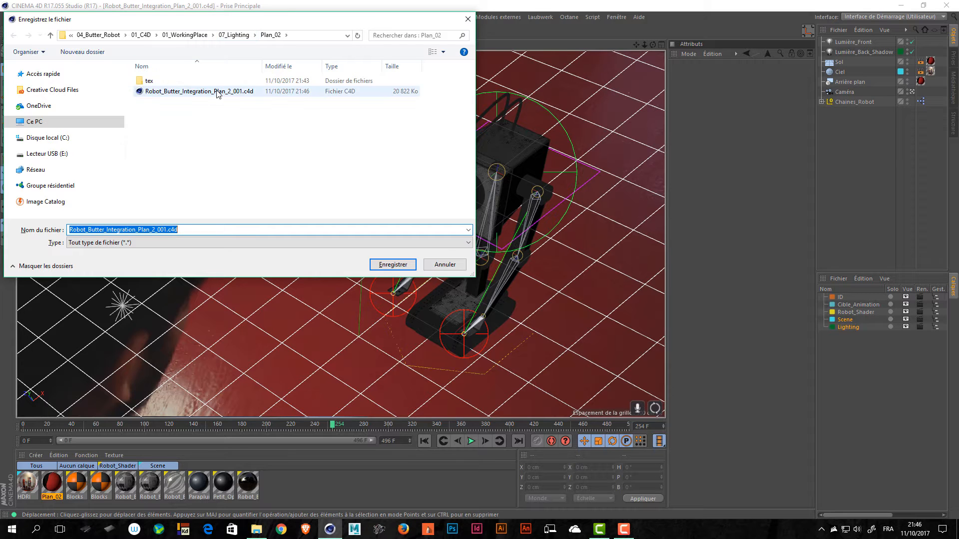
click(445, 265)
- Switch to File Explorer and open the Plan_02 folder under Rick&Motry\04_Butter_Robot\01_C4D\01_WorkingPlace\07_Lighting
key(alt+Tab)
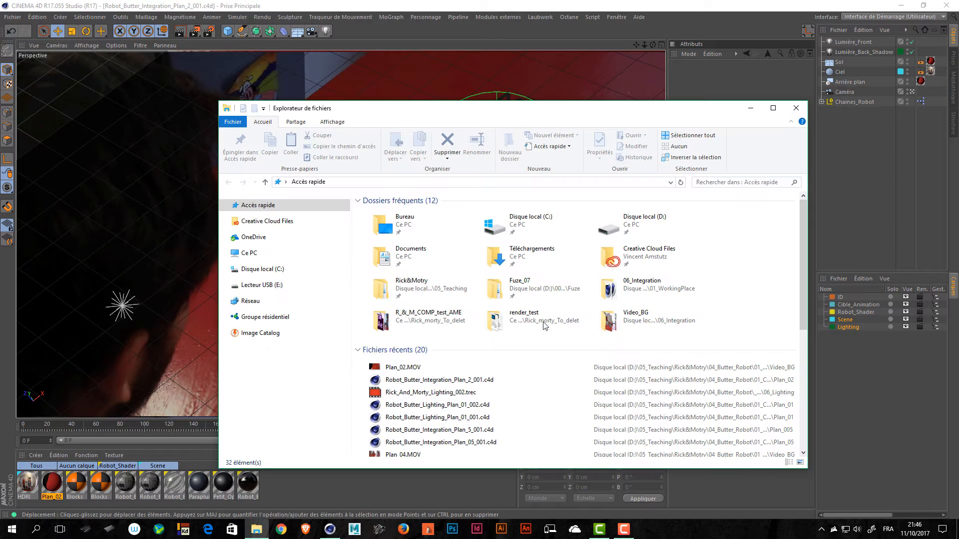
double_click(414, 297)
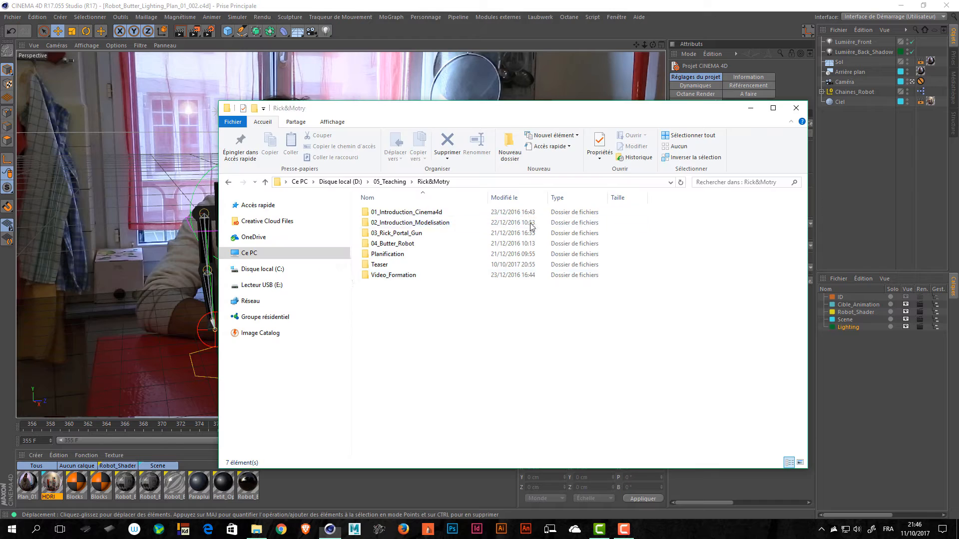
double_click(427, 243)
double_click(387, 233)
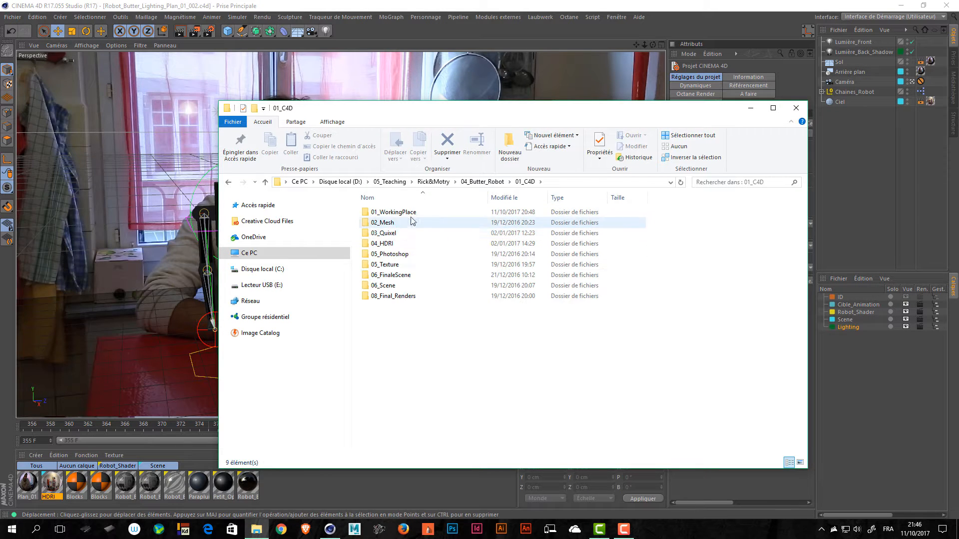
double_click(410, 212)
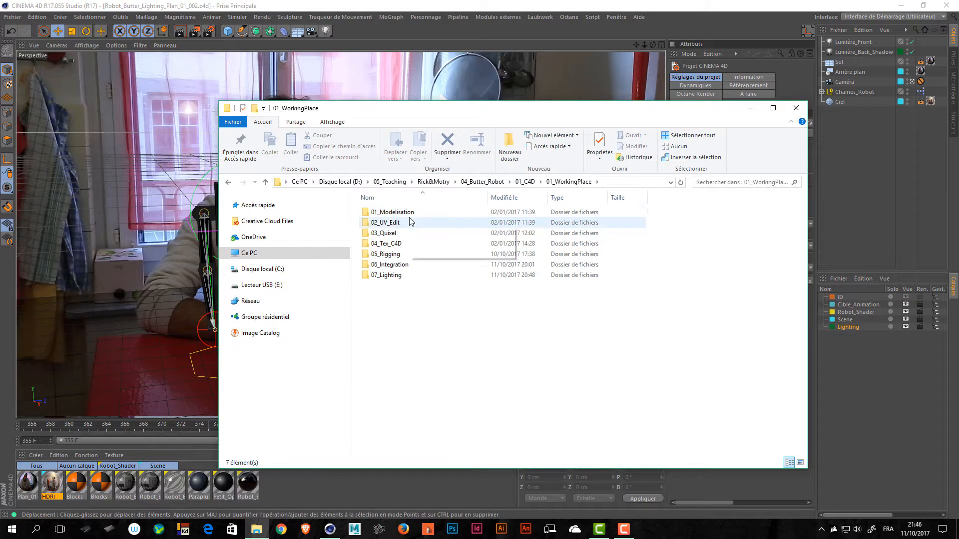
double_click(399, 275)
double_click(380, 222)
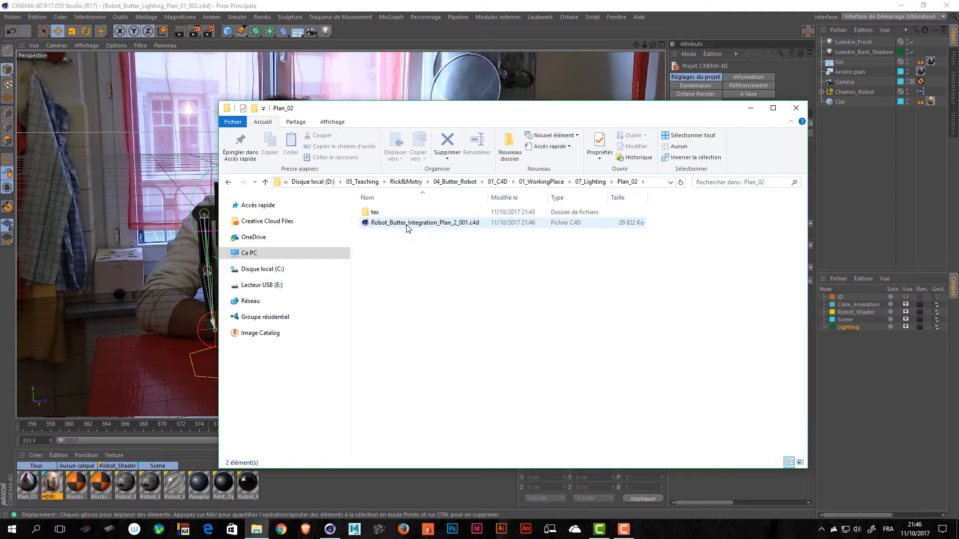
- Rename the Plan_02 scene file as Robot_Butter_Lighting_Plan_2_001.c4d
click(409, 225)
click(421, 225)
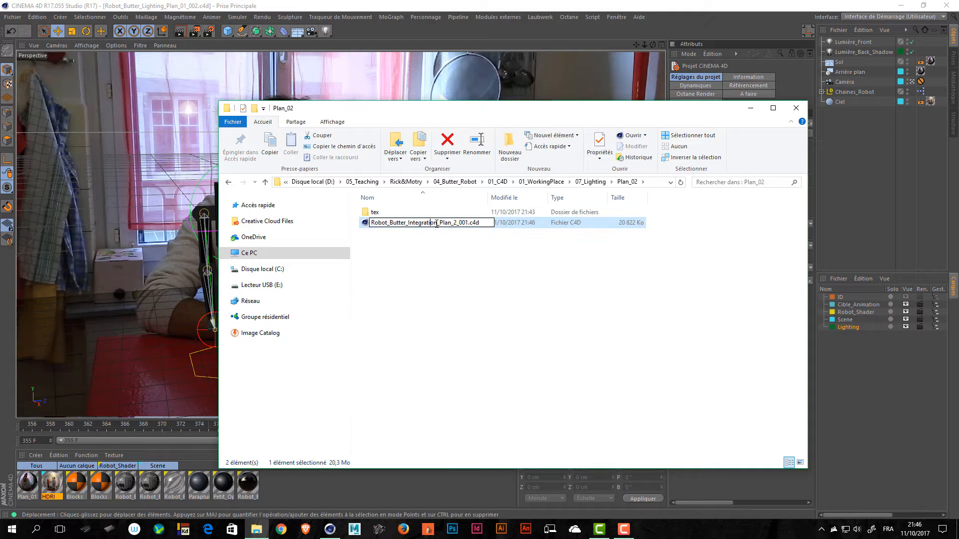
drag(438, 223, 408, 225)
text(Lighting)
key(Return)
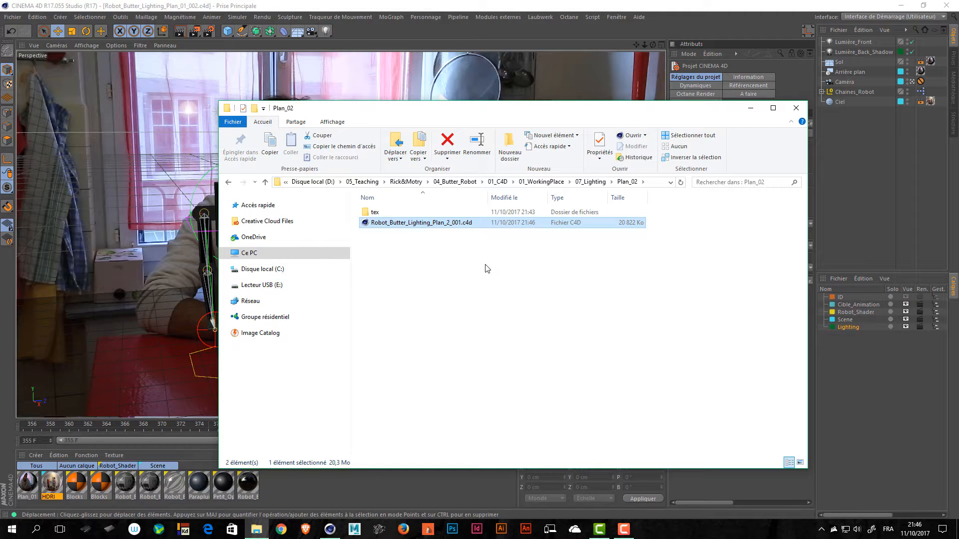
key(BackSpace)
double_click(413, 234)
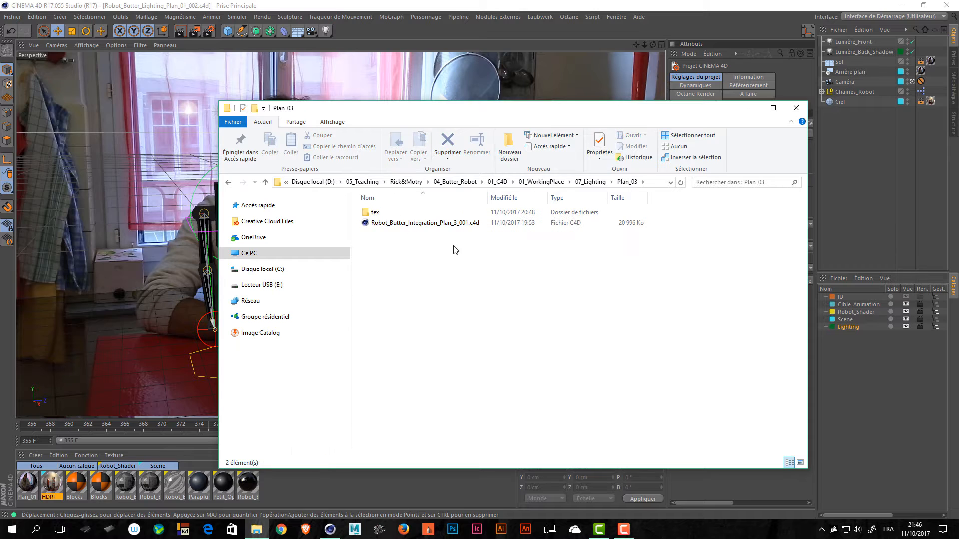
key(ctrl+a)
click(477, 272)
key(BackSpace)
- Open the scene Robot_Butter_Lighting_Plan_2_001.c4d from the Plan_02 folder in Cinema 4D
click(408, 225)
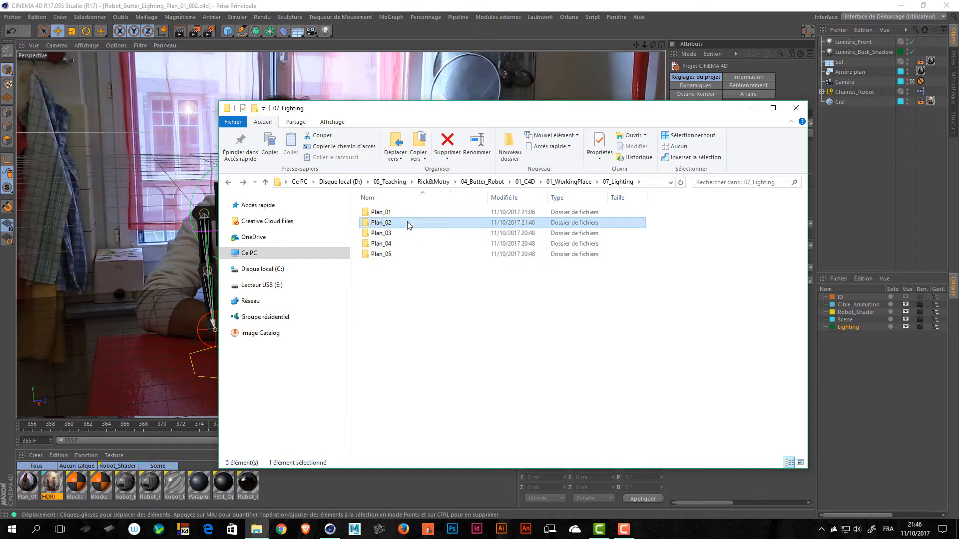
double_click(408, 225)
double_click(413, 224)
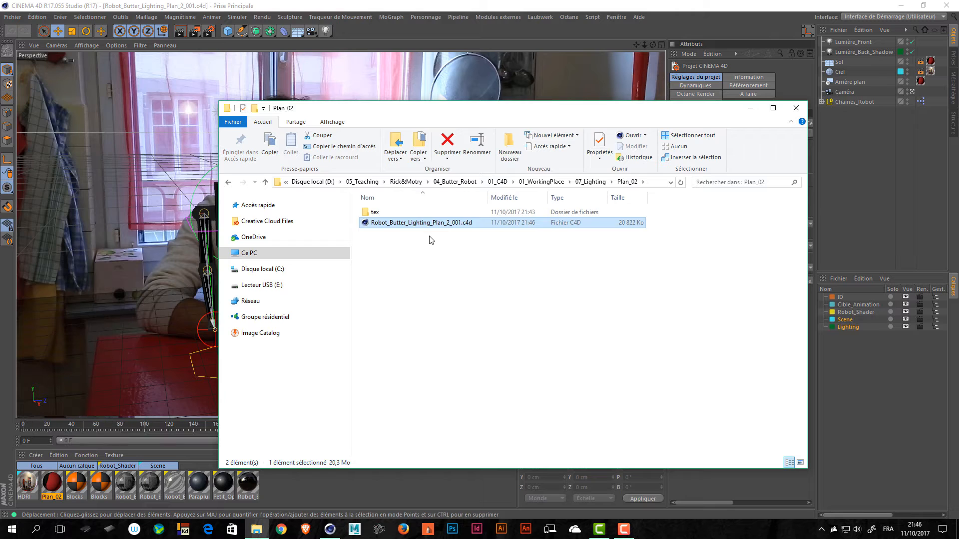
click(576, 274)
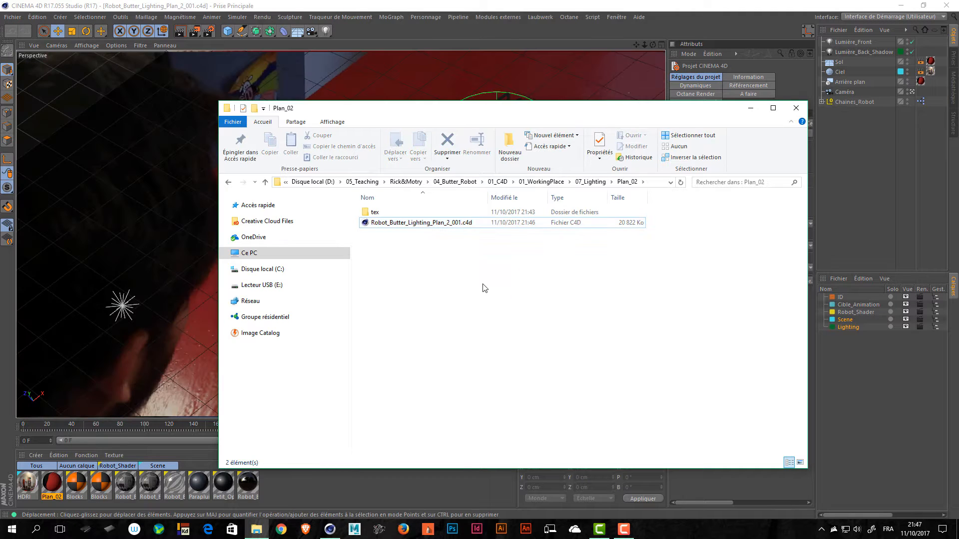
- In the Plan_03 folder, rename the scene file as Robot_Butter_Lighting_Plan_3_001.c4d and open it in Cinema 4D
key(BackSpace)
double_click(418, 233)
click(427, 224)
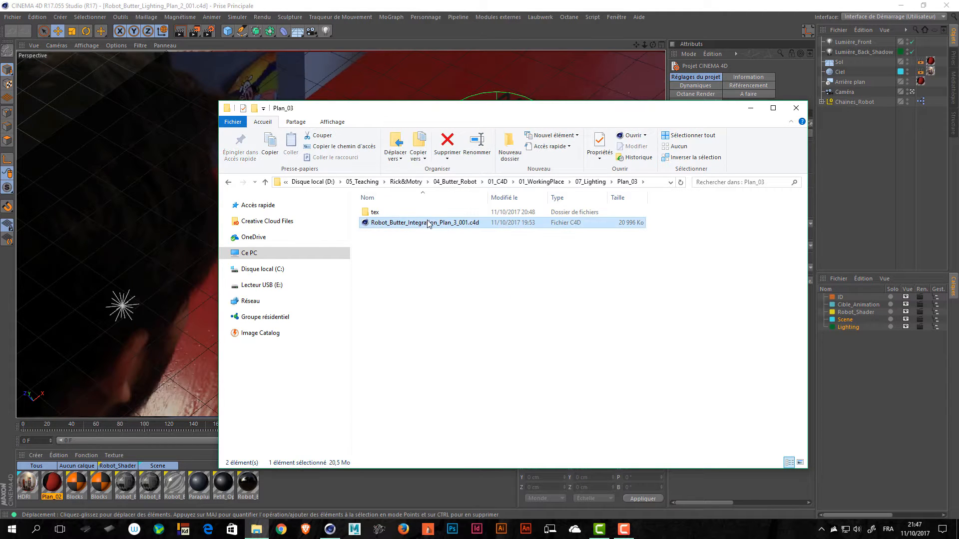
click(438, 223)
drag(437, 224, 414, 223)
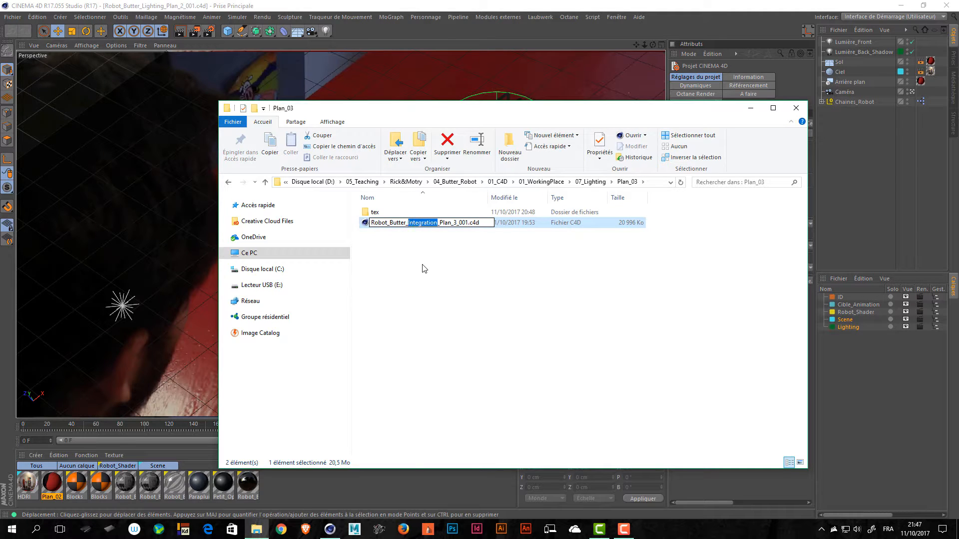
text(Lighting)
key(Return)
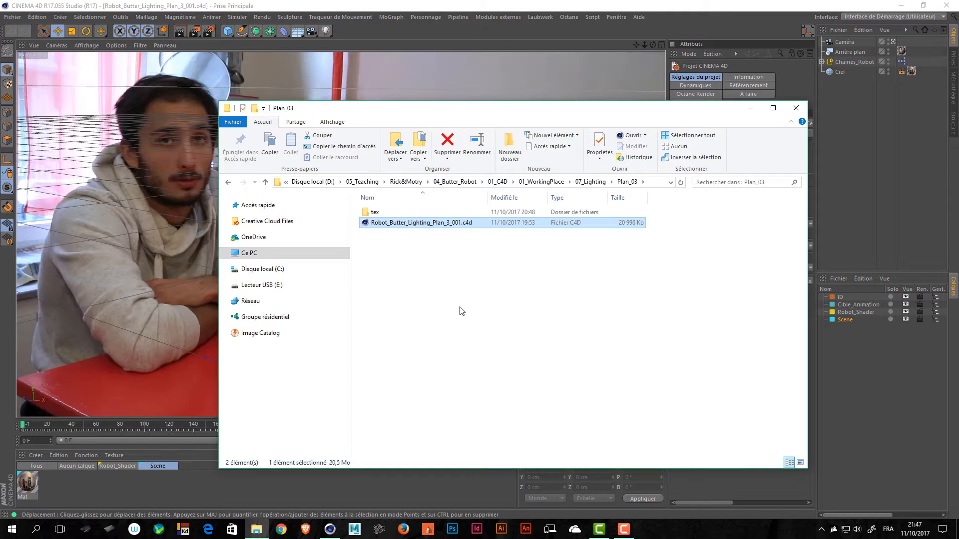
click(862, 166)
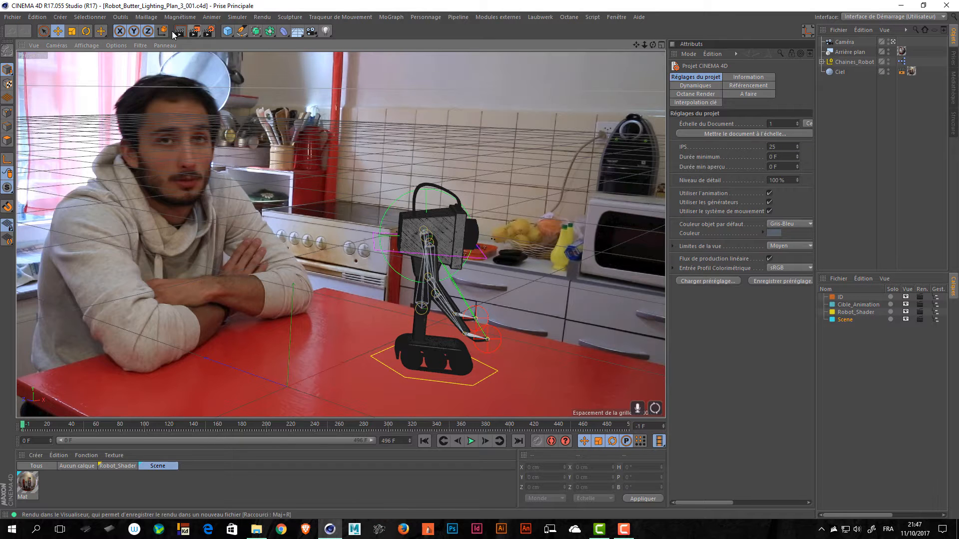
- Disable Enregistrer in the render settings and set the render engine to Physique
click(206, 32)
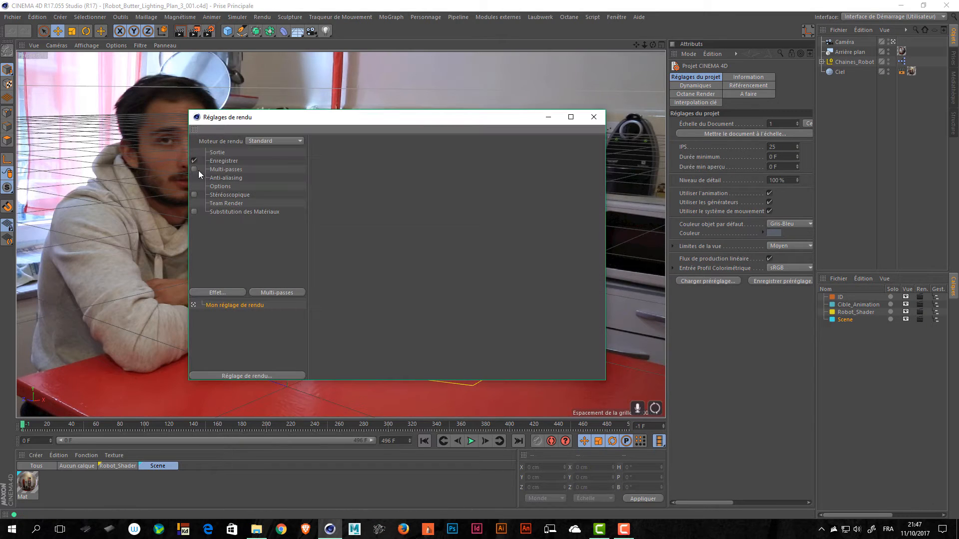
click(594, 117)
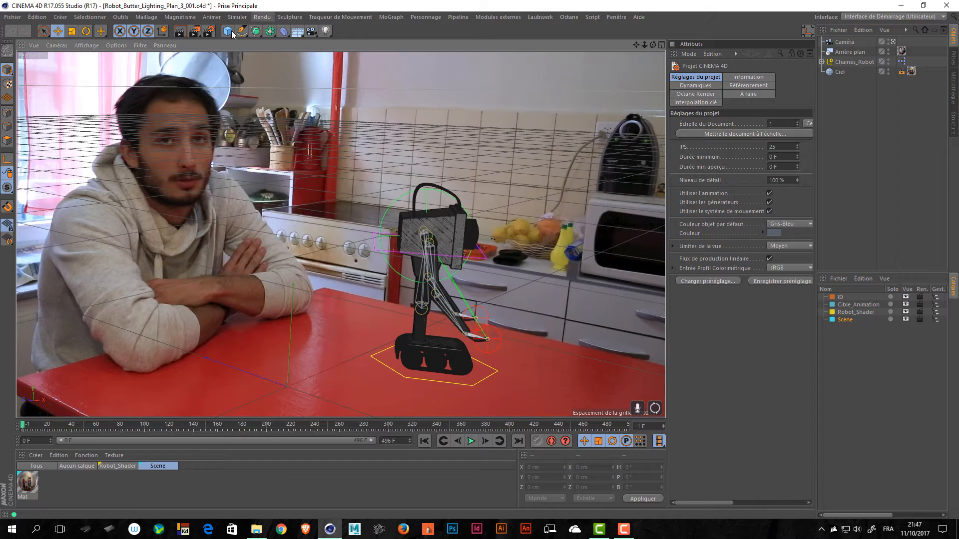
click(208, 32)
click(264, 142)
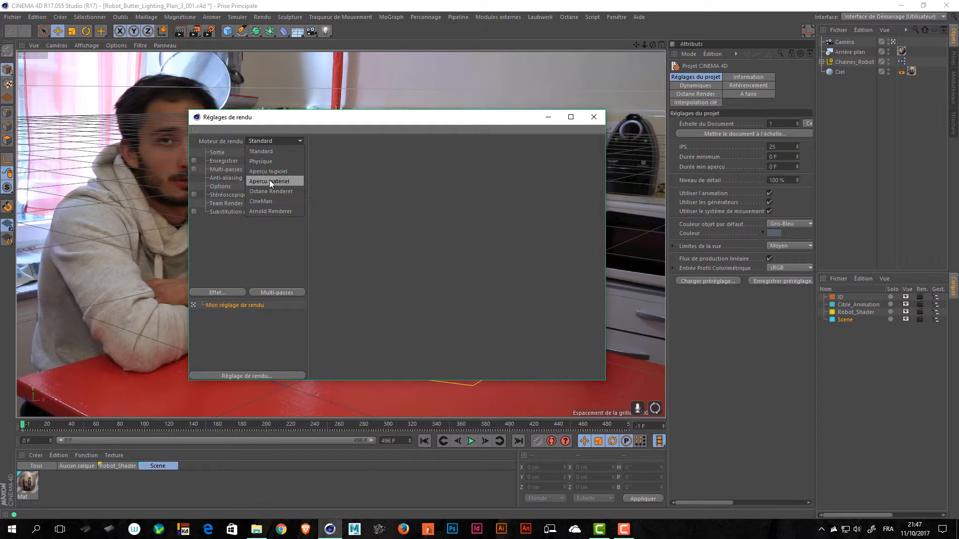
click(265, 157)
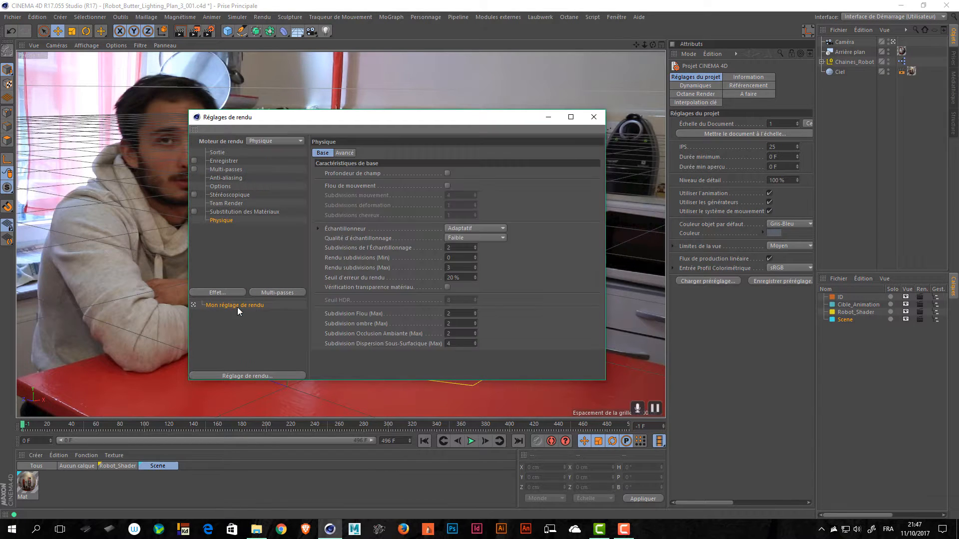
- Add the Illumination globale and Occlusion ambiante effects to the render settings
click(242, 290)
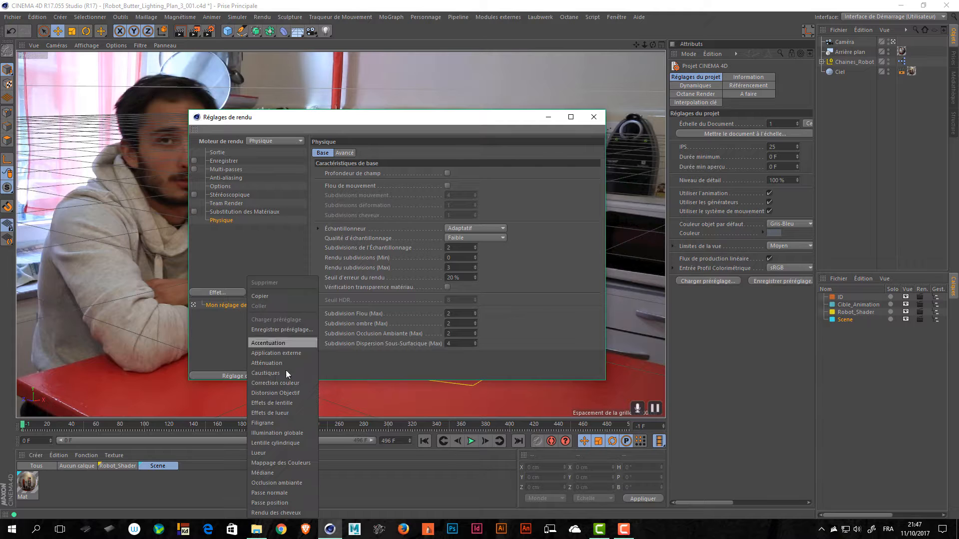
click(279, 433)
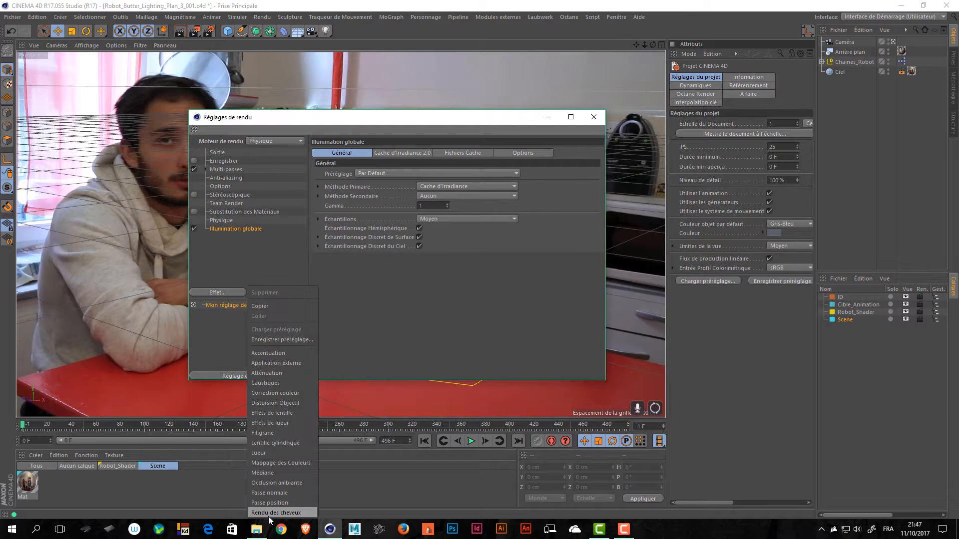
click(280, 482)
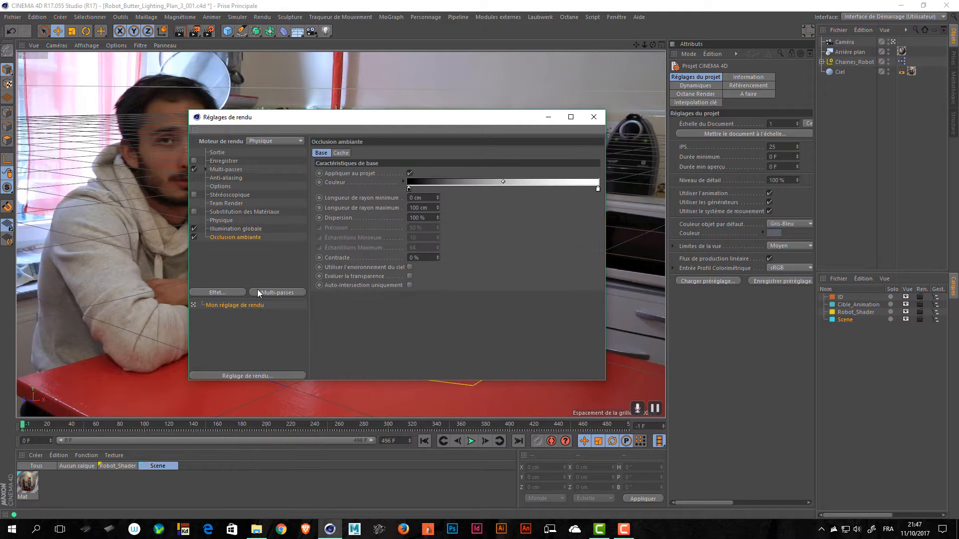
- Set the physical renderer's sampler to Progressif and close the render settings
click(220, 219)
click(452, 228)
click(455, 259)
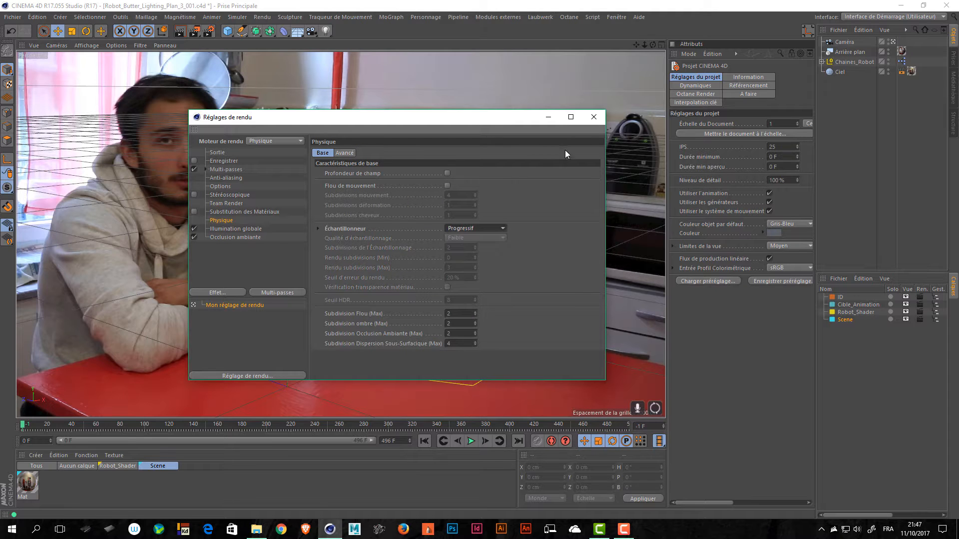
click(593, 118)
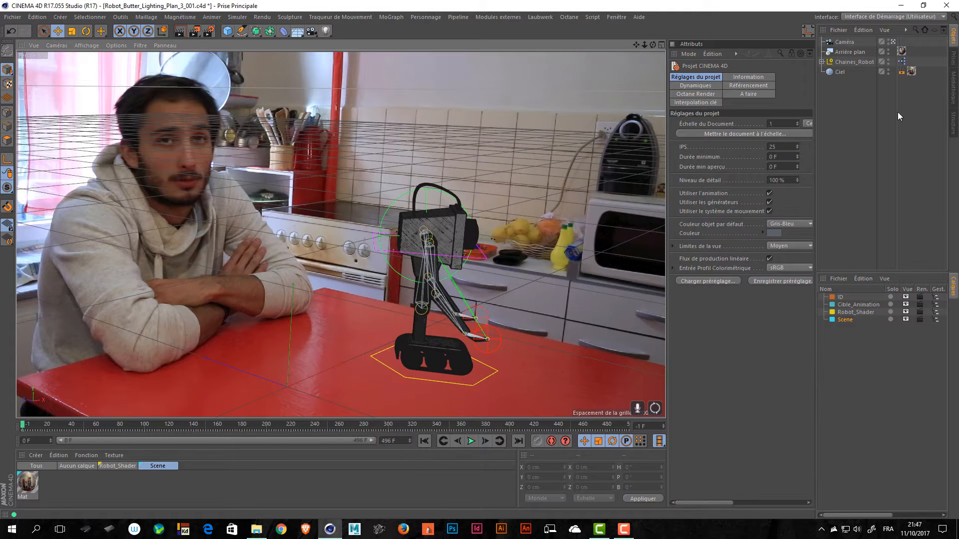
- Delete the existing Ciel object and paste in the copied Lumière_Front, Lumière_Back_Shadow, Sol and Ciel objects
click(839, 71)
key(Delete)
key(ctrl+v)
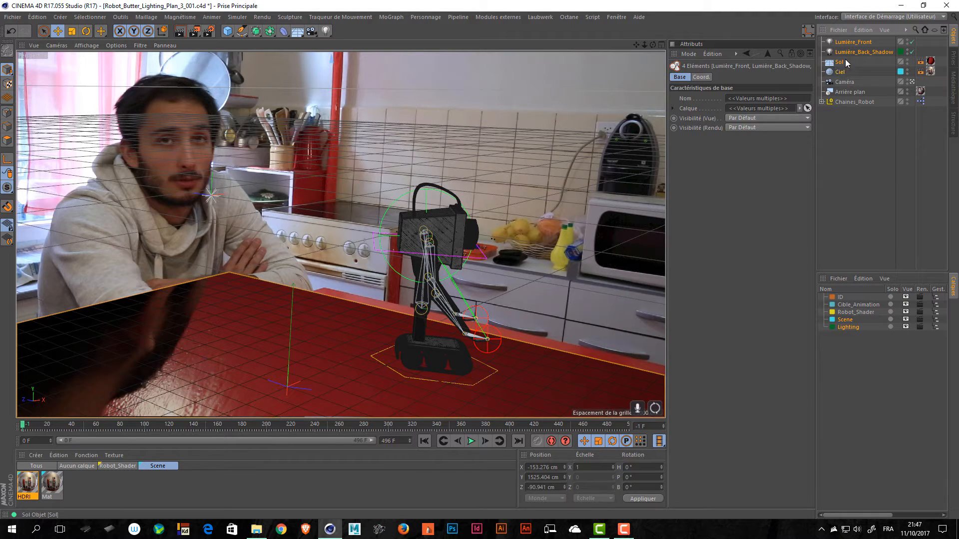
click(860, 93)
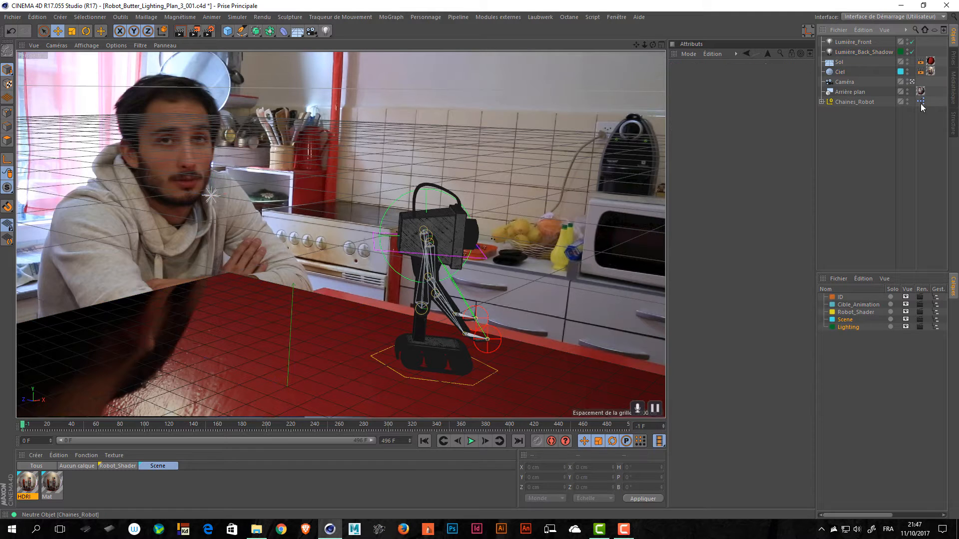
- Copy the Arrière plan's Plan_03 texture tag onto Sol and delete Sol's Plan_02 texture tag
click(920, 92)
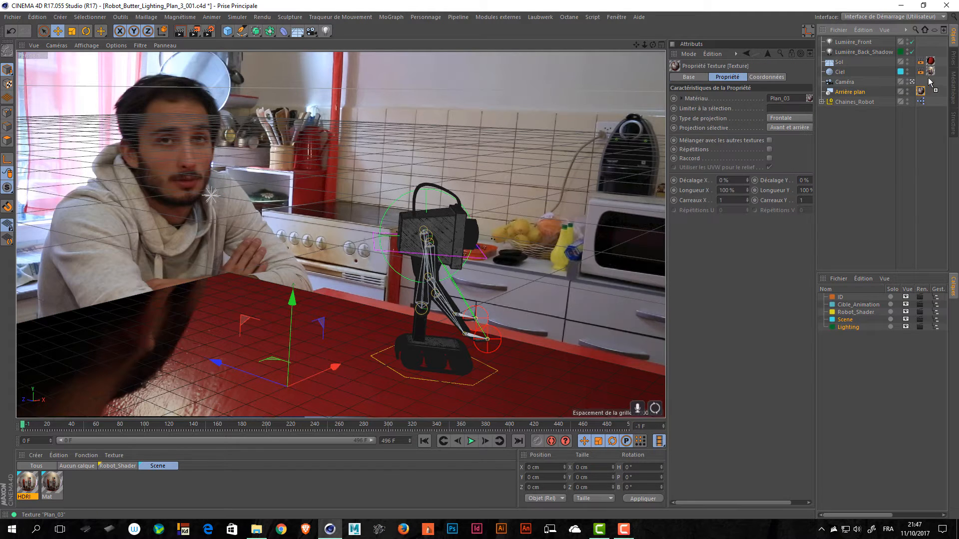
ctrl+drag(922, 89, 932, 64)
click(931, 61)
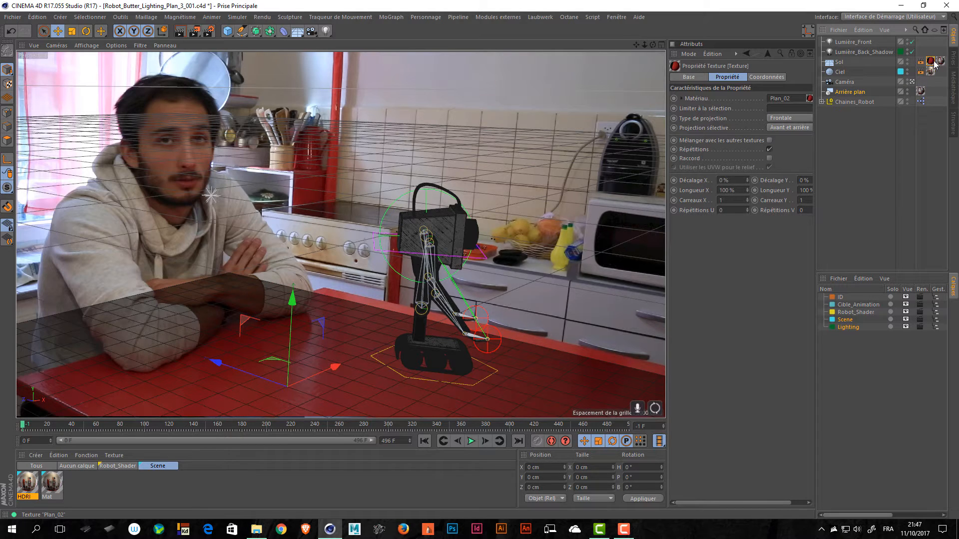
click(940, 62)
click(929, 61)
key(Delete)
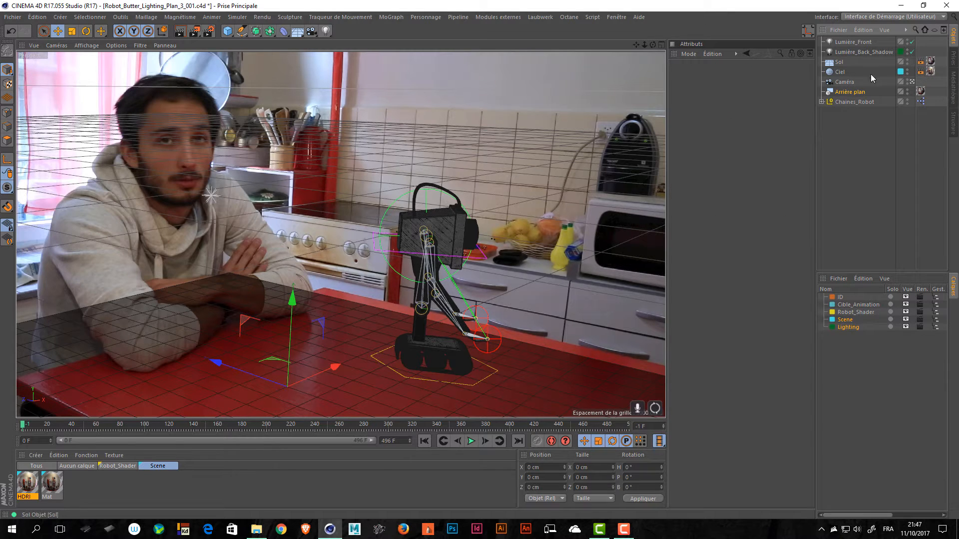
- Check the properties of Sol's render and texture tags, save the project and render the active view
click(921, 62)
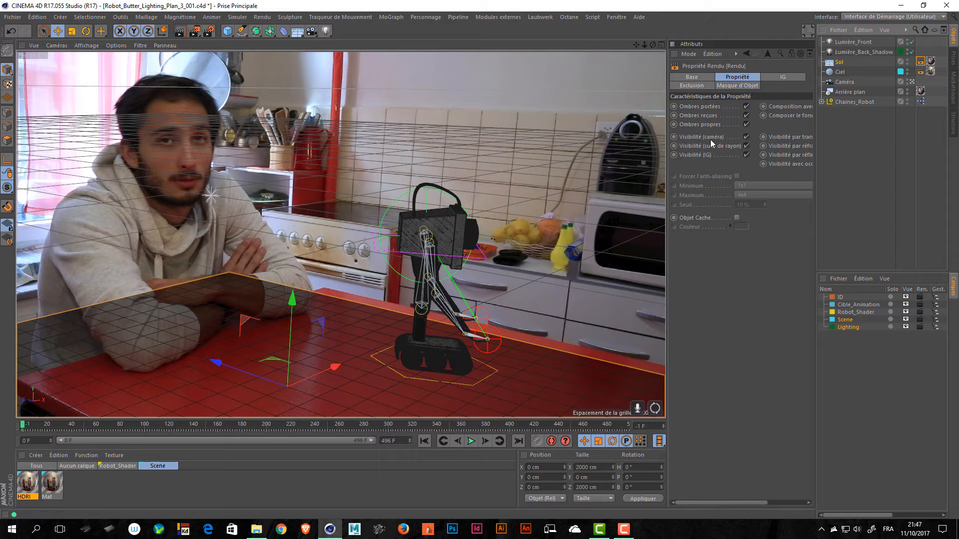
click(930, 63)
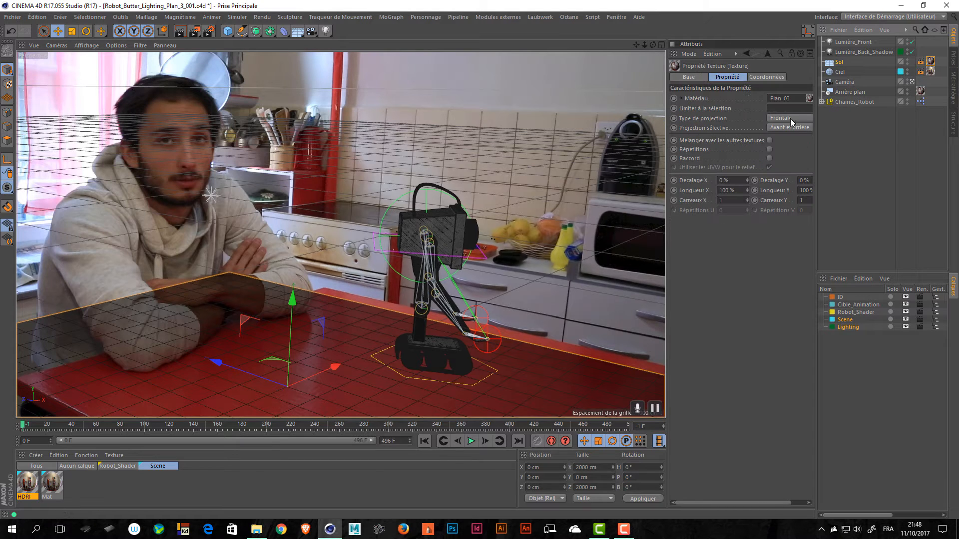
key(ctrl+s)
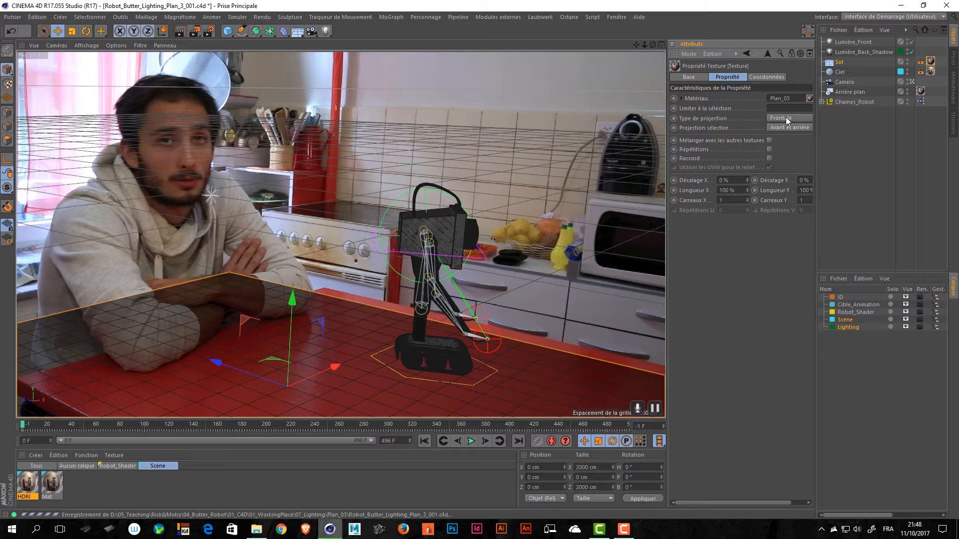
key(ctrl+r)
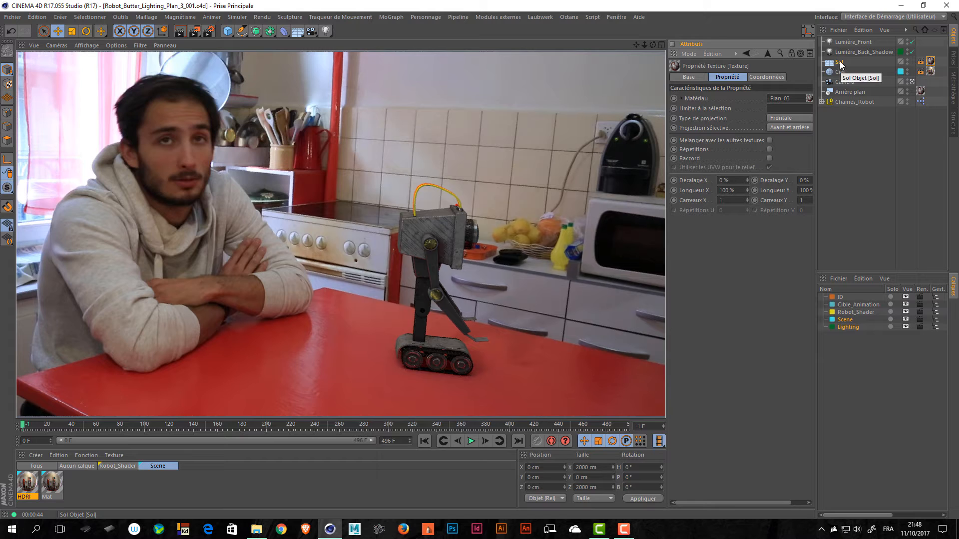
- Set the shadow map of Lumière_Back_Shadow to 2000x2000
click(858, 52)
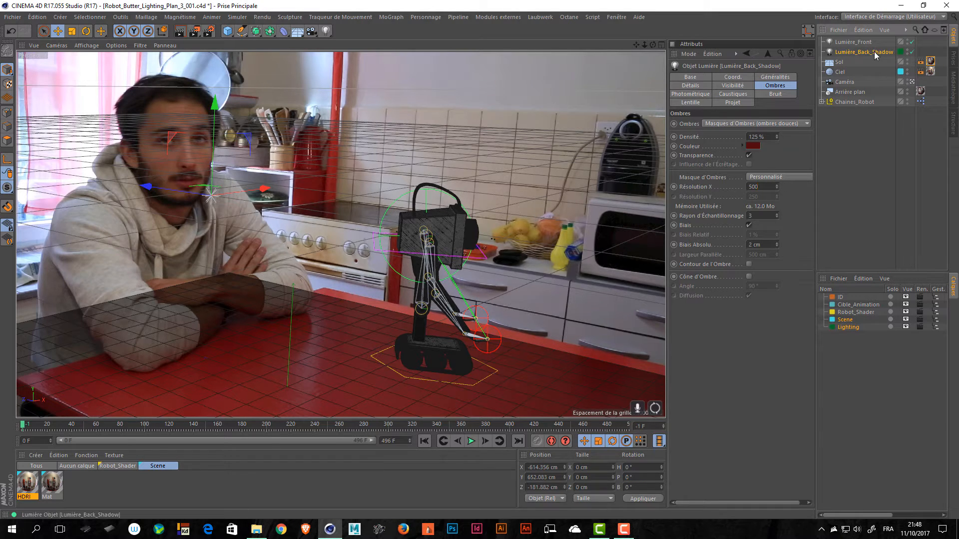
click(759, 187)
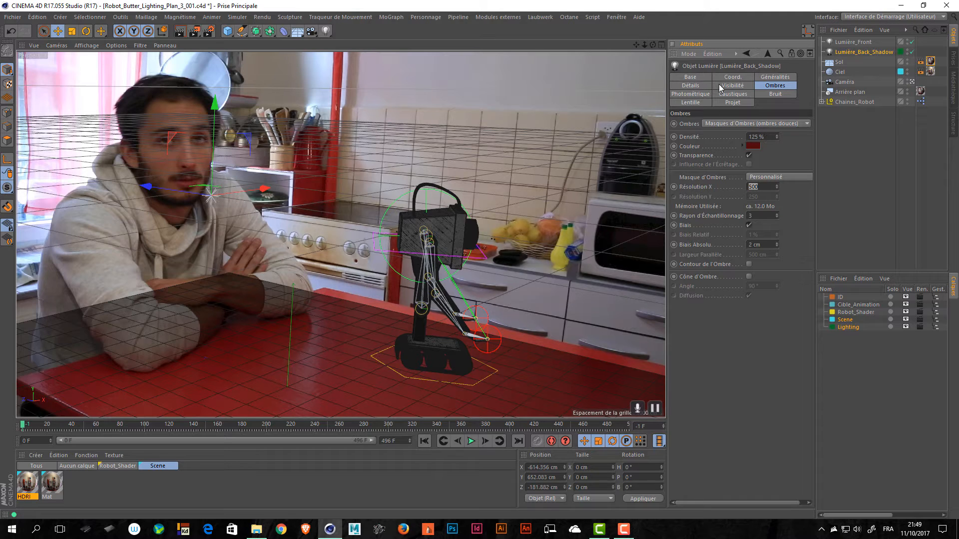
click(775, 86)
click(777, 180)
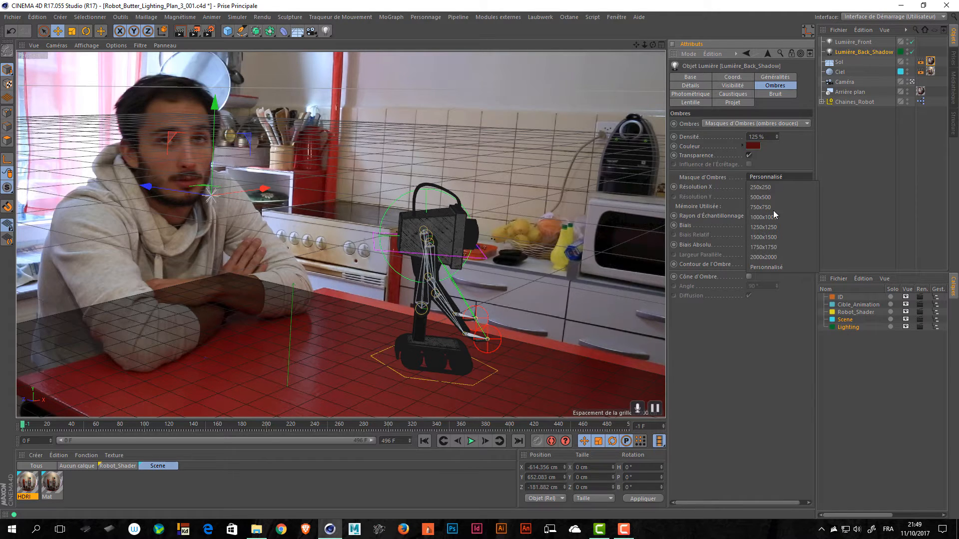
click(780, 257)
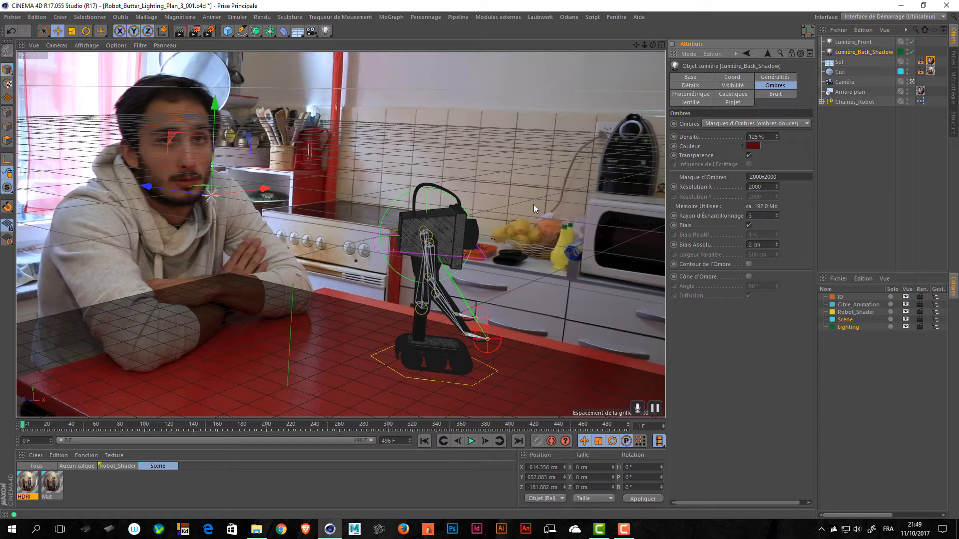
- Render the scene in a maximized Visualiseur and examine the robot and its shadow on the table up close
click(193, 34)
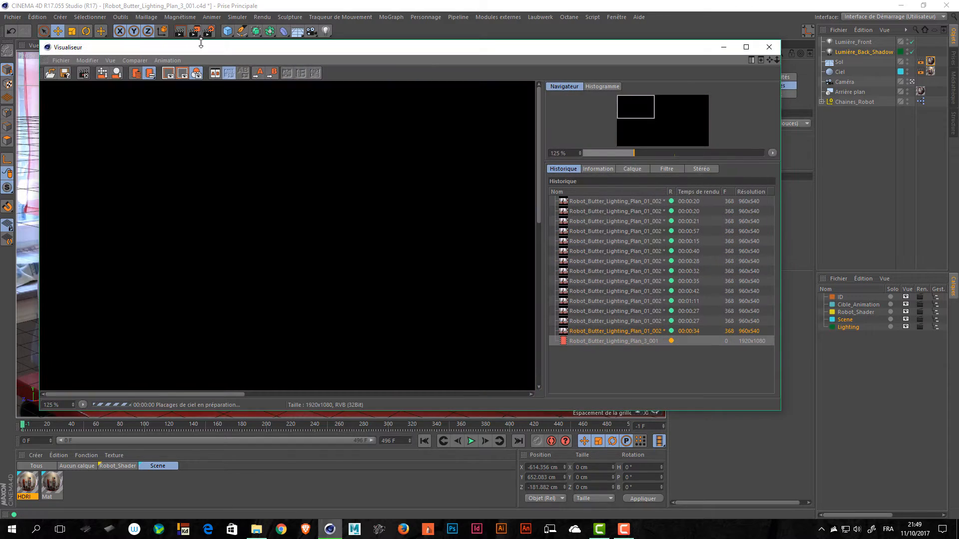
drag(650, 119, 683, 137)
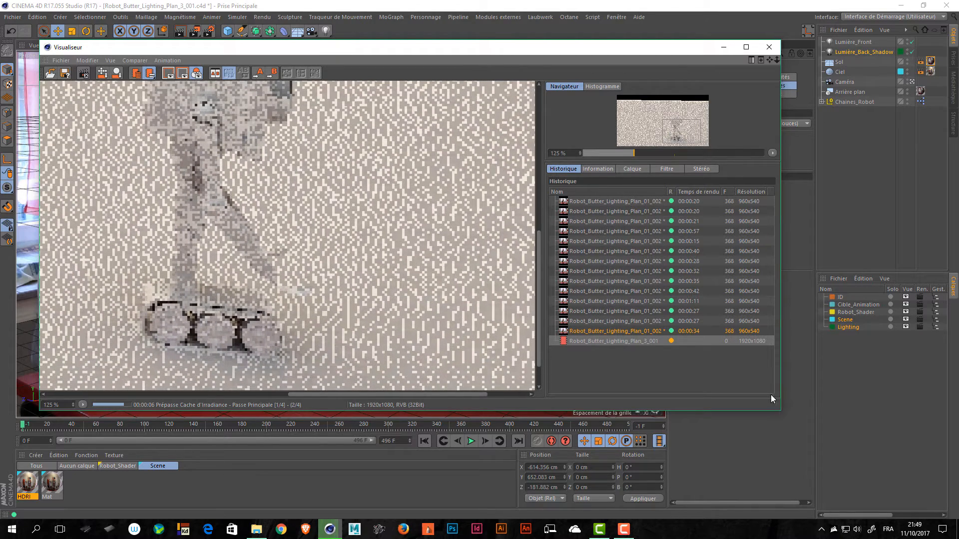
click(746, 47)
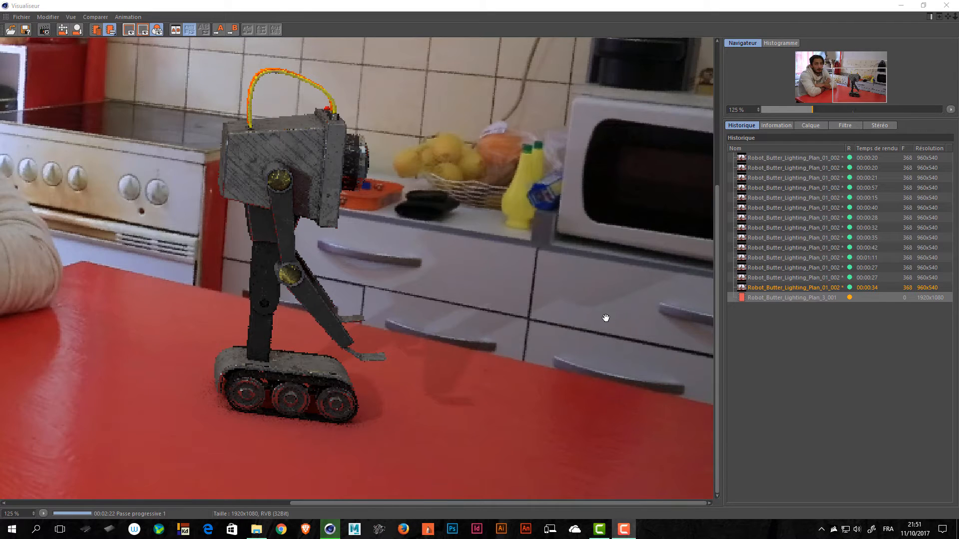
drag(469, 336, 579, 342)
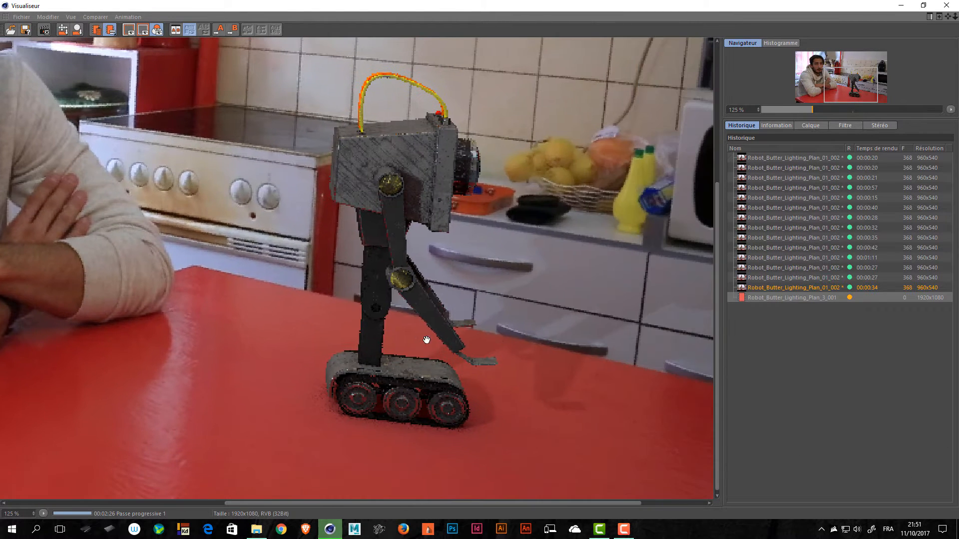
scroll(492, 338, down, 1)
scroll(493, 342, down, 3)
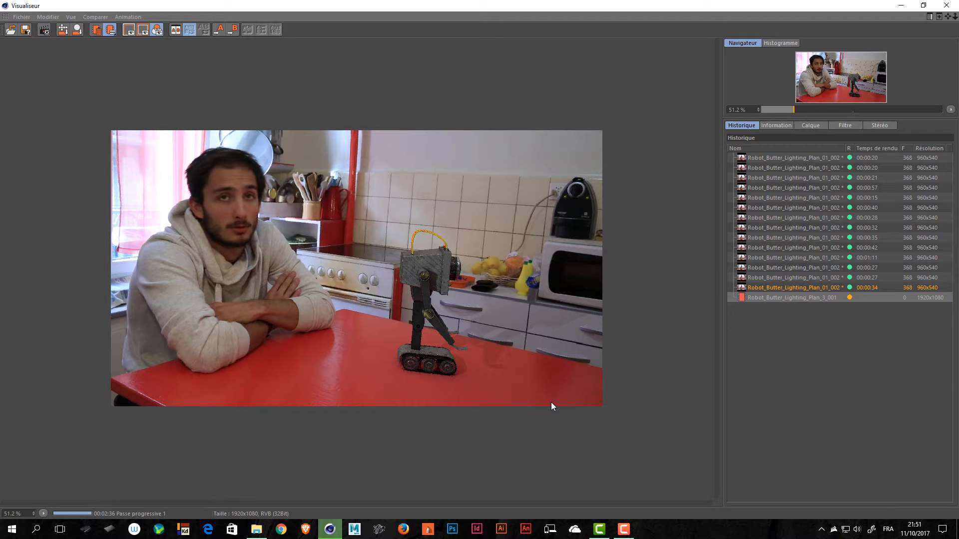
scroll(529, 393, up, 3)
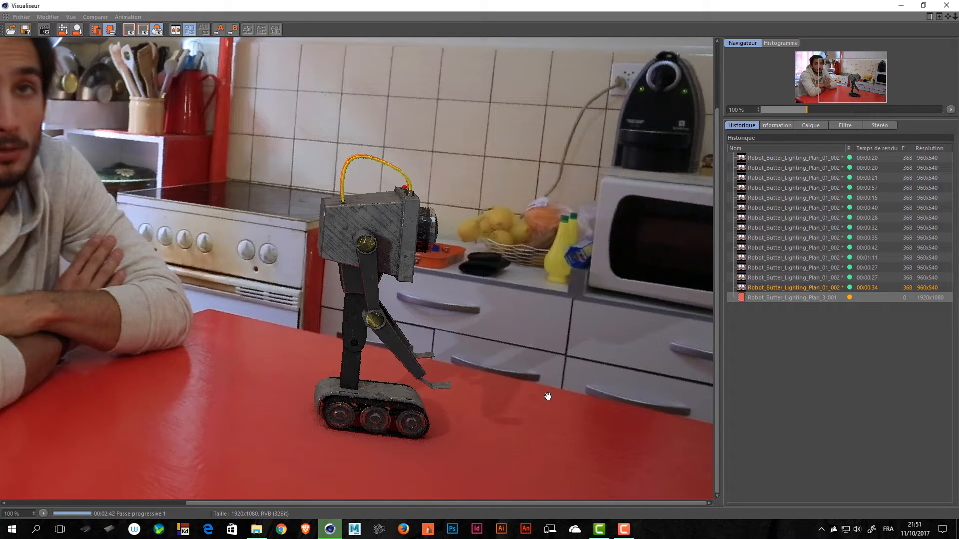
scroll(550, 396, up, 1)
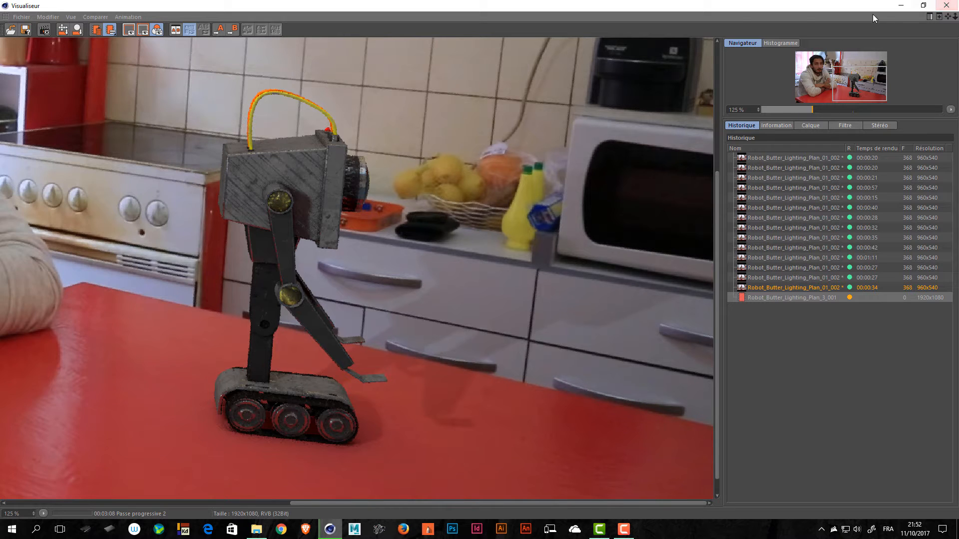
- Stop the running render and close the Visualiseur
click(44, 29)
click(499, 304)
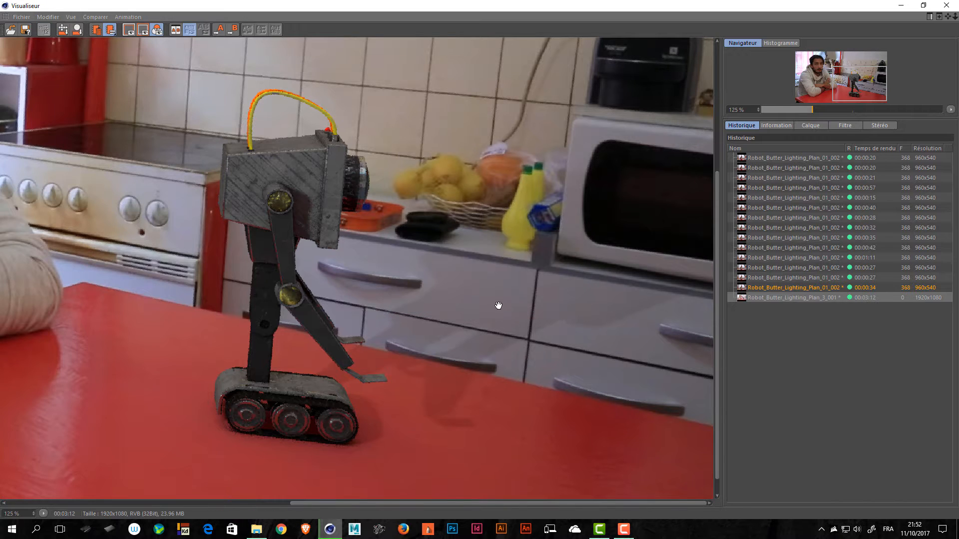
click(946, 6)
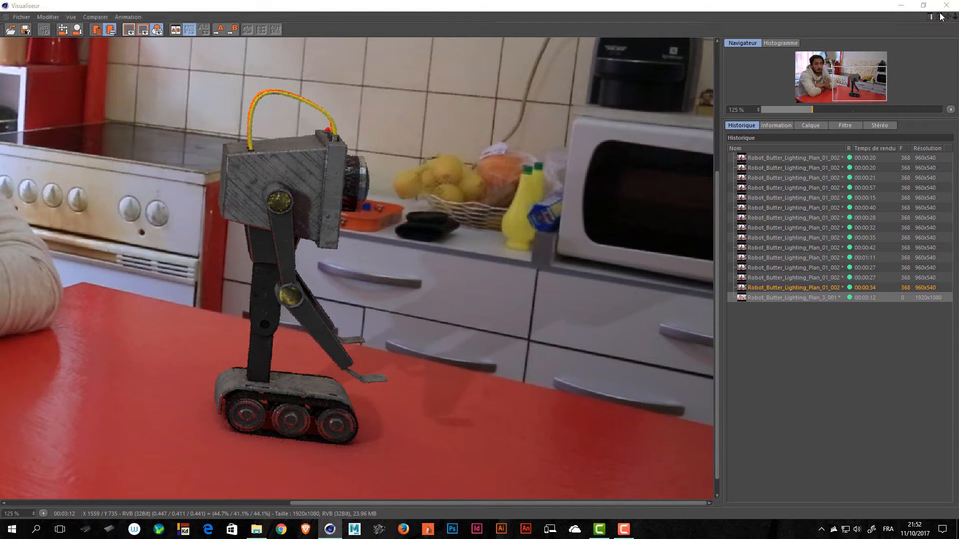
- Try to move the Sol floor to about X 333, Y -74, Z -303 cm under the robot and set its X size to 200 cm
click(552, 375)
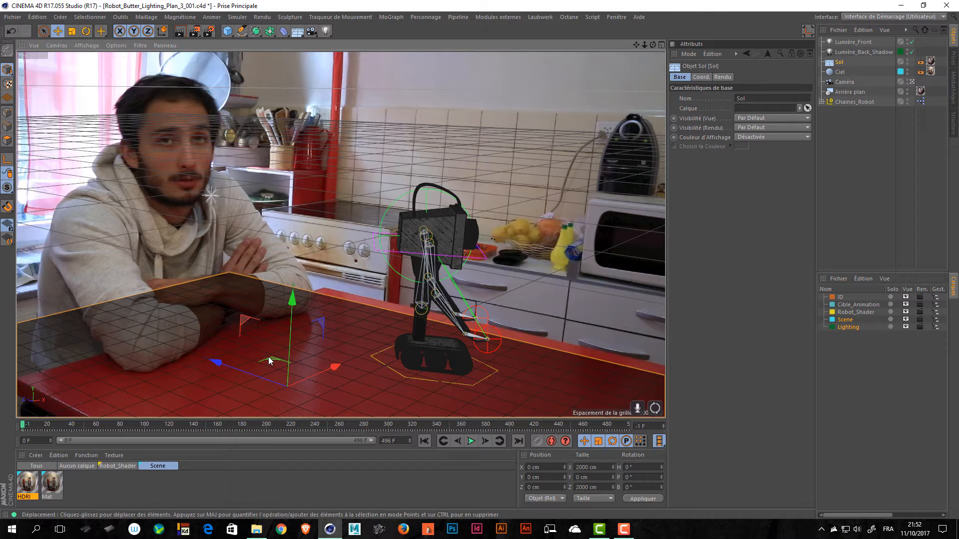
drag(268, 356, 419, 383)
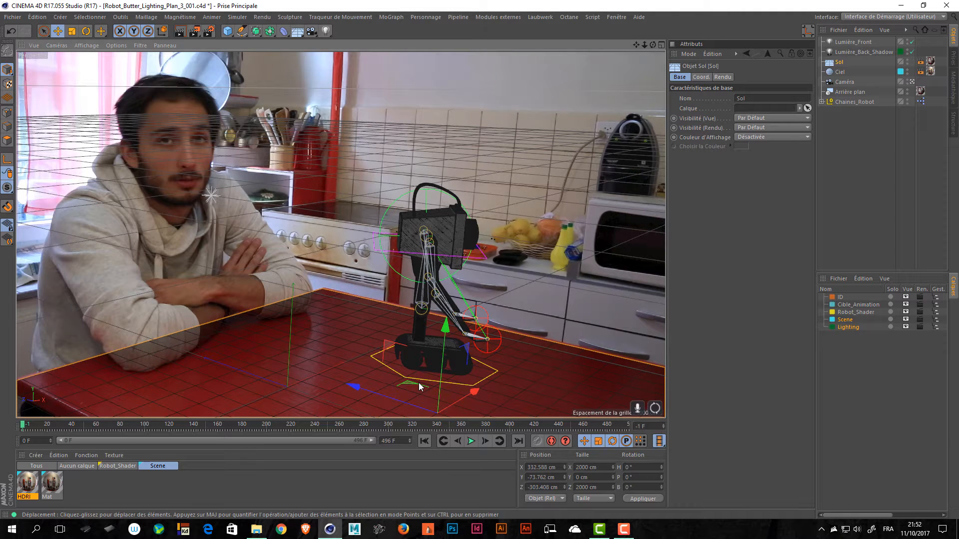
click(609, 467)
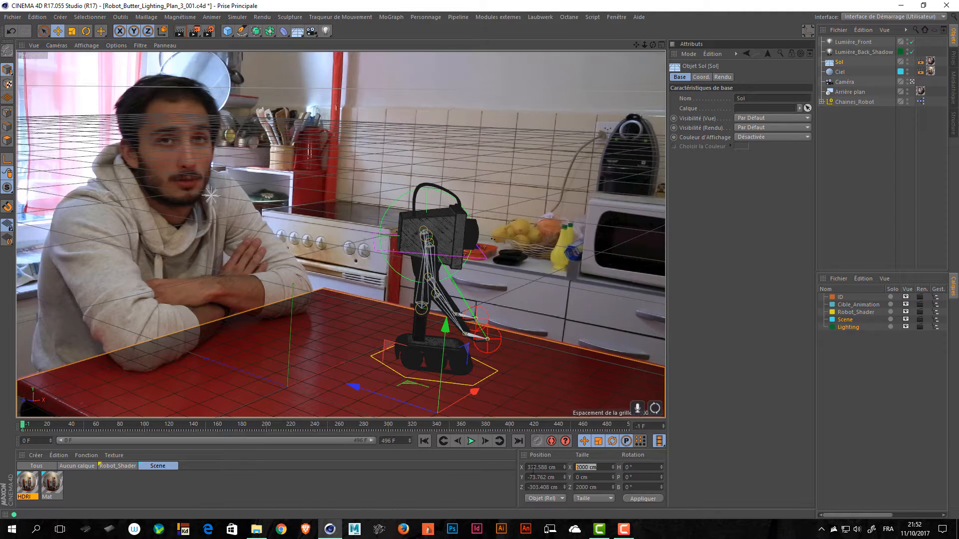
drag(597, 488, 576, 487)
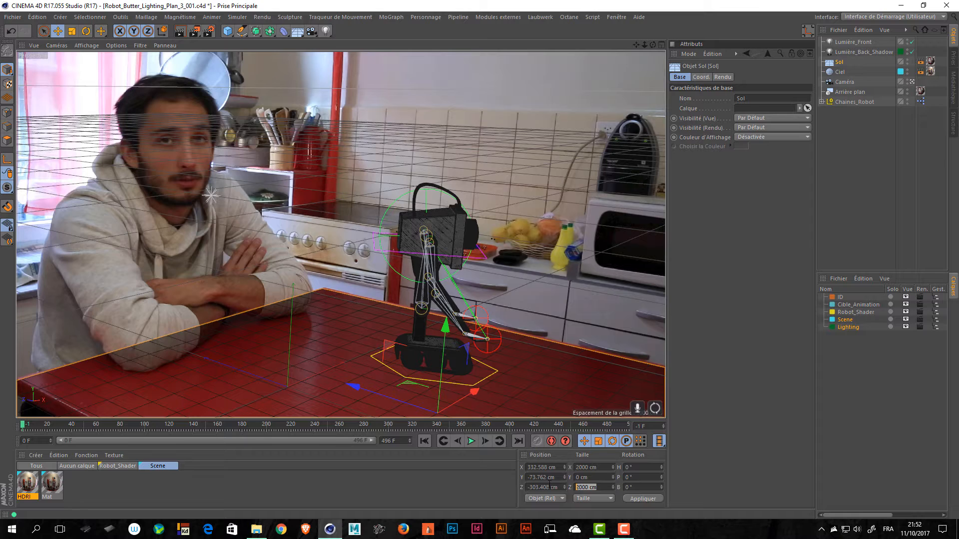
click(585, 467)
key(BackSpace)
key(Return)
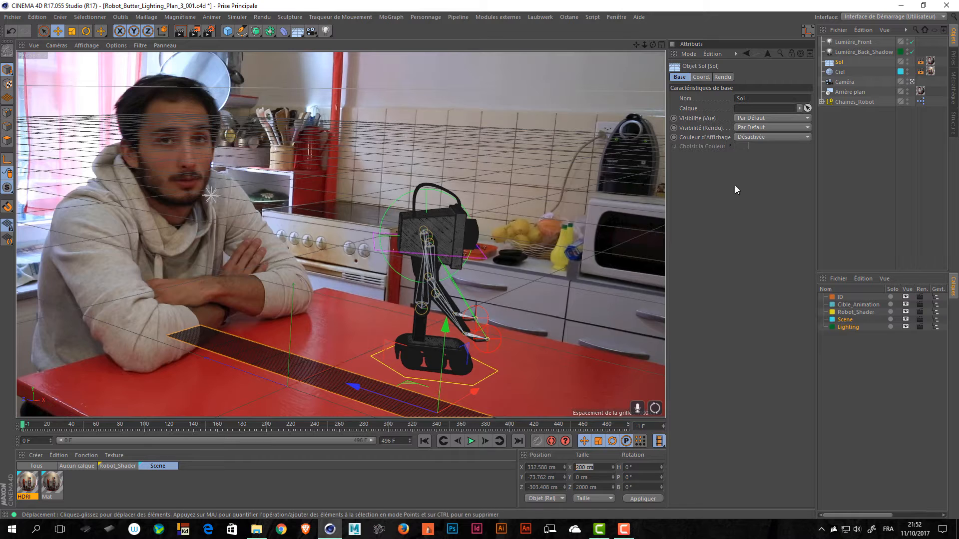
click(841, 63)
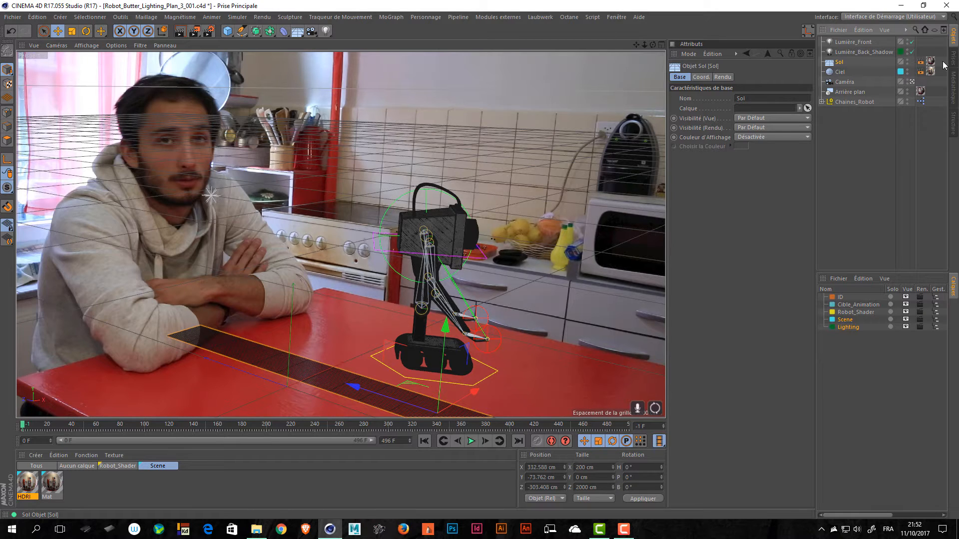
drag(915, 56, 947, 70)
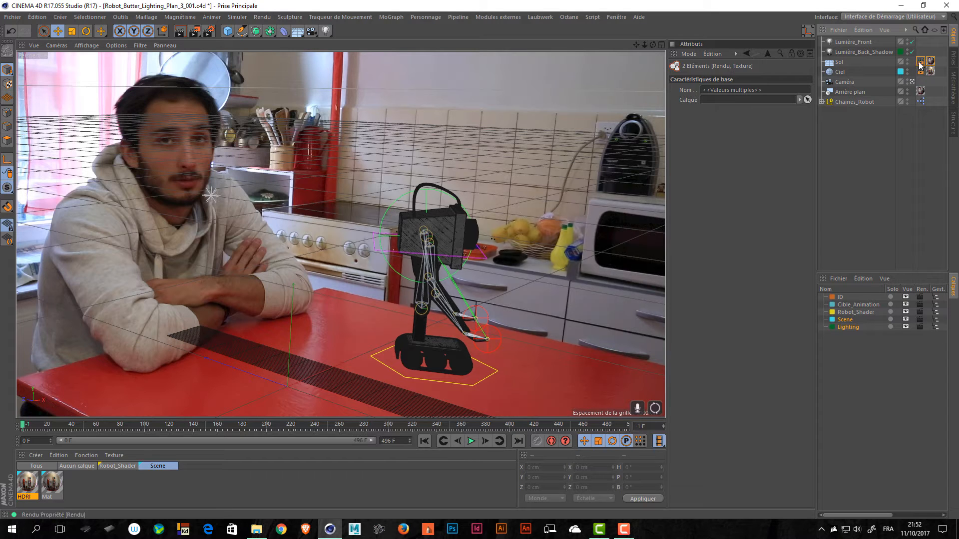
click(854, 170)
- Add a plane and stretch it over the tabletop to about 1786 by 1576 cm, shifting it to about -231 cm in Z
drag(227, 31, 329, 66)
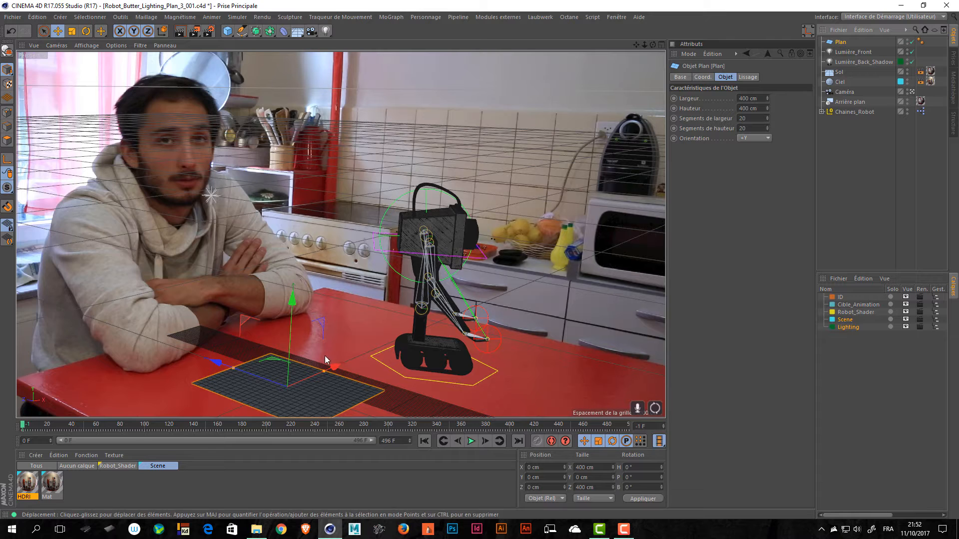
drag(325, 370, 452, 334)
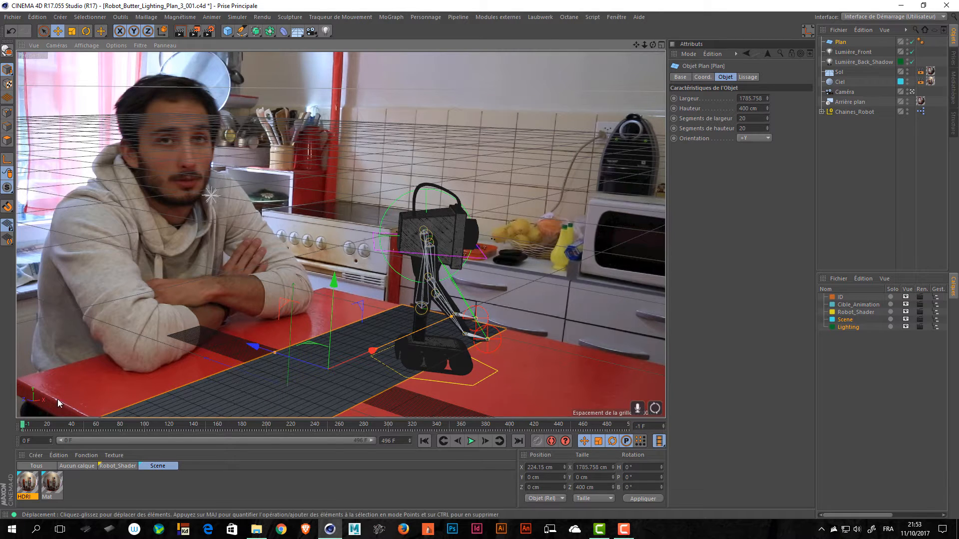
drag(274, 351, 189, 338)
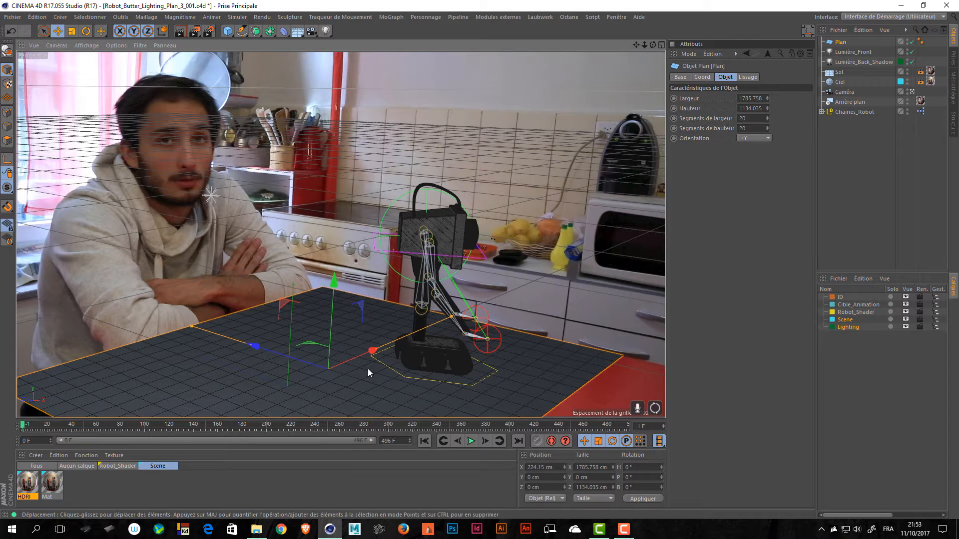
drag(260, 349, 320, 372)
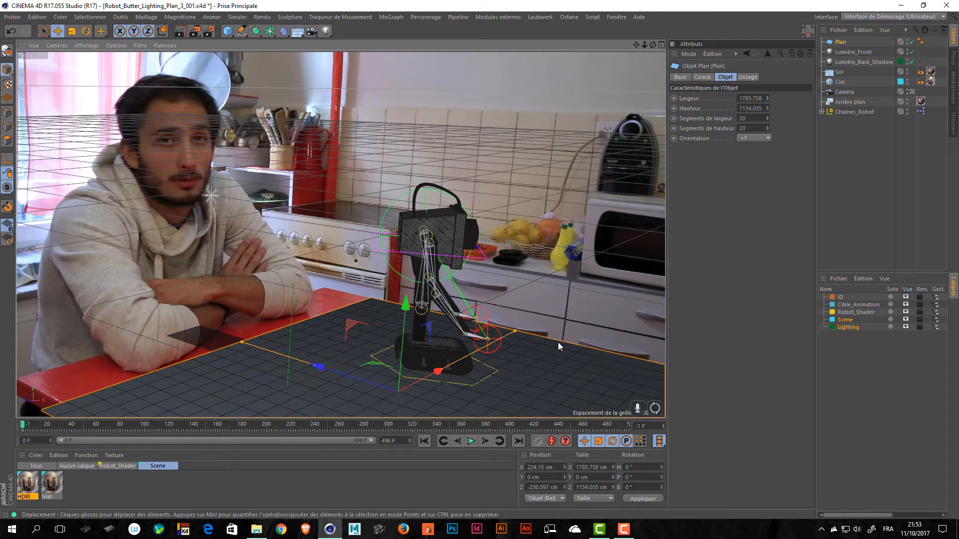
drag(241, 342, 190, 341)
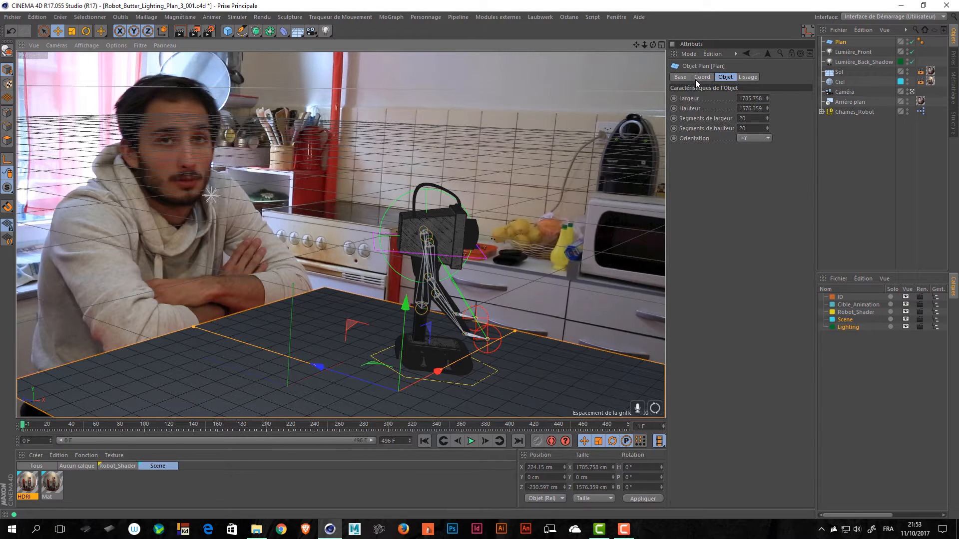
- Enable Rayons-X on the plane and fit it to the table with a width of about 1693 cm at X about 255 cm
click(681, 77)
click(737, 165)
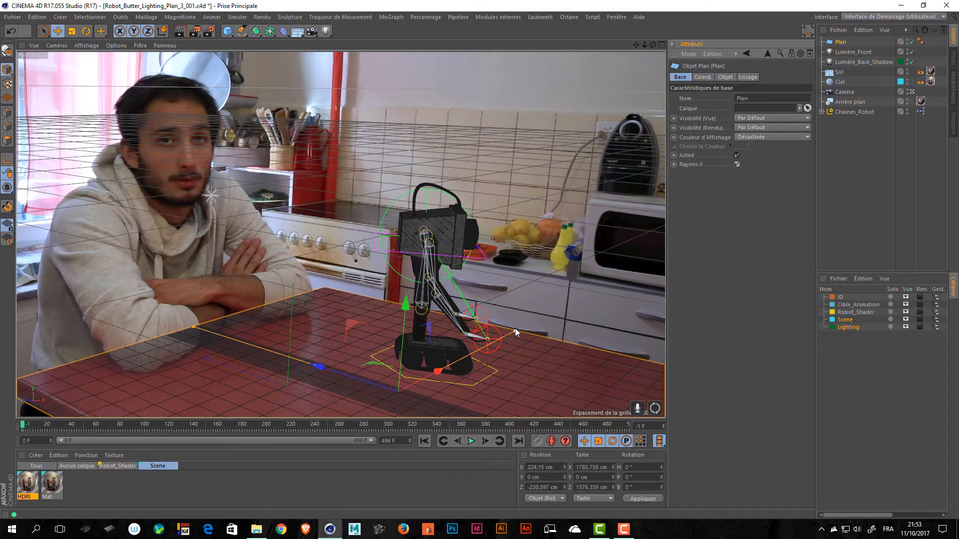
drag(514, 328, 508, 333)
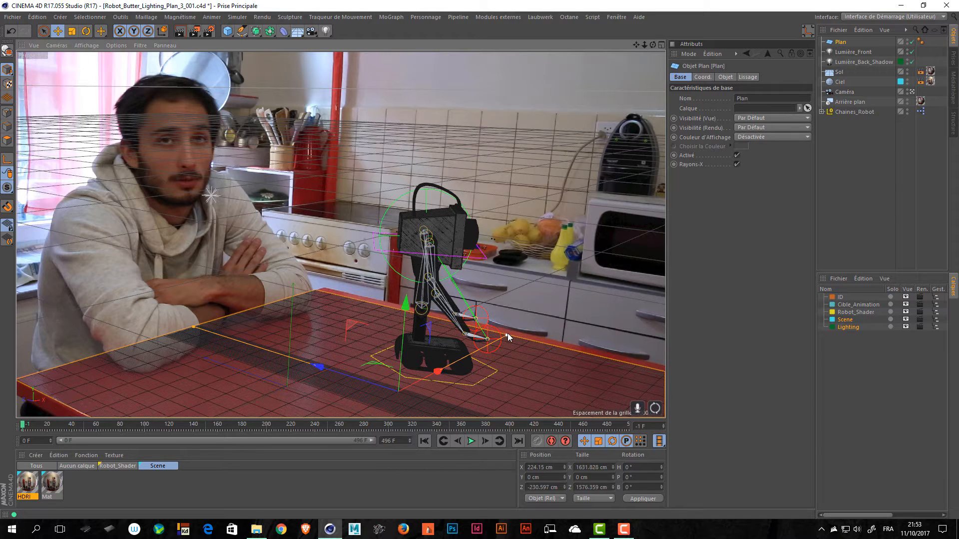
drag(436, 372, 439, 371)
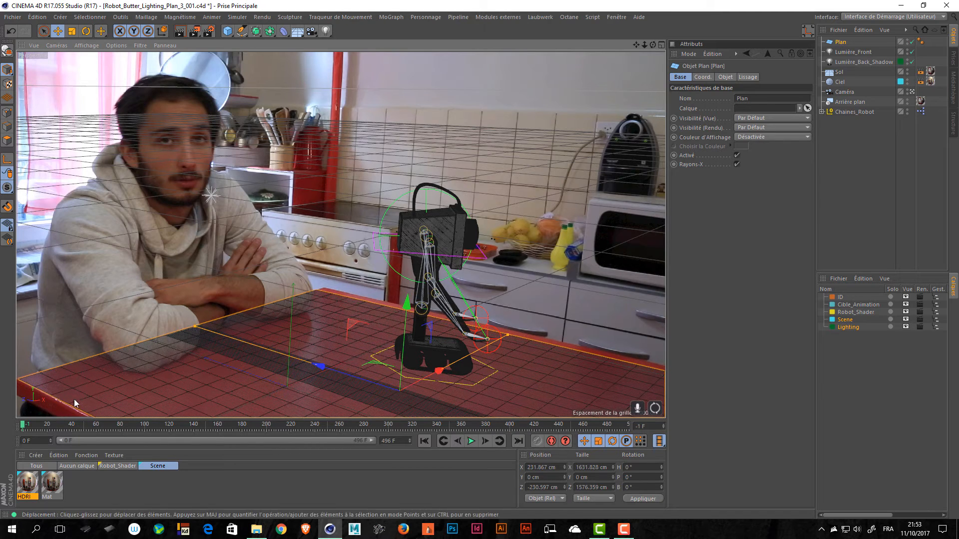
drag(510, 337, 512, 335)
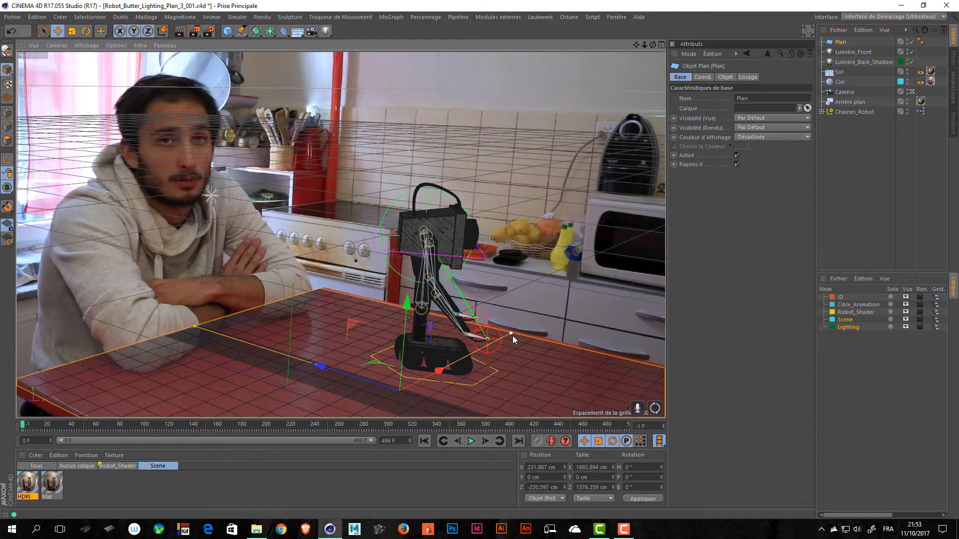
drag(440, 370, 443, 372)
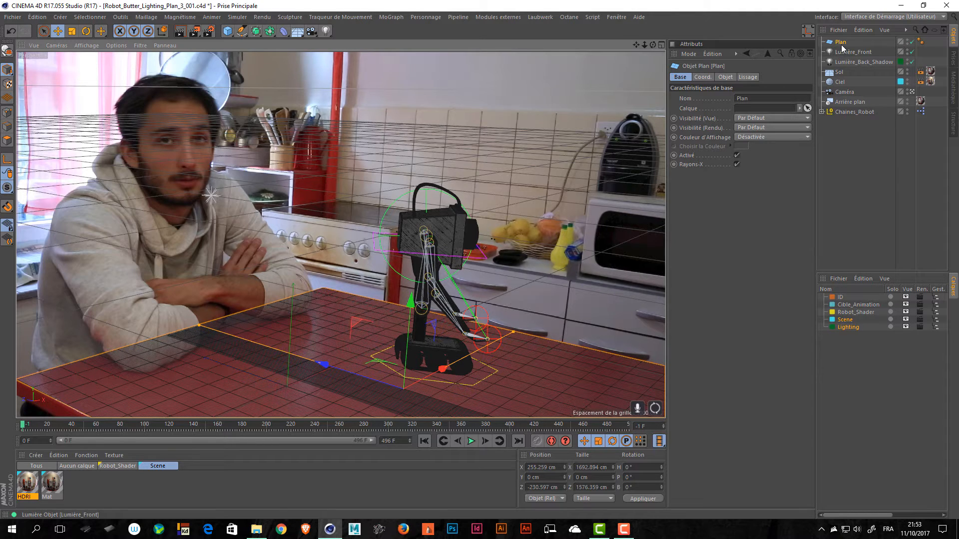
- Place the plane just below the original Sol floor in the object list and rename it Sol
drag(842, 47, 842, 75)
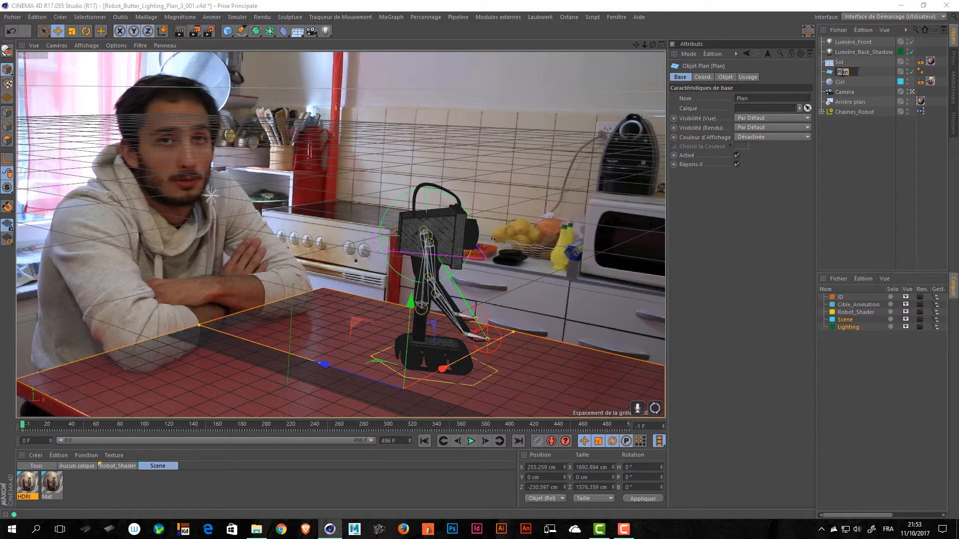
text(ol)
key(Return)
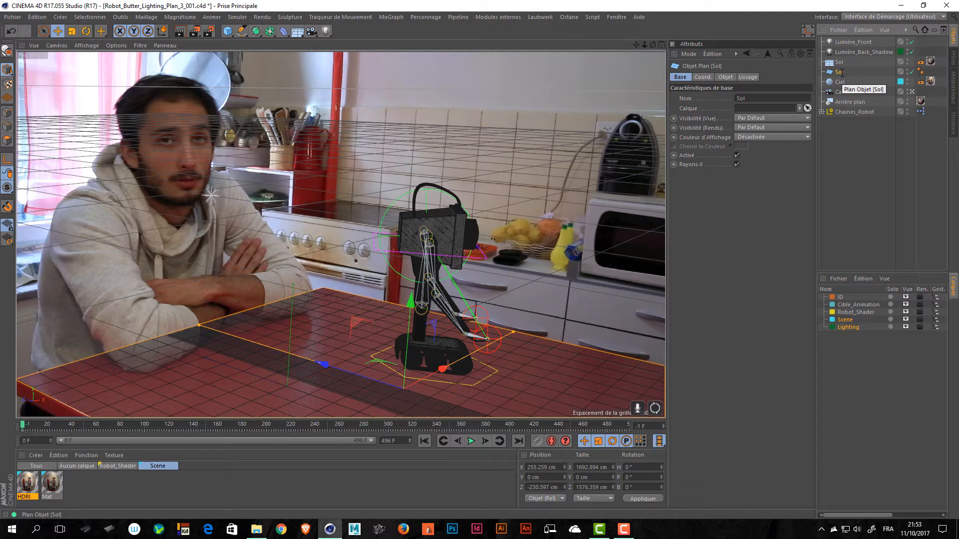
- Transfer the render and texture tags from the original Sol floor to the Sol plane and delete the original floor
mouse_move(940, 58)
mouse_down()
mouse_move(917, 64)
mouse_move(932, 73)
mouse_up()
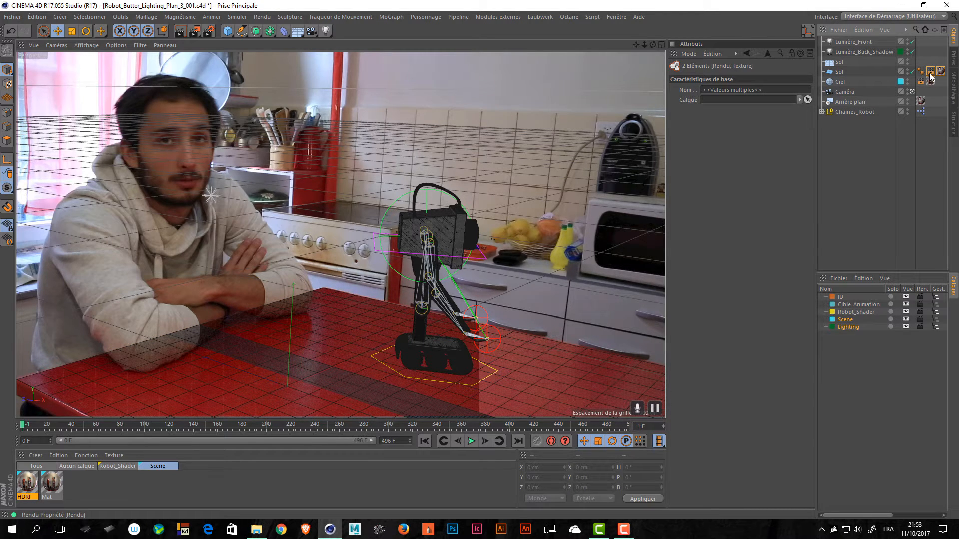
click(841, 63)
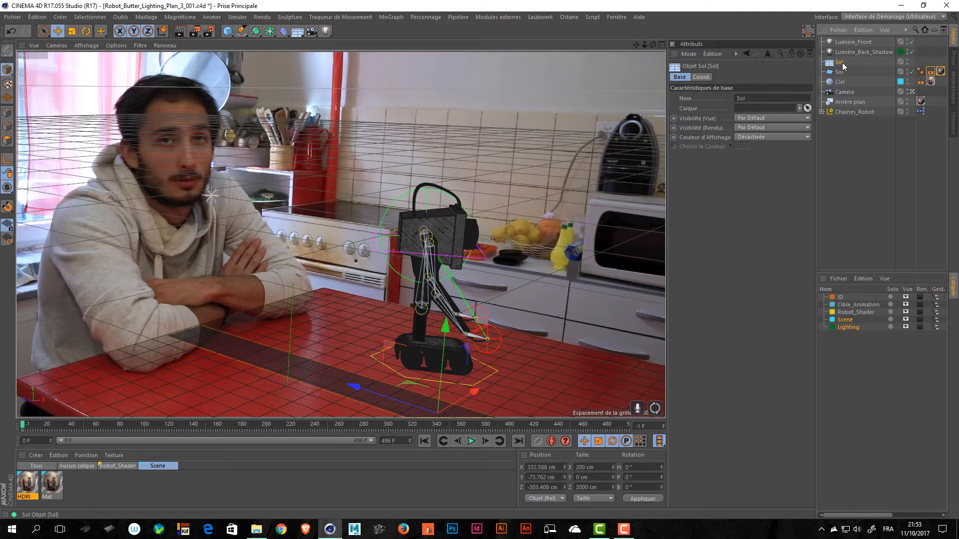
key(Delete)
- Save the project and render the scene in the Visualiseur, framing the robot on the table
key(ctrl+s)
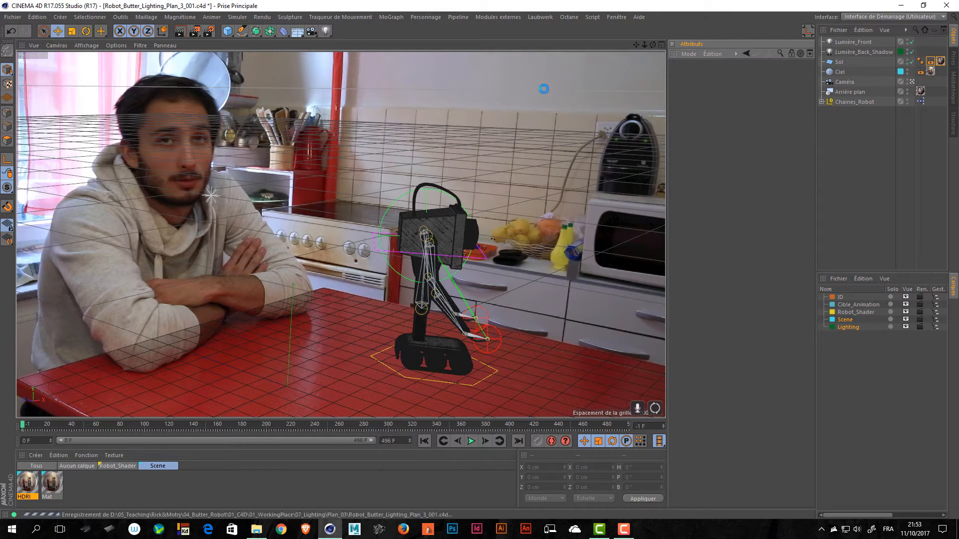
click(192, 34)
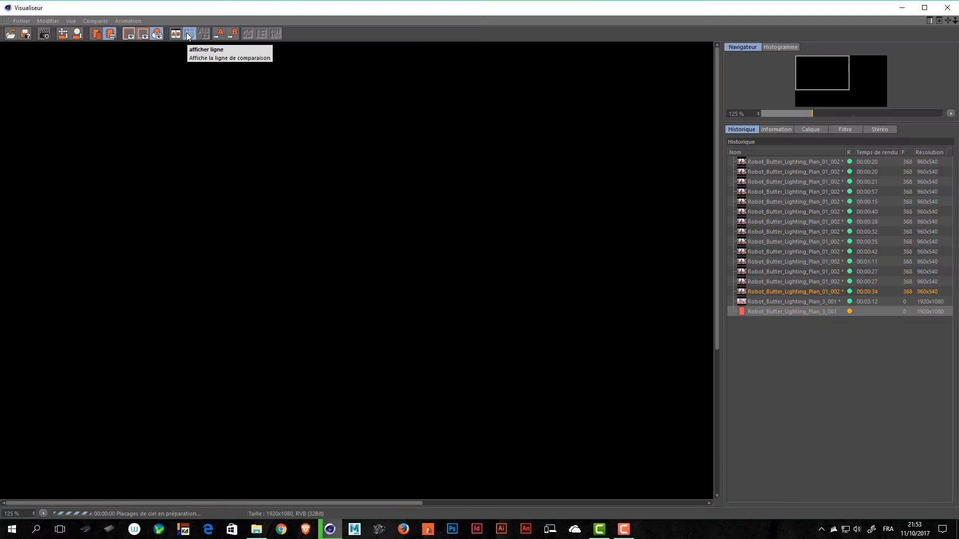
drag(519, 377, 302, 177)
drag(432, 320, 265, 239)
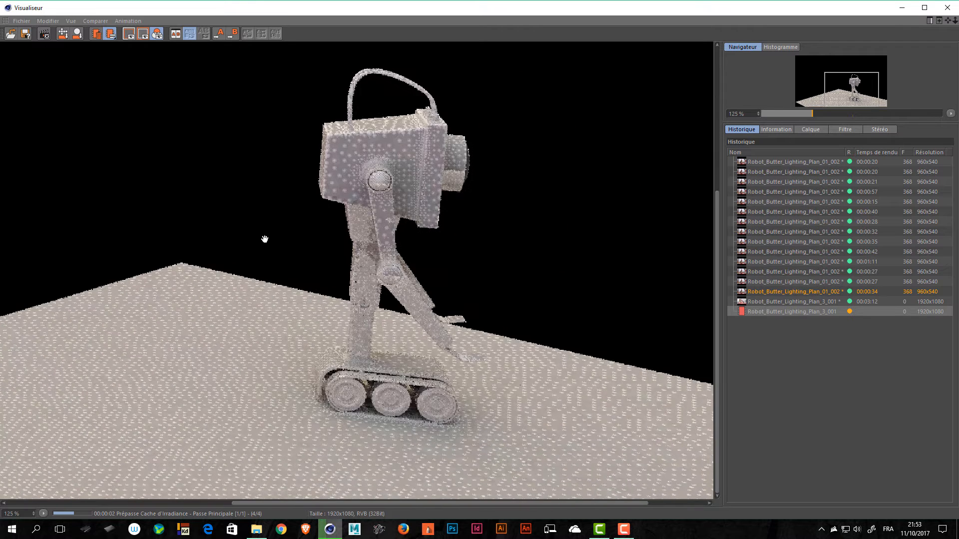
drag(394, 332, 334, 223)
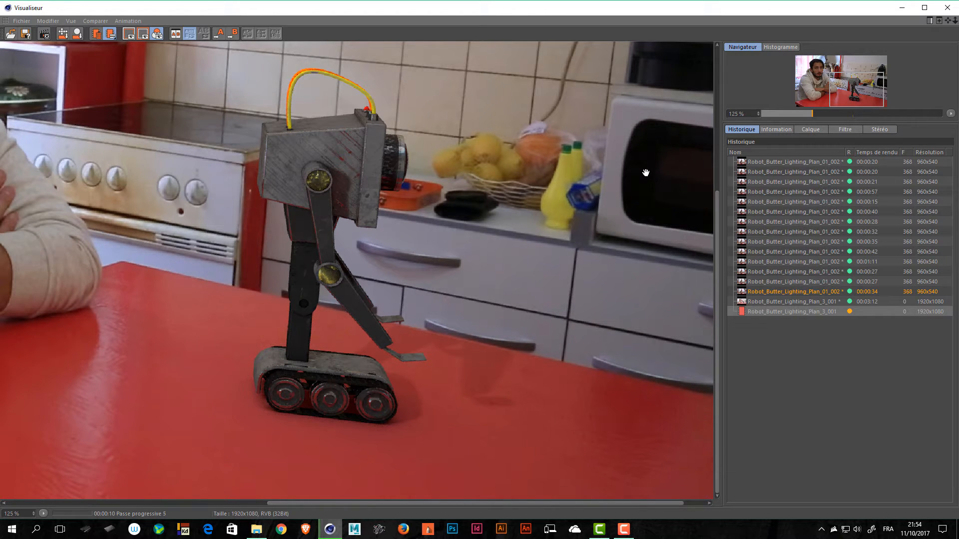
- Compare the new Plan 3 render with the previous one by alternating between them in the history
click(812, 301)
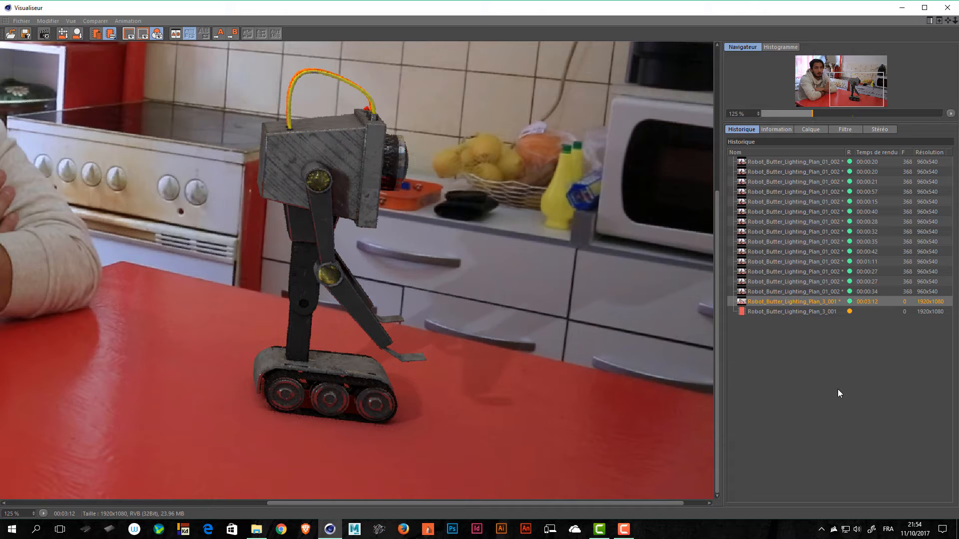
key(Down)
key(Up)
key(Down)
key(Up)
key(Down)
key(Up)
key(Down)
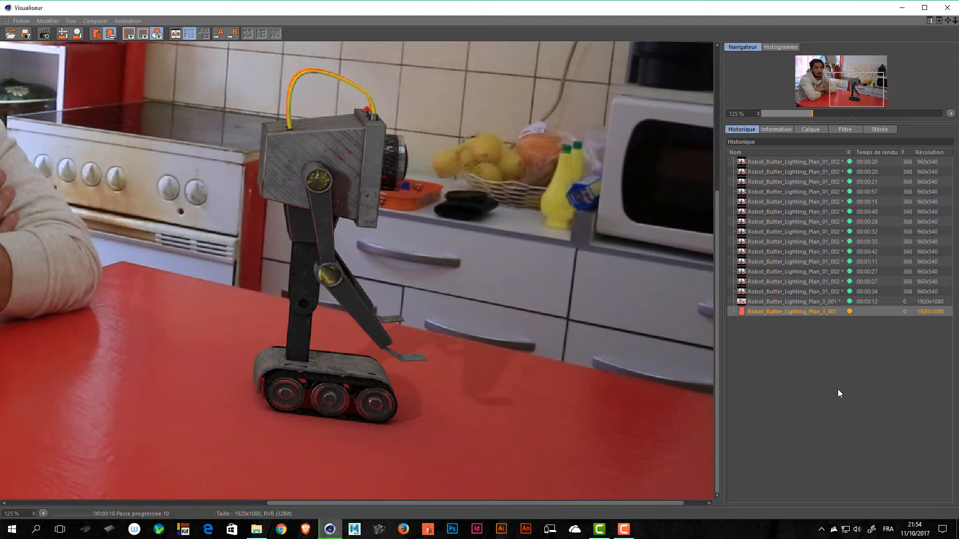
- Examine the robot's shadow near the table edge up close and compare it between the two Plan 3 renders
scroll(482, 353, up, 9)
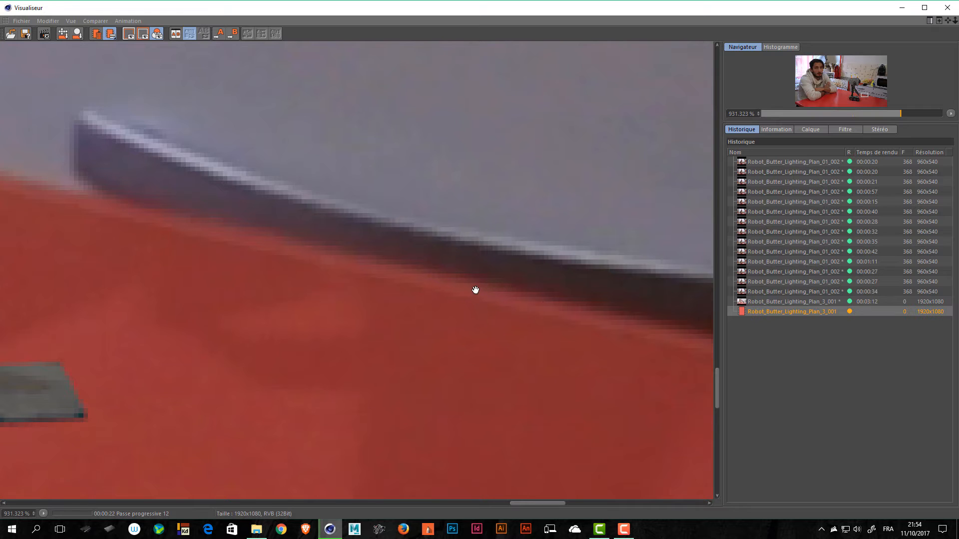
scroll(575, 311, down, 6)
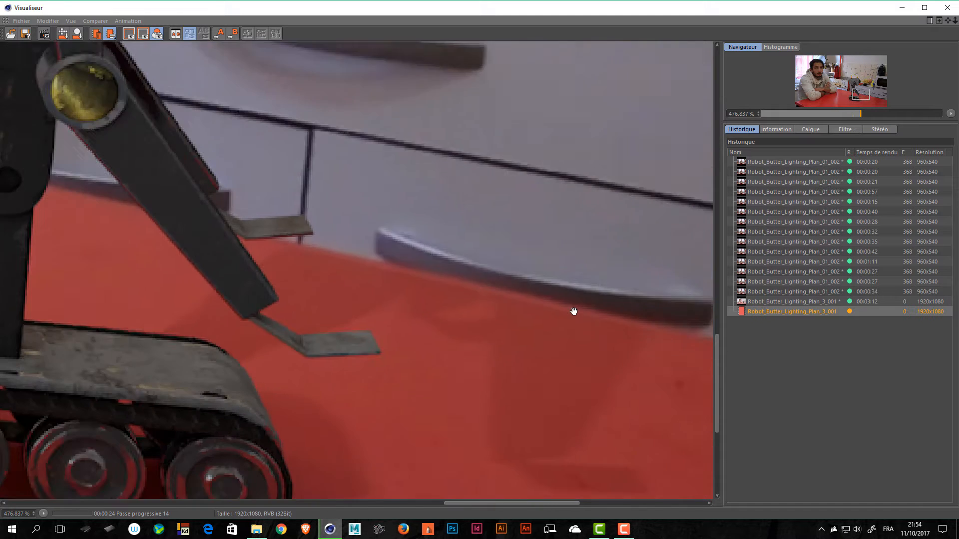
scroll(573, 312, down, 4)
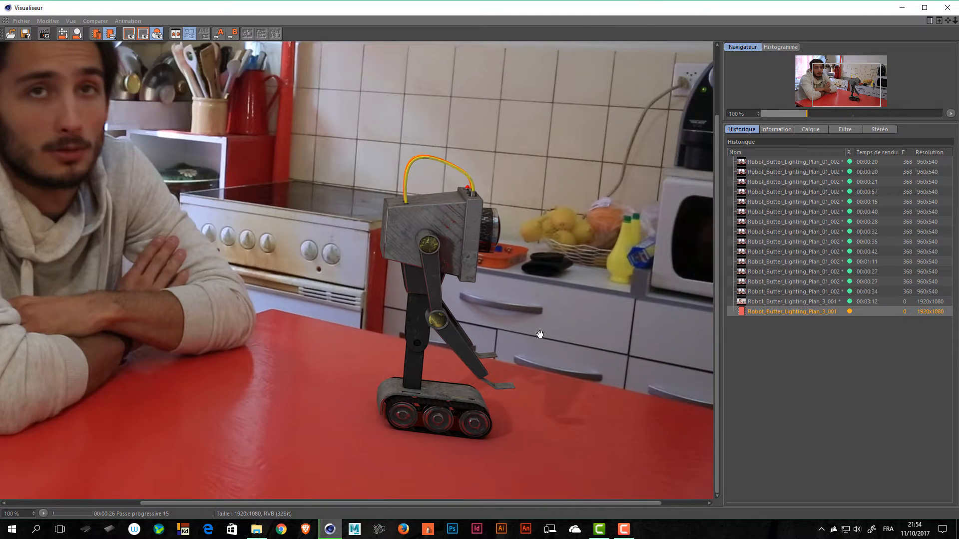
scroll(540, 337, up, 1)
click(796, 301)
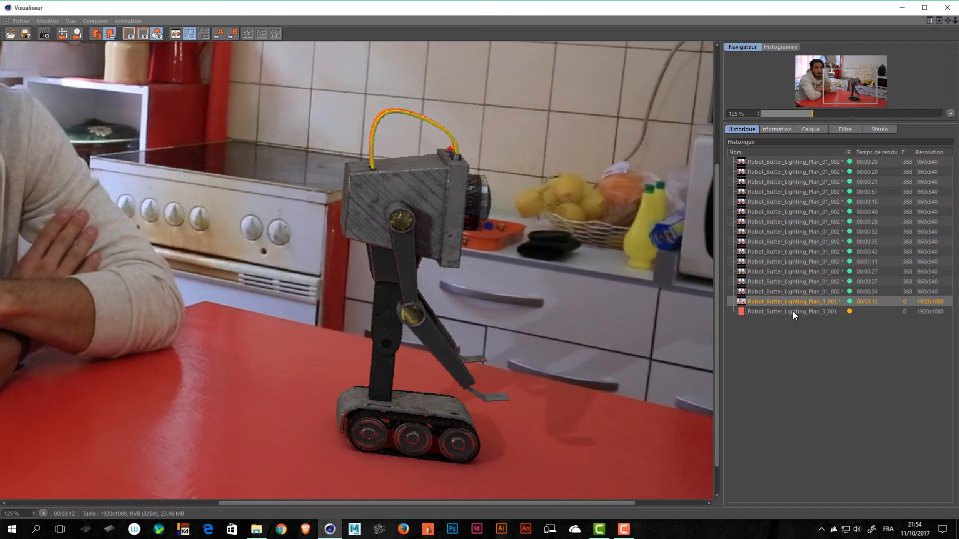
click(793, 311)
click(799, 301)
click(778, 311)
click(787, 303)
click(792, 315)
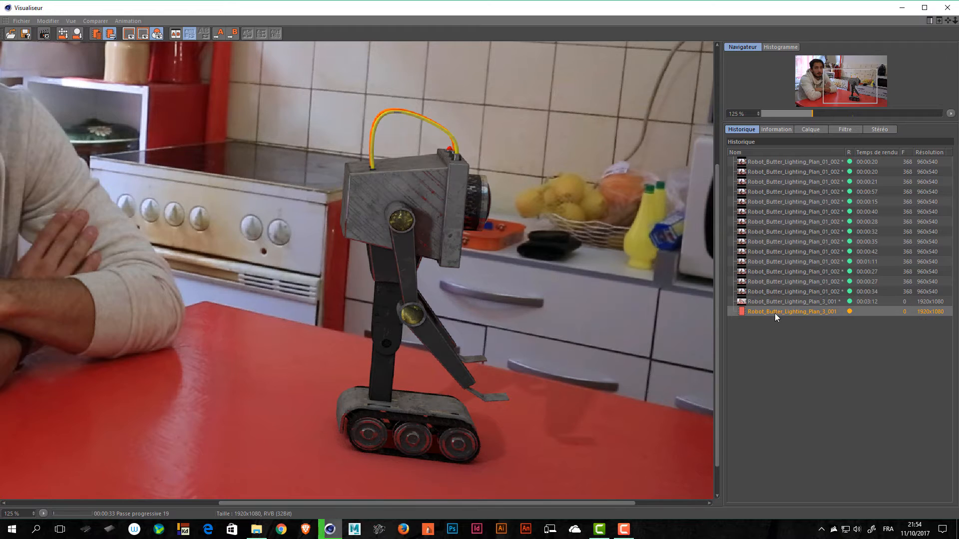
- Stop the running render by closing the Visualiseur and save the project
click(946, 8)
click(495, 302)
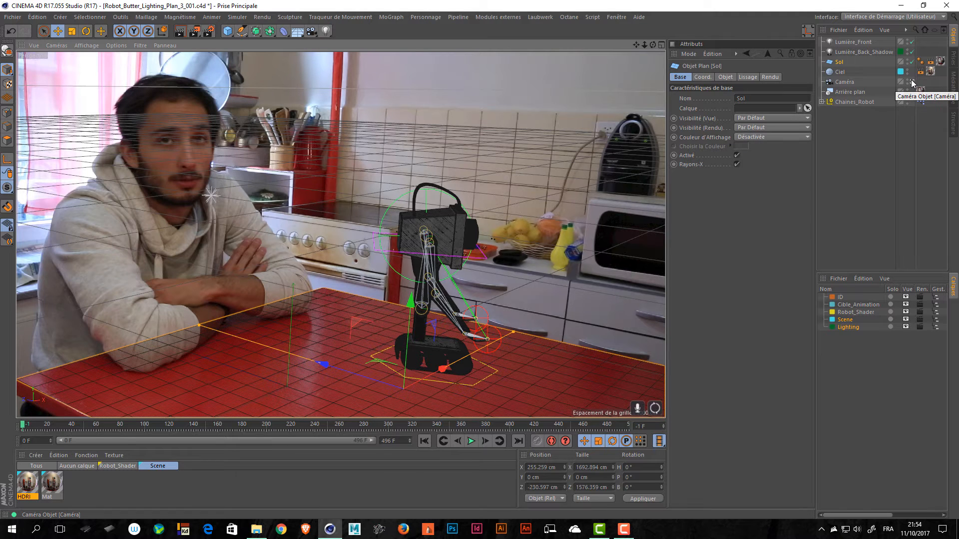
key(ctrl+s)
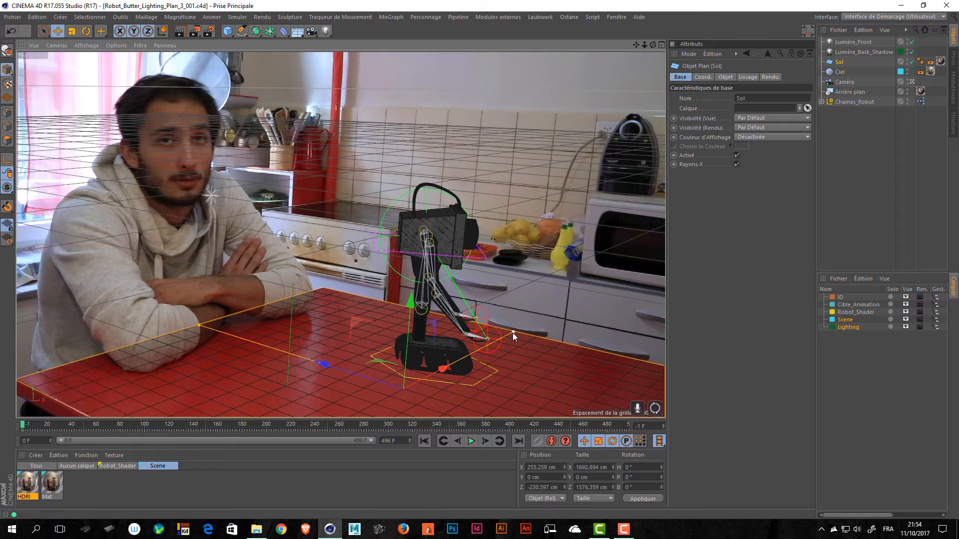
- Widen the Sol plane toward the far edge of the table, setting its width to 1698.894 cm
click(525, 386)
click(725, 77)
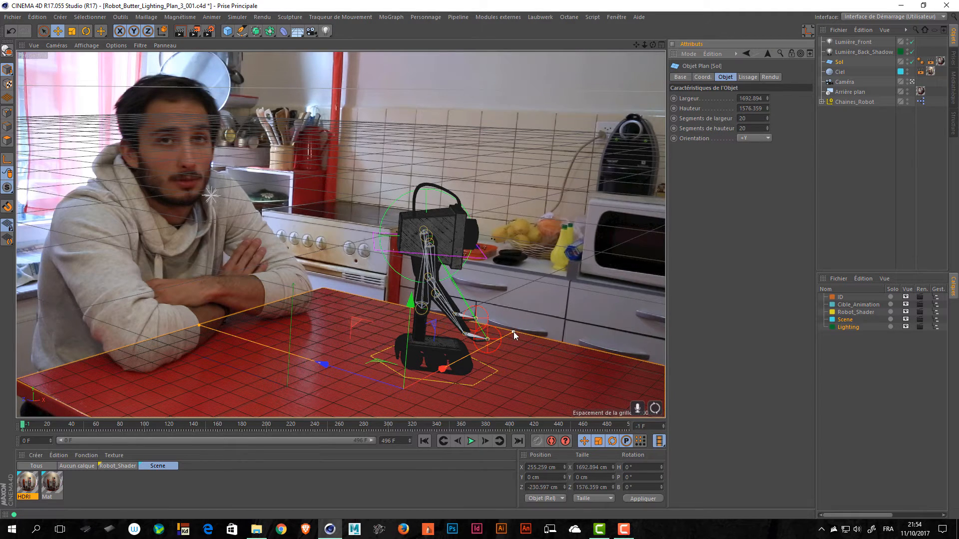
drag(514, 332, 525, 327)
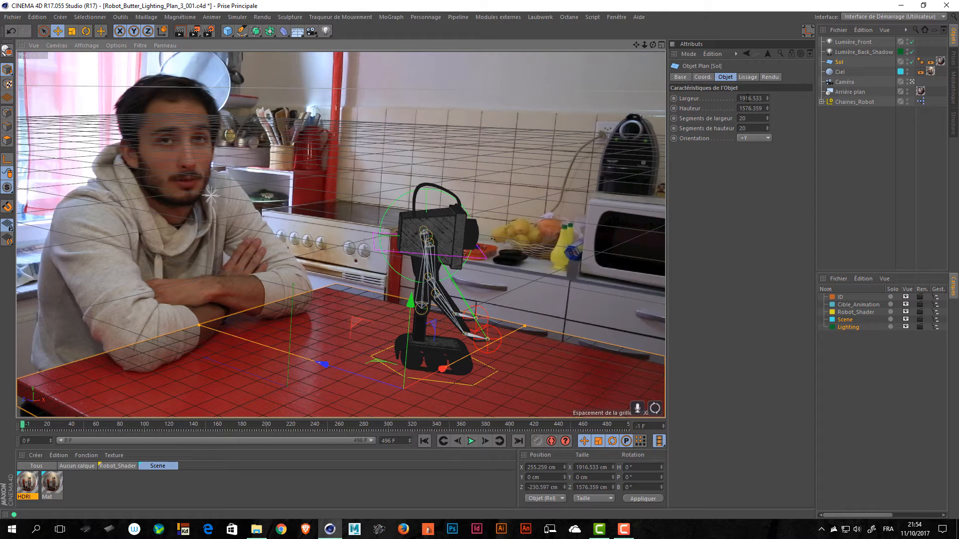
key(ctrl+z)
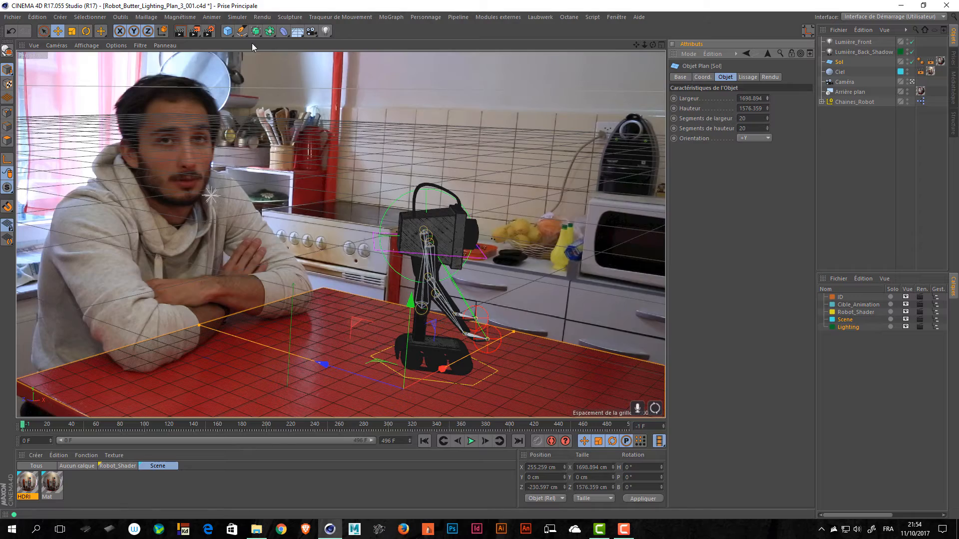
- Render the scene in the Visualiseur and magnify the table edge beside the robot's hands
key(shift+r)
drag(473, 292, 233, 75)
drag(362, 280, 116, 270)
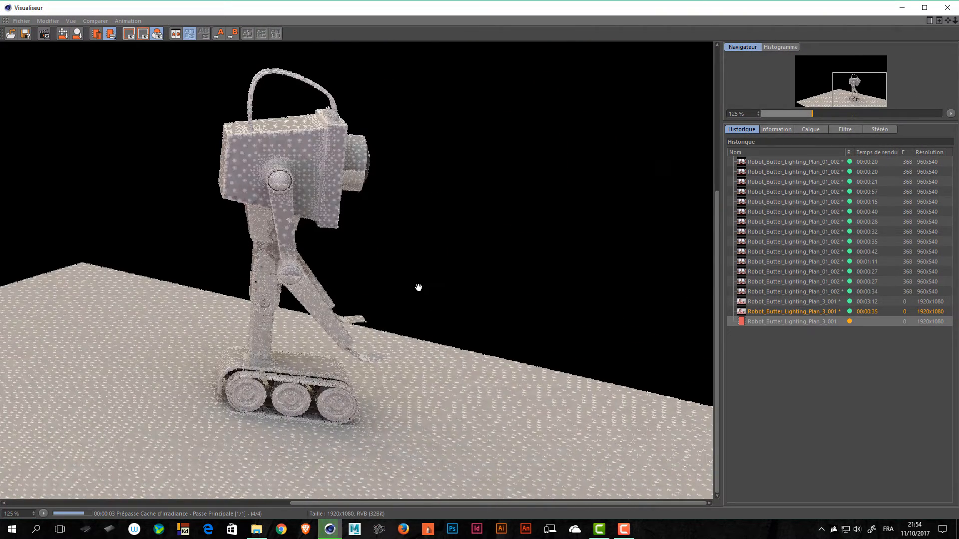
scroll(455, 363, up, 1)
scroll(454, 363, up, 5)
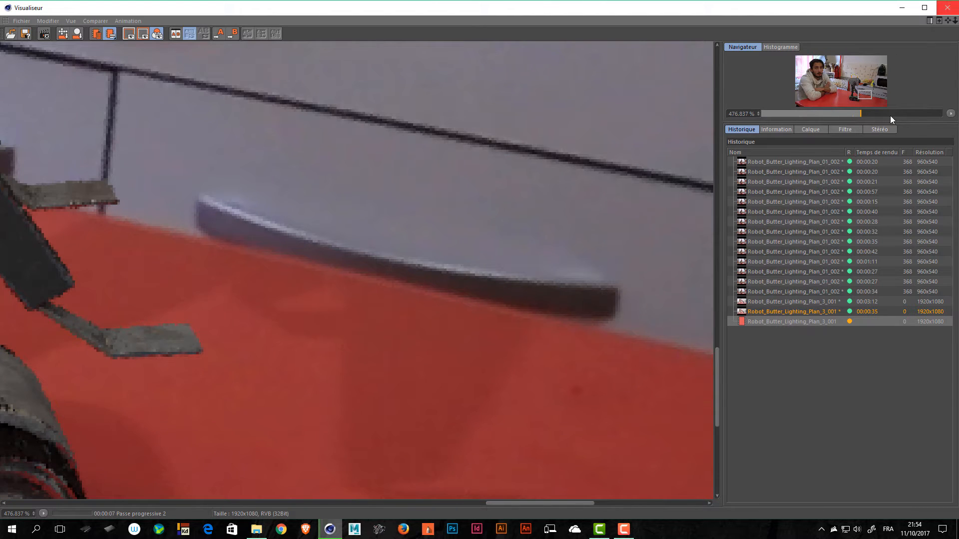
- Compare the shadow at the table edge across the three Plan 3 renders in the history
click(789, 322)
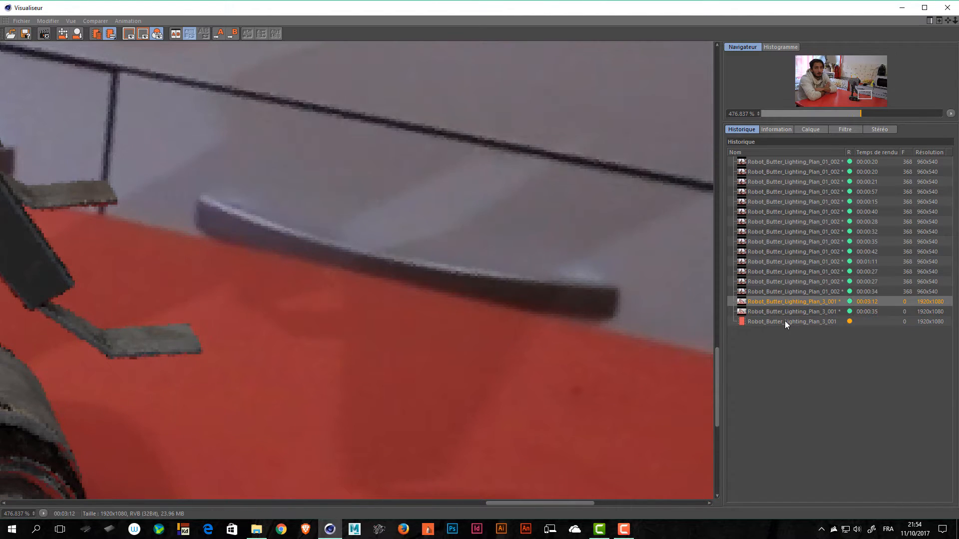
click(787, 314)
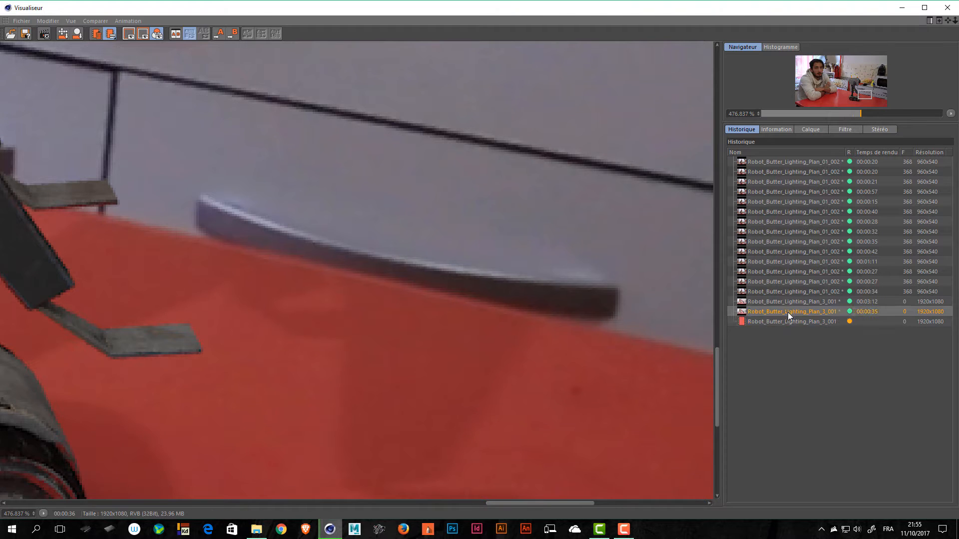
click(788, 320)
- Stop the running render, set the Sol plane's width to 1702.894 cm and save the project
click(948, 6)
click(519, 305)
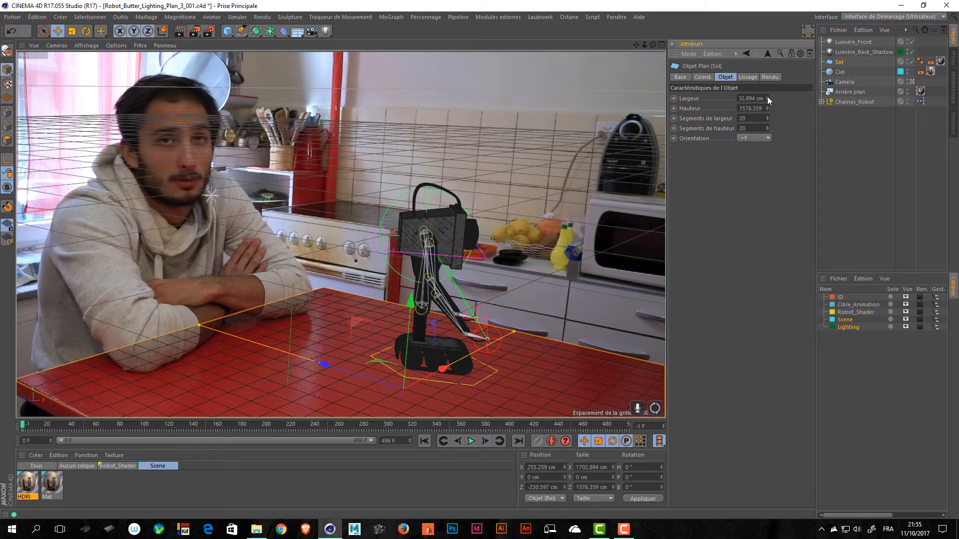
key(ctrl+s)
- Render the scene again and inspect the table edge around the robot's hands up close
key(shift+r)
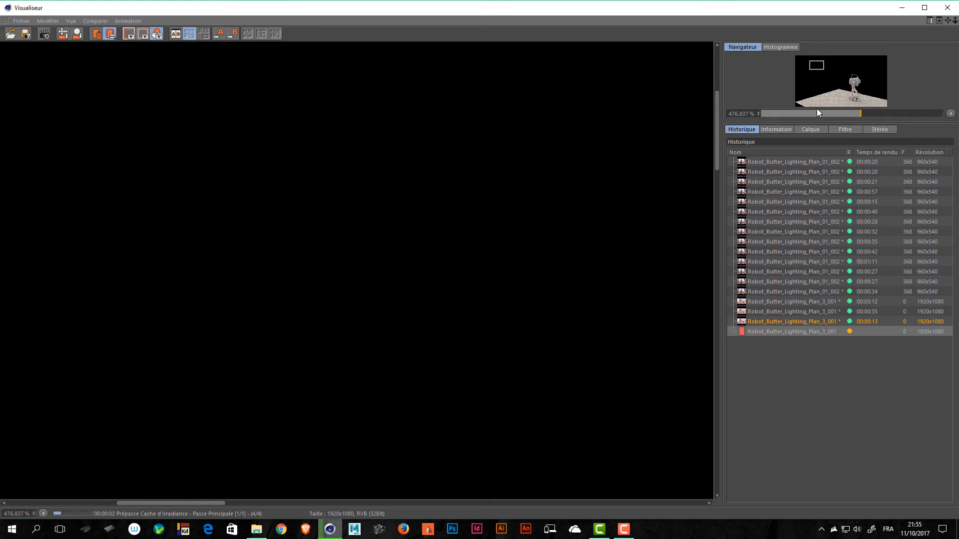
click(861, 93)
drag(861, 92, 860, 94)
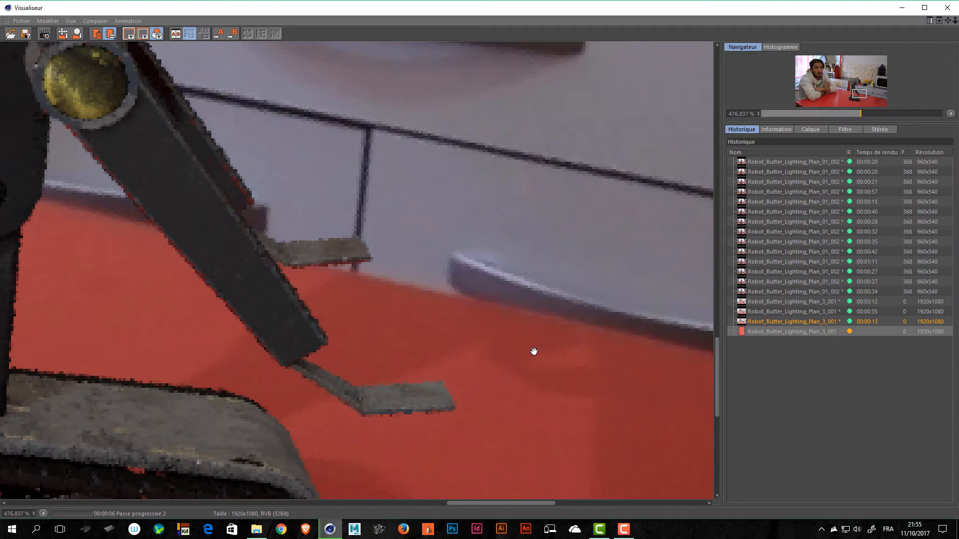
- Stop the running render and set the Sol plane's width to 1719.894 cm
click(947, 7)
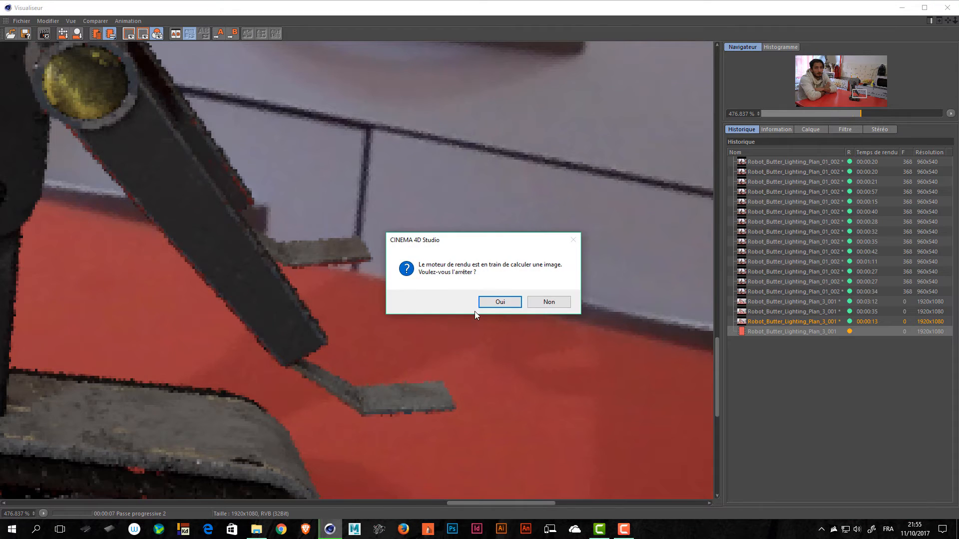
click(498, 303)
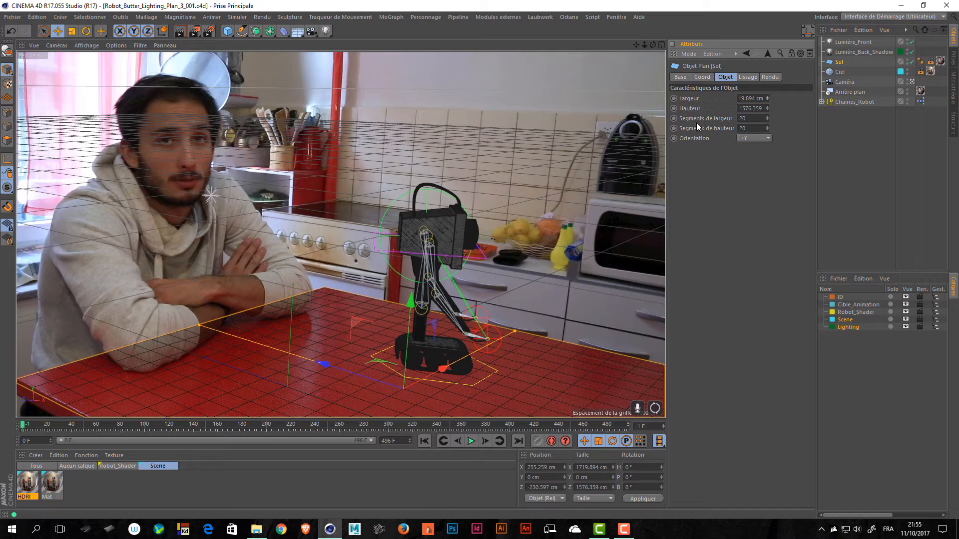
- Render the scene with the wider plane, check the robot's shadow up close and in the full image, and stop the render
key(shift+r)
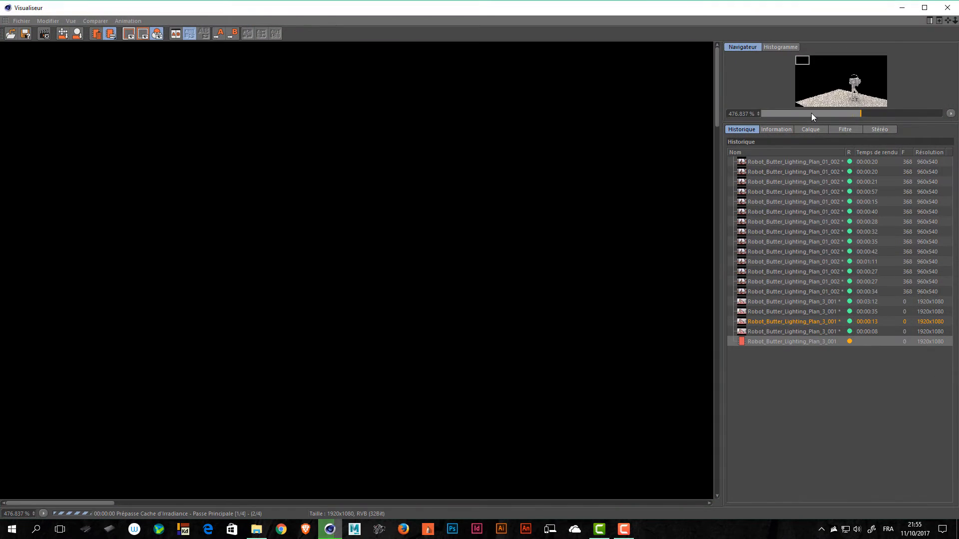
mouse_move(871, 100)
mouse_down()
mouse_move(855, 89)
mouse_move(864, 95)
mouse_up()
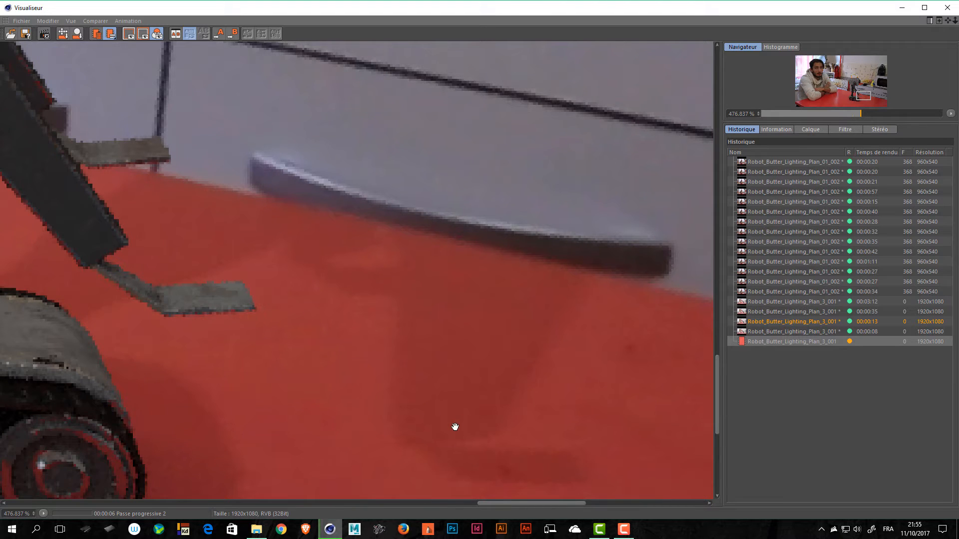
scroll(455, 427, down, 8)
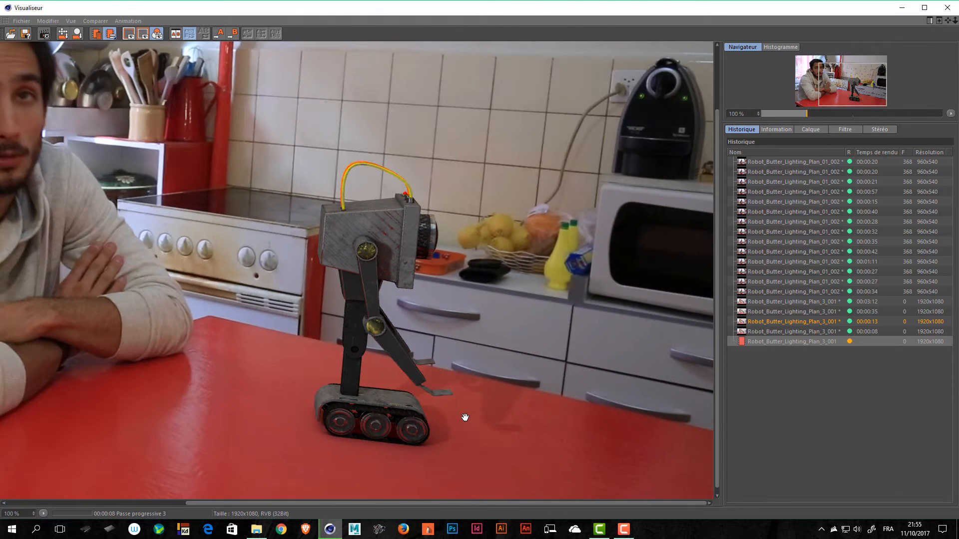
scroll(460, 418, down, 2)
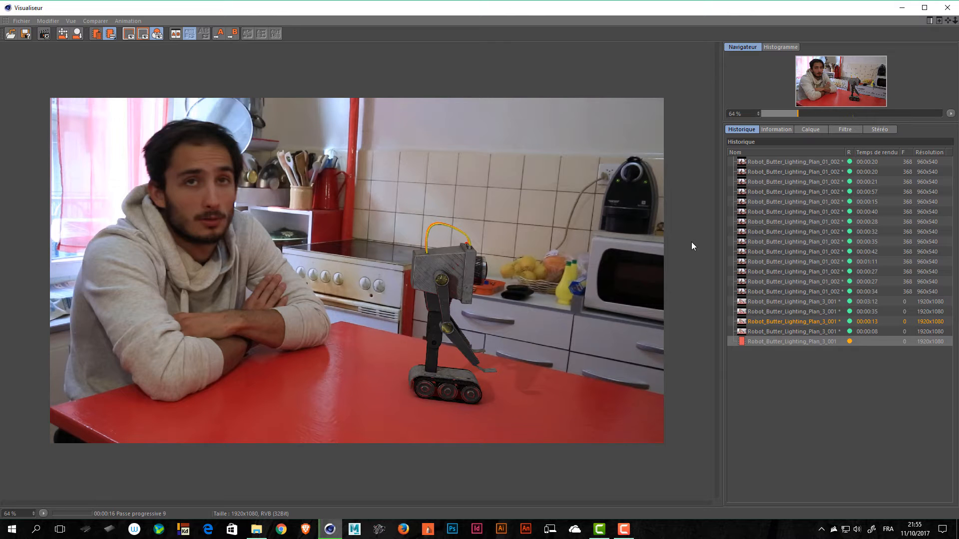
scroll(427, 285, up, 2)
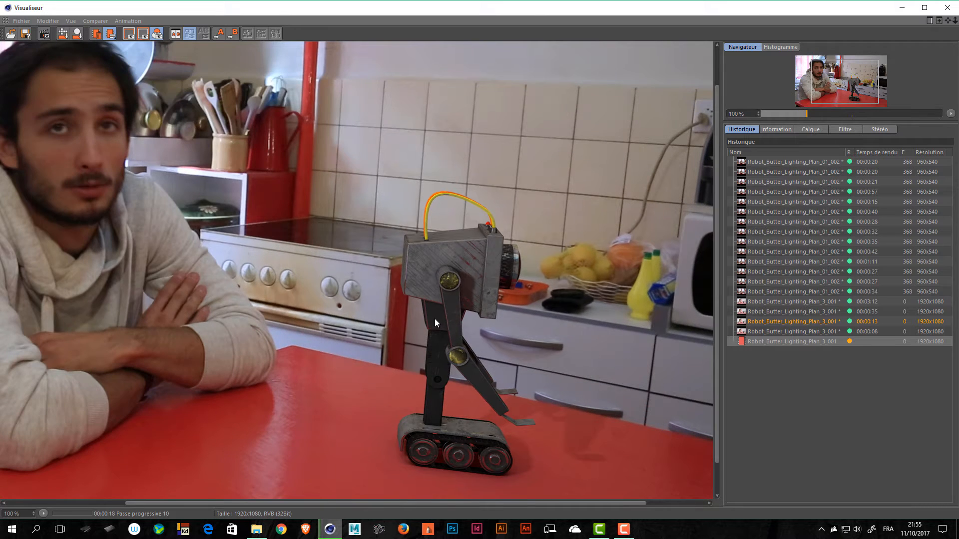
drag(435, 322, 452, 284)
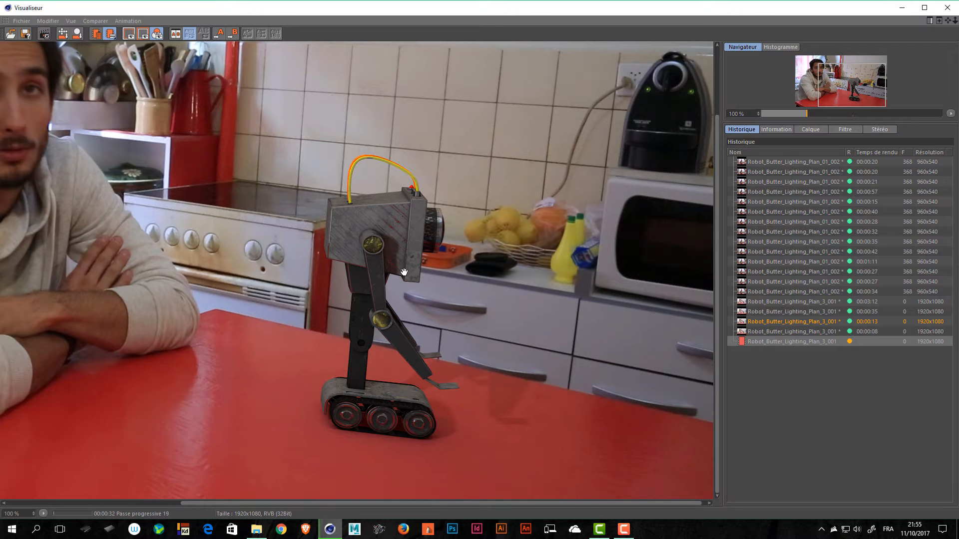
mouse_move(457, 285)
mouse_down()
mouse_move(696, 366)
mouse_move(451, 286)
mouse_up()
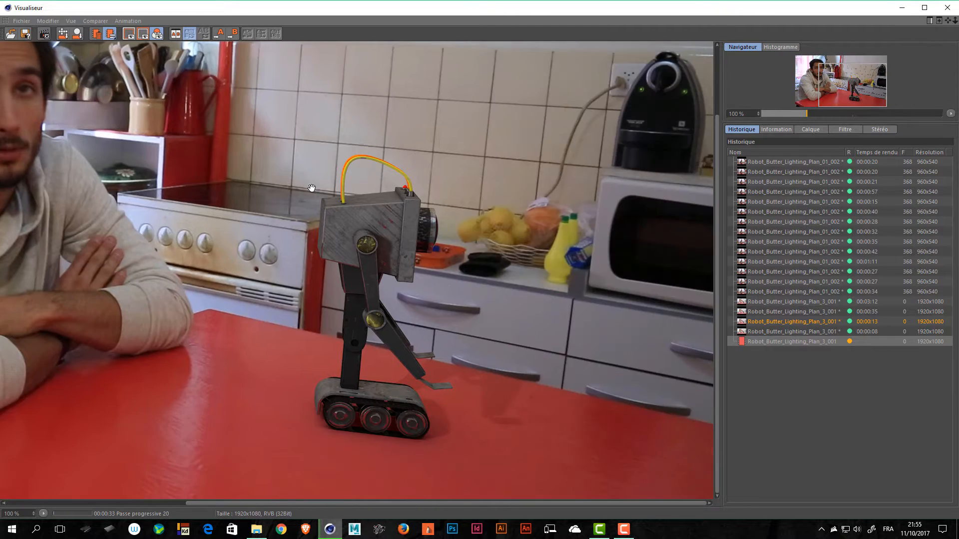
click(947, 8)
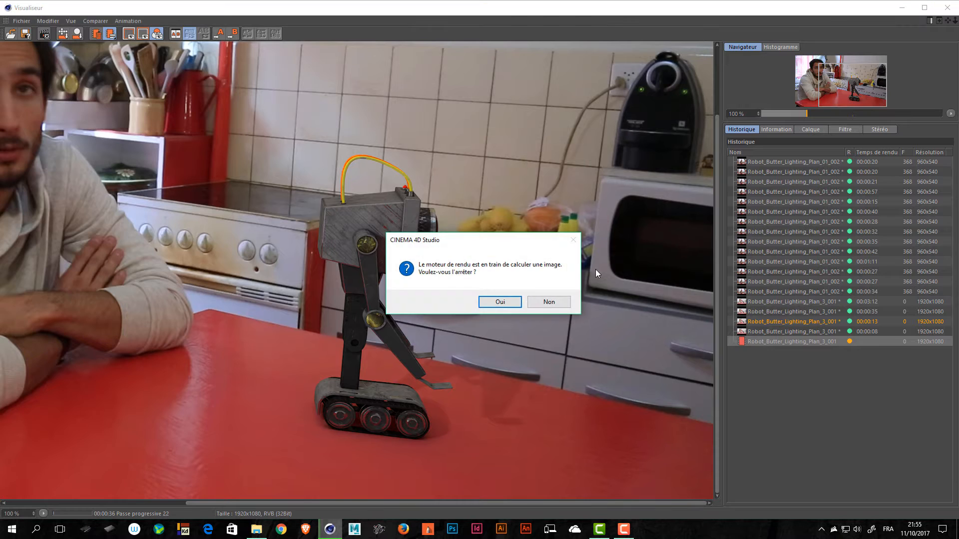
click(499, 301)
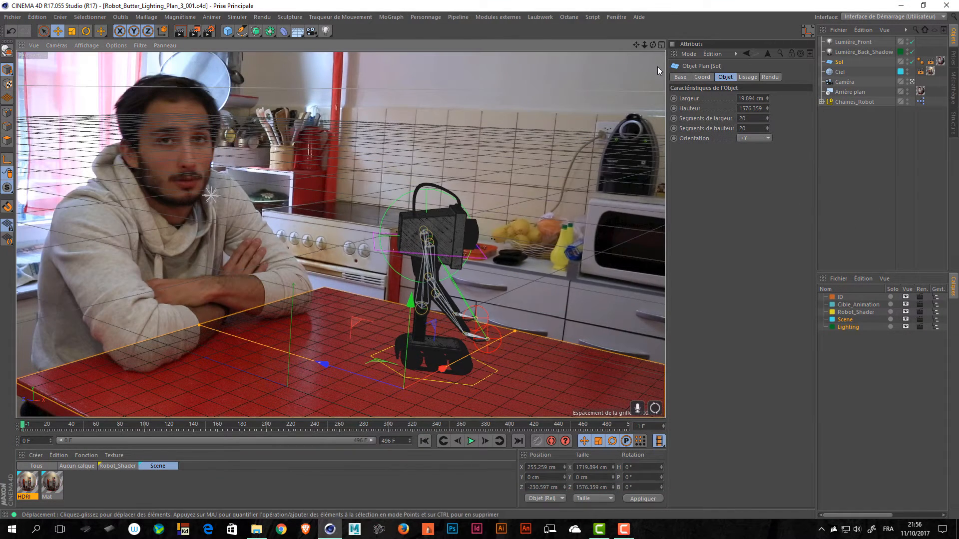
- Show the four views and move Lumière_Back_Shadow behind the robot in the top view, to about X 567 cm, Z 762 cm
click(662, 45)
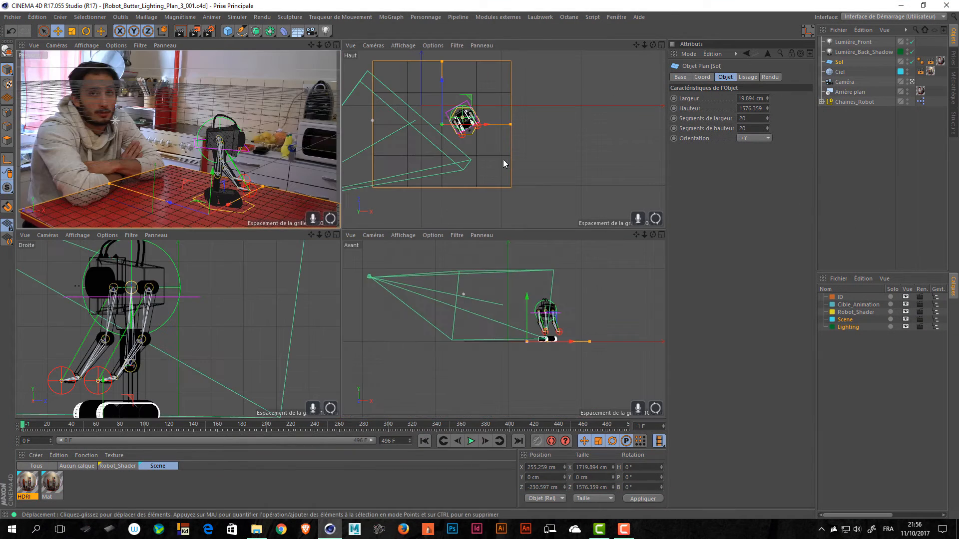
alt+middle_drag(413, 122, 461, 148)
click(864, 52)
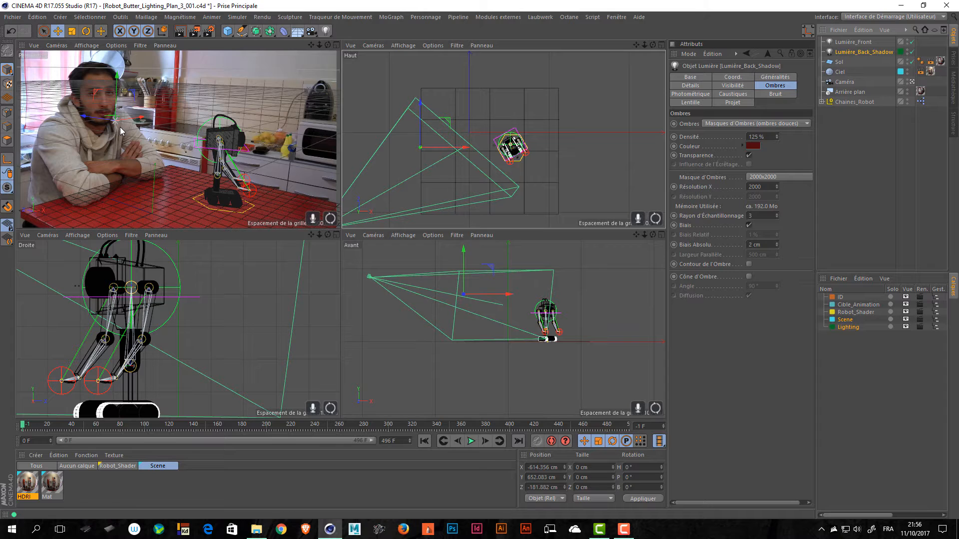
drag(448, 117, 542, 44)
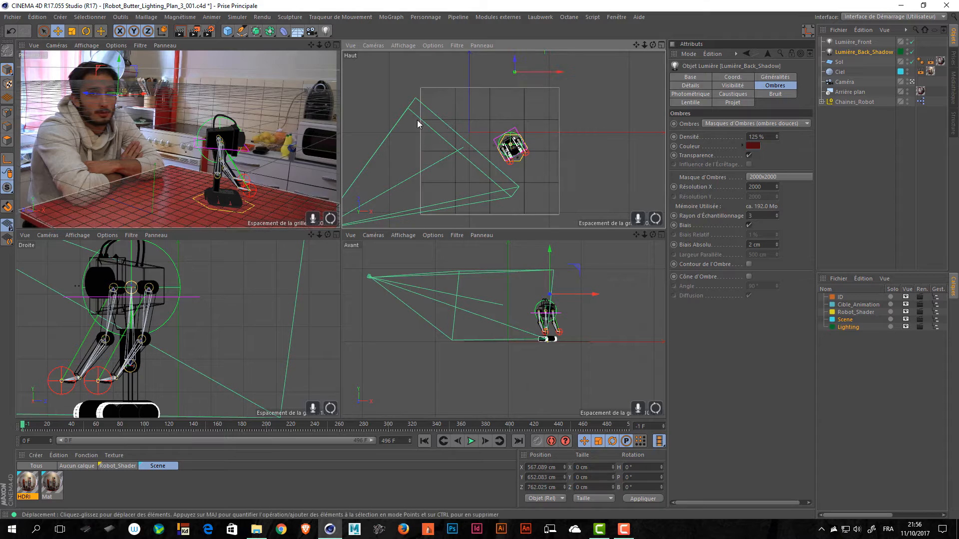
- Render the scene in the Visualiseur, examine the shadow cast from the light's new position, and close the viewer
click(193, 32)
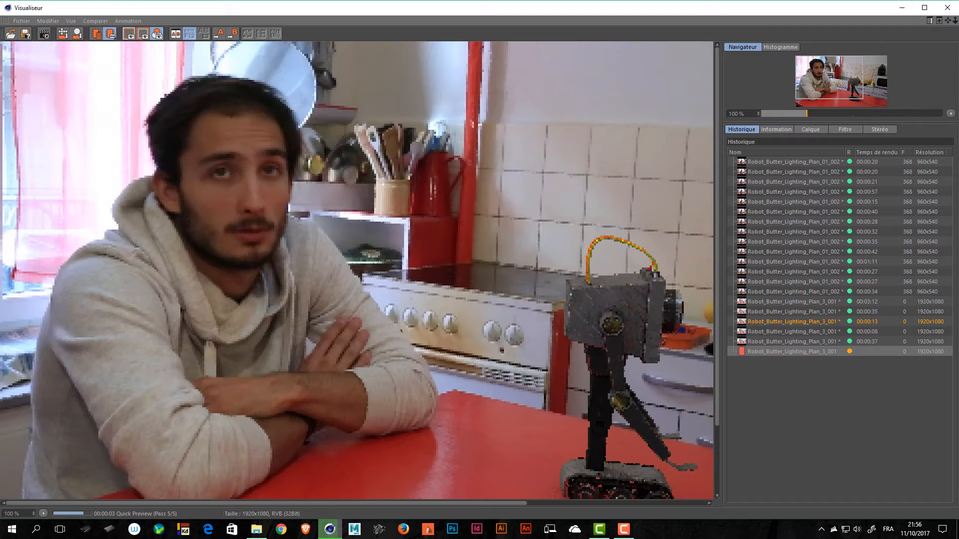
drag(644, 362, 358, 312)
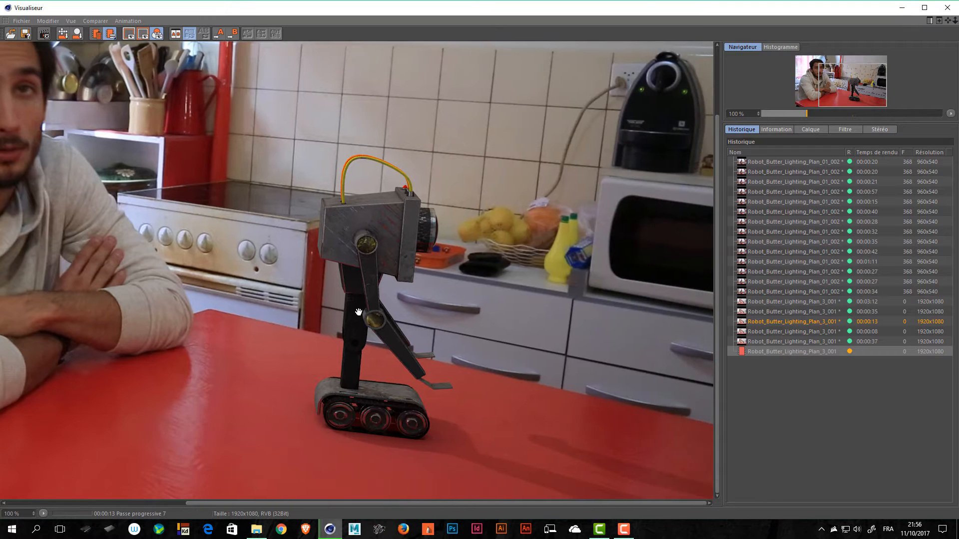
drag(360, 367, 404, 350)
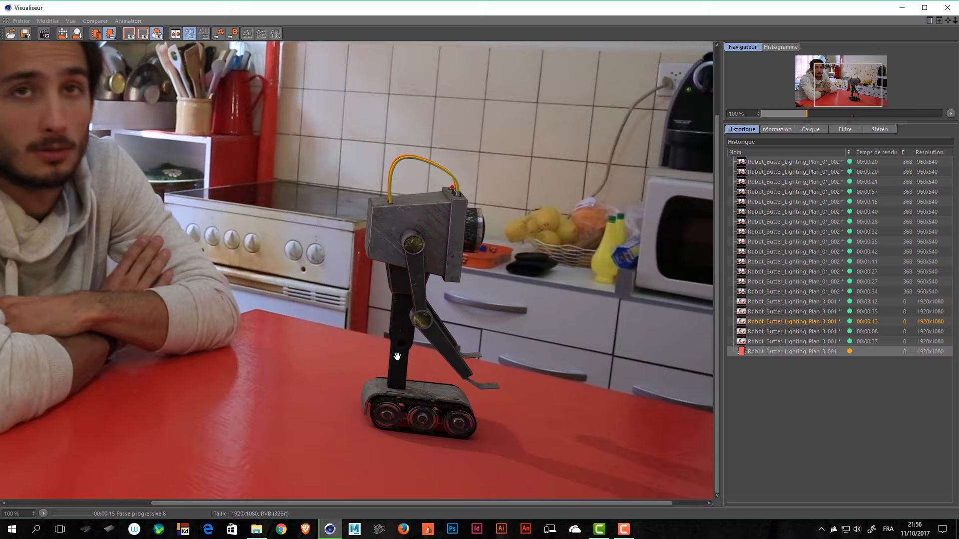
drag(518, 438, 473, 438)
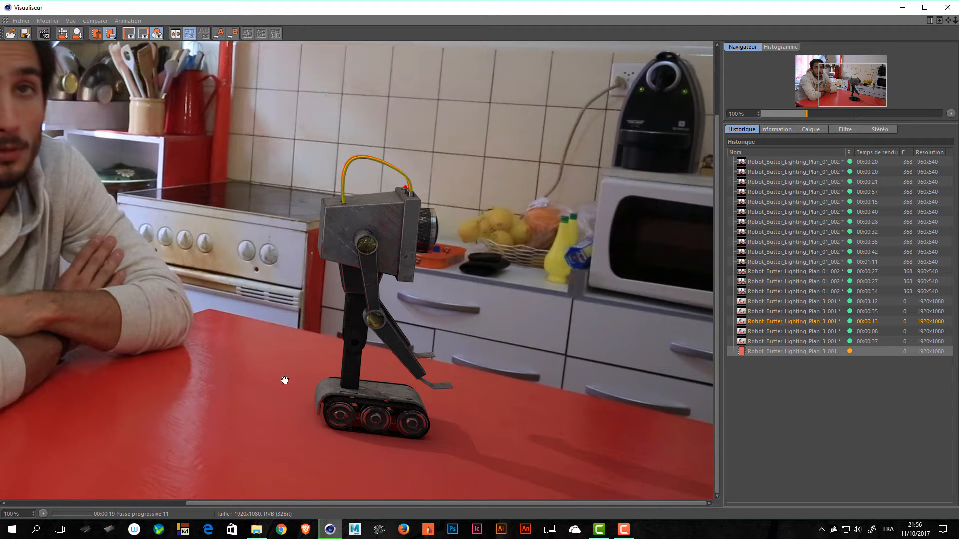
drag(285, 381, 364, 366)
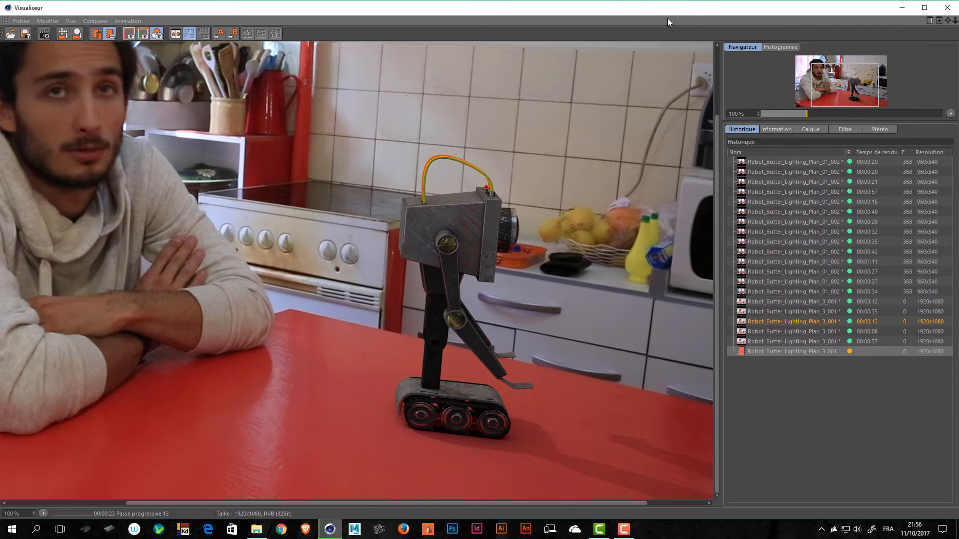
drag(625, 1, 958, 11)
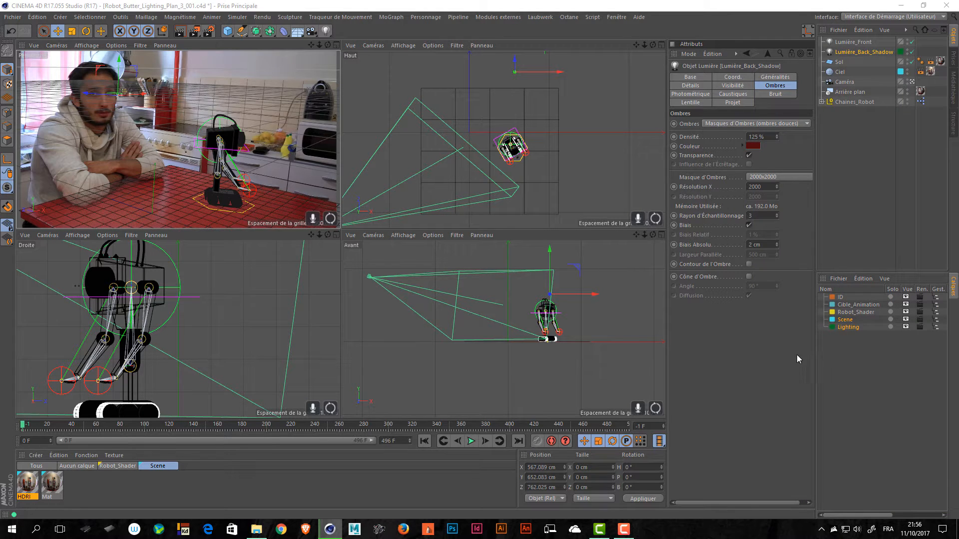
- Set the shadow map of Lumière_Back_Shadow to 1000x1000
click(777, 178)
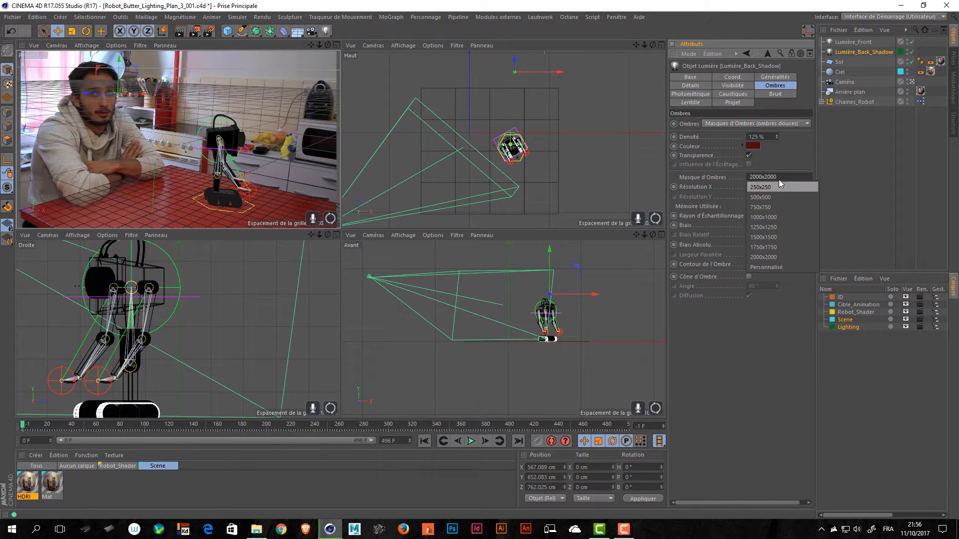
click(702, 182)
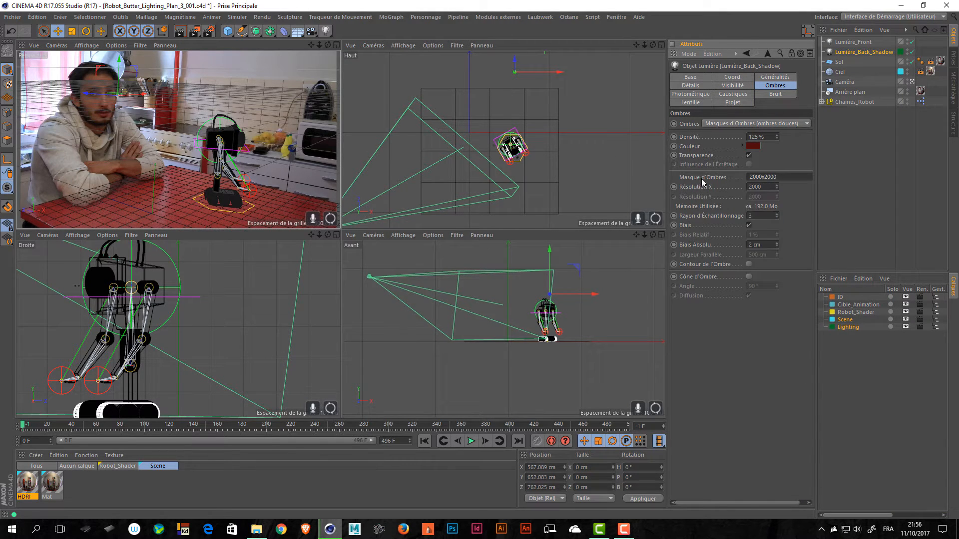
click(757, 181)
click(758, 227)
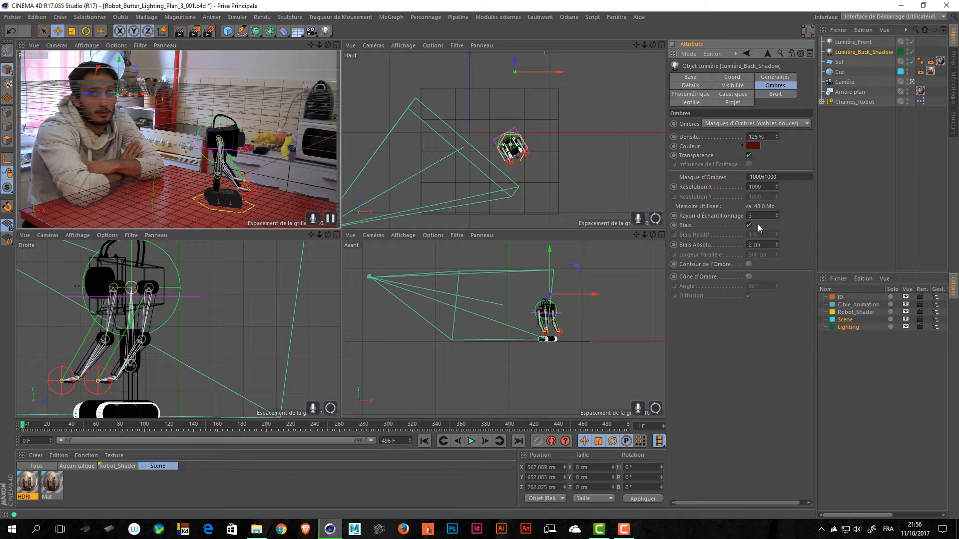
- Render the scene in the Visualiseur, examine the robot's shadow on the table, then stop the render and close the viewer
click(855, 181)
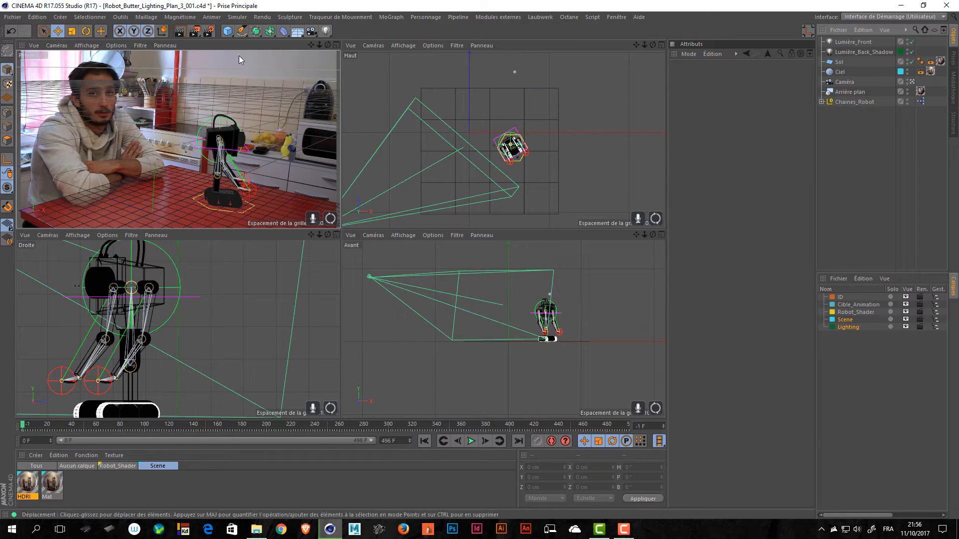
click(196, 35)
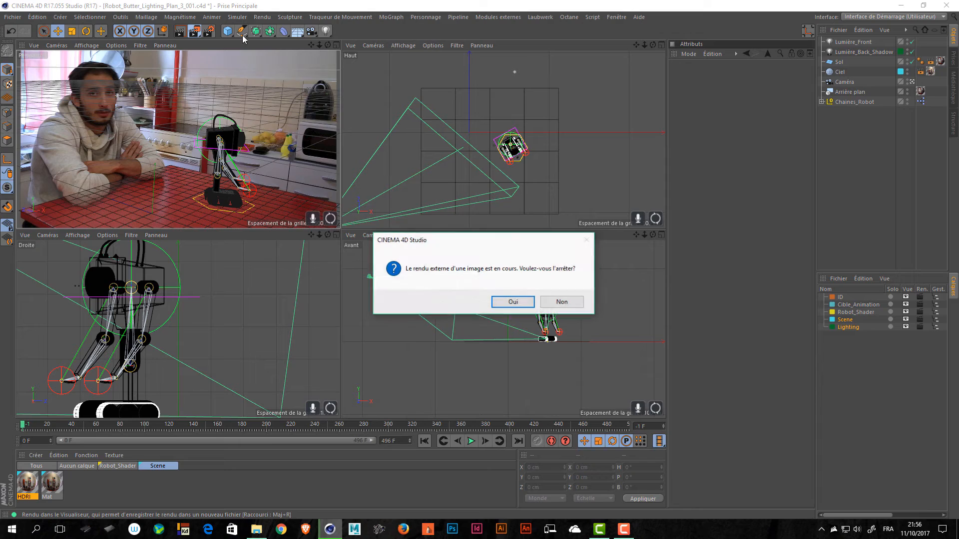
click(515, 304)
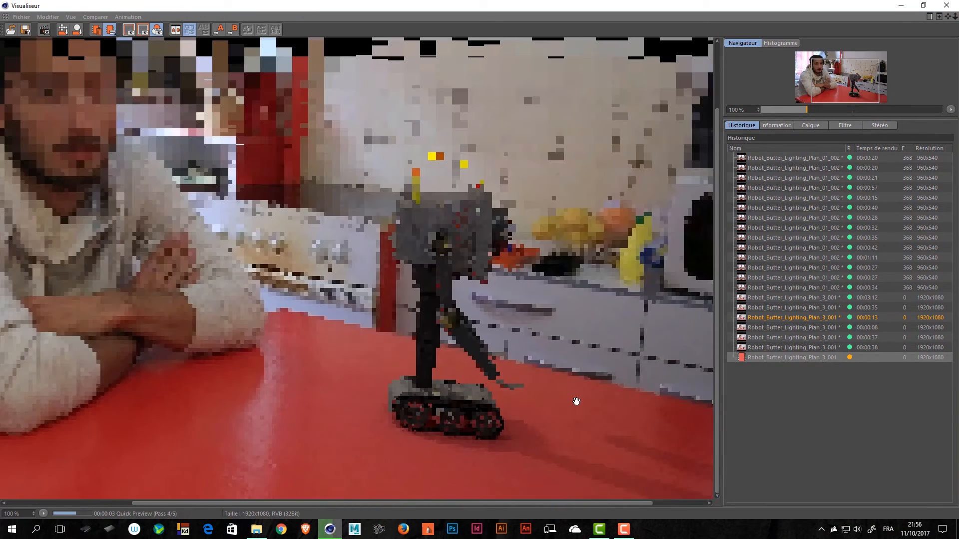
drag(576, 401, 436, 328)
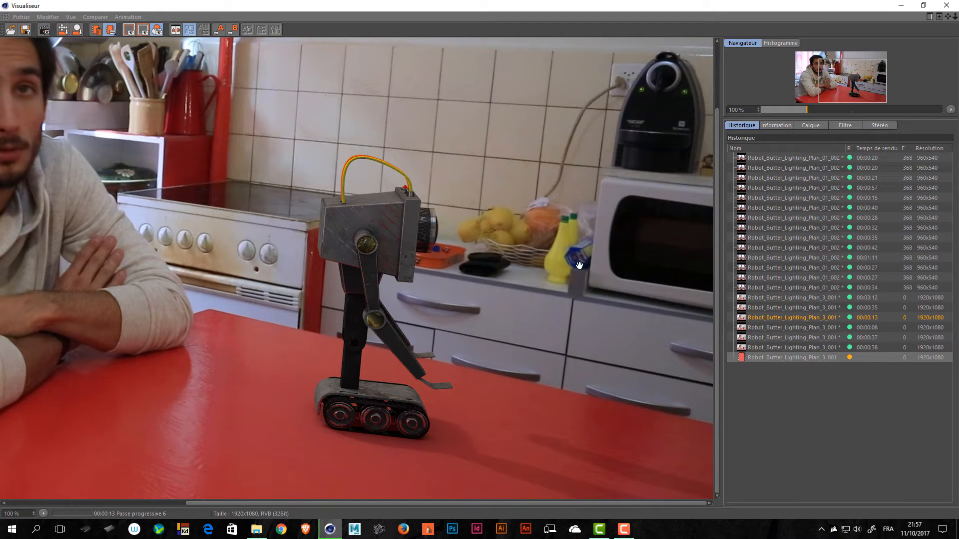
click(945, 5)
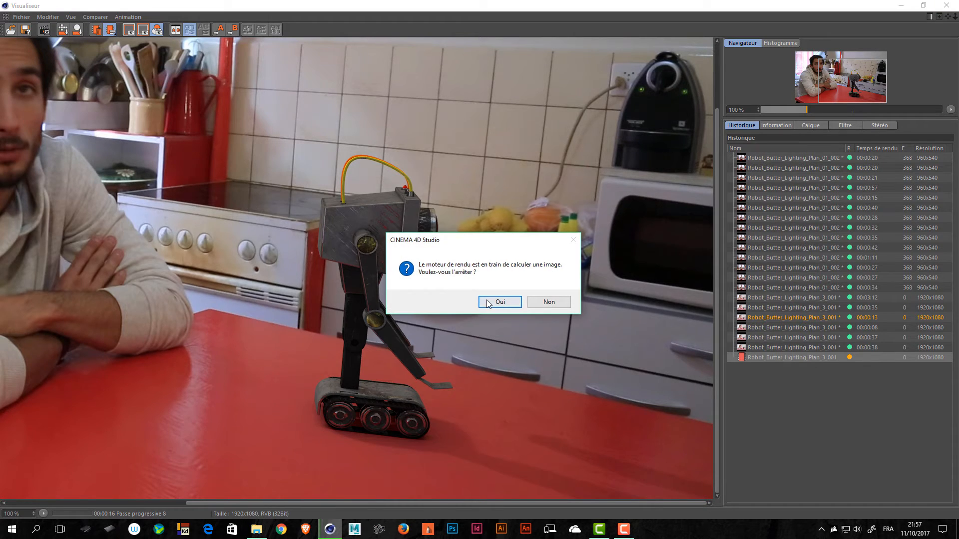
click(488, 302)
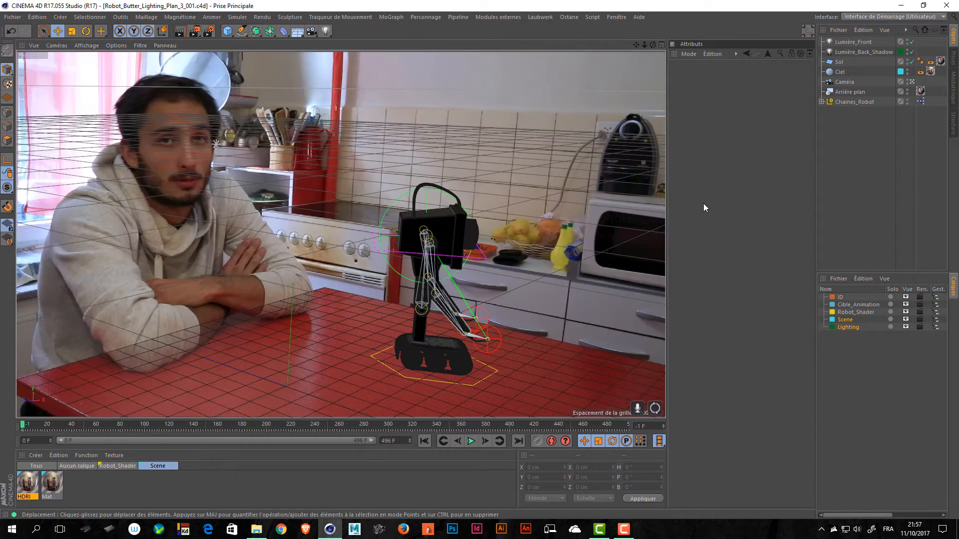
- Select the Ciel object, dock the attributes manager below the object manager, and widen that column
click(839, 72)
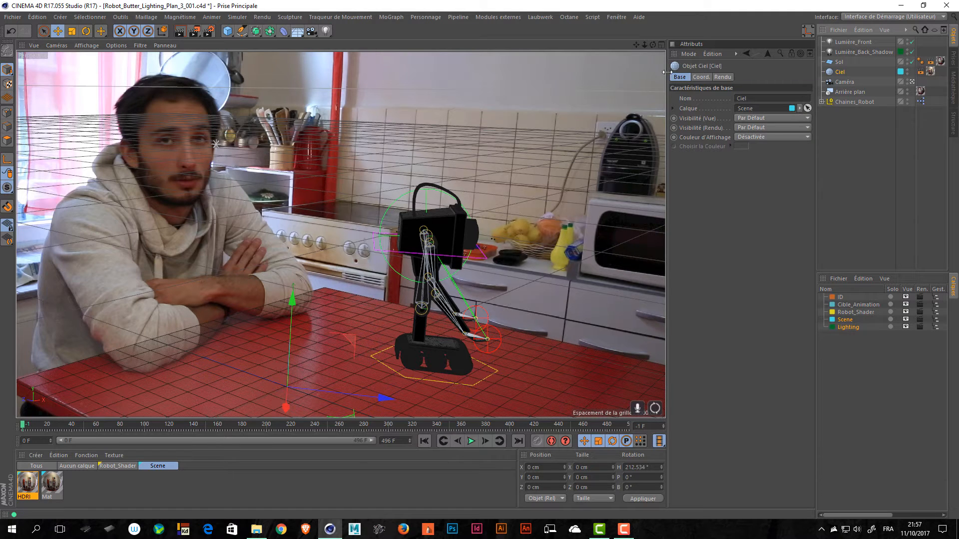
drag(667, 72, 634, 72)
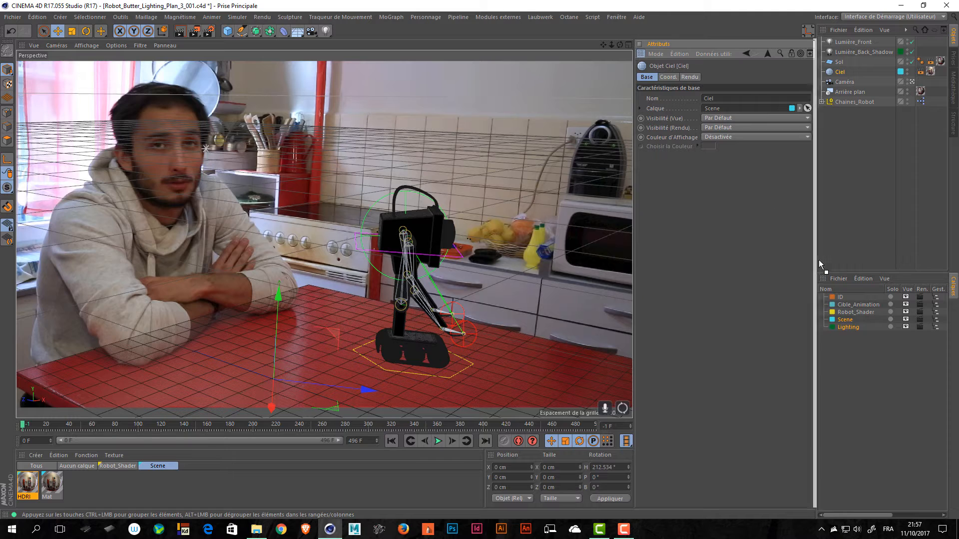
drag(819, 263, 824, 287)
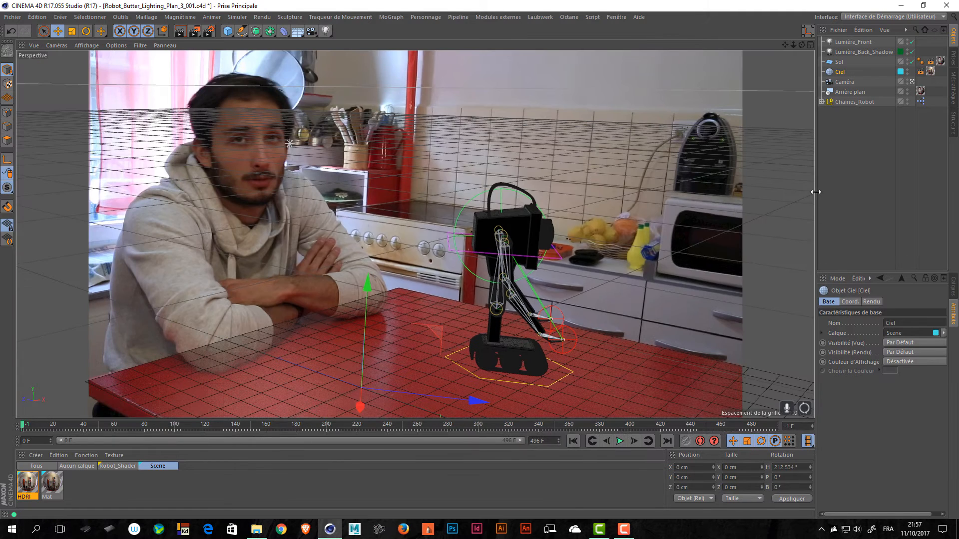
drag(816, 192, 667, 194)
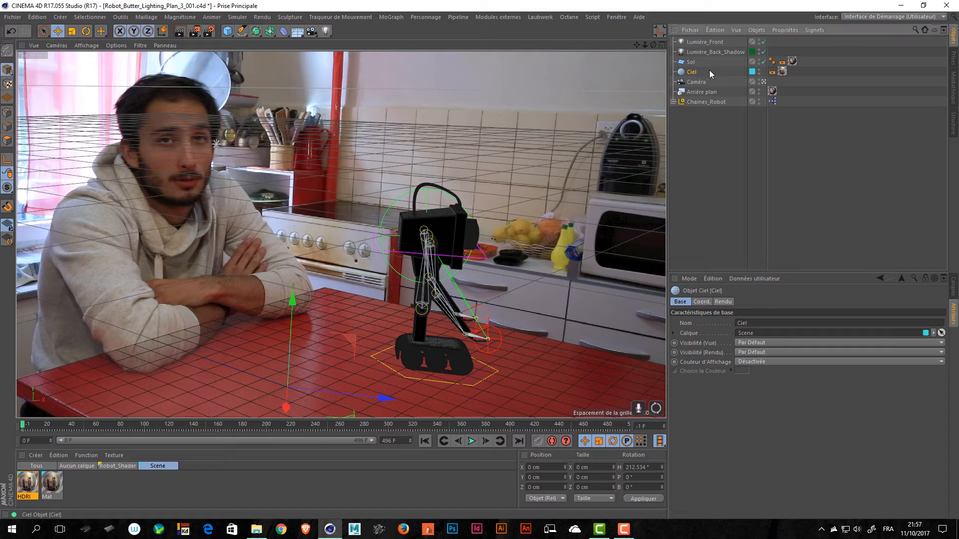
- Make the Ciel sky visible to the camera in its render properties and save the scene
click(772, 71)
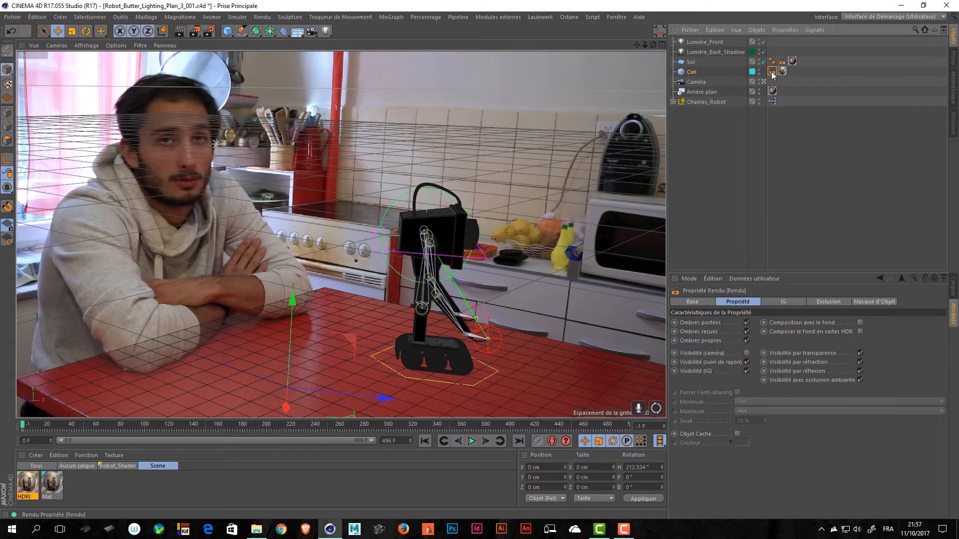
click(747, 352)
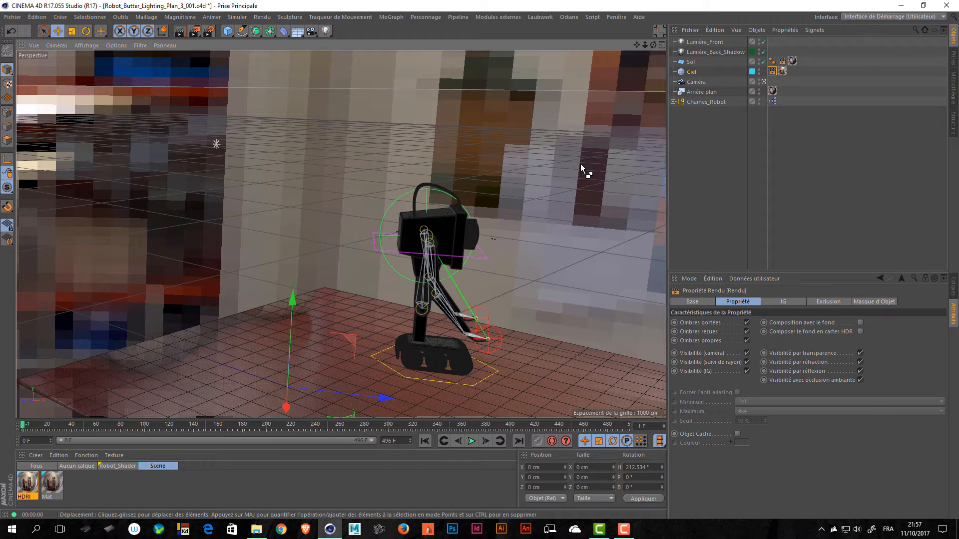
click(820, 145)
key(ctrl+s)
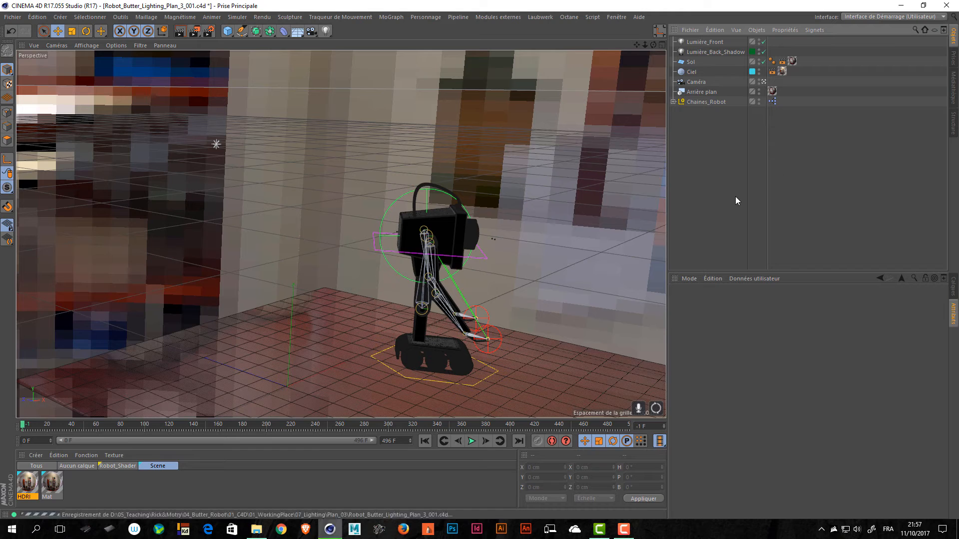
- Set the HDRI material's texture preview size to 4096x4096 and close the material editor
double_click(27, 482)
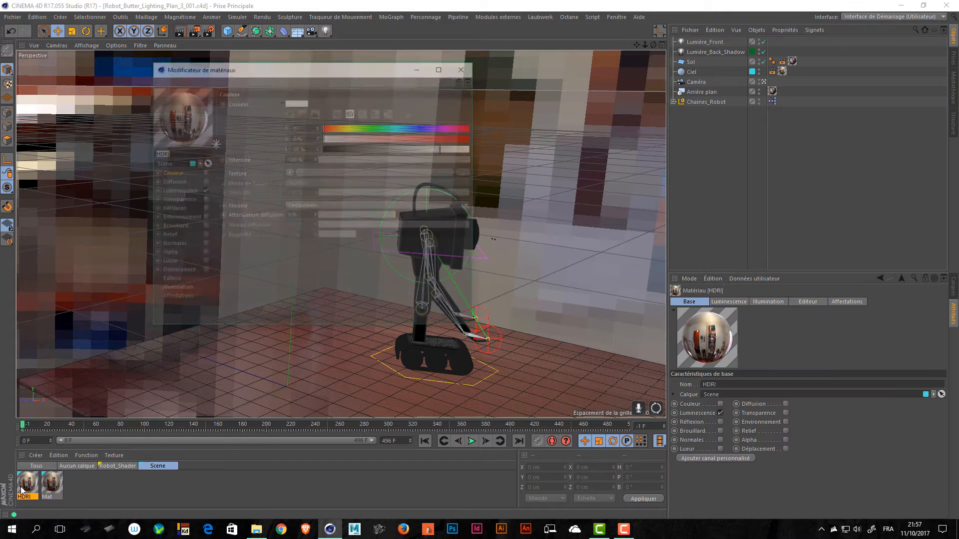
click(170, 281)
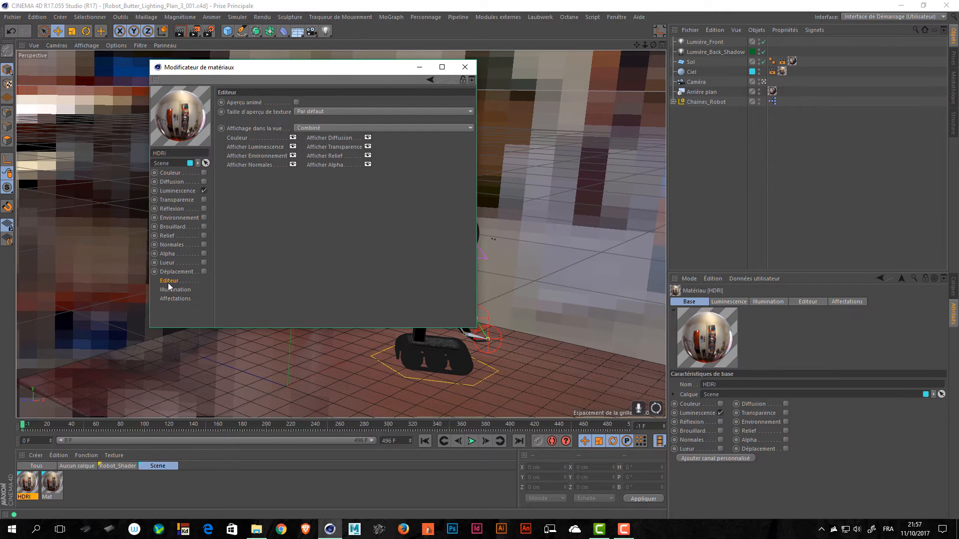
click(340, 112)
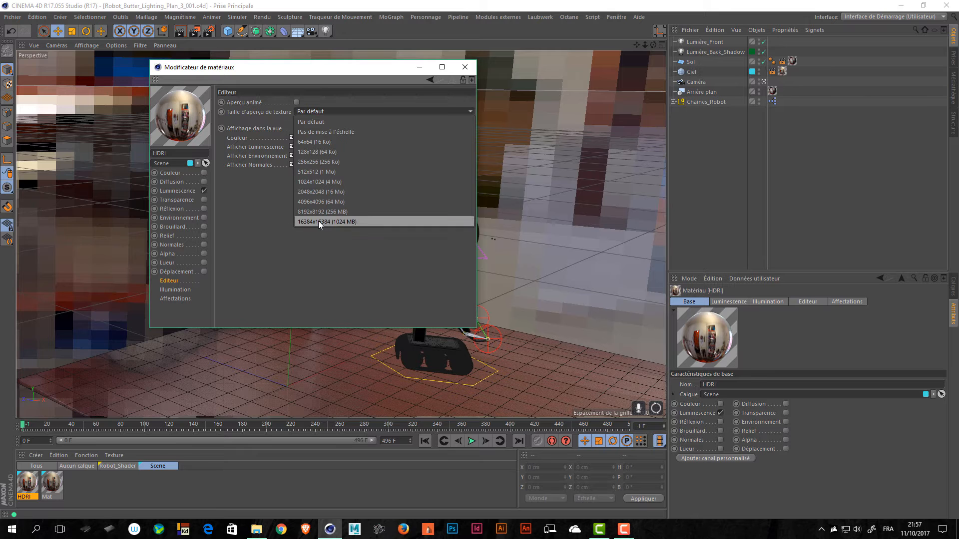
click(324, 202)
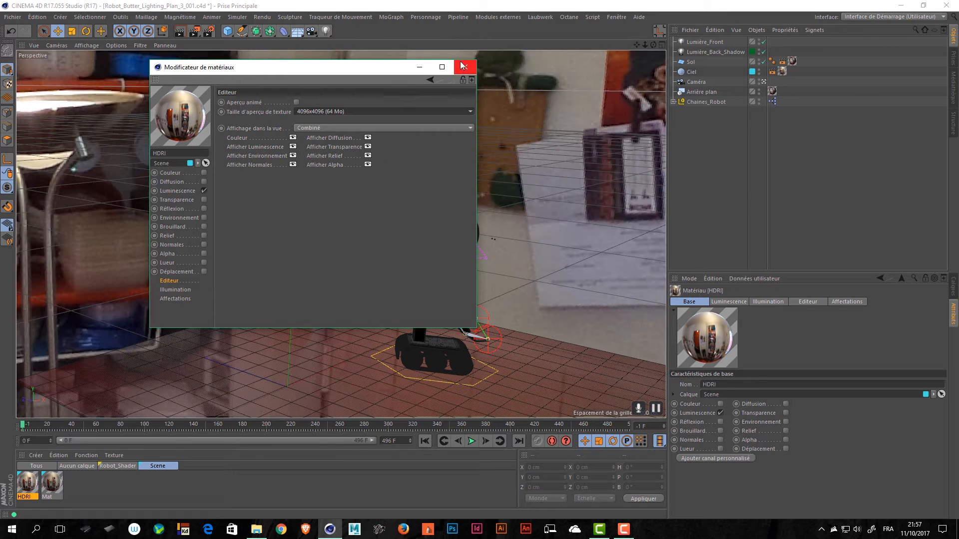
click(461, 65)
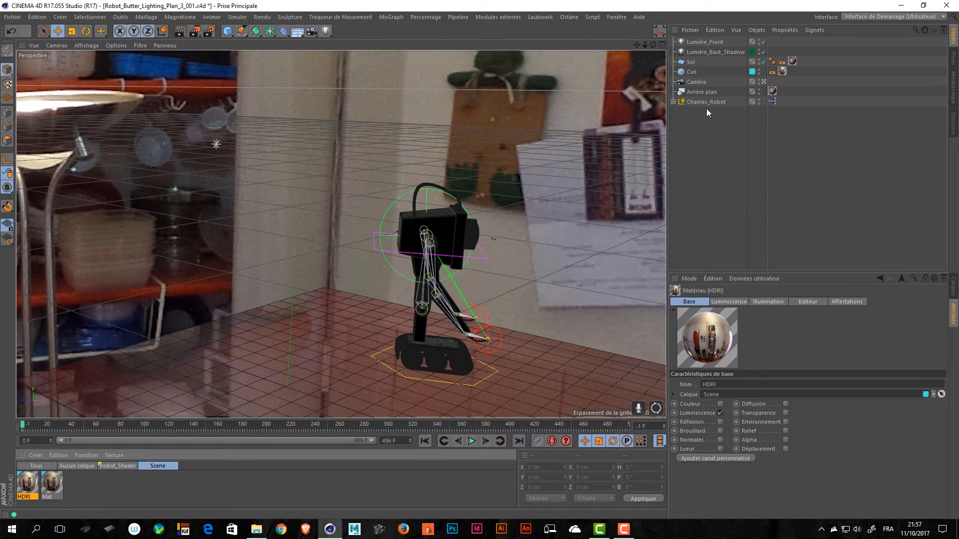
- Rotate the Ciel sky to a heading of about 362° and preview the result with a viewport render
click(692, 74)
key(r)
drag(320, 406, 320, 328)
key(ctrl+r)
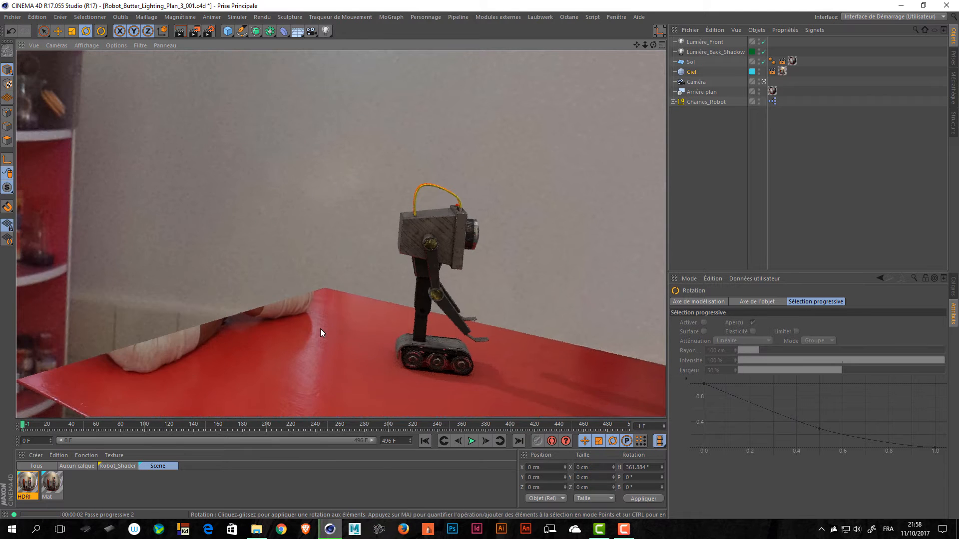
click(730, 149)
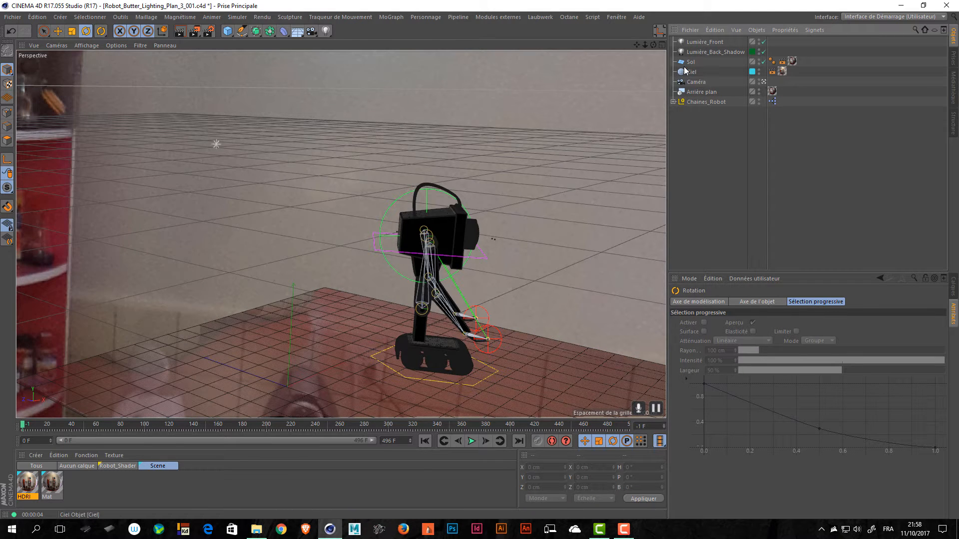
double_click(27, 482)
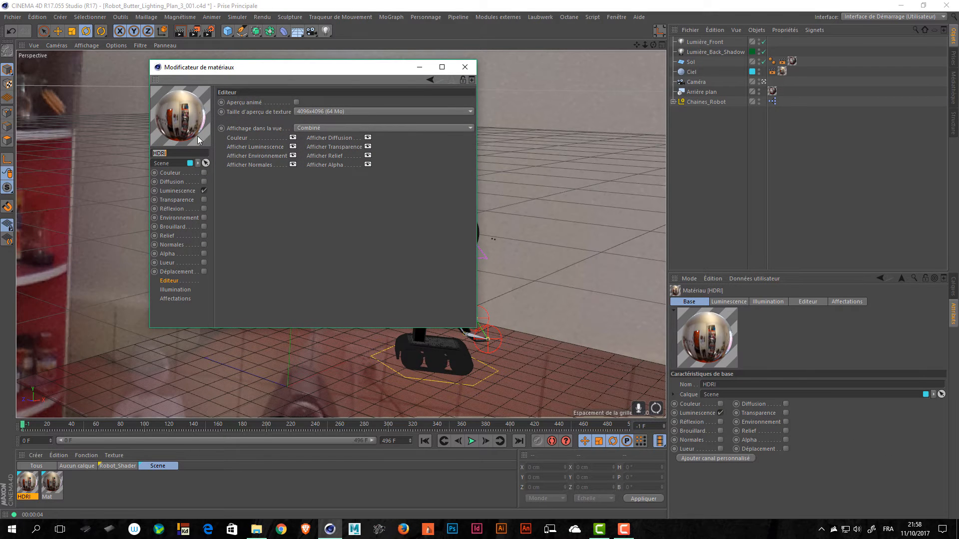
click(465, 67)
click(713, 102)
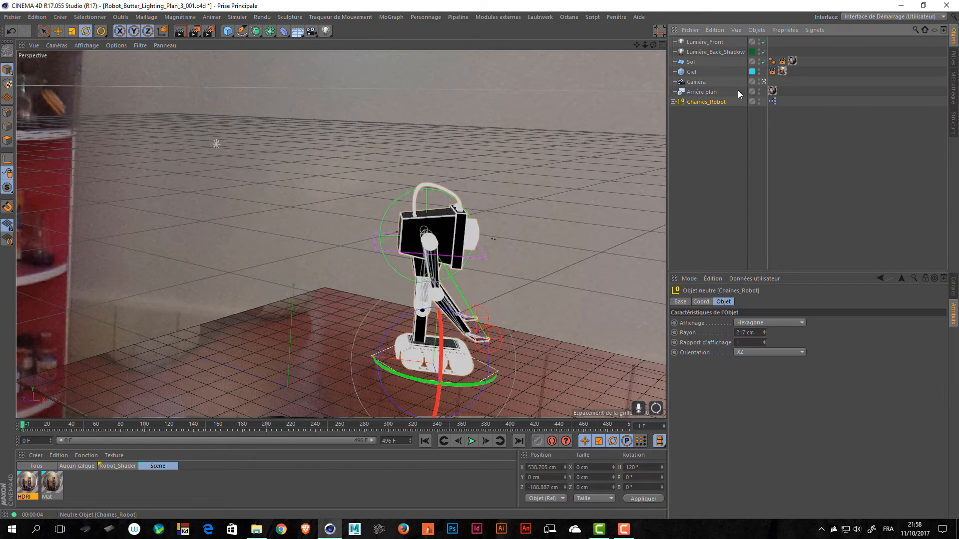
click(713, 93)
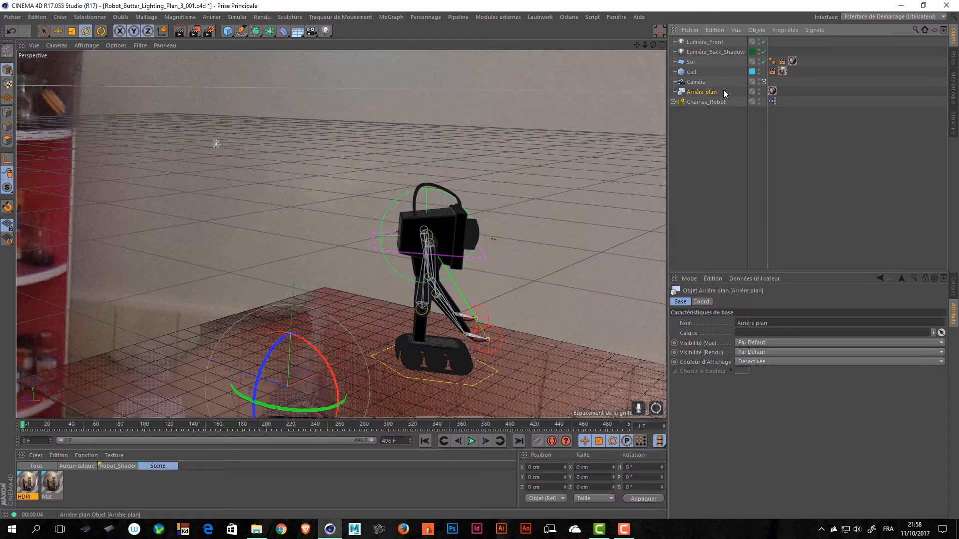
click(791, 56)
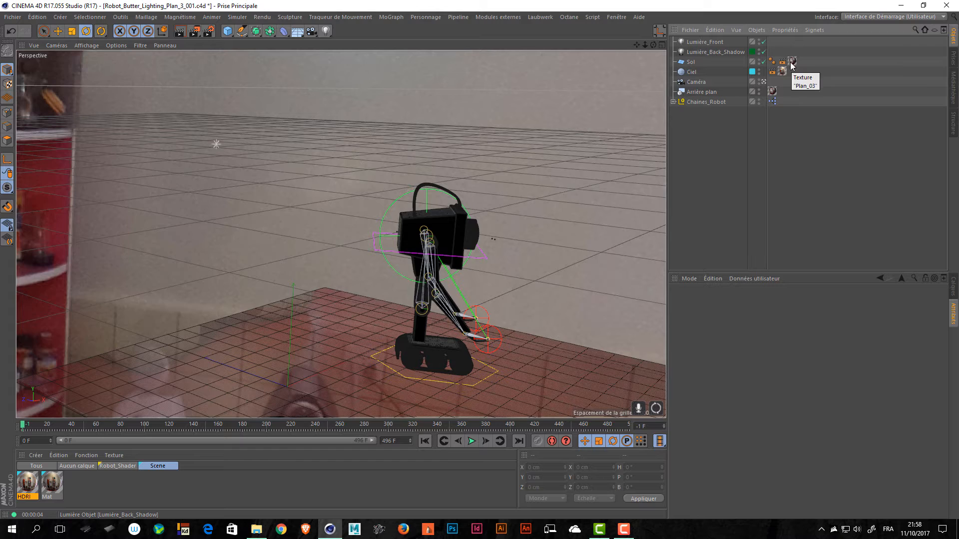
- Try an X length of -100 % on the floor's Plan_03 texture and undo it
click(792, 61)
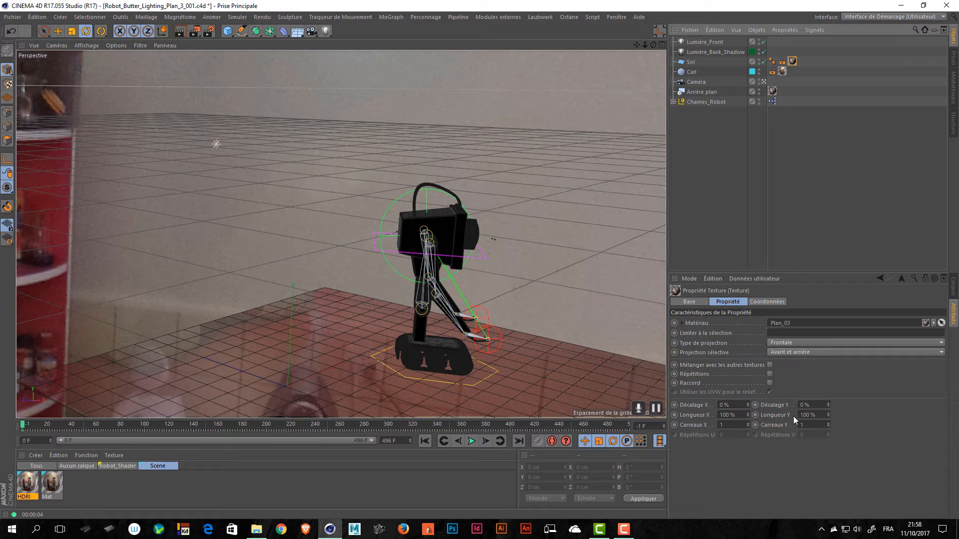
click(720, 414)
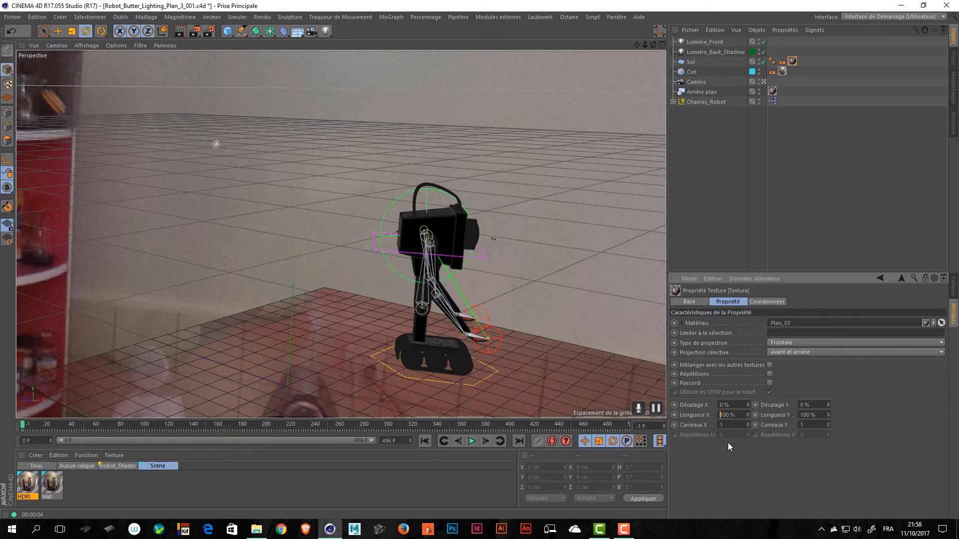
key(Return)
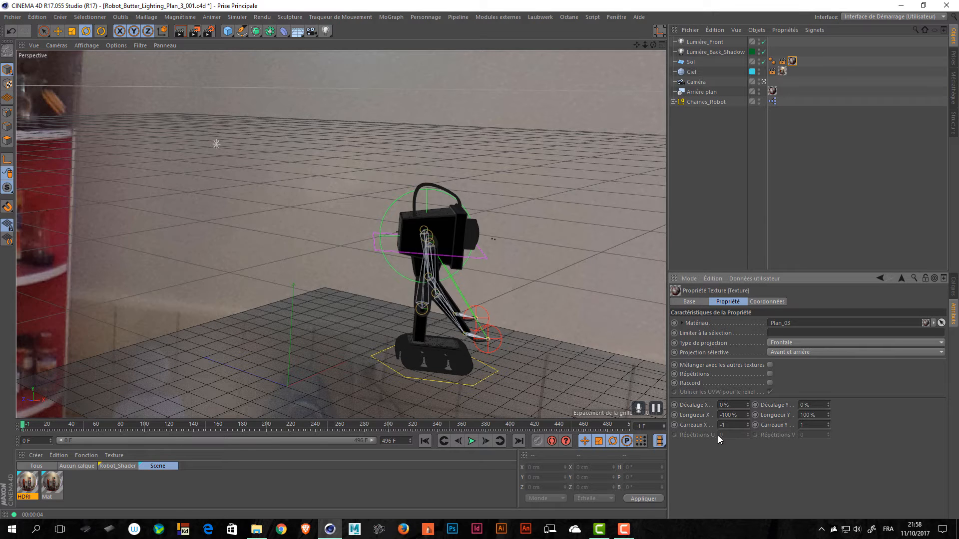
key(ctrl+z)
- Mirror the HDRI texture on the Ciel sky by setting its X length to -100 %
click(782, 71)
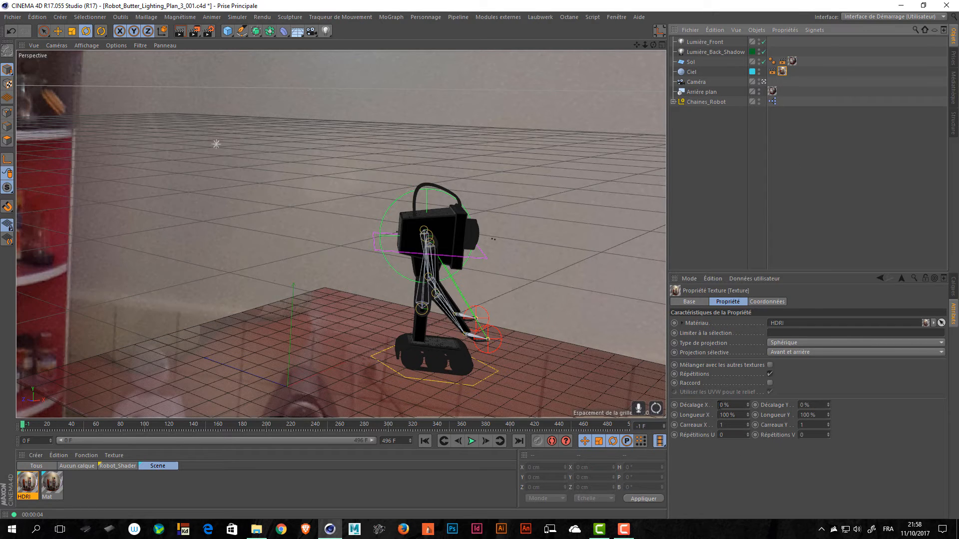
click(721, 415)
text(-100)
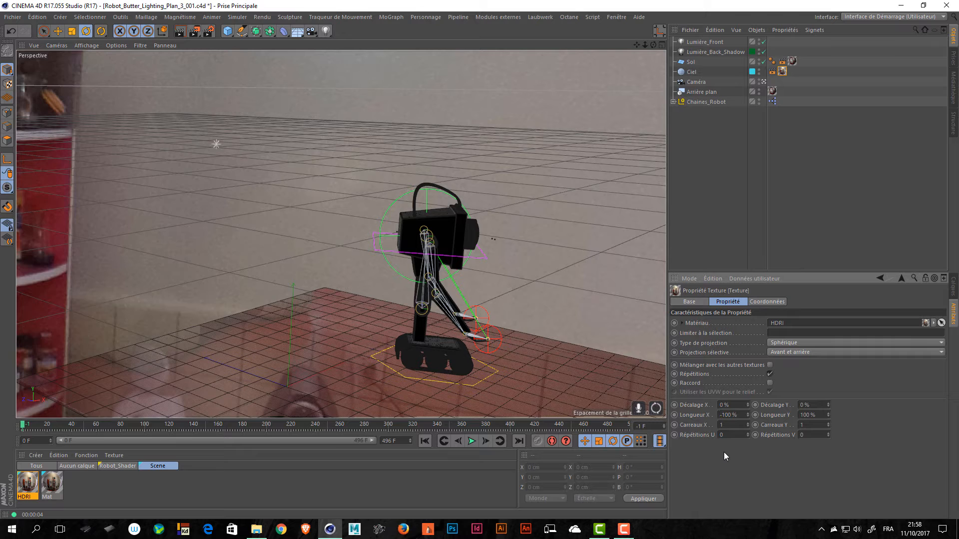
key(Return)
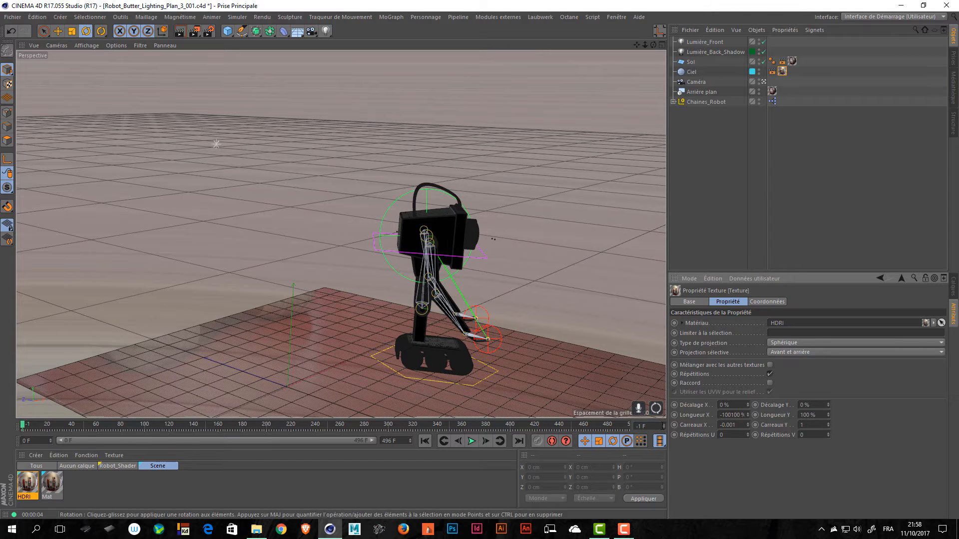
key(ctrl+z)
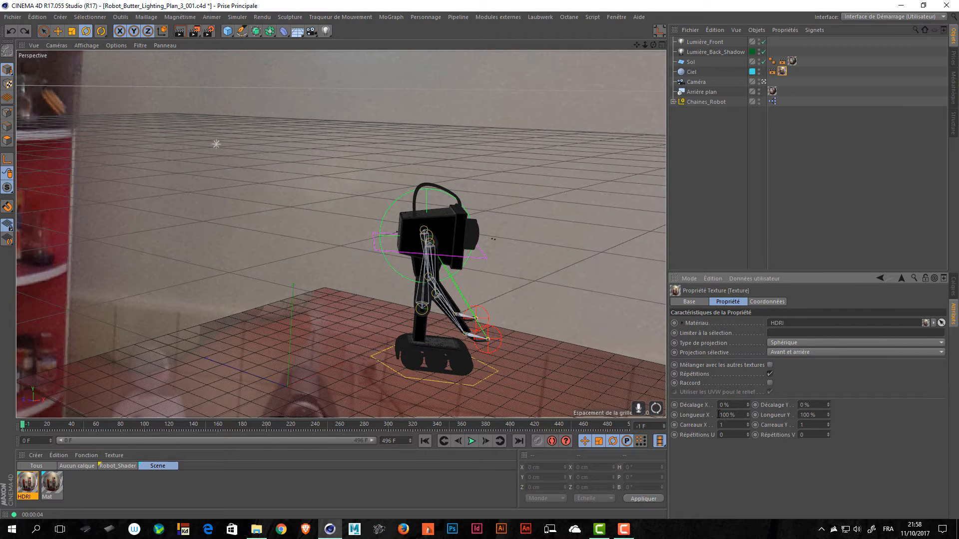
text(-)
key(Return)
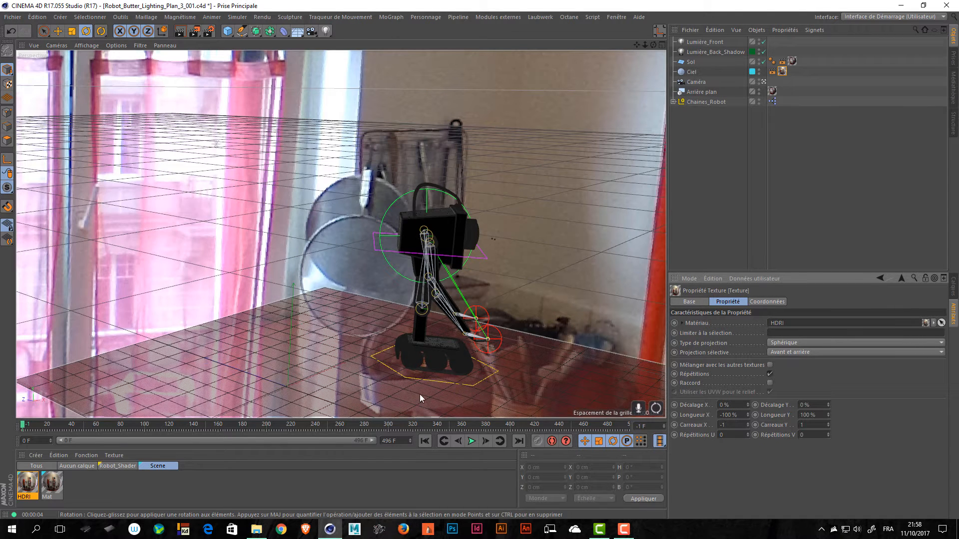
- Rotate the Ciel sky with the mirrored HDRI to a heading of about 413°
click(691, 71)
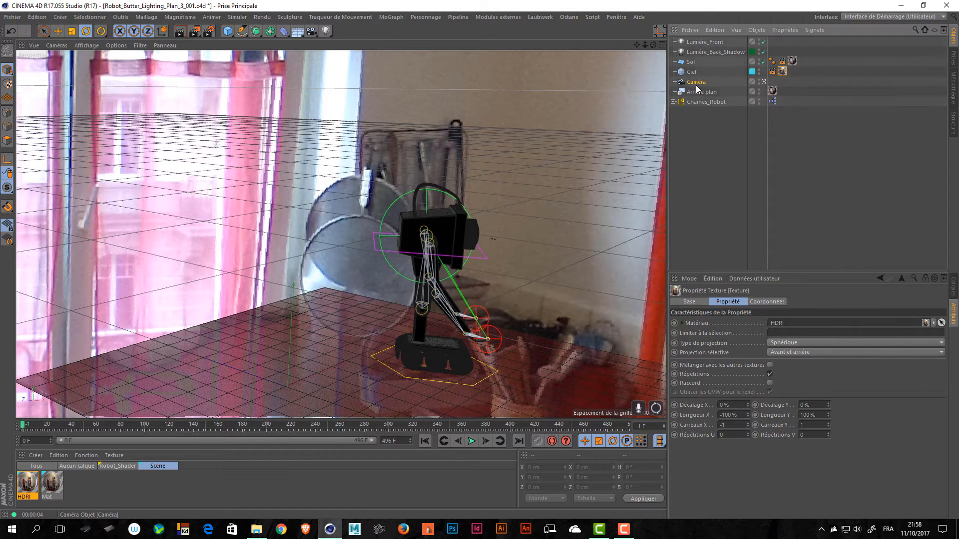
key(r)
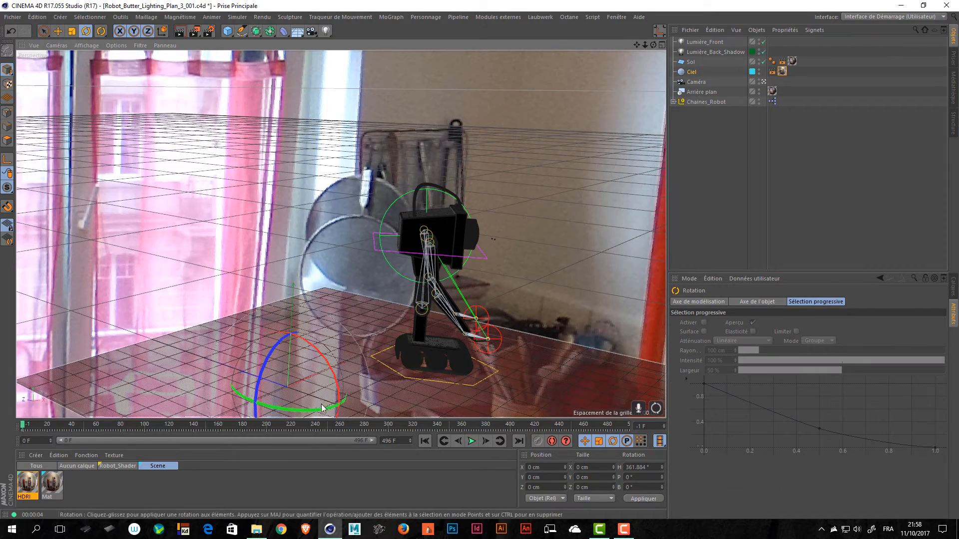
drag(322, 408, 407, 407)
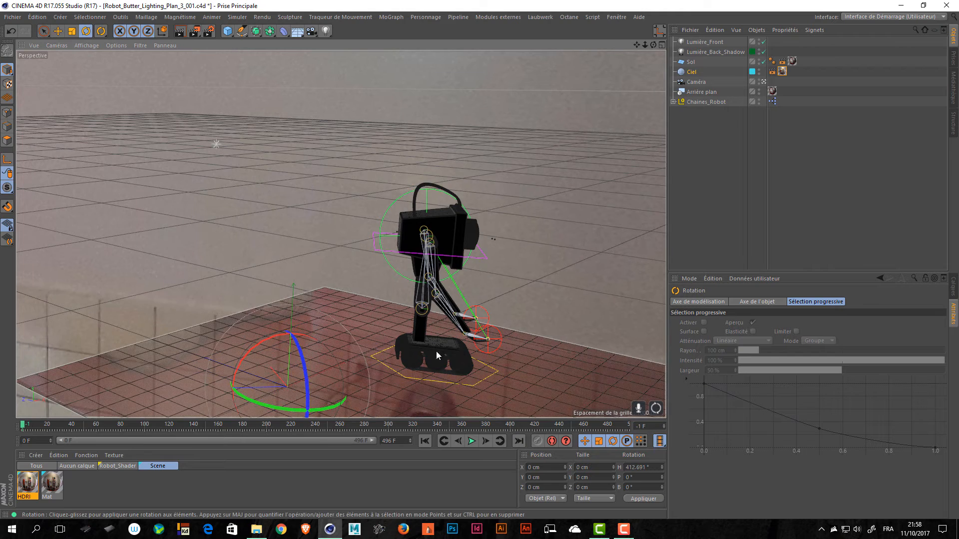
- Toggle the Ciel sky's camera visibility off and back on to compare the HDRI with the background photo
click(772, 71)
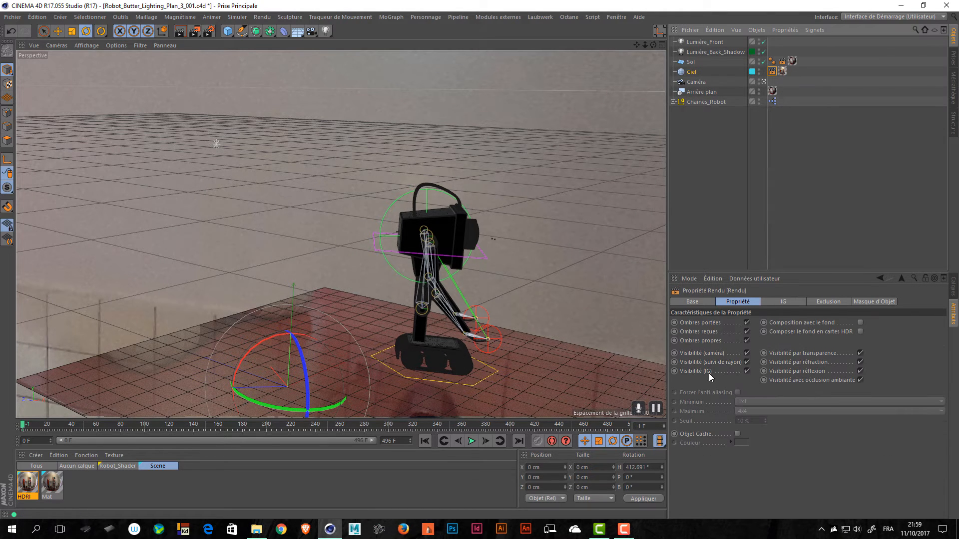
click(747, 352)
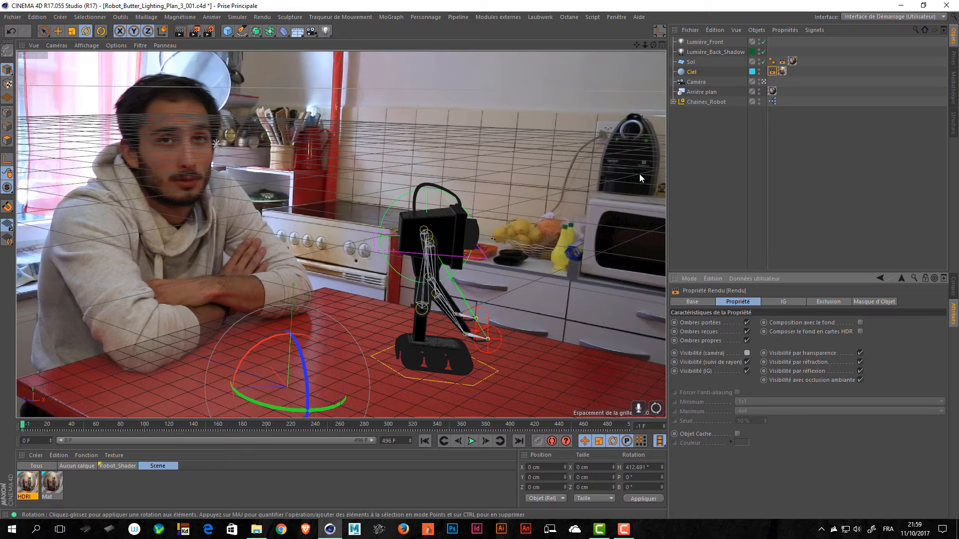
click(746, 353)
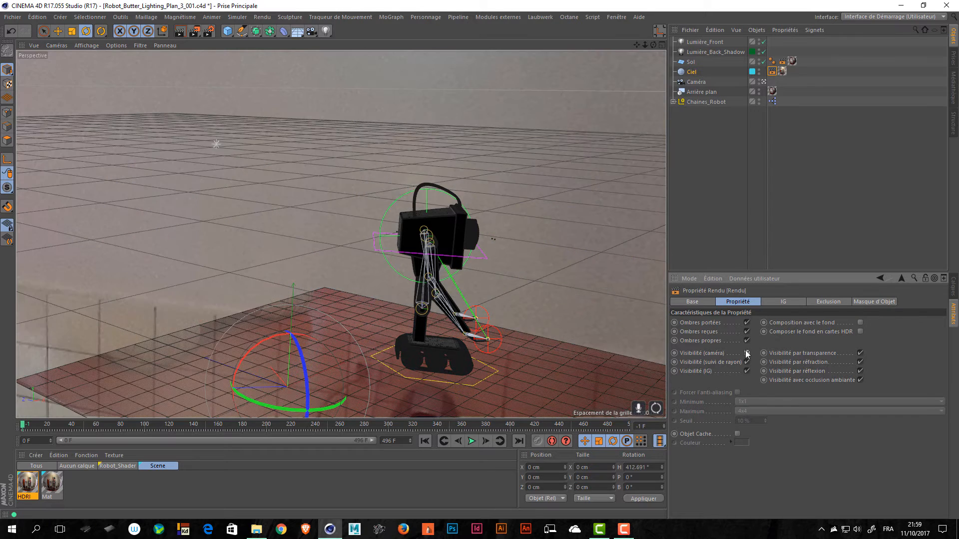
- Rotate the Ciel sky to a heading of about 408° and turn off its camera visibility
click(698, 72)
mouse_move(328, 412)
mouse_down()
mouse_move(298, 412)
mouse_move(332, 411)
mouse_up()
click(772, 72)
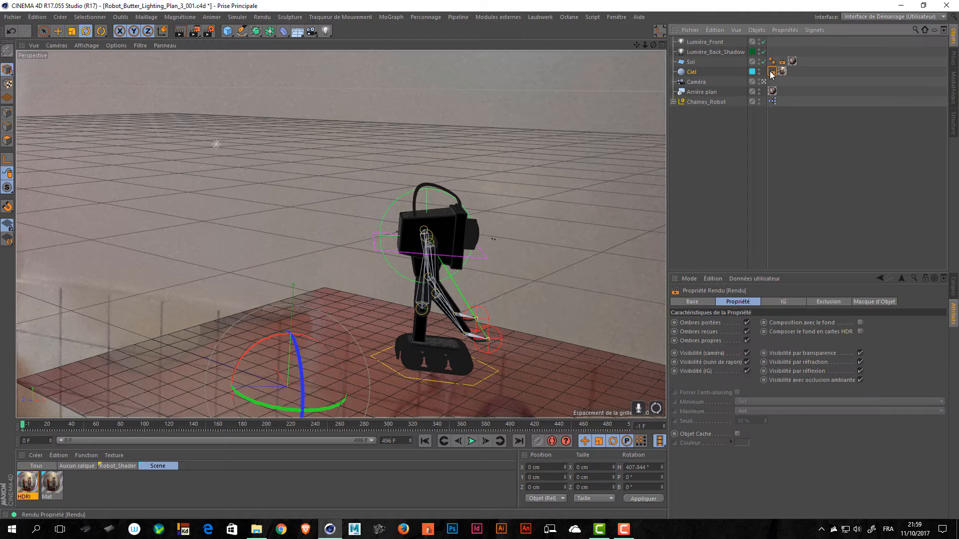
click(747, 353)
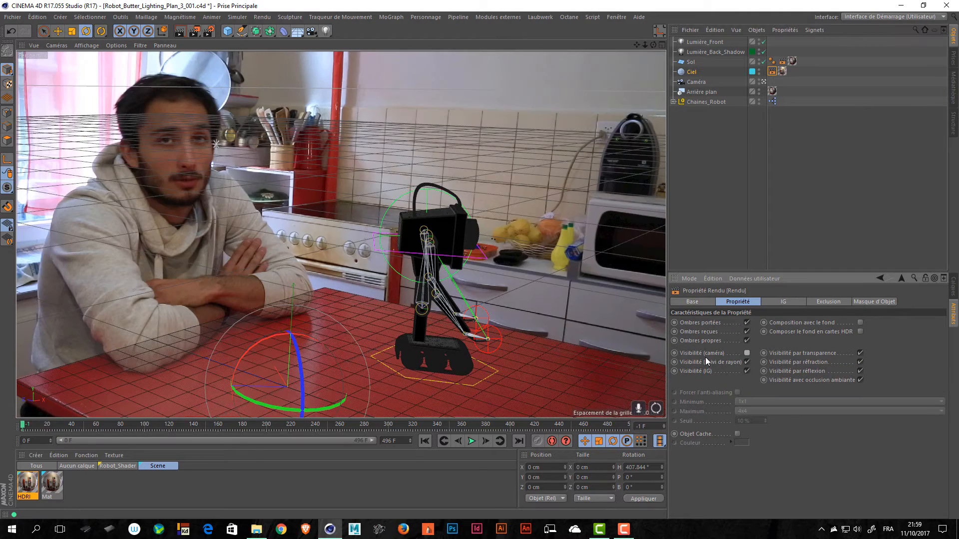
- Render the scene in the picture viewer to check the robot's lighting, stopping the render and closing the viewer once checked
click(195, 31)
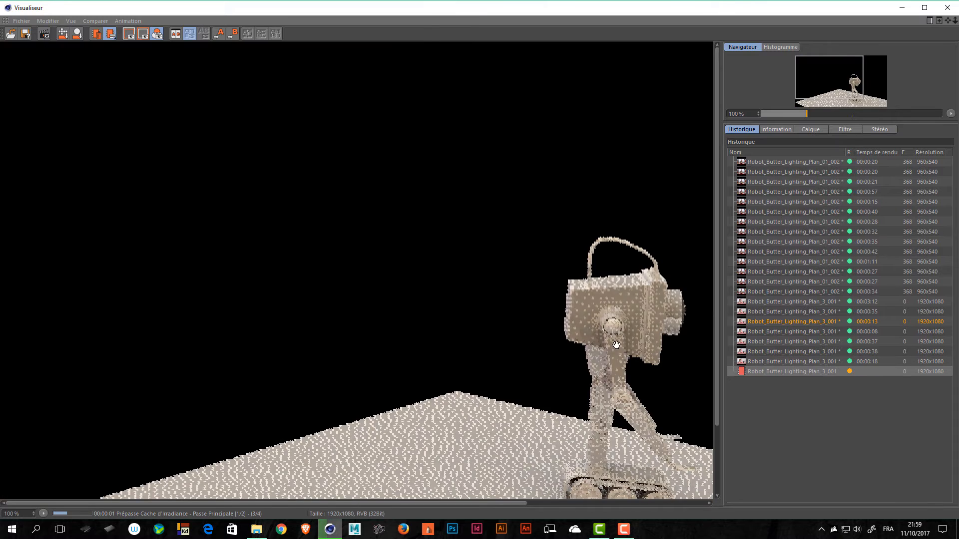
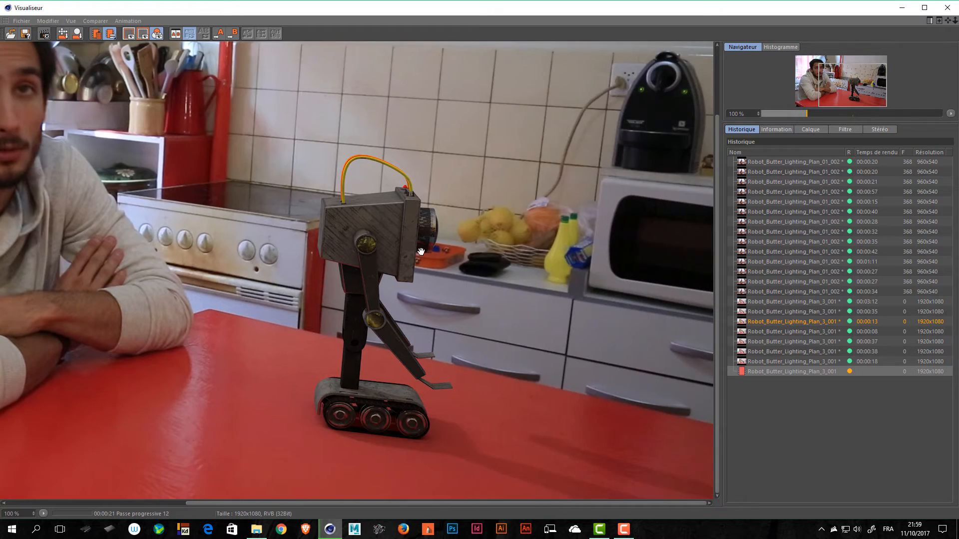
click(947, 7)
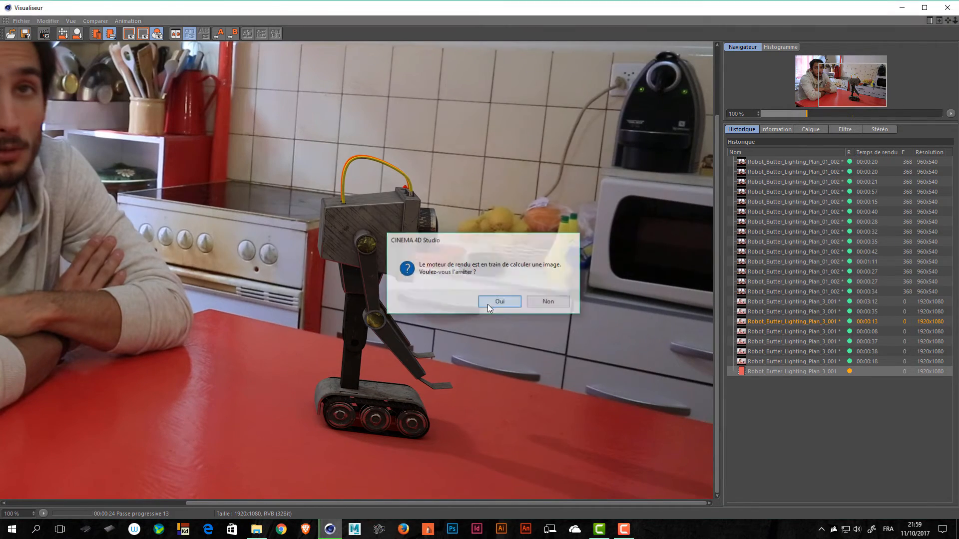
click(492, 303)
click(808, 169)
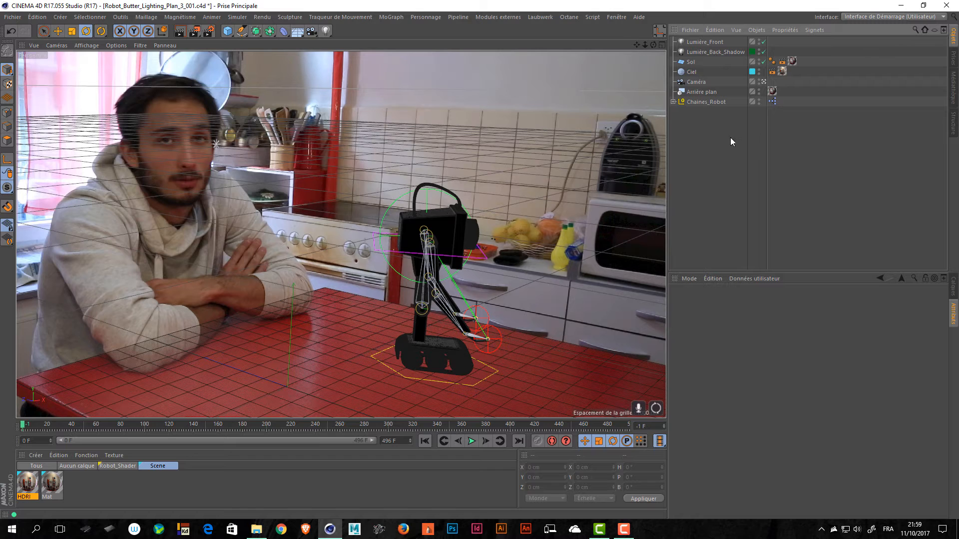
- Switch to the open project Robot_Butter_Lighting_Plan_01_002.c4d
key(v)
mouse_move(493, 232)
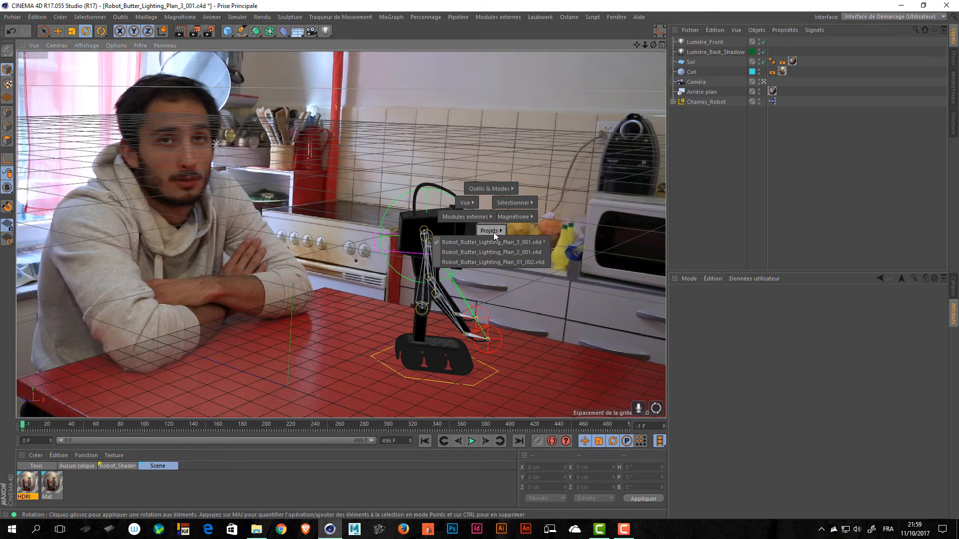
click(488, 261)
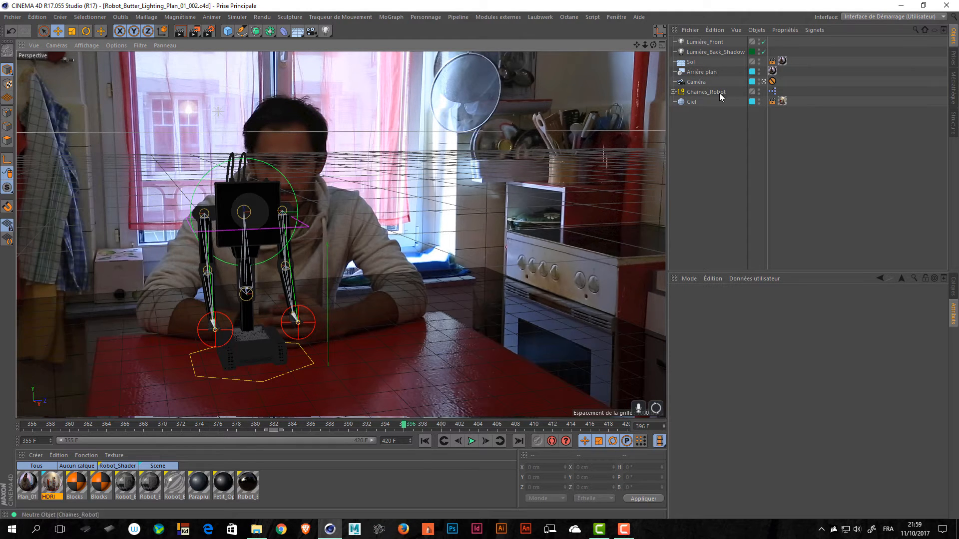
- Raise the texture preview size of the Ciel sky's HDRI material
click(783, 102)
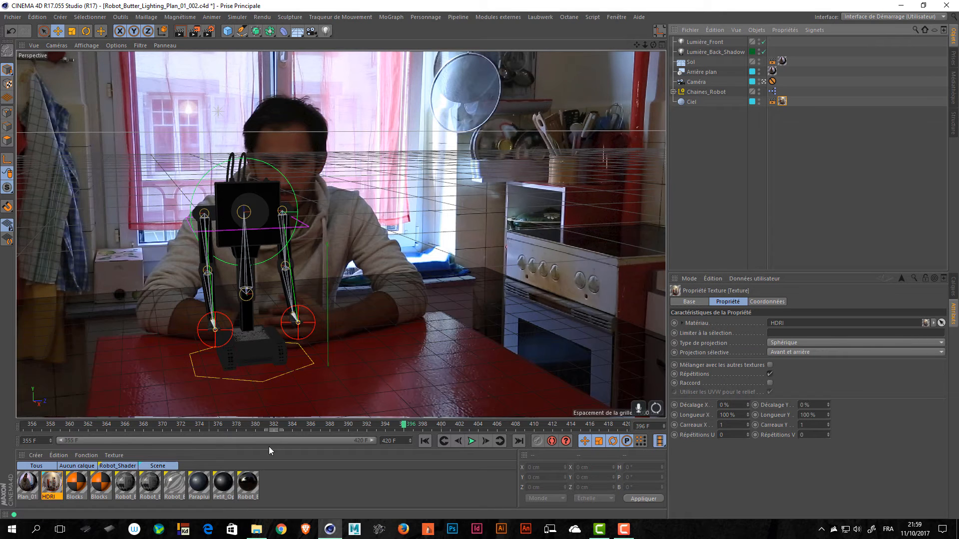
double_click(64, 484)
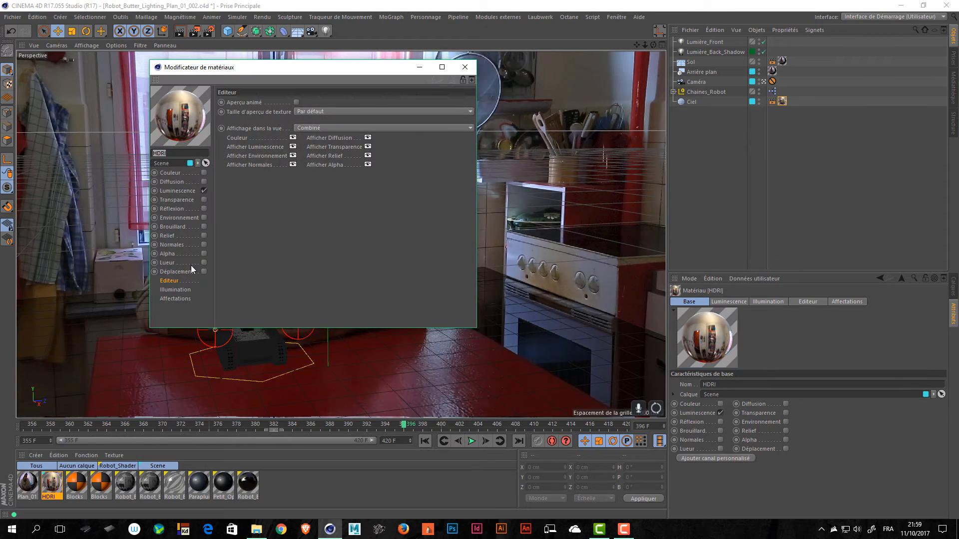
click(327, 111)
click(332, 218)
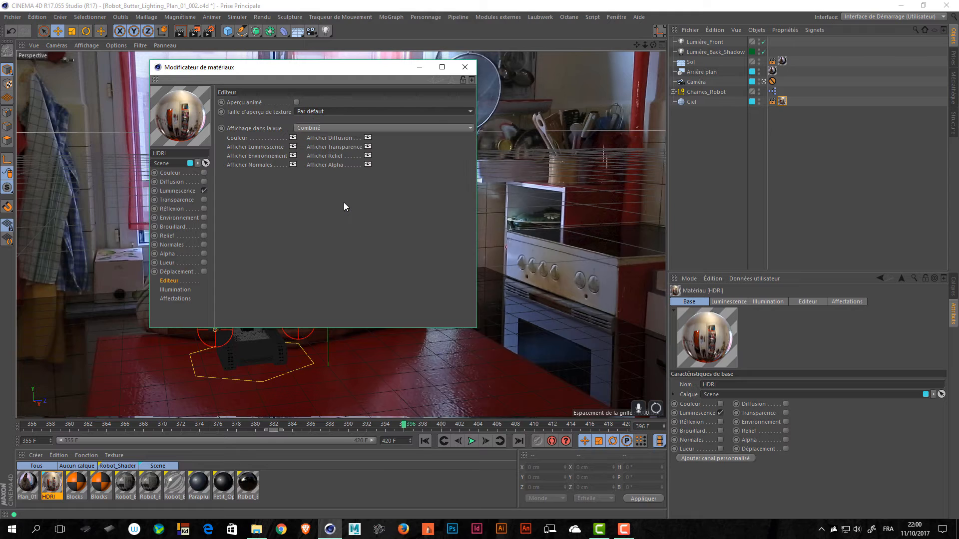
click(464, 67)
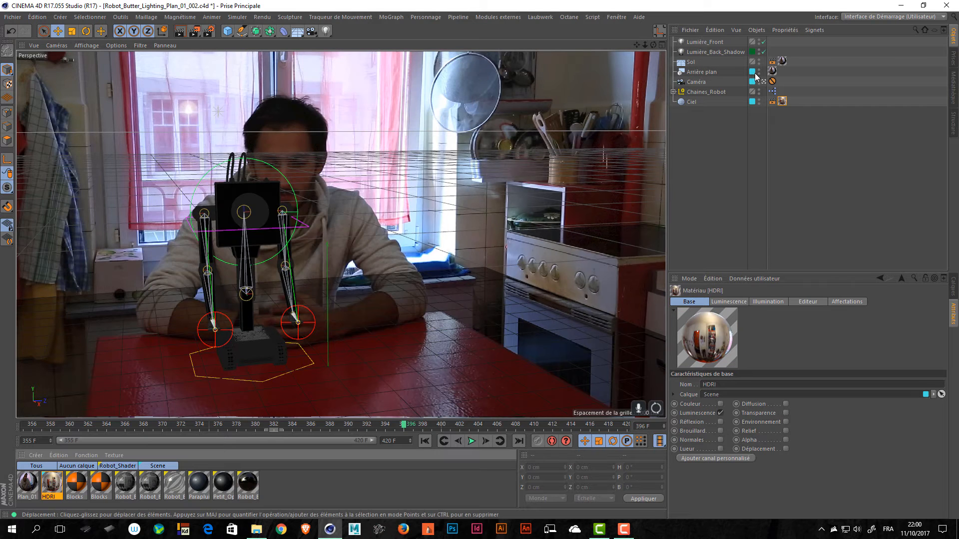
- Make the Ciel sky visible to the camera, toggling it to compare the HDRI with the background photo
click(772, 101)
click(747, 353)
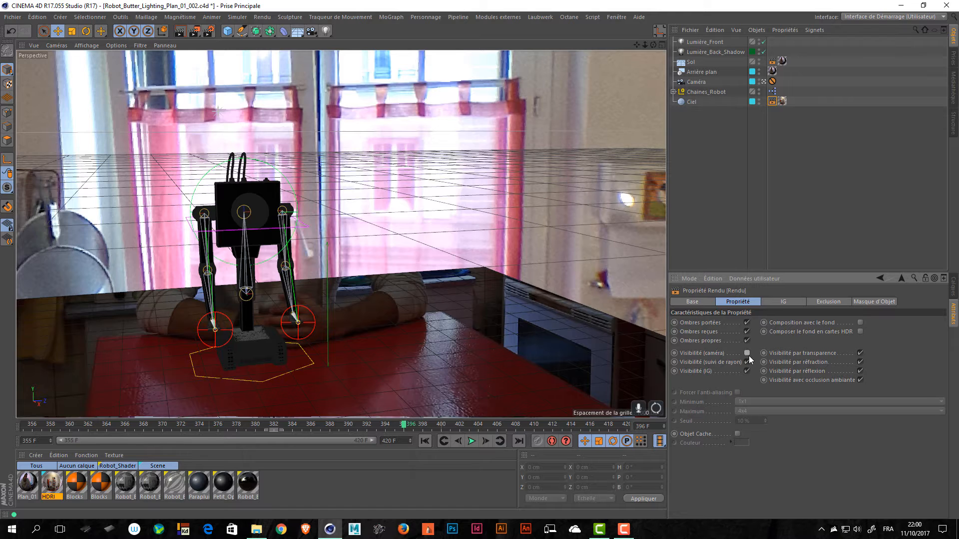
click(747, 353)
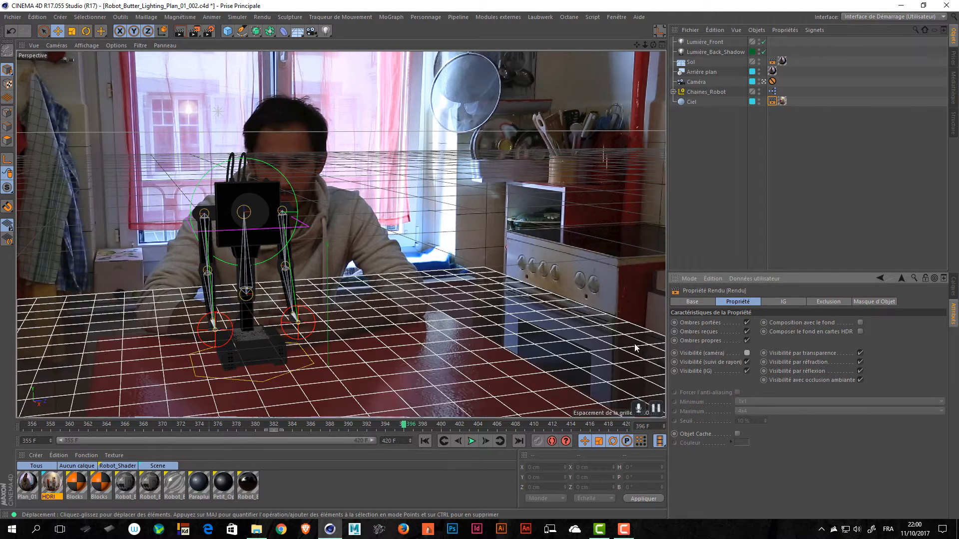
click(747, 353)
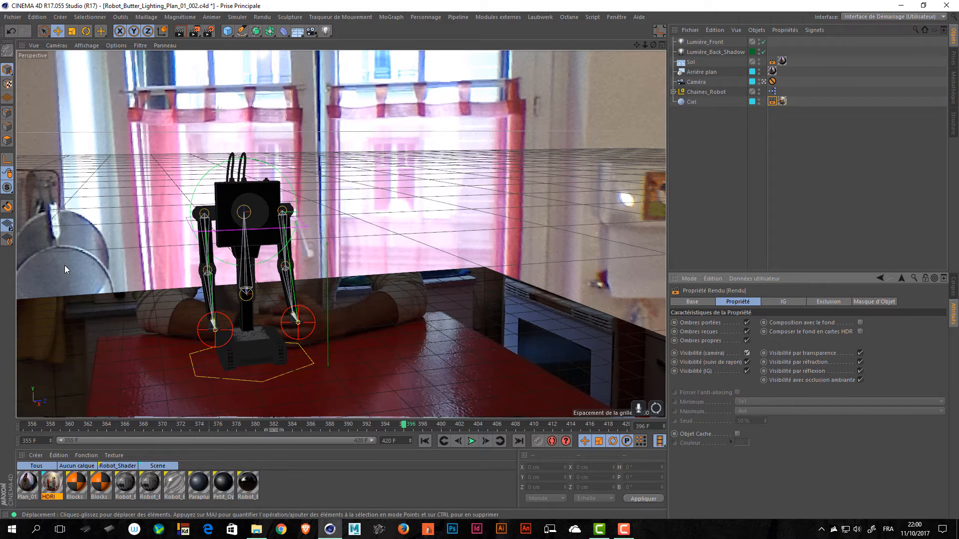
- Mirror the HDRI texture on the Plan 01 Ciel sky by setting its X length to -100 %
click(782, 101)
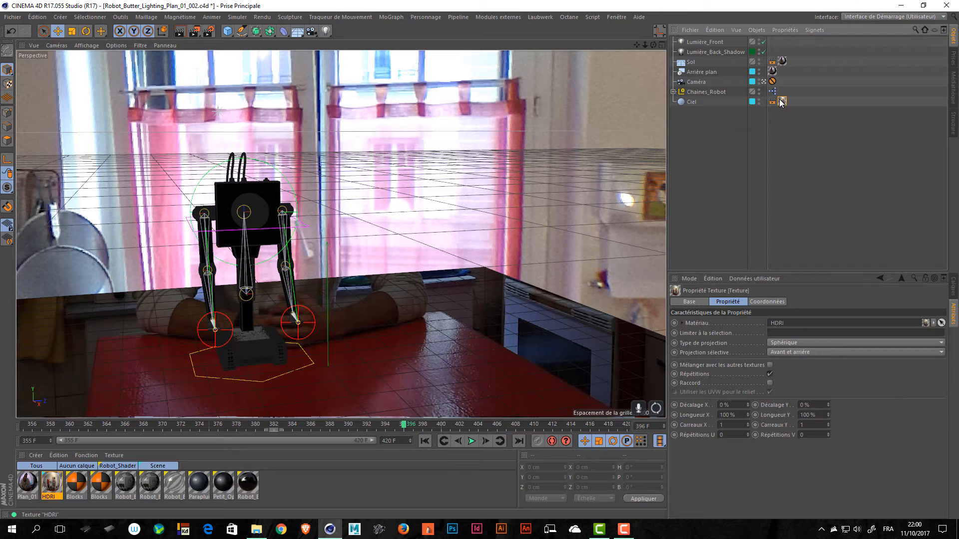
click(721, 415)
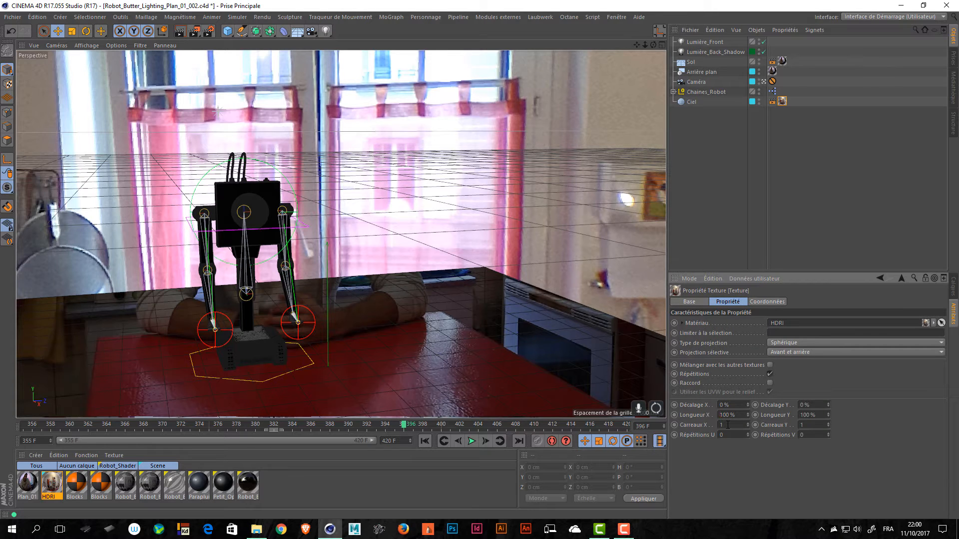
key(Return)
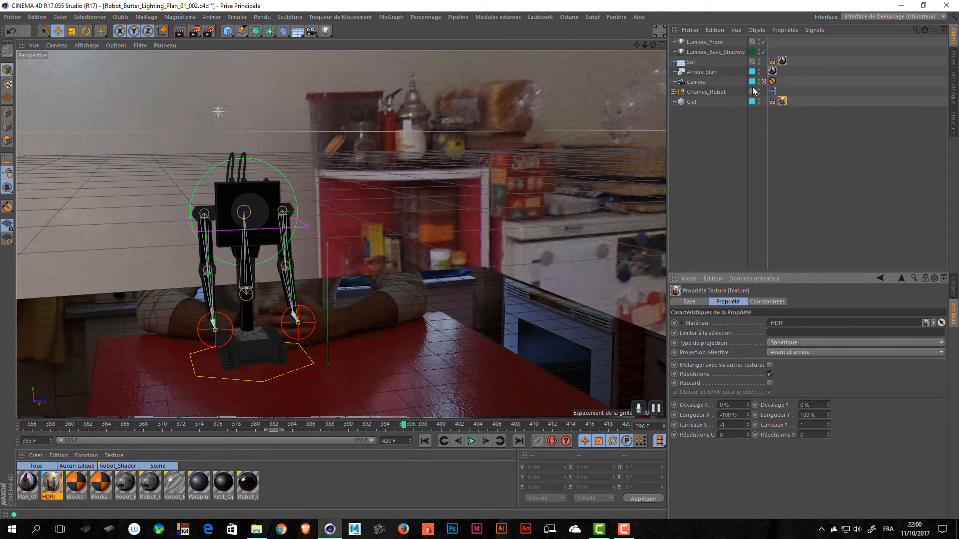
- Rotate the Ciel sky to a heading of about 477° so the windows line up with the background photo
click(691, 101)
key(r)
drag(314, 391, 299, 371)
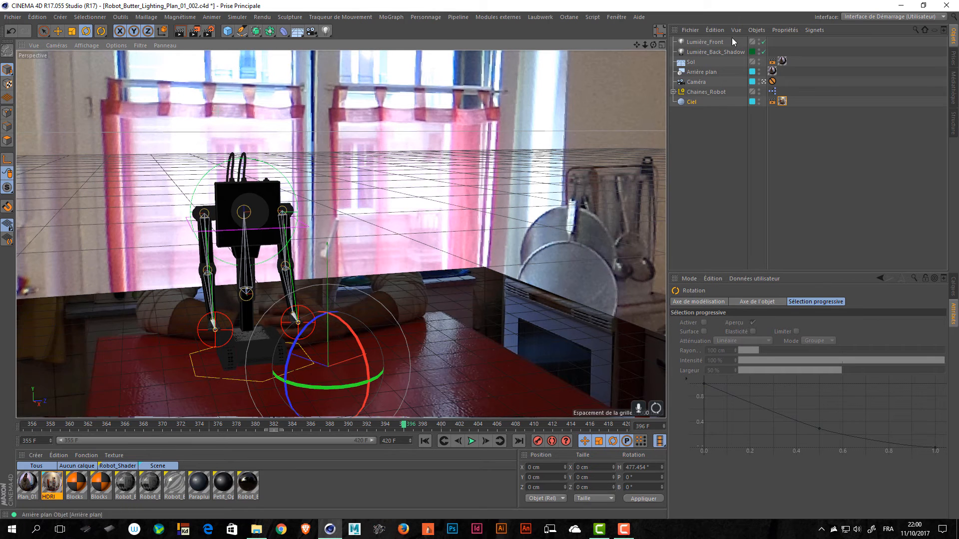
- Compare the aligned sky with the background photo, turn off the Ciel sky's camera visibility and save the project
click(772, 102)
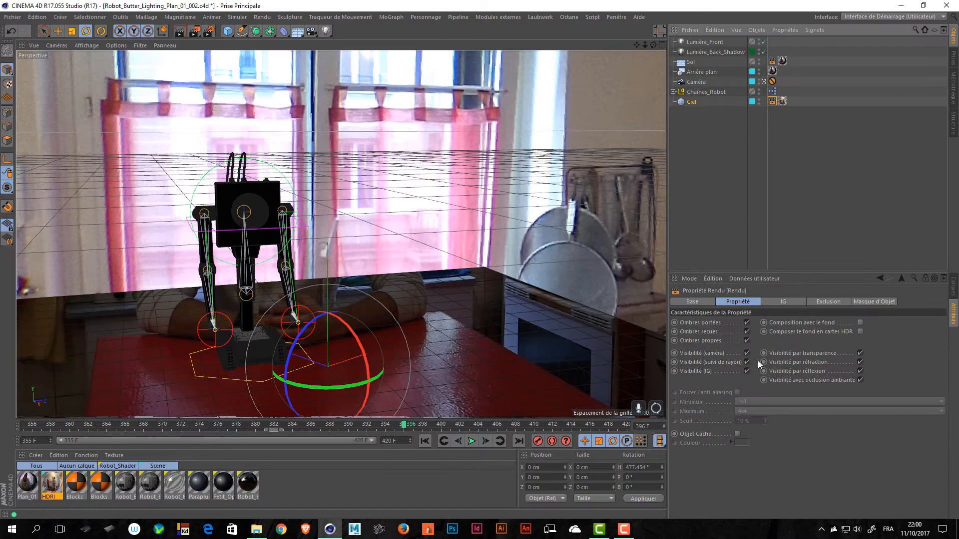
click(747, 353)
click(747, 353)
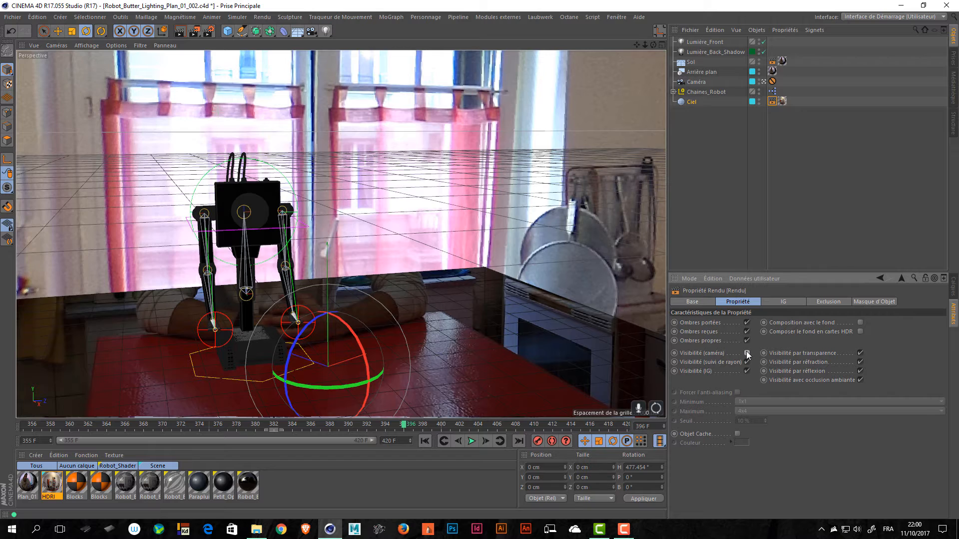
click(747, 353)
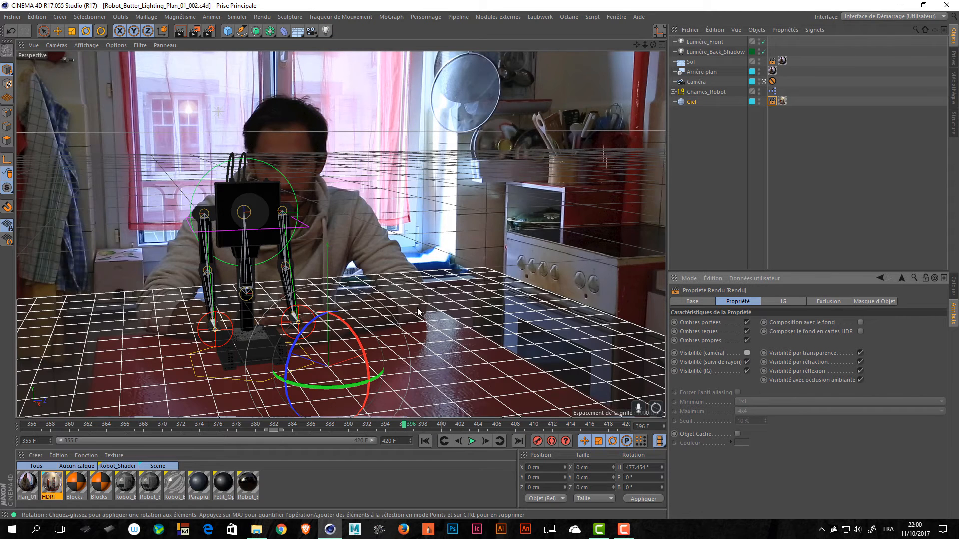
- Switch to the open project Robot_Butter_Lighting_Plan_2_001.c4d
key(v)
mouse_move(416, 328)
click(414, 350)
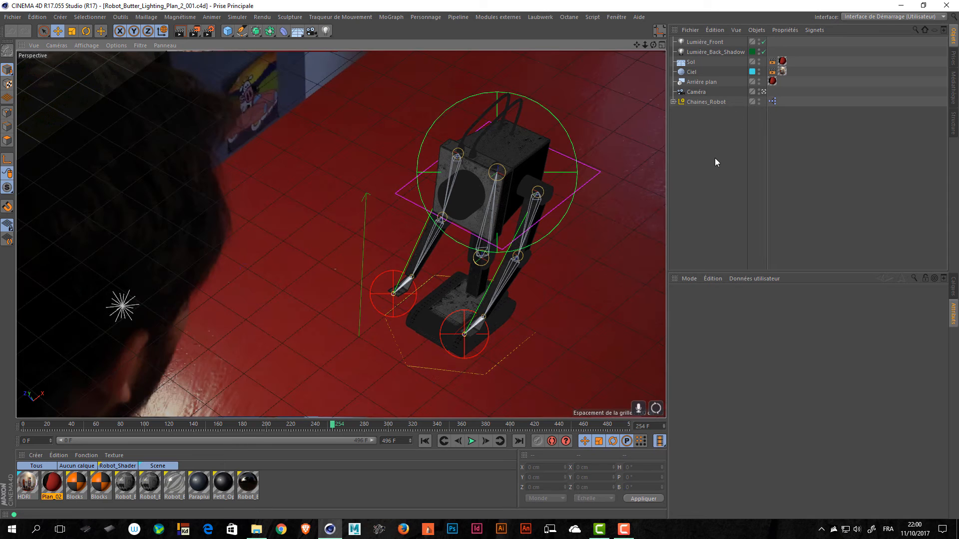
- Turn on camera visibility in the render tag of the Plan 2 Ciel sky
click(680, 73)
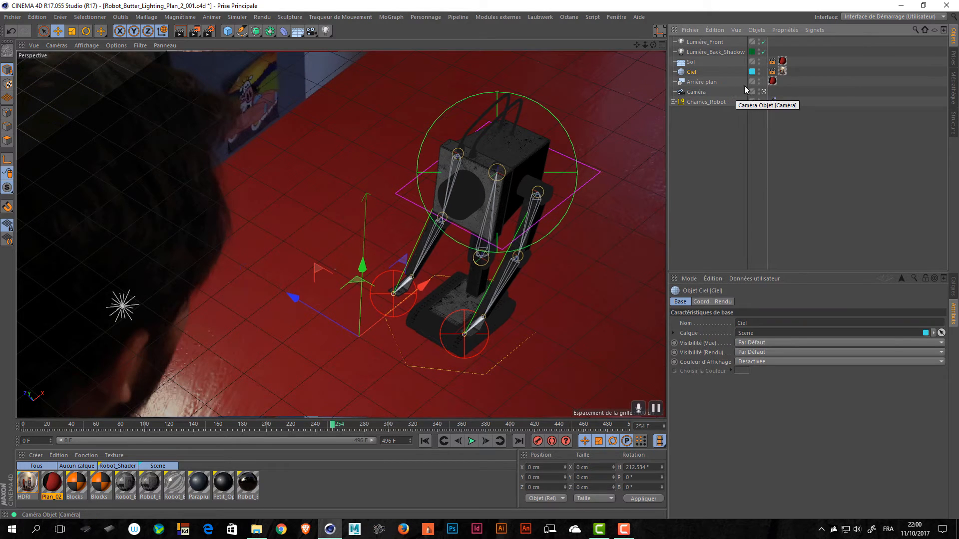
click(773, 73)
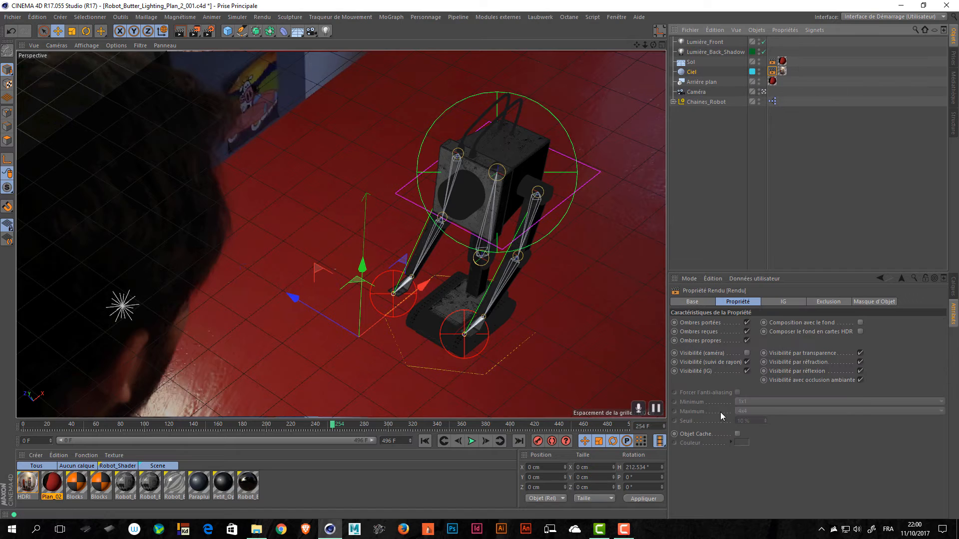
click(747, 352)
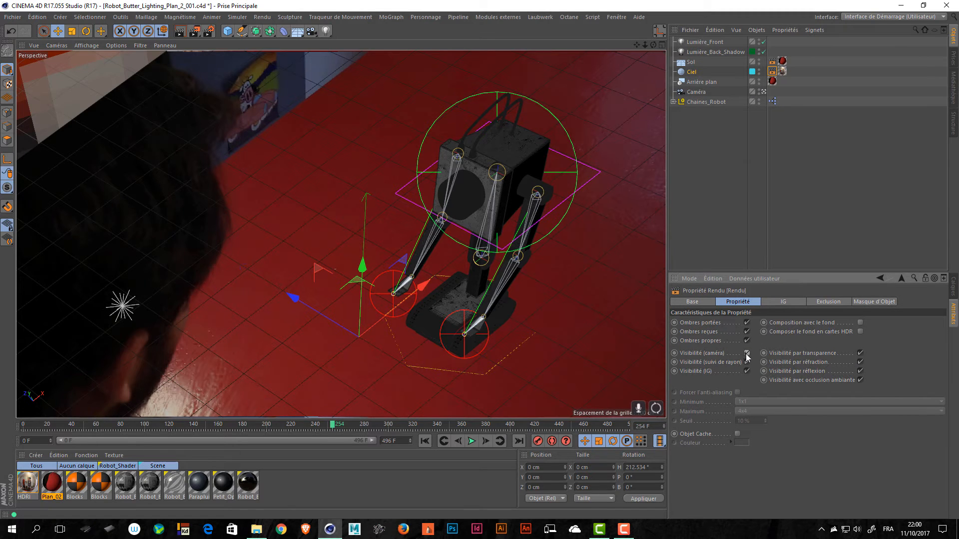
- Set the HDRI material's texture preview size to 8192x8192 (256 MB)
double_click(29, 482)
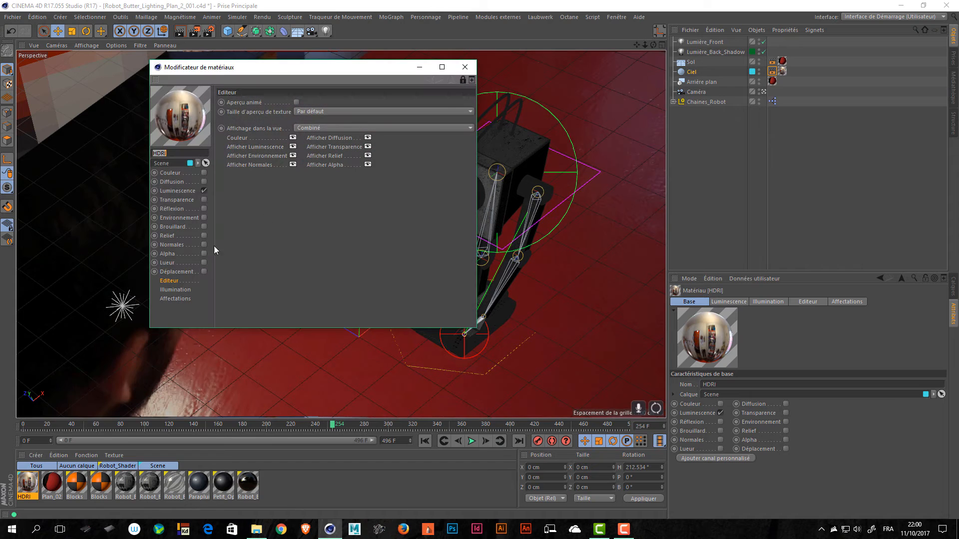
click(340, 112)
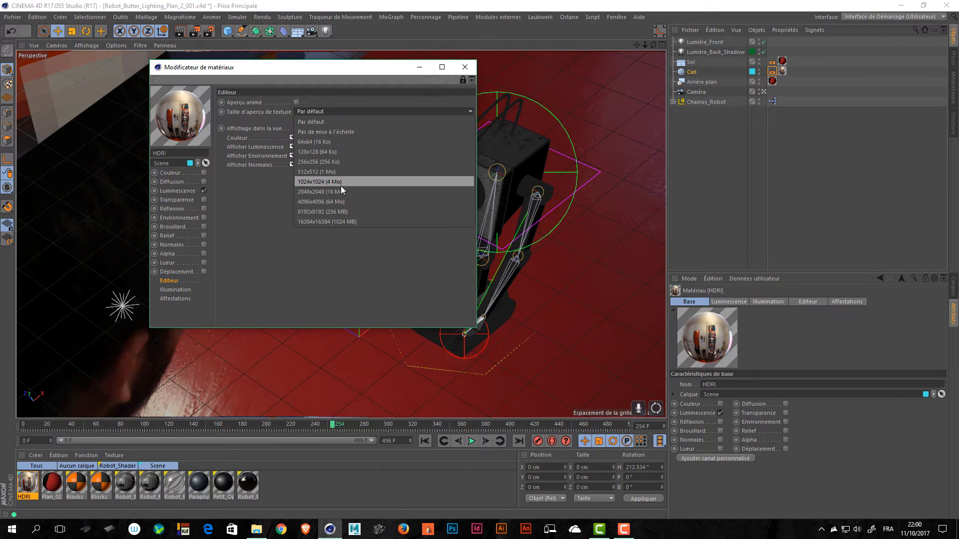
click(343, 212)
click(465, 67)
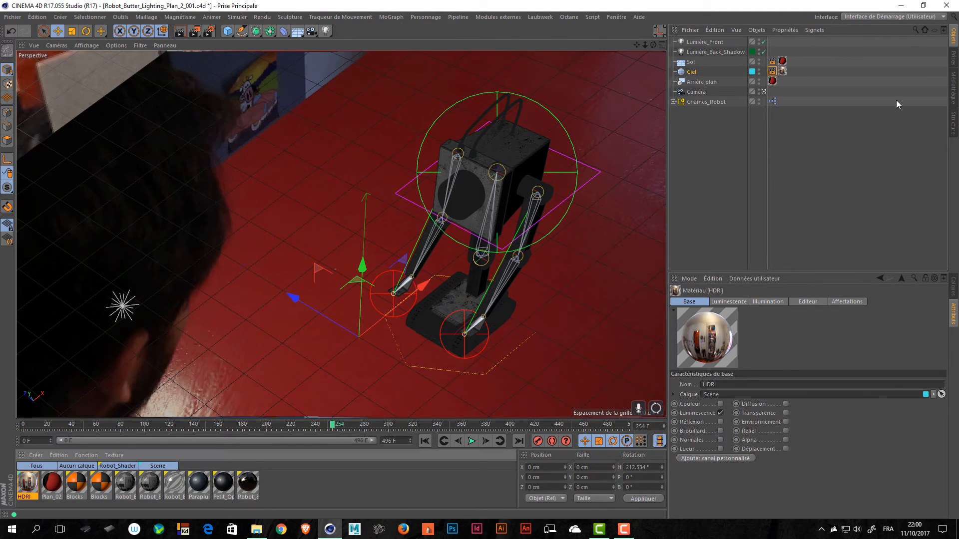
- Hide the Sol floor in the viewport and set the Ciel HDRI texture tag's Longueur X to -100 %
click(759, 60)
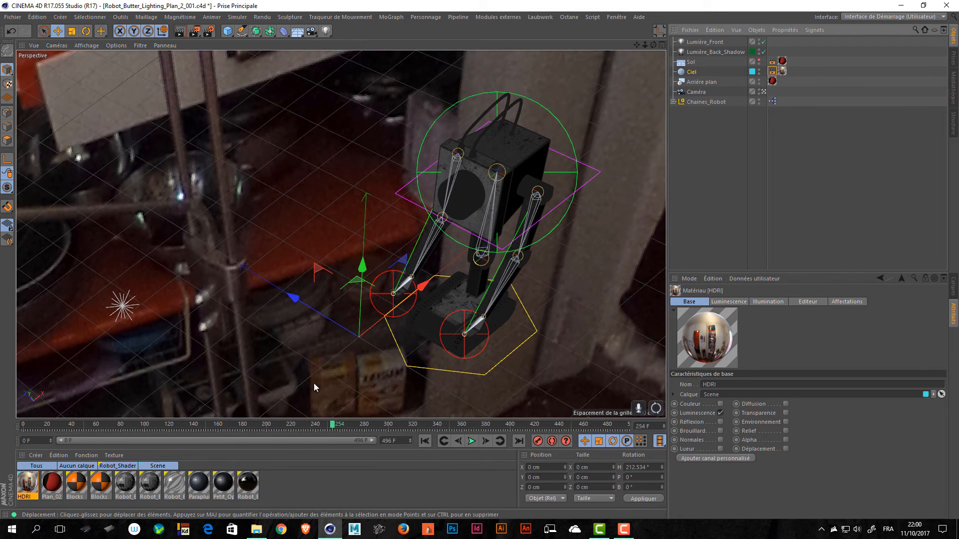
click(706, 101)
click(697, 72)
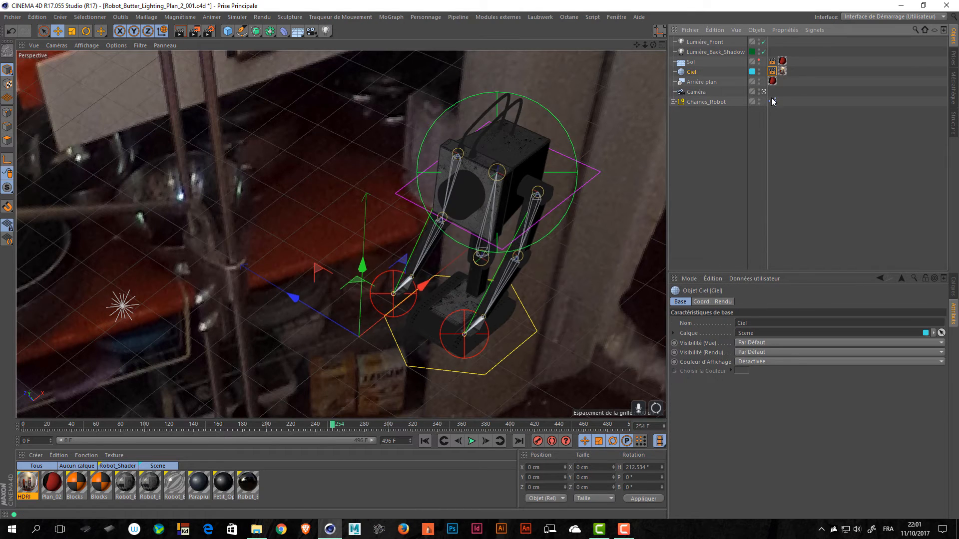
click(782, 71)
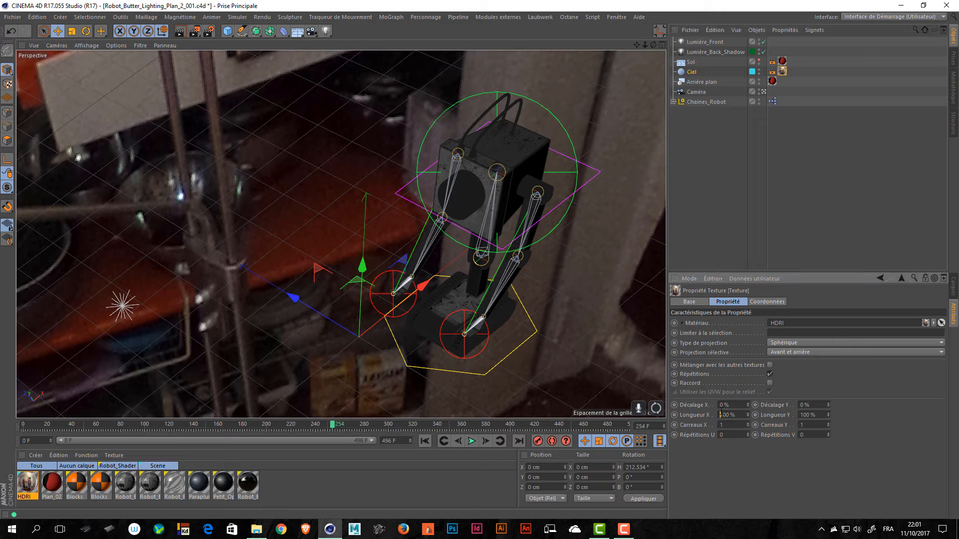
key(Return)
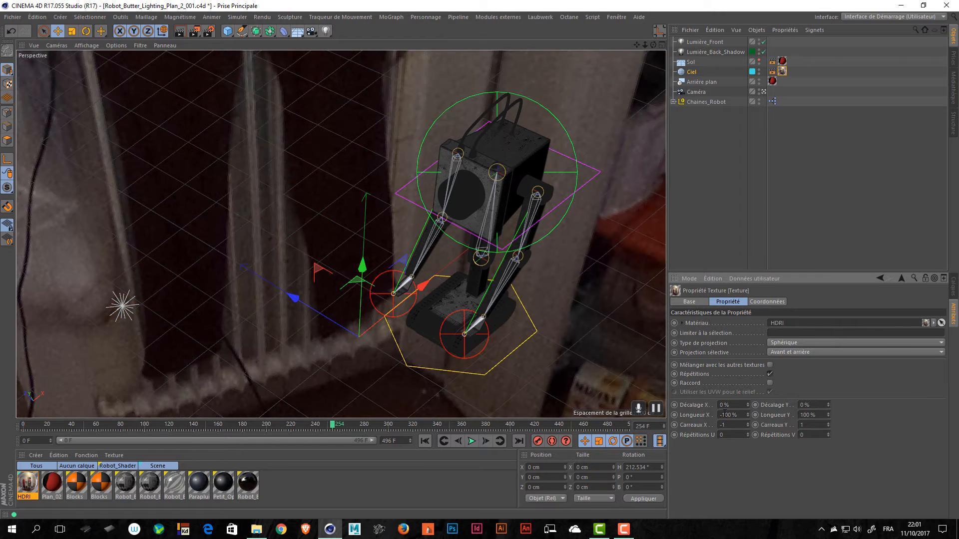
- Rotate the Ciel sky to a heading of about 255.5° and turn off camera visibility in its render tag
key(r)
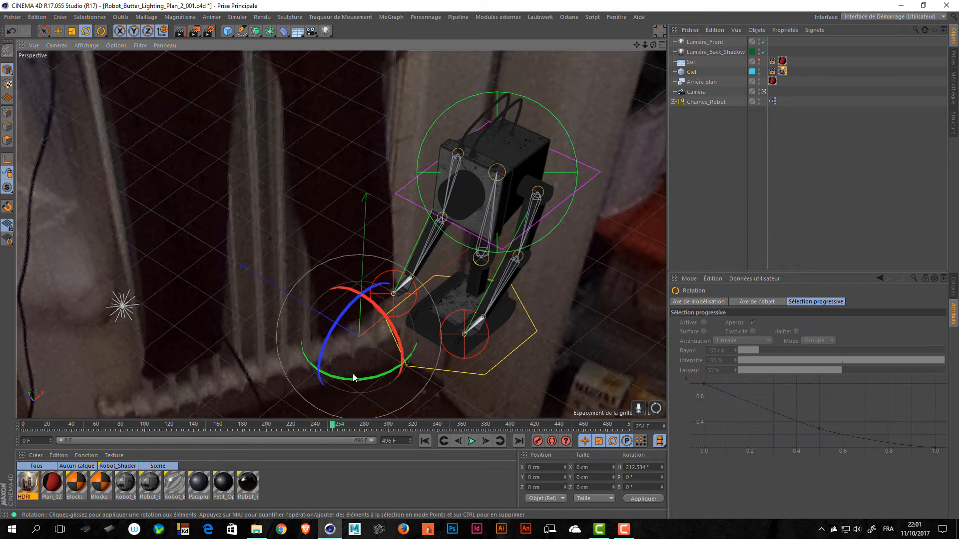
drag(353, 378, 438, 396)
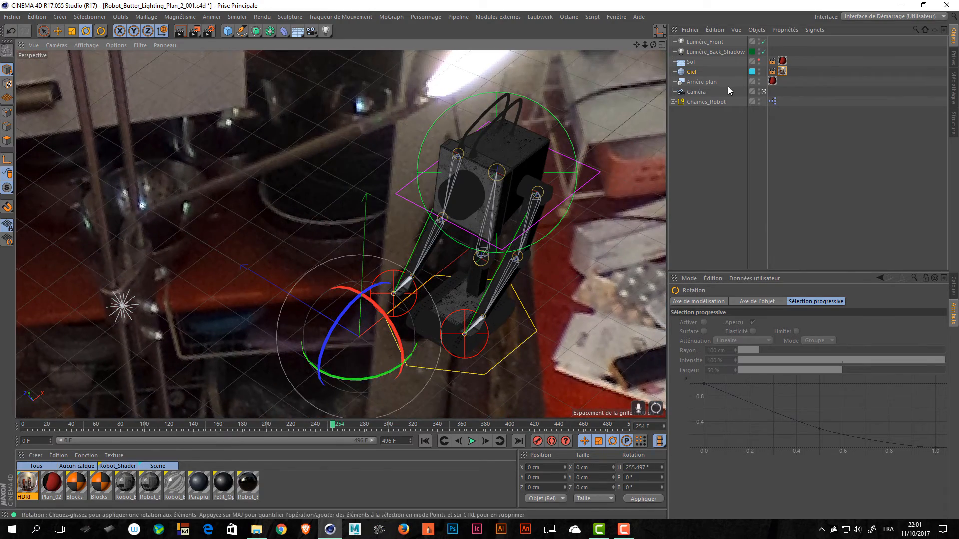
click(772, 72)
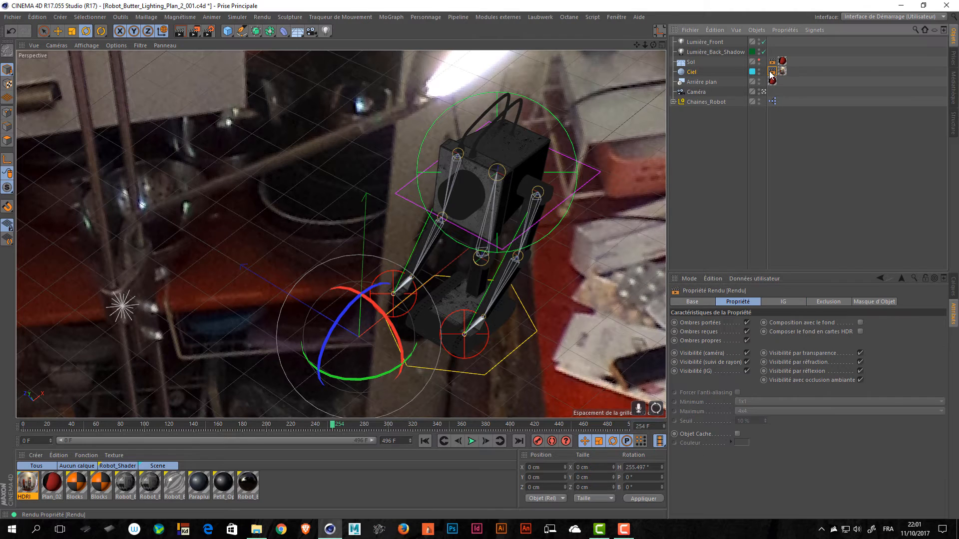
click(748, 353)
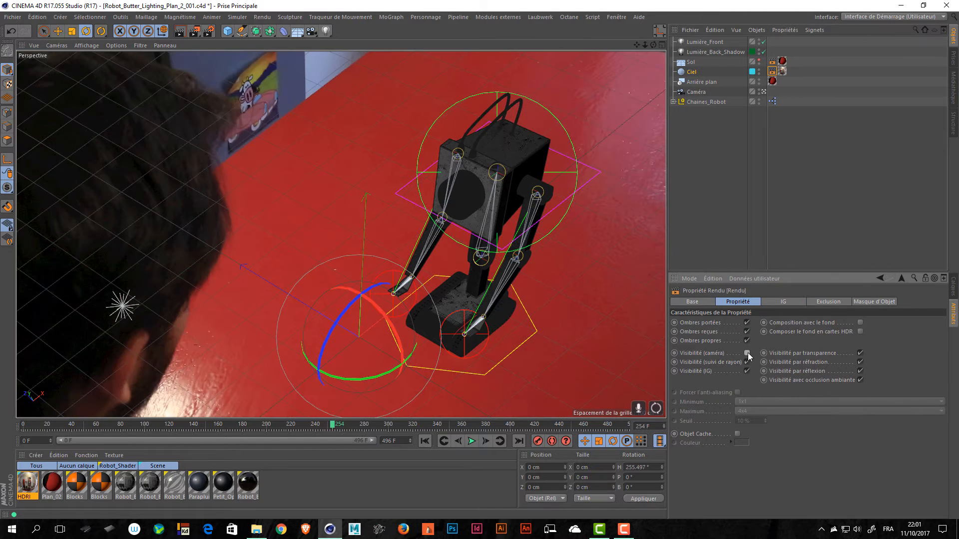
click(747, 352)
click(747, 353)
- Switch to the open project Robot_Butter_Lighting_Plan_01_002.c4d
key(v)
mouse_move(432, 305)
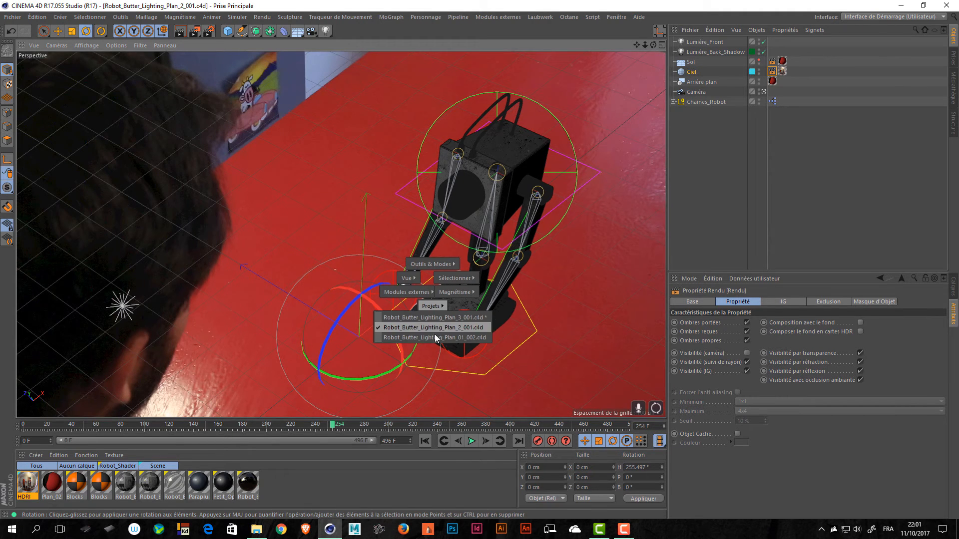
click(435, 337)
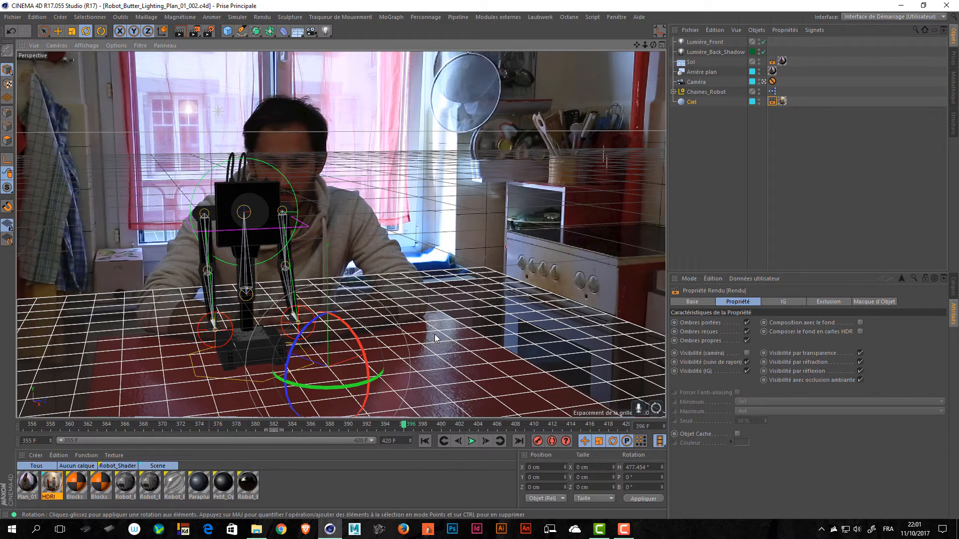
- Switch to File Explorer and open the Plan_04 folder inside 07_Lighting
key(alt+Tab)
click(545, 234)
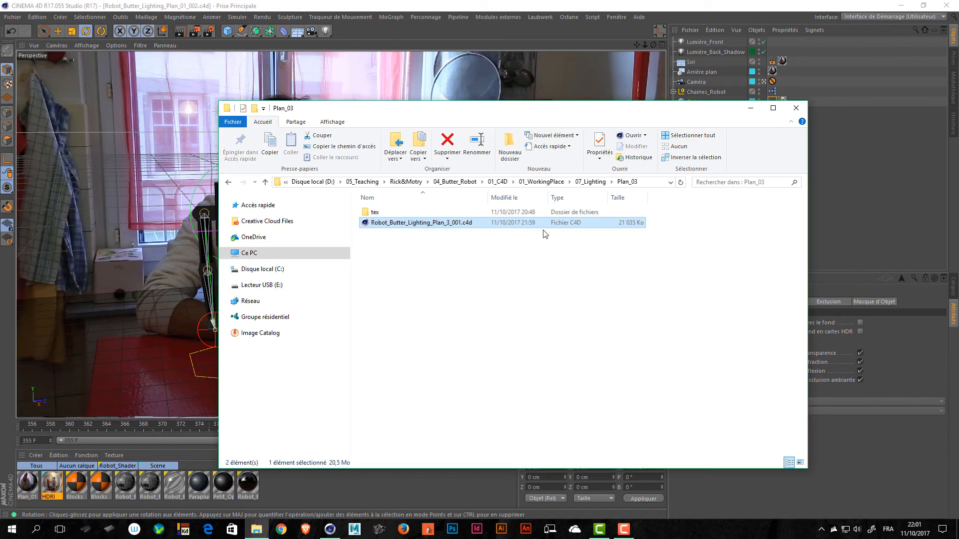
click(593, 182)
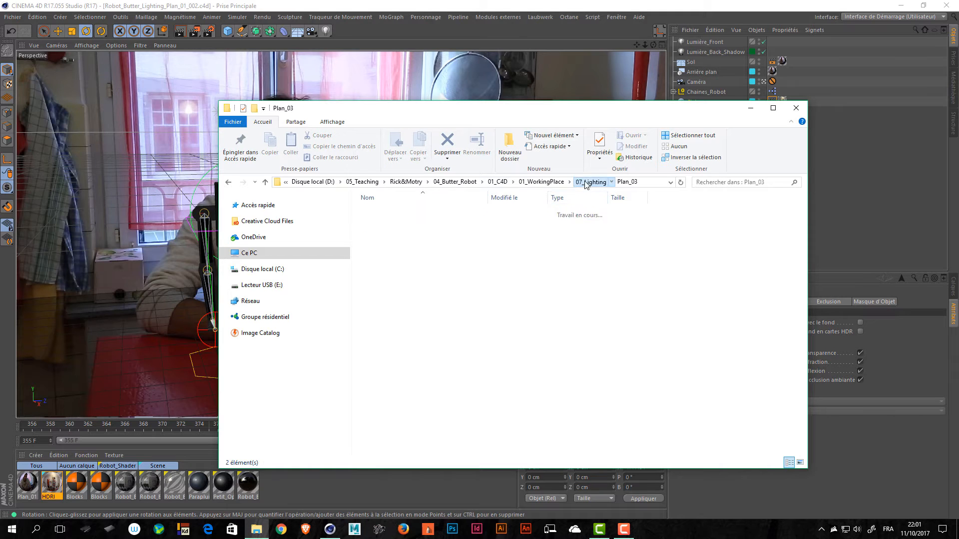
double_click(409, 244)
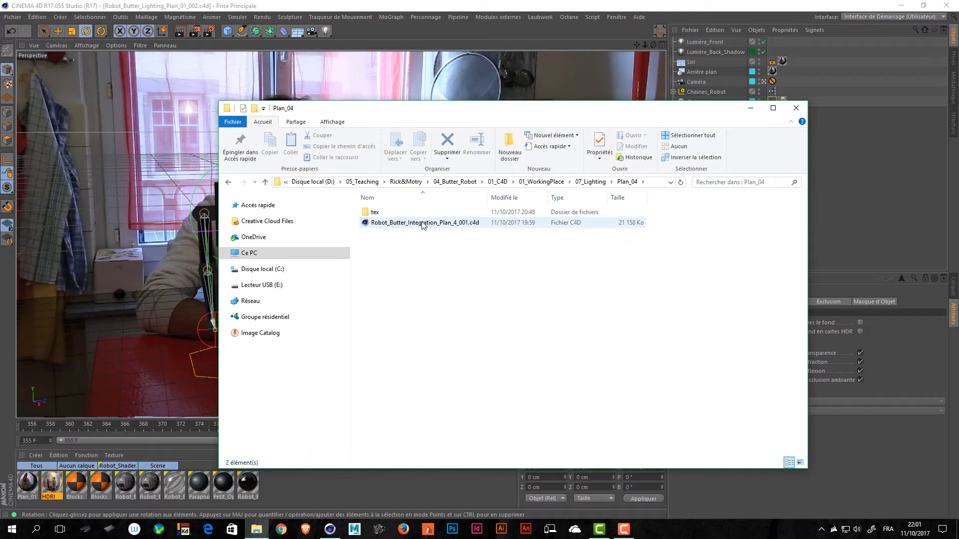
- Rename Robot_Butter_Integration_Plan_4_001.c4d as Robot_Butter_Lighting_Plan_4_001.c4d and open it in Cinema 4D
click(415, 225)
click(431, 225)
drag(439, 226, 407, 226)
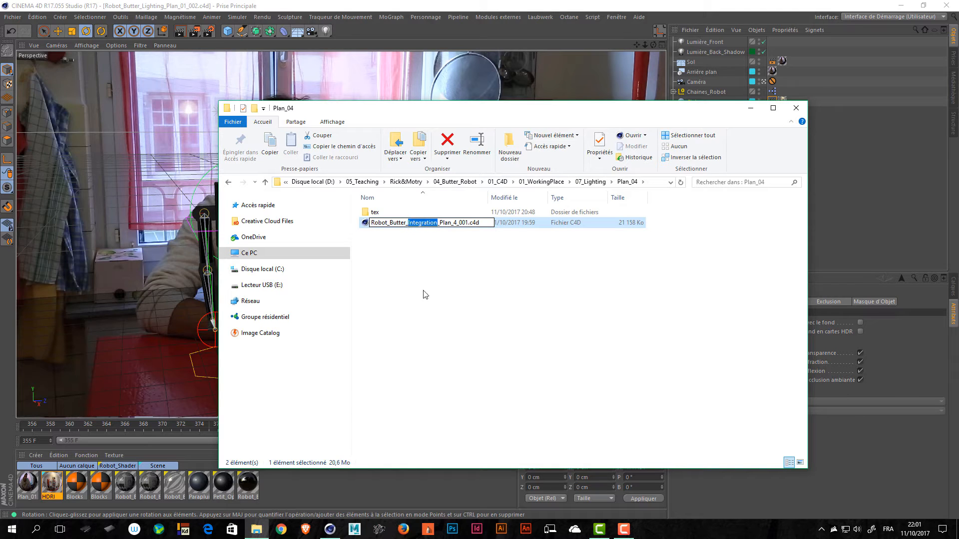
text(Lighting)
key(Return)
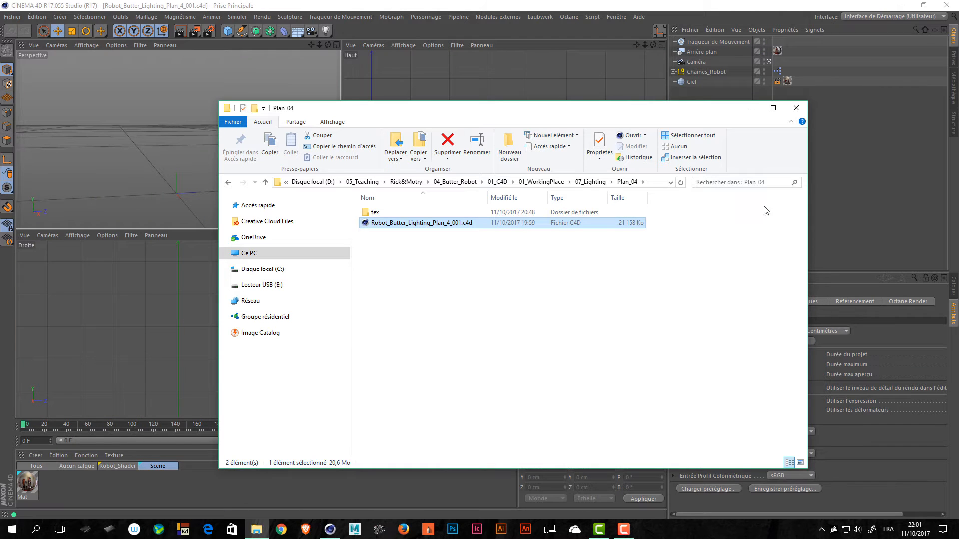
click(844, 190)
key(ctrl+s)
click(384, 177)
- Switch back to the open project Robot_Butter_Lighting_Plan_2_001.c4d
key(v)
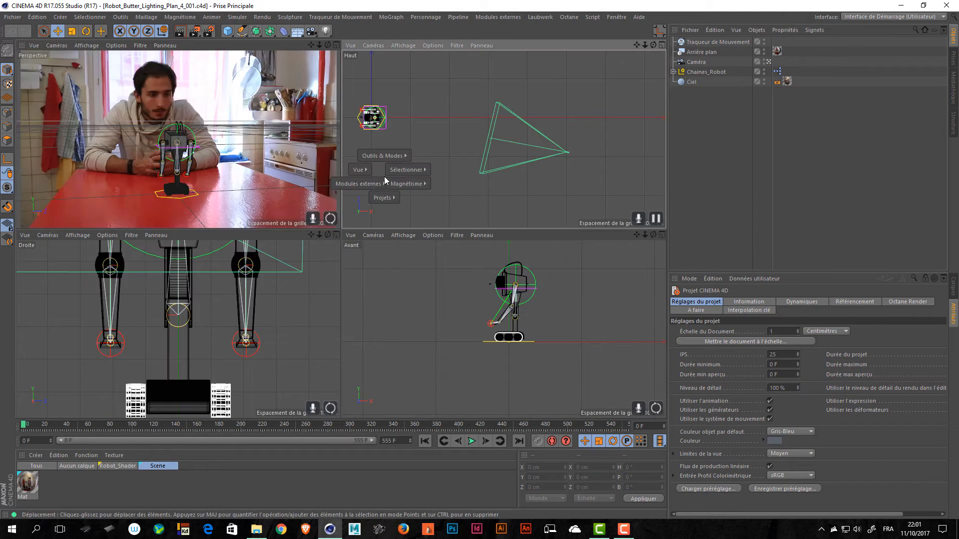
mouse_move(383, 198)
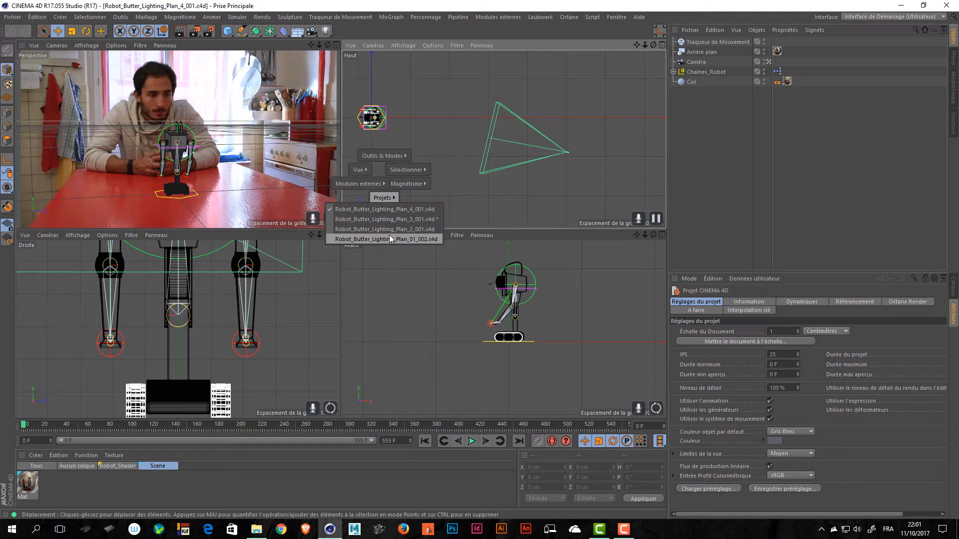
click(359, 240)
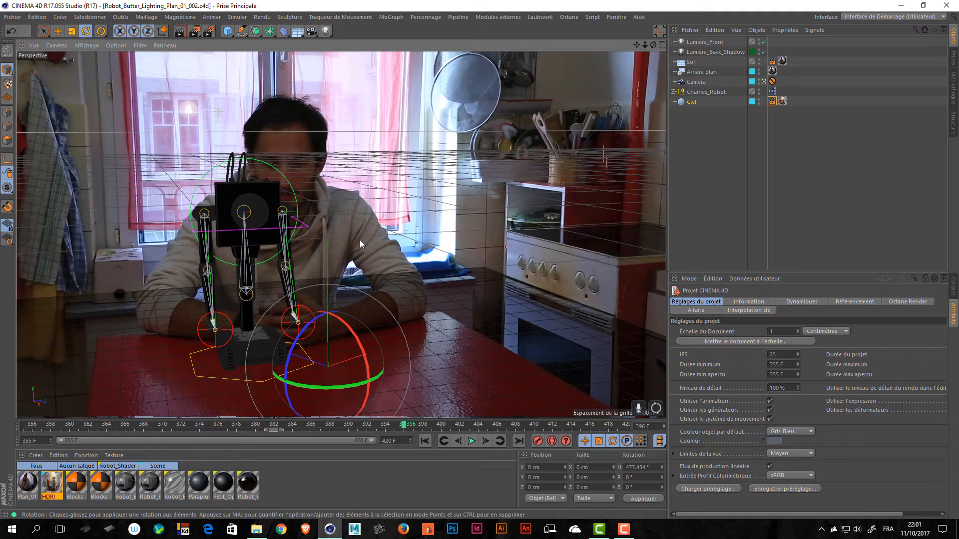
key(v)
mouse_move(358, 261)
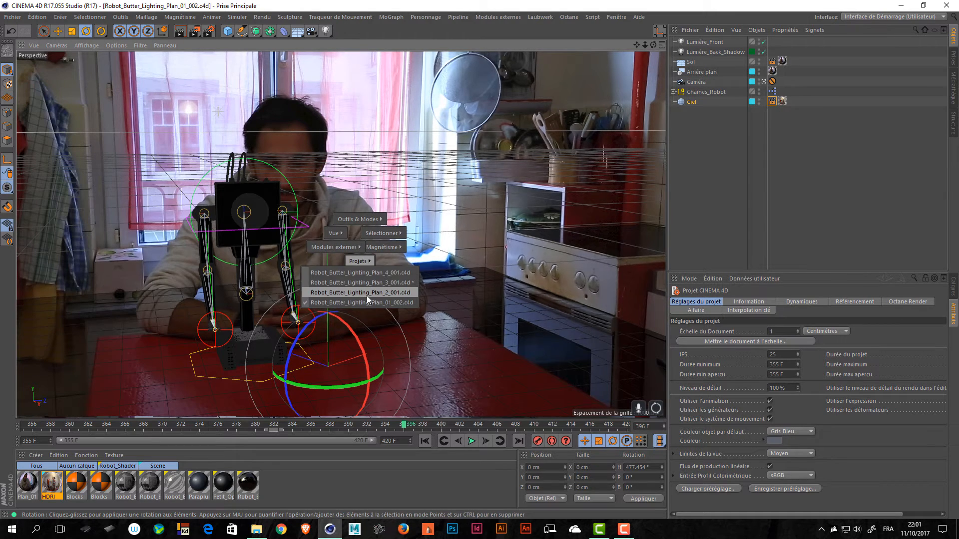
click(374, 292)
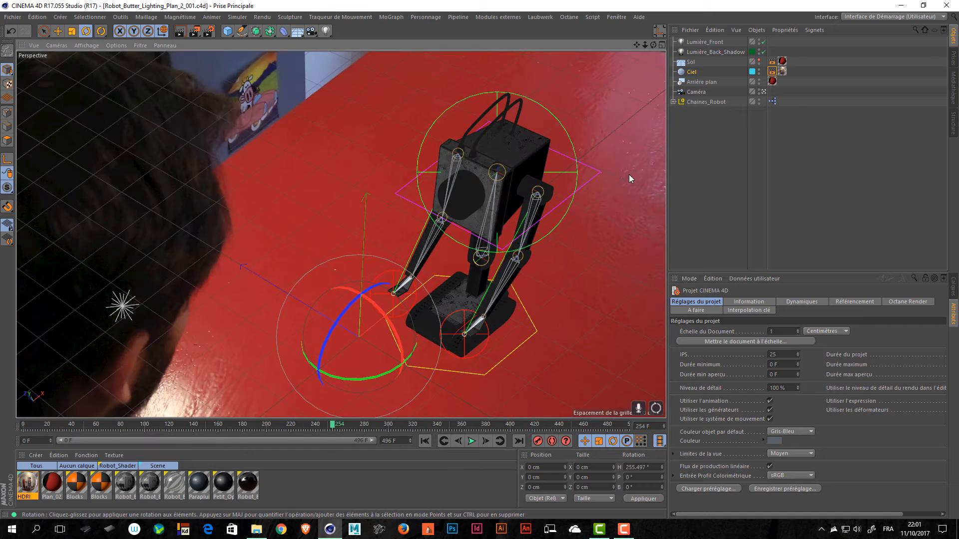
- Copy the Lumière_Front, Lumière_Back_Shadow and Ciel objects from the Plan 2 scene
click(691, 51)
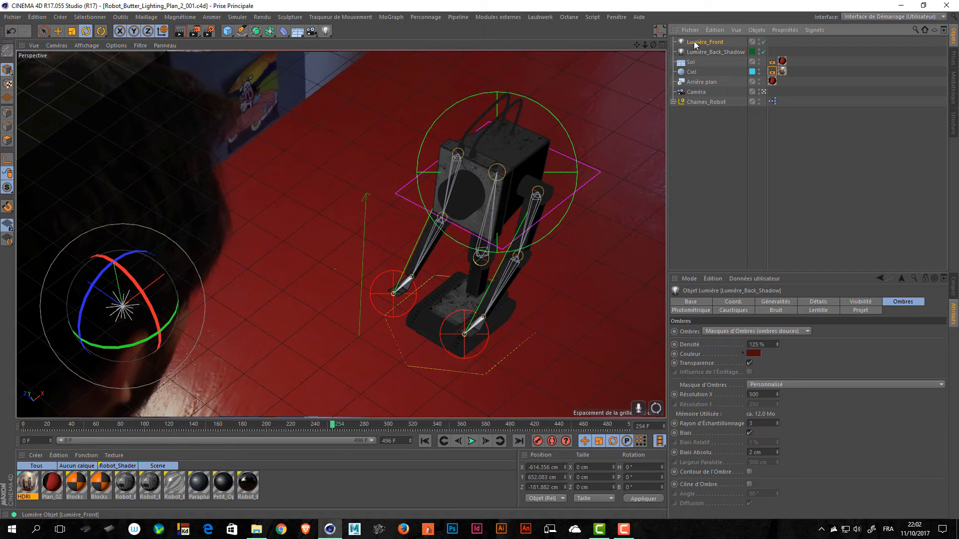
click(695, 42)
ctrl+click(692, 53)
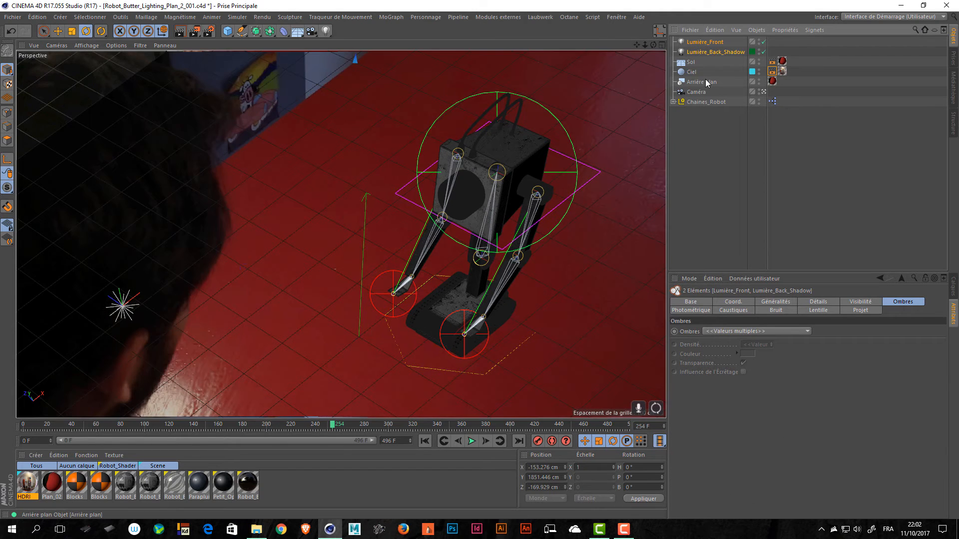
ctrl+click(682, 73)
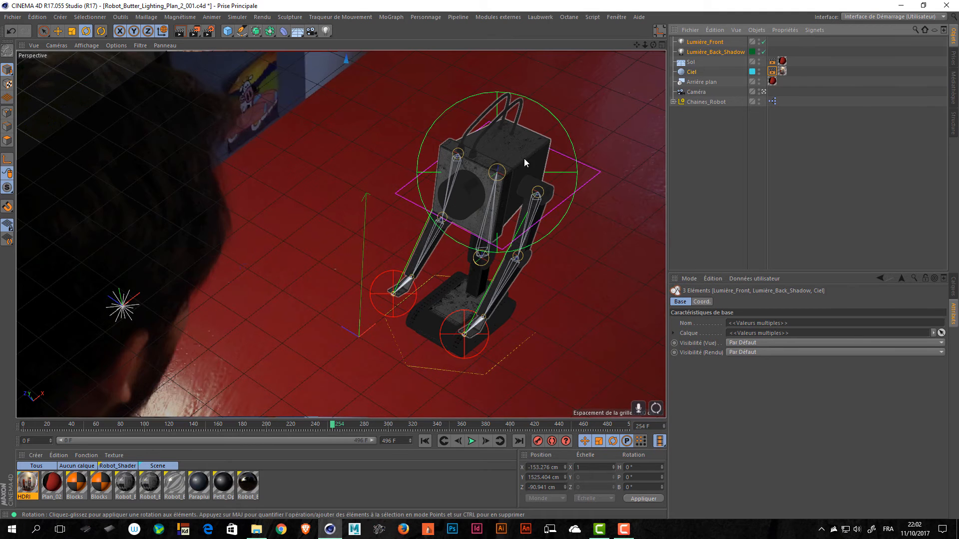
- Switch to Robot_Butter_Lighting_Plan_4_001.c4d and delete its Traqueur de Mouvement and existing Ciel objects
key(v)
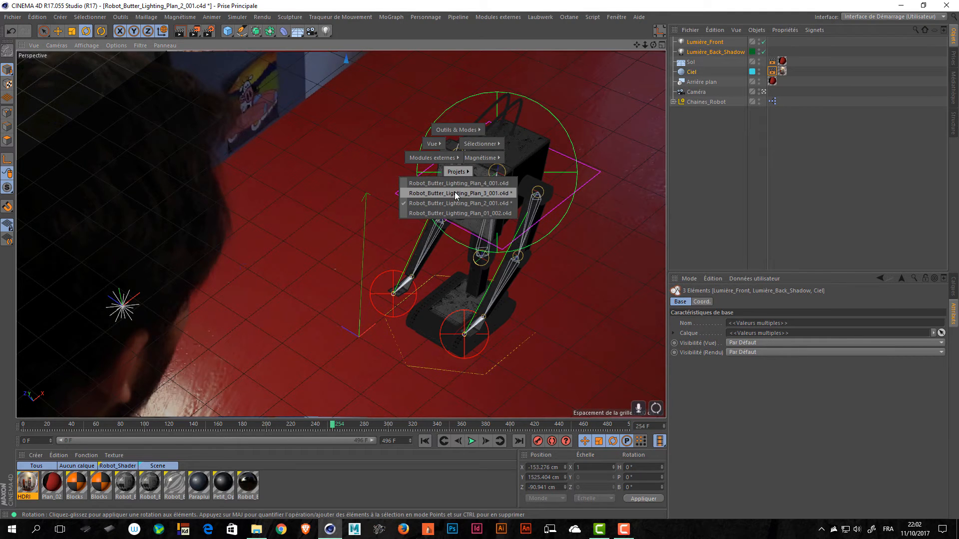
click(467, 182)
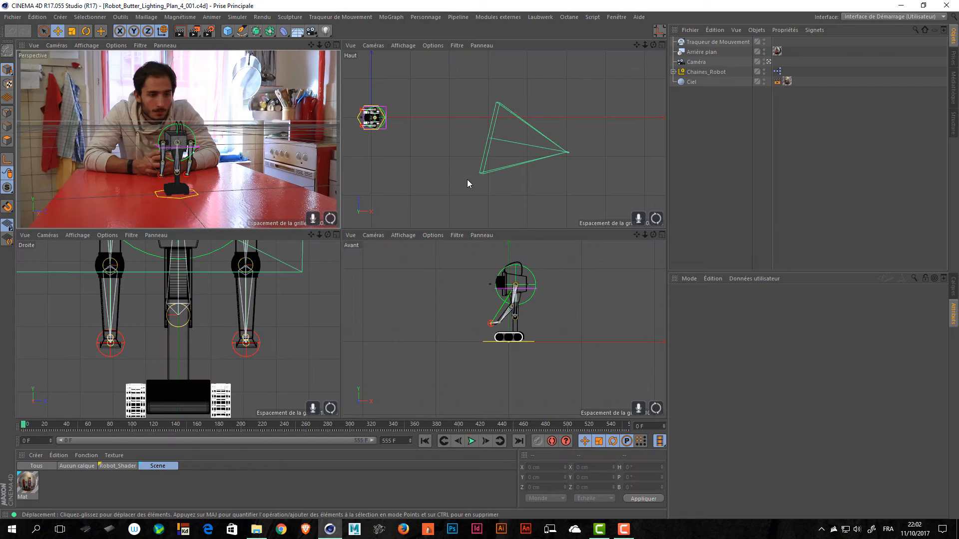
click(727, 41)
key(Delete)
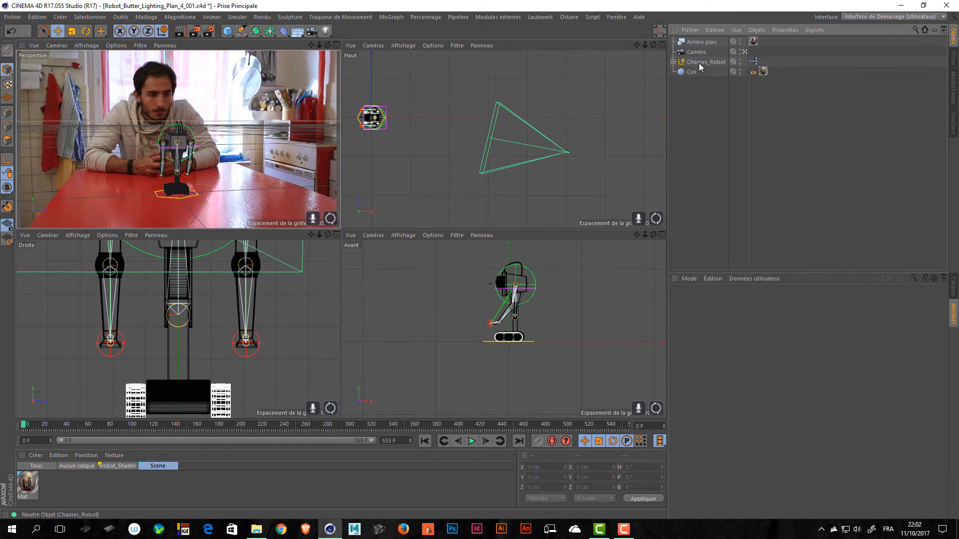
click(703, 53)
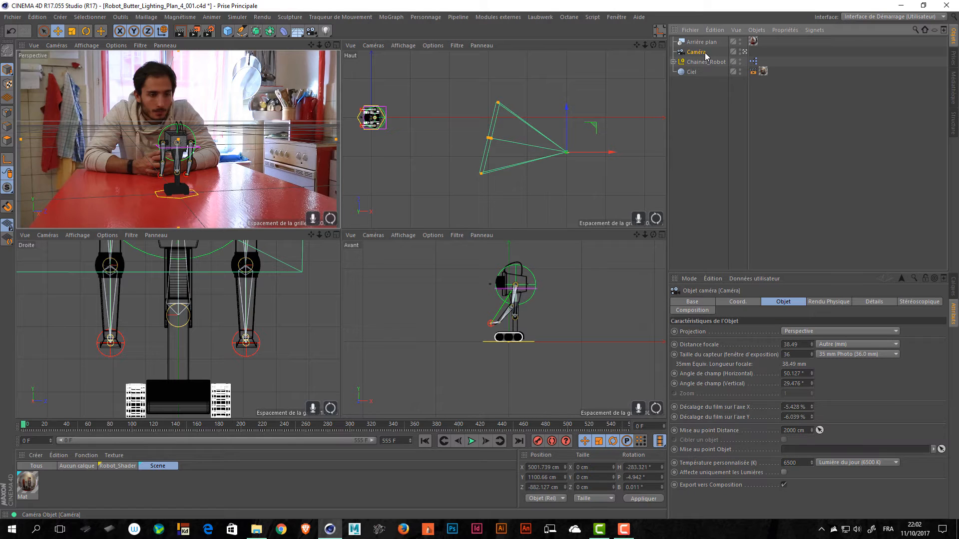
click(755, 145)
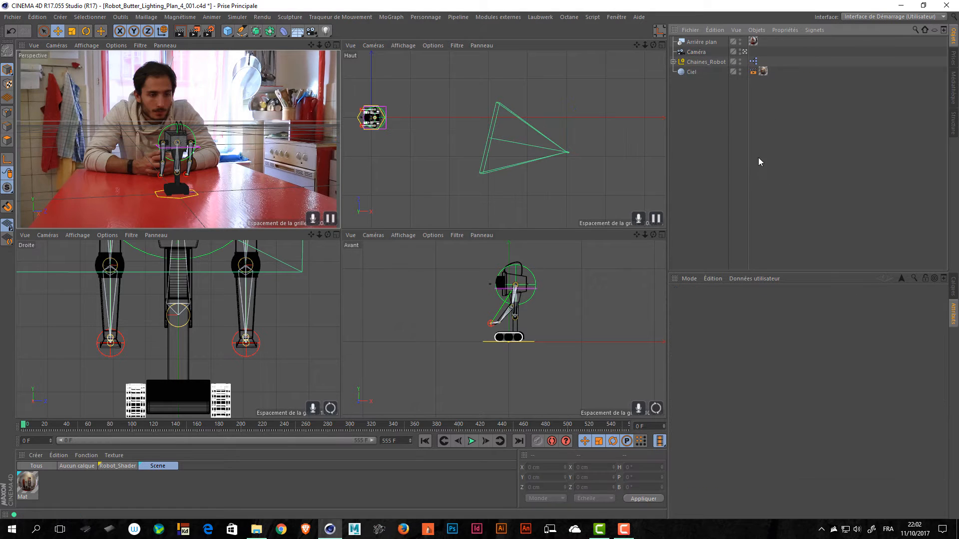
click(688, 73)
key(Delete)
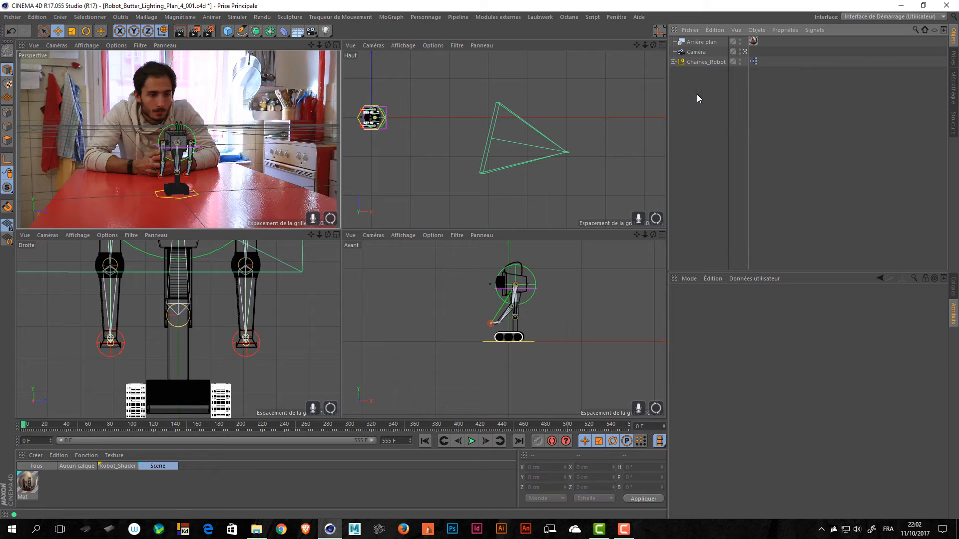
- Paste the copied lights and Ciel sky into the Plan 4 scene and save the project
key(ctrl+v)
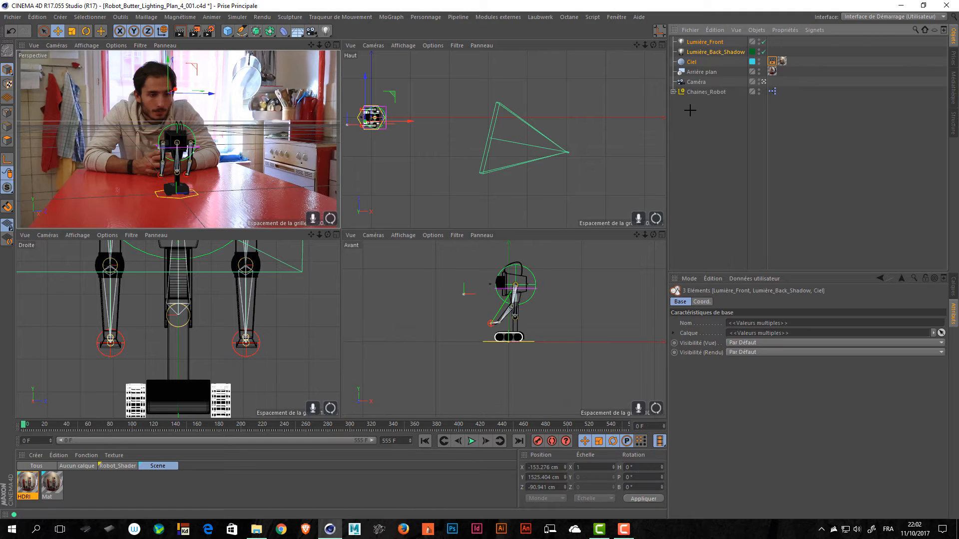
key(ctrl+s)
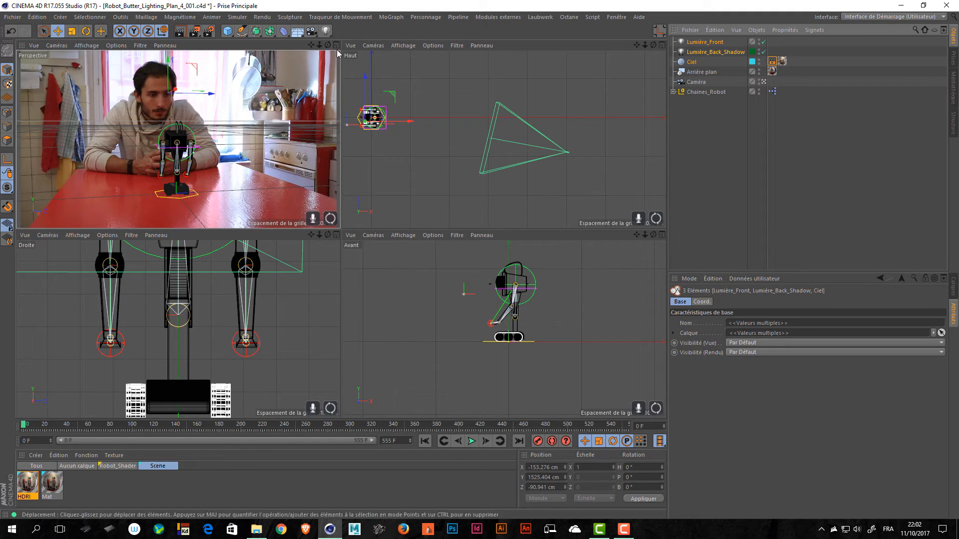
middle_click(280, 109)
- Set the Plan 4 scene's render engine to Physique and add the Illumination globale and Occlusion ambiante effects
click(214, 32)
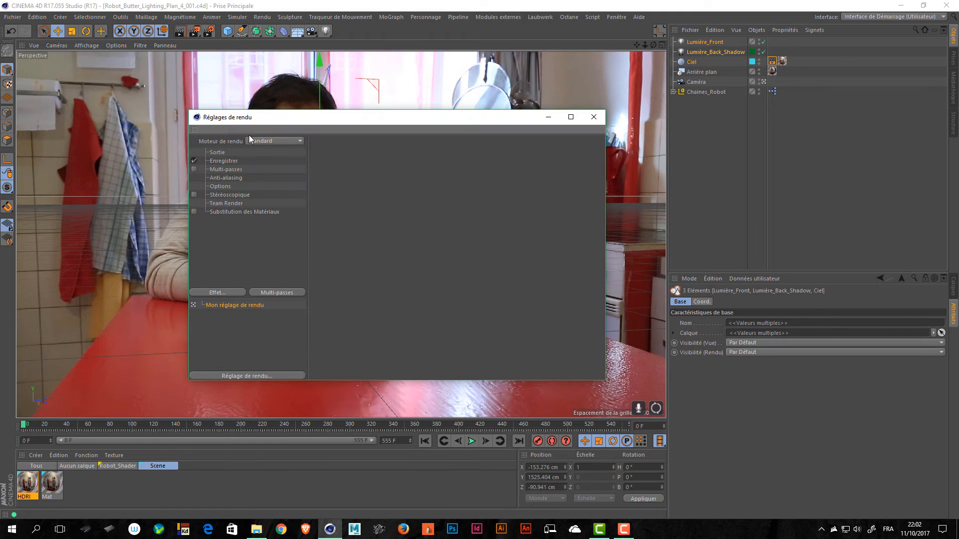
click(266, 143)
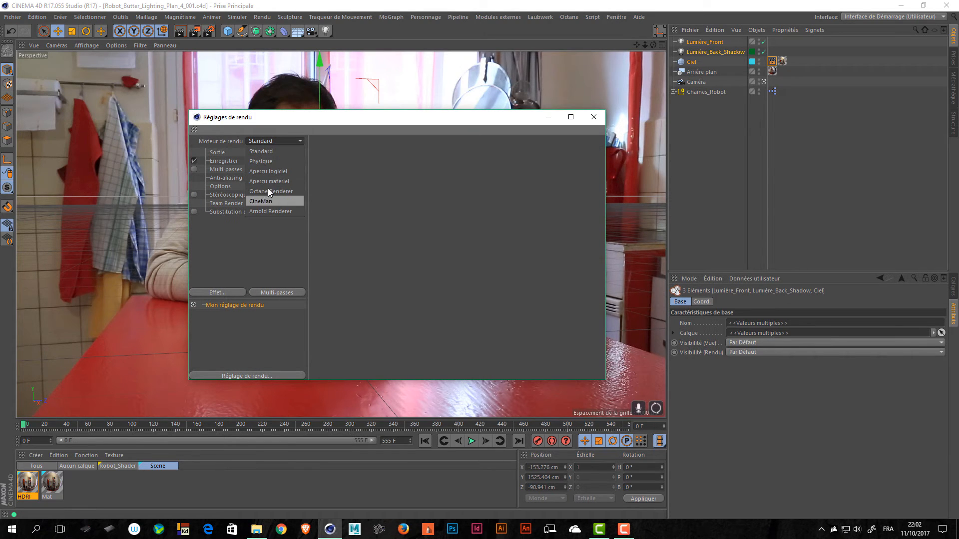
click(276, 162)
click(216, 291)
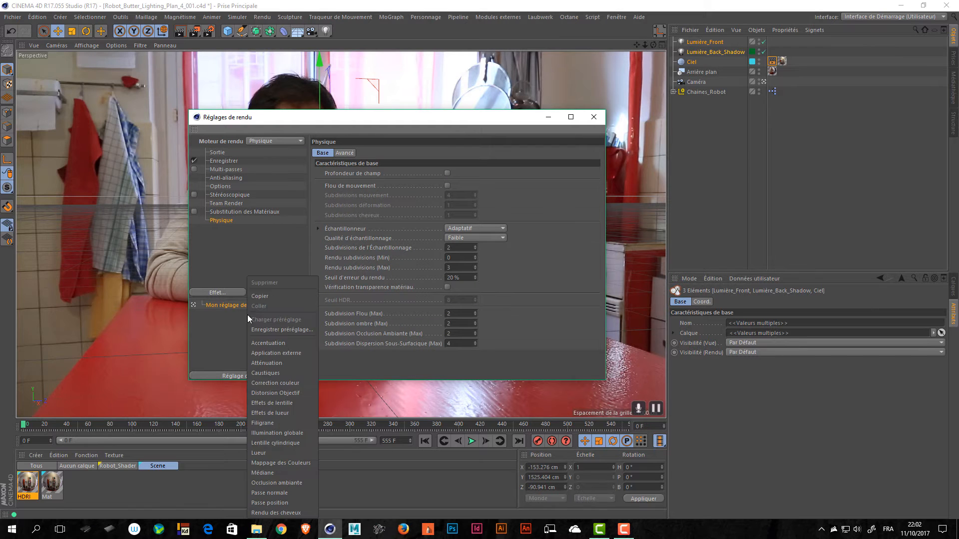
click(301, 435)
click(234, 293)
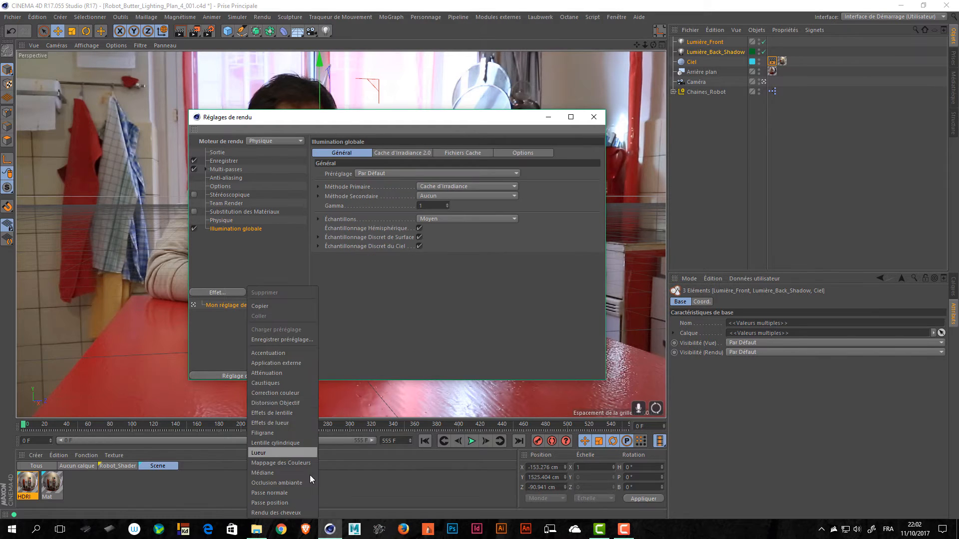
click(300, 482)
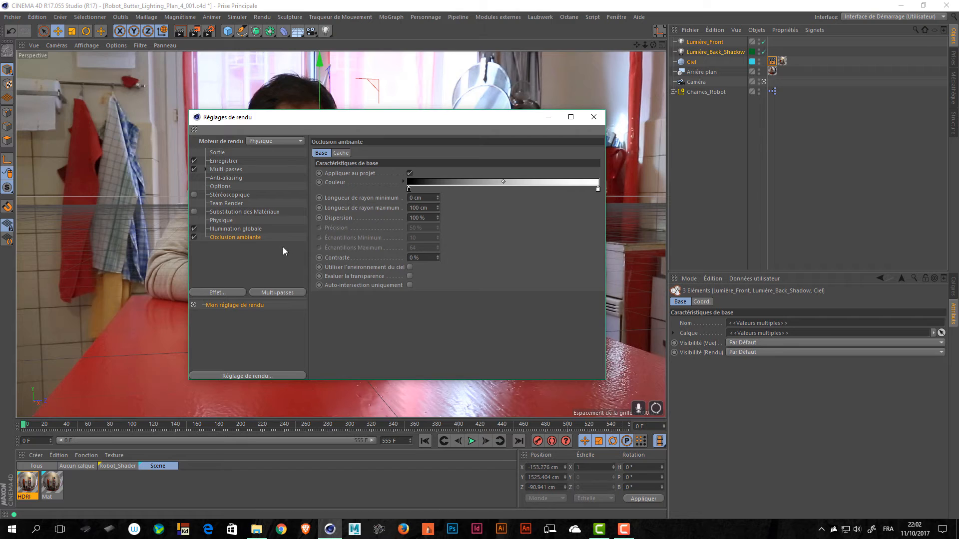
- Set the Physique renderer's Échantillonneur to Progressif and preview the render in the perspective view
click(222, 220)
click(471, 228)
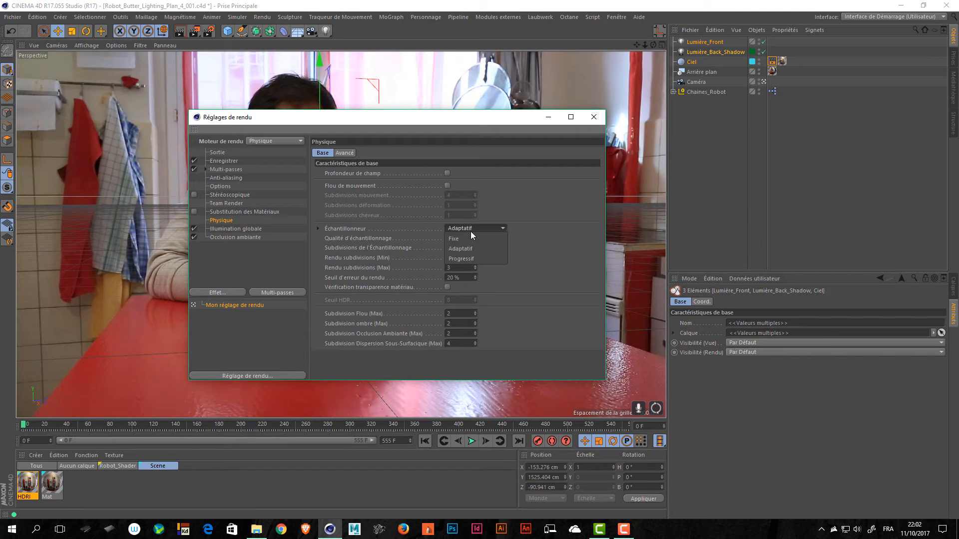
click(462, 259)
click(594, 117)
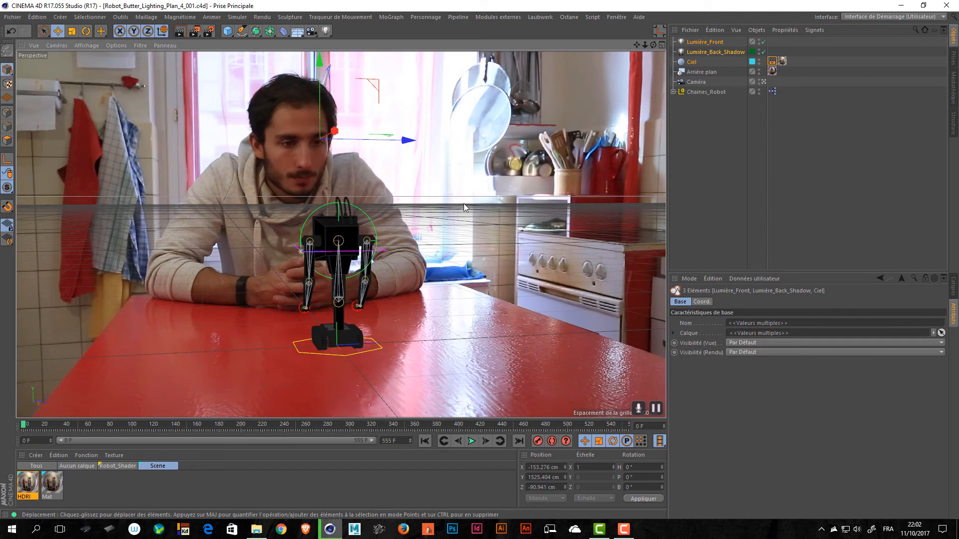
key(ctrl+r)
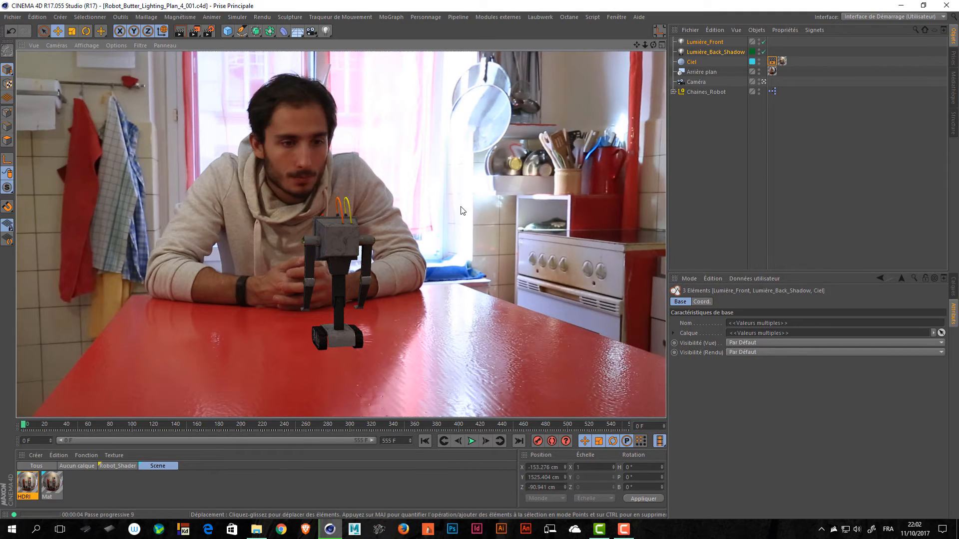
click(463, 210)
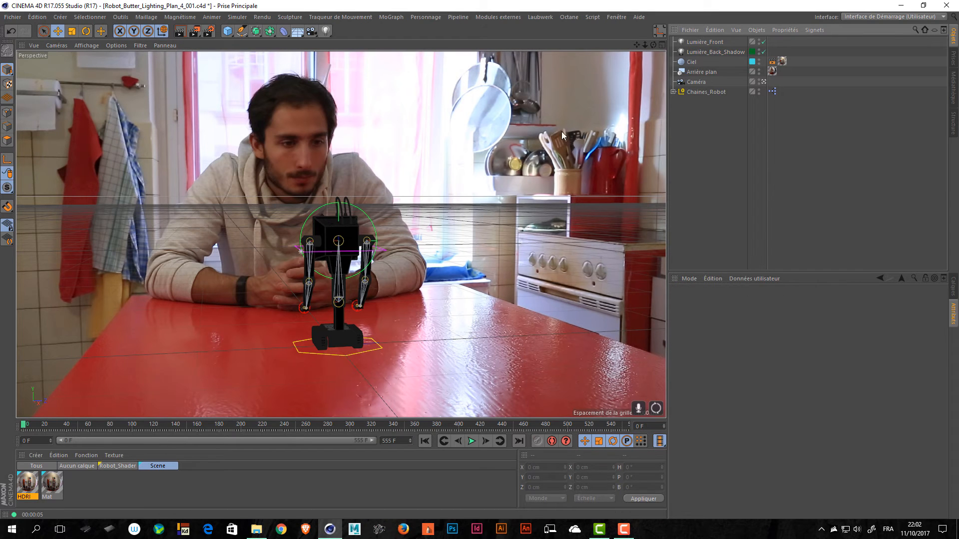
- Add a Sol floor with a copy of the Arrière plan's Plan_04 texture tag and preview the render
click(297, 31)
click(771, 81)
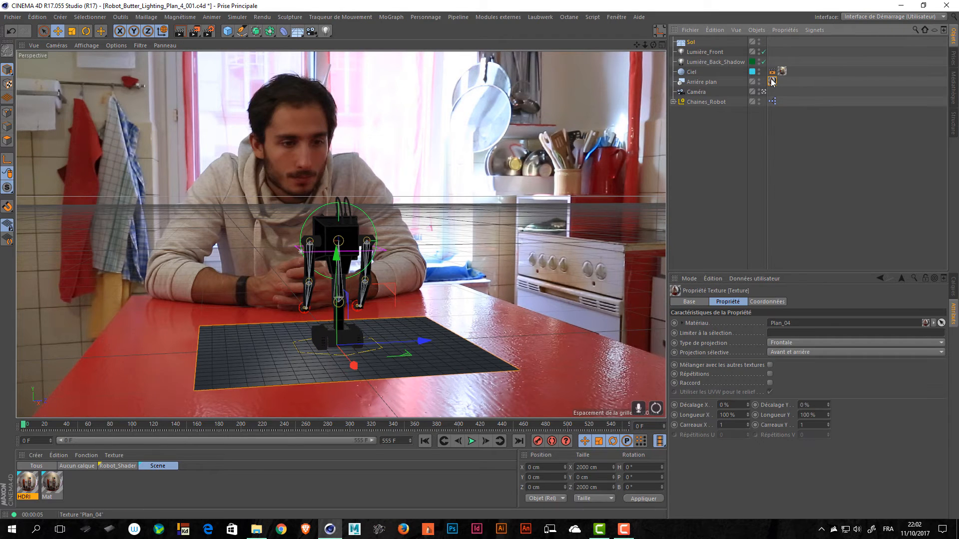
drag(772, 83, 774, 79)
mouse_move(775, 42)
ctrl+mouse_down()
mouse_move(701, 46)
mouse_move(774, 41)
ctrl+mouse_up()
click(778, 33)
click(691, 43)
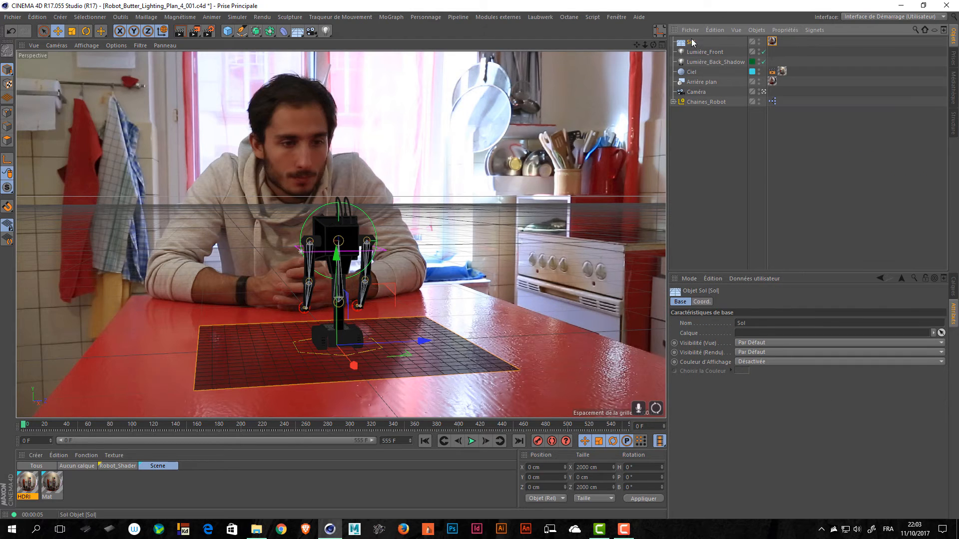
click(773, 42)
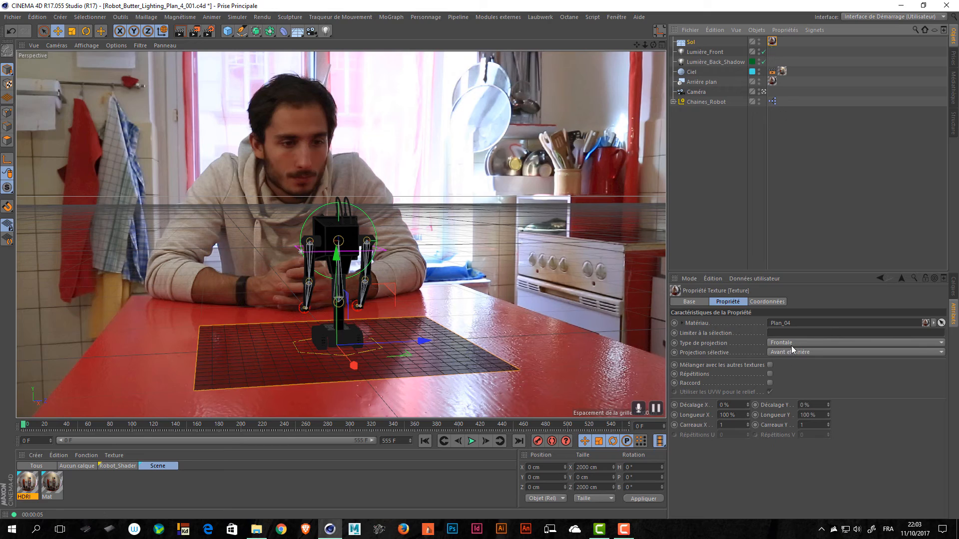
key(ctrl+r)
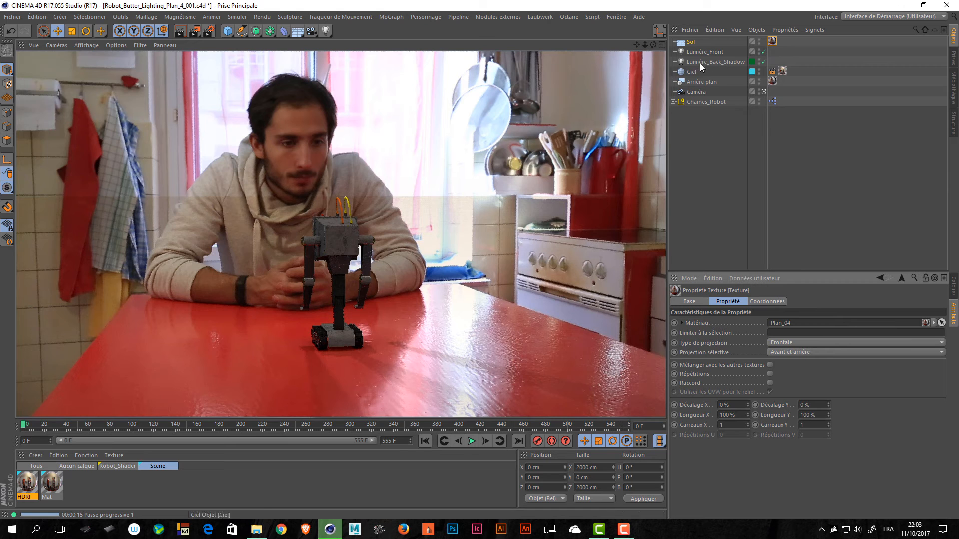
- Add a Rendu tag to the Sol floor and enable Composition avec le fond
click(690, 43)
right_click(689, 43)
mouse_move(724, 48)
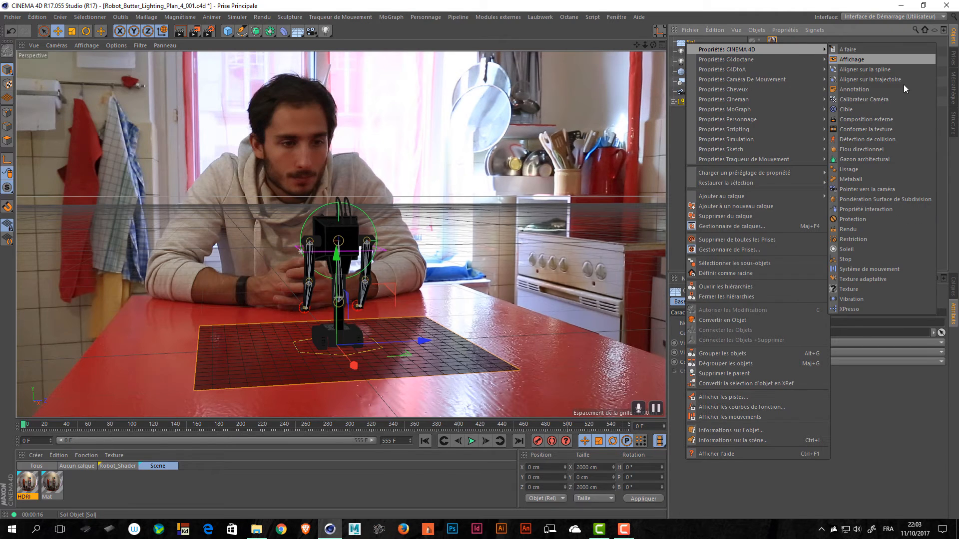
click(879, 229)
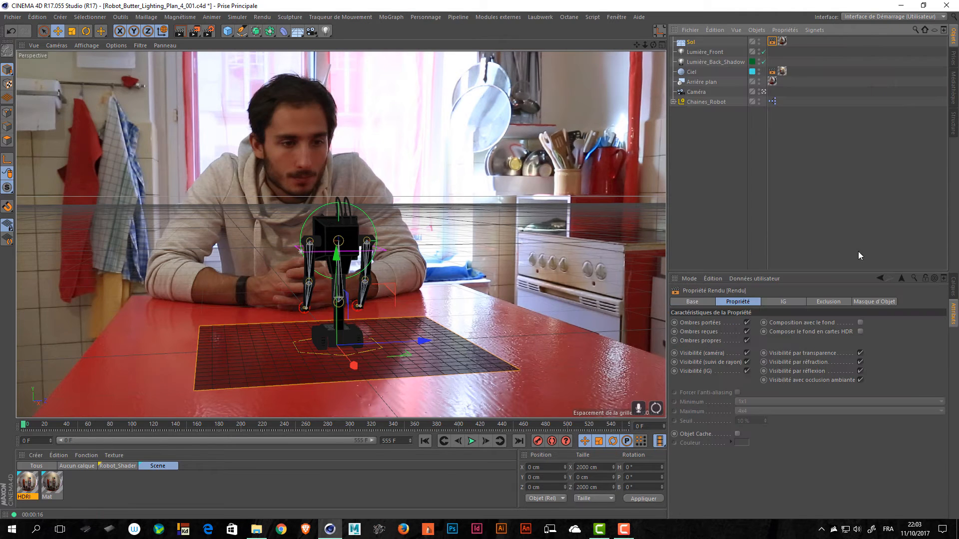
click(859, 323)
click(798, 240)
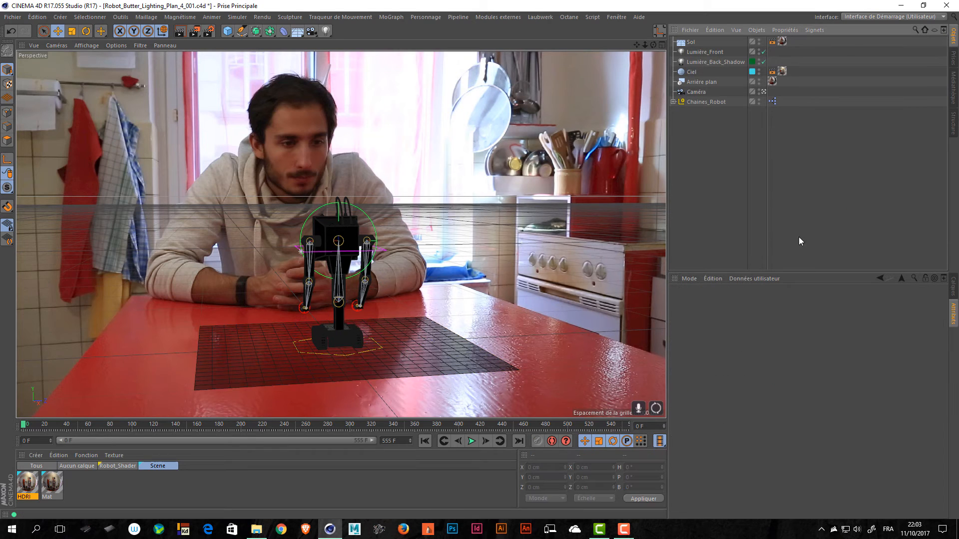
- Render the scene in the Visualiseur and examine how the robot and its shadow sit on the table
click(193, 31)
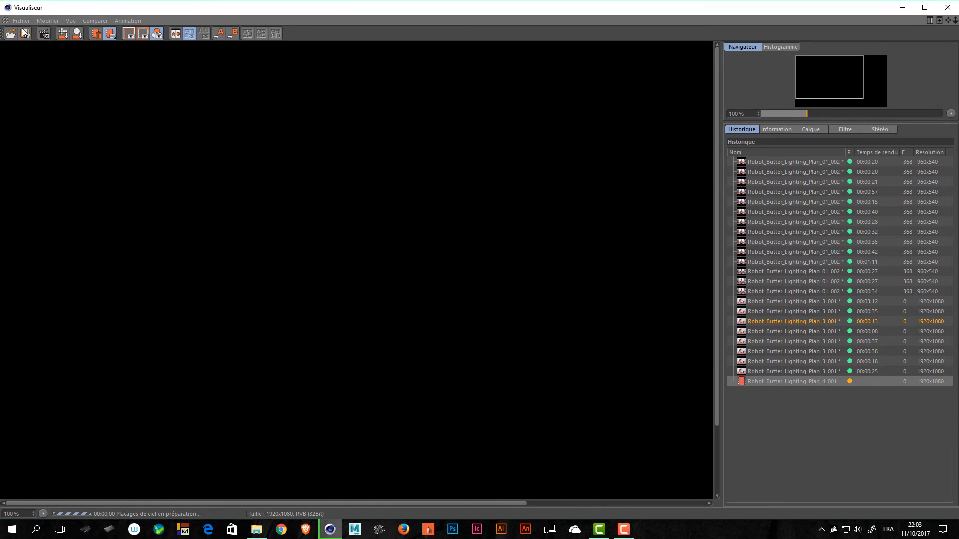
double_click(60, 7)
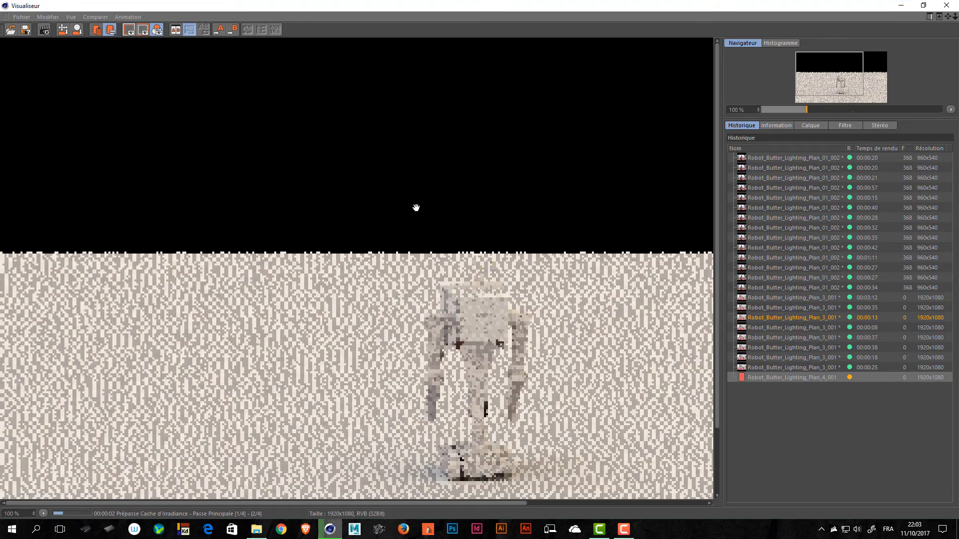
drag(394, 331, 205, 160)
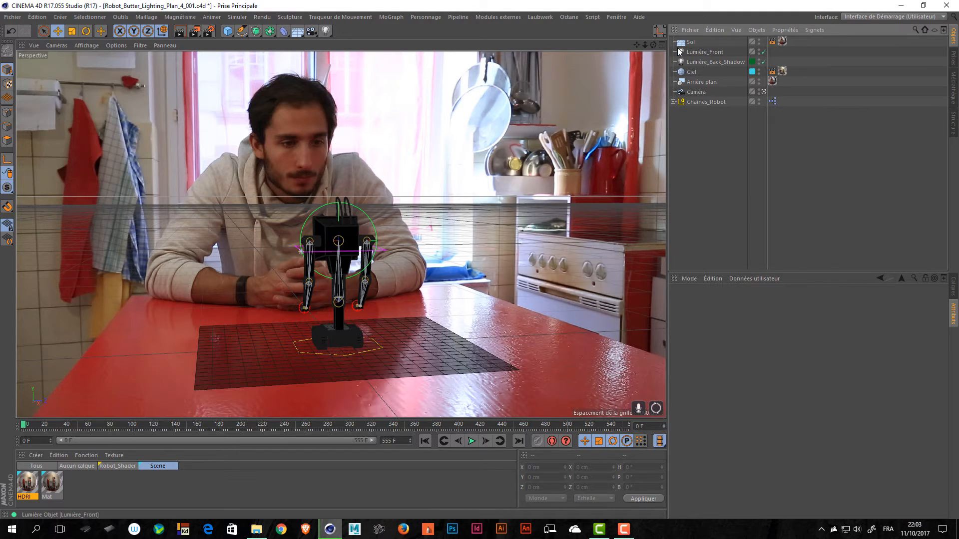
- Raise the Lumière_Back_Shadow light and shift it closer to the robot, to about X -553 cm and Y 1303 cm
click(662, 46)
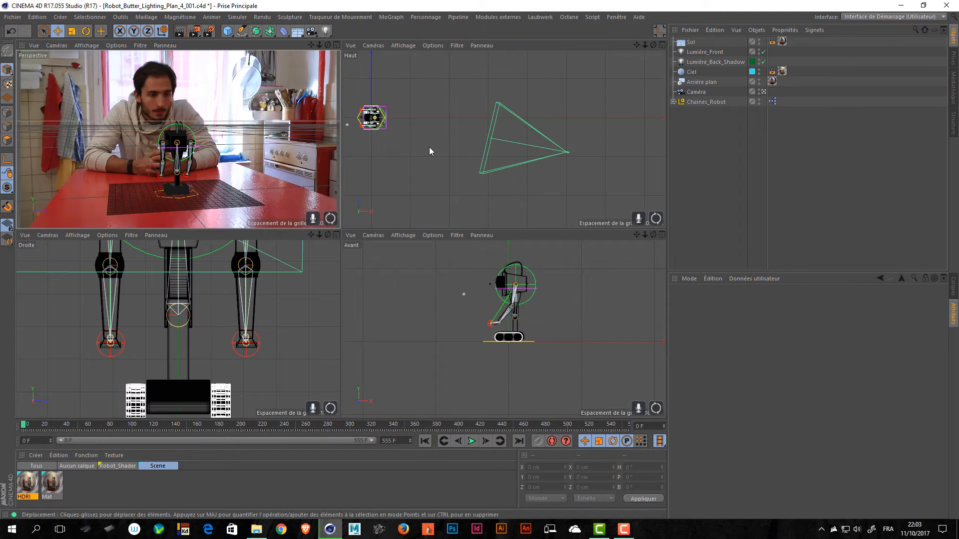
mouse_move(426, 146)
alt+right_down()
mouse_move(377, 156)
mouse_move(424, 150)
alt+right_up()
alt+middle_drag(420, 151, 503, 168)
alt+right_drag(440, 157, 512, 154)
alt+middle_drag(530, 152, 520, 170)
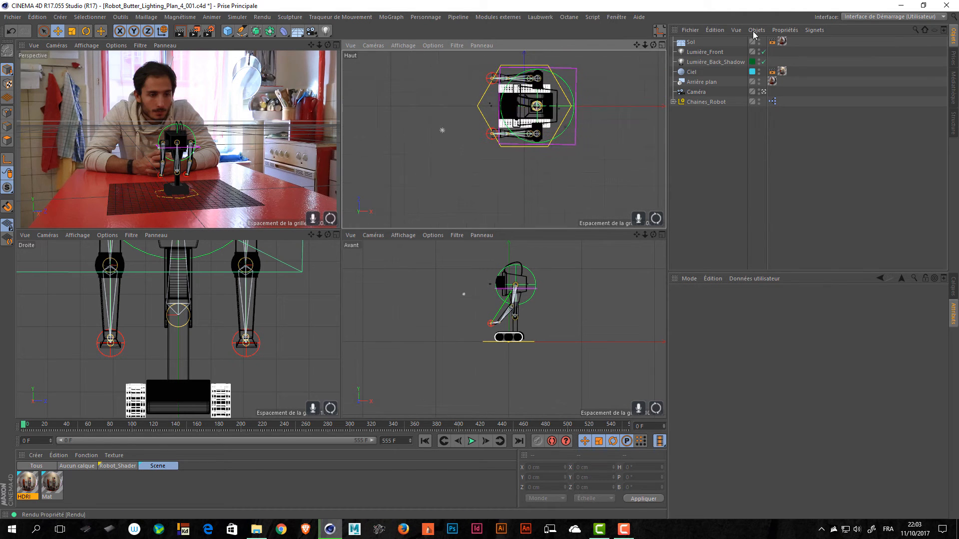
click(705, 53)
shift+click(699, 62)
alt+right_drag(565, 118, 556, 165)
alt+middle_drag(556, 165, 521, 207)
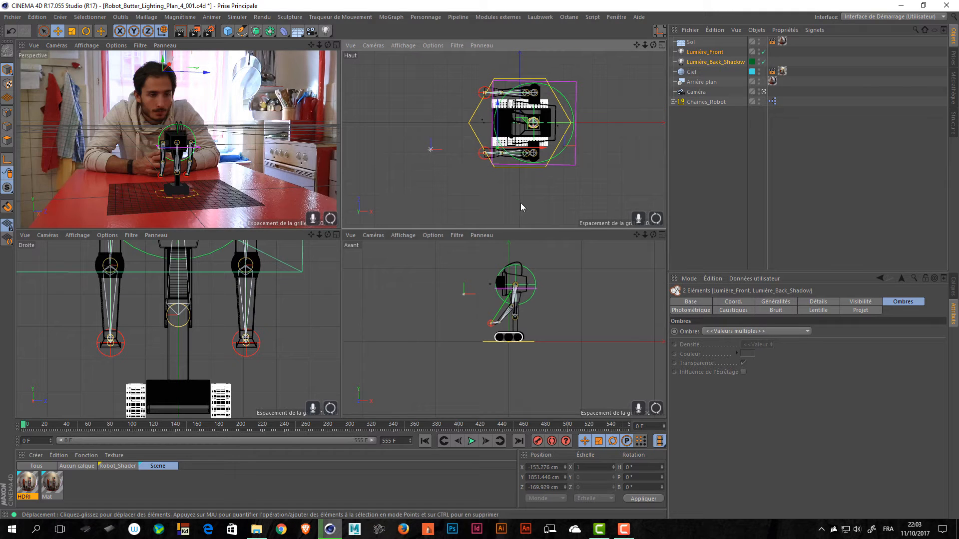
click(700, 63)
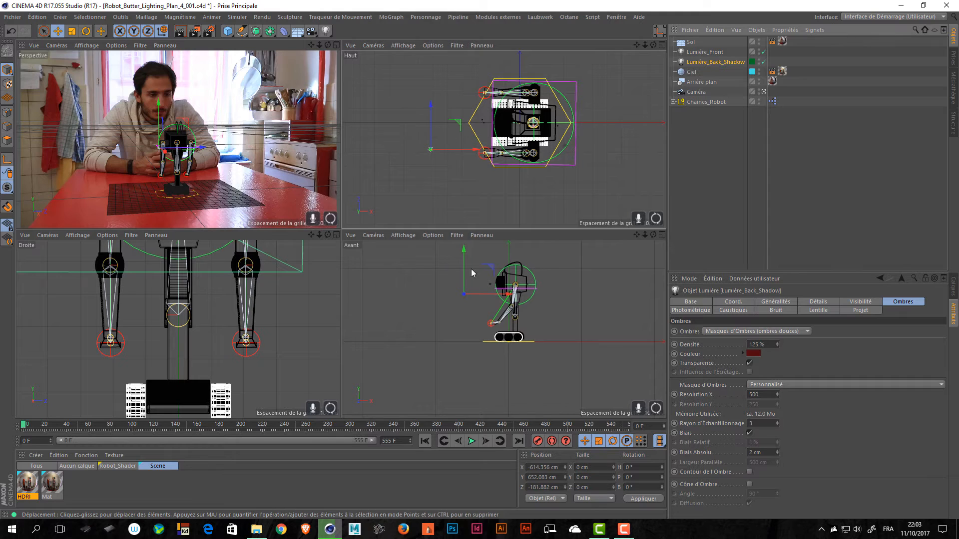
drag(464, 275, 502, 247)
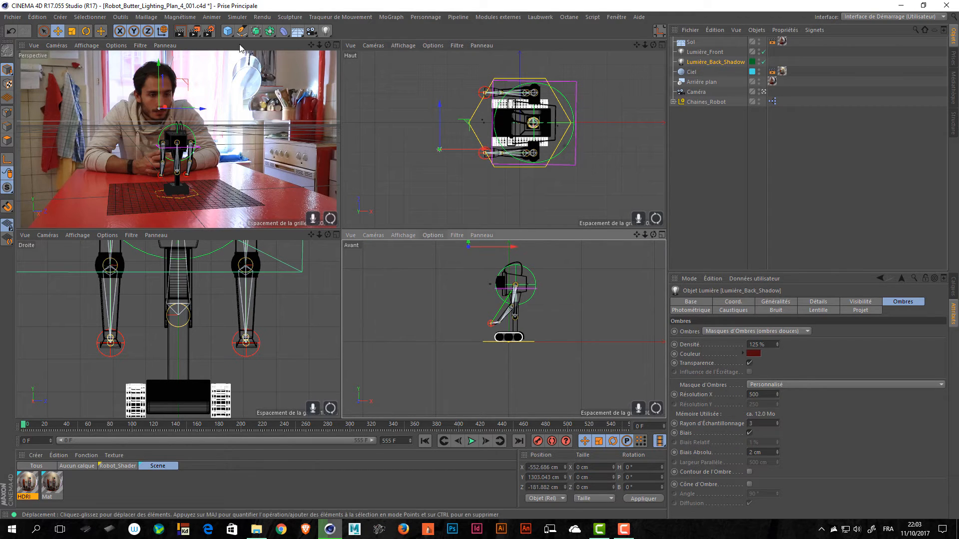
- Stop the running Visualiseur render and preview the enlarged perspective view to check the robot's shadow
click(194, 31)
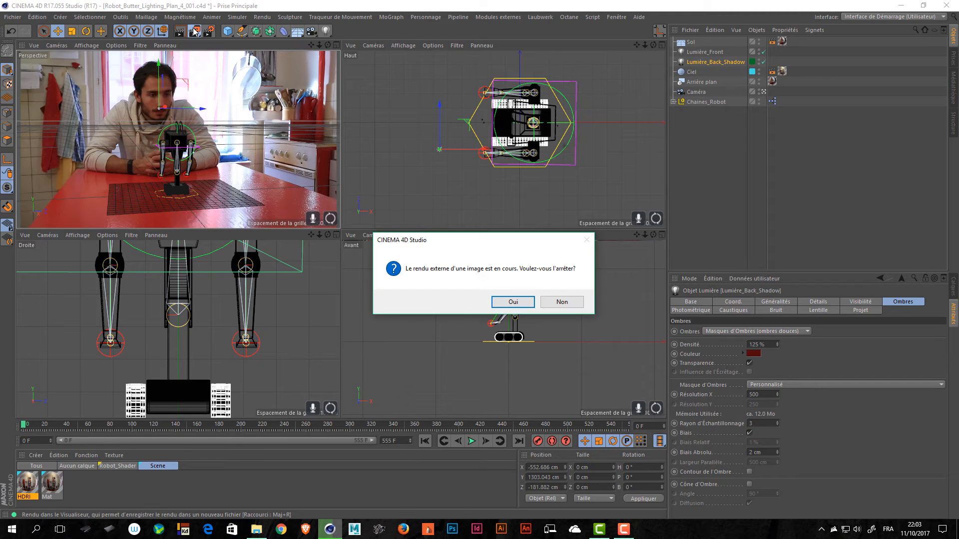
click(515, 304)
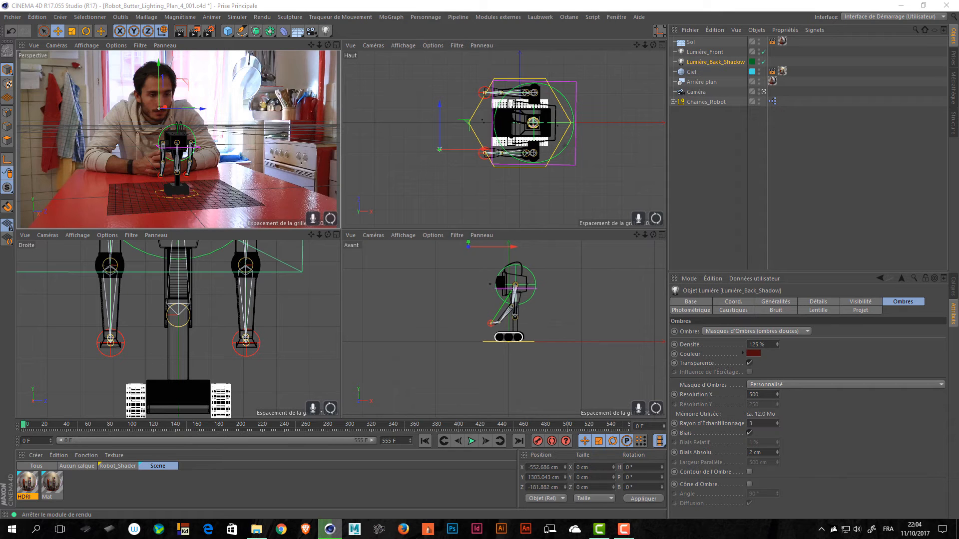
click(710, 180)
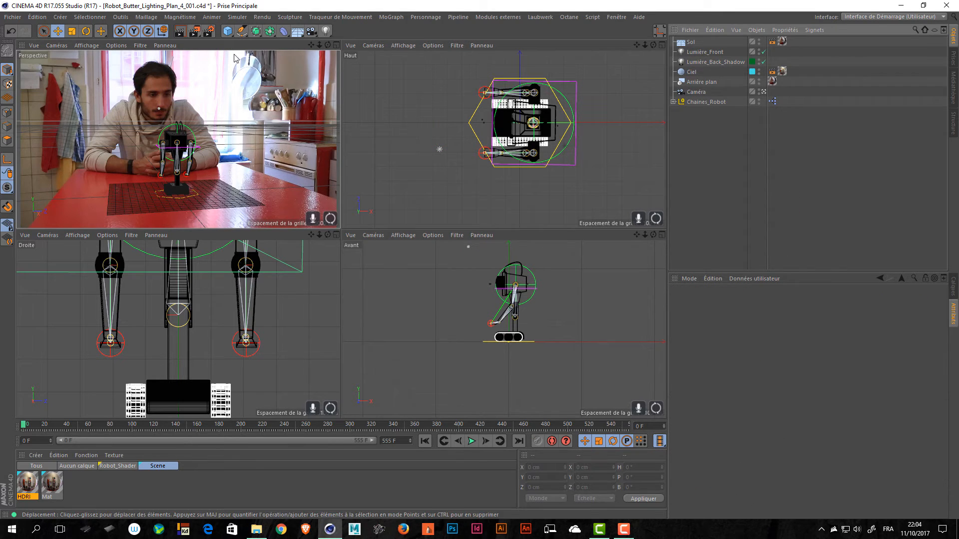
middle_click(320, 55)
click(180, 32)
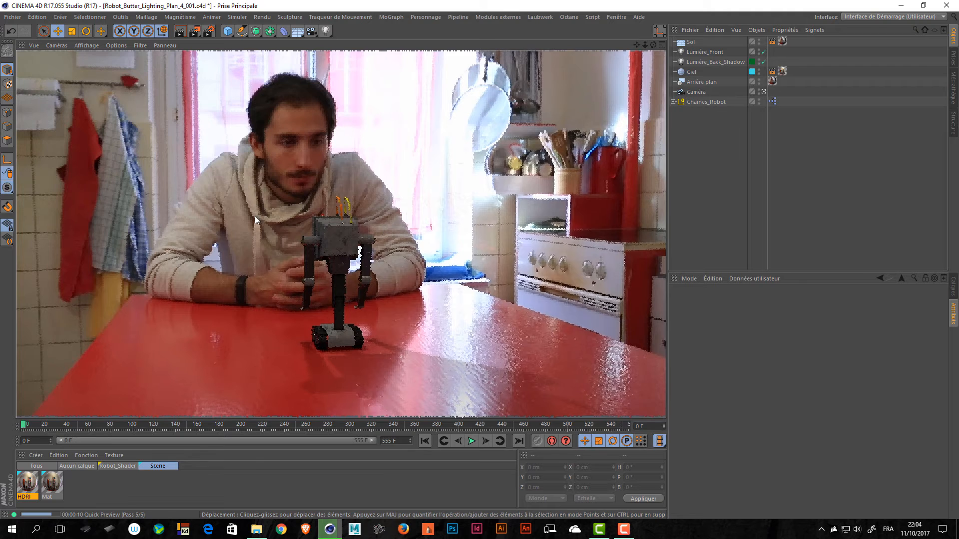
click(732, 148)
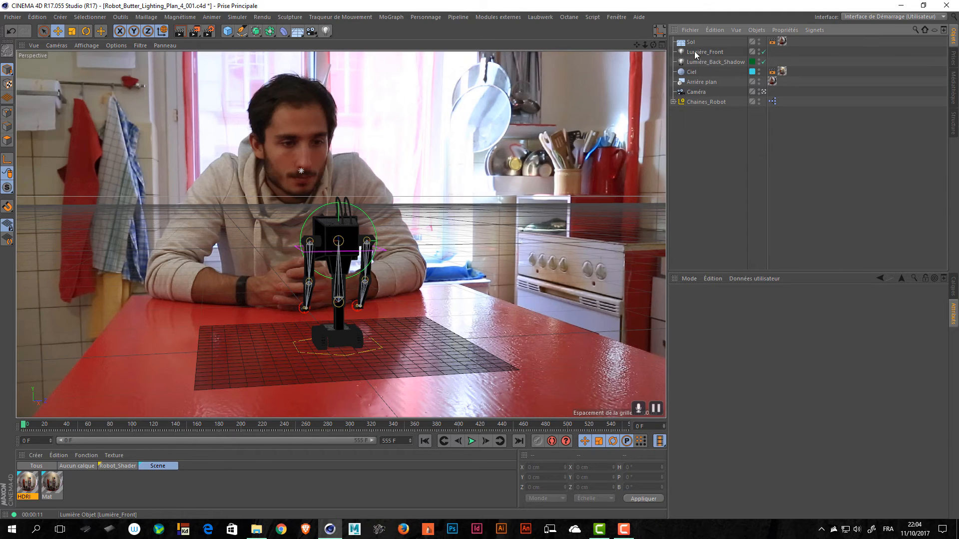
- Move Lumière_Back_Shadow above the robot to about X -251 cm and Y 1461 cm, and preview the render
click(686, 64)
middle_click(456, 201)
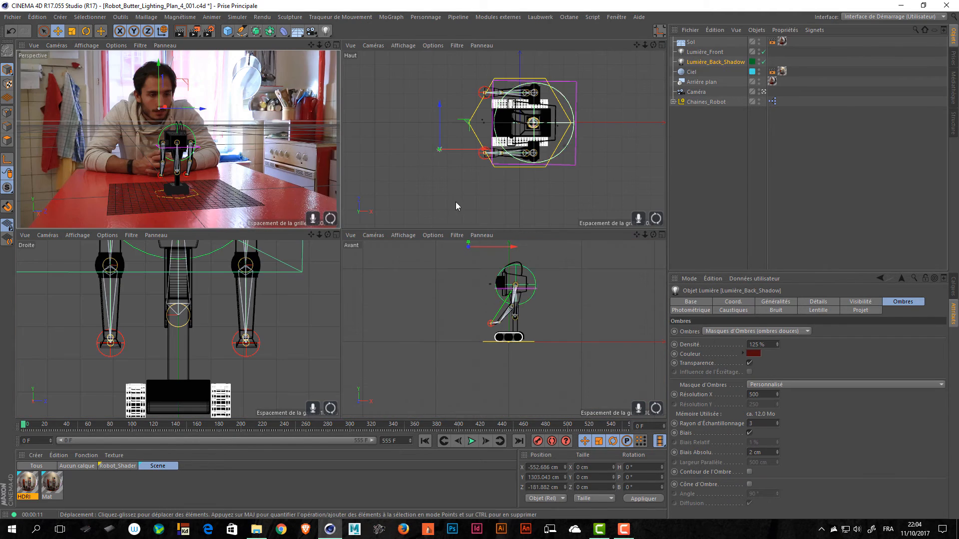
alt+middle_drag(477, 268, 472, 324)
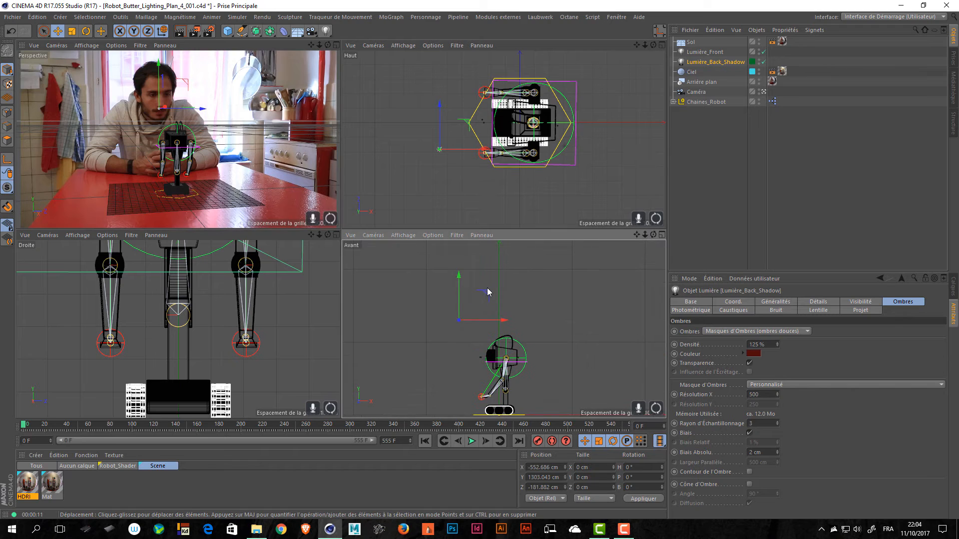
drag(483, 289, 504, 286)
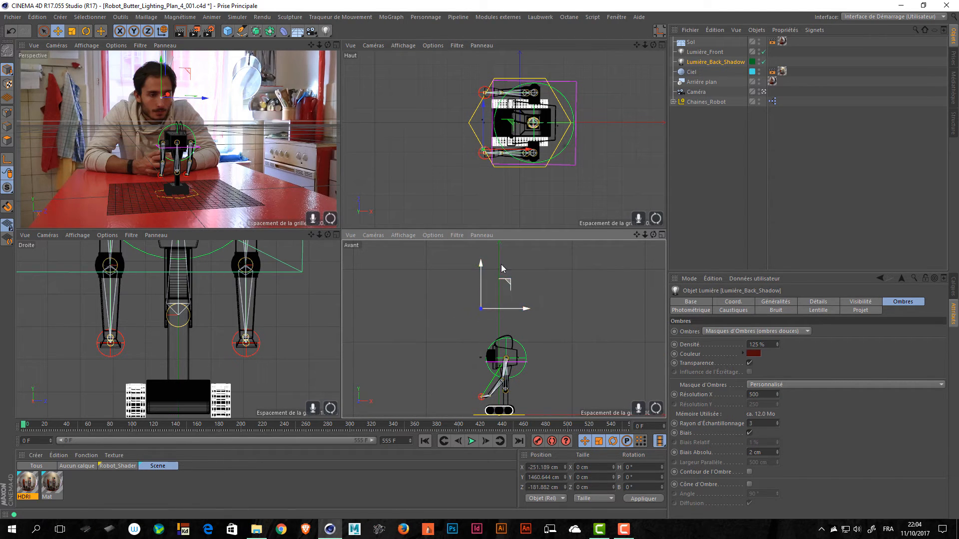
click(181, 31)
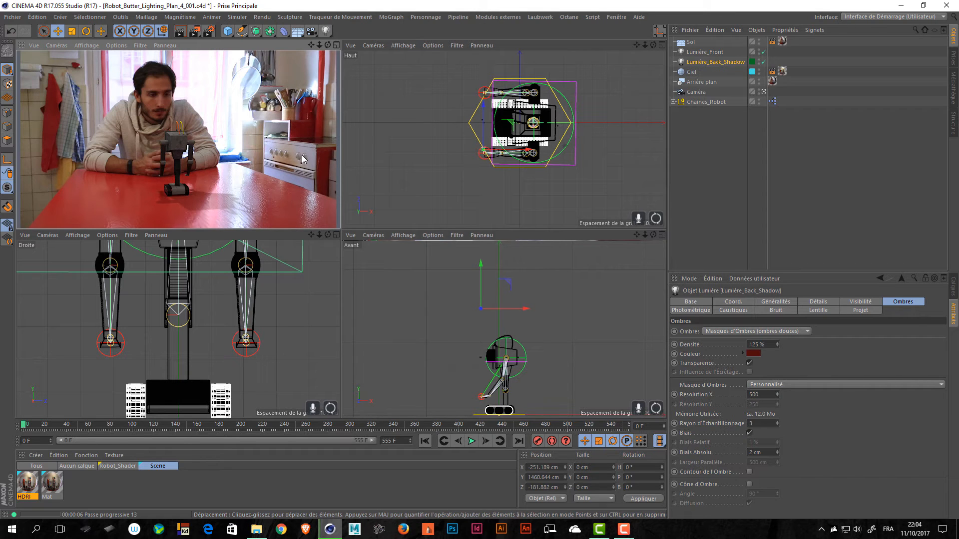
- Move the Lumière_Front light in the top view to about X 552 cm and Z -20 cm
click(704, 52)
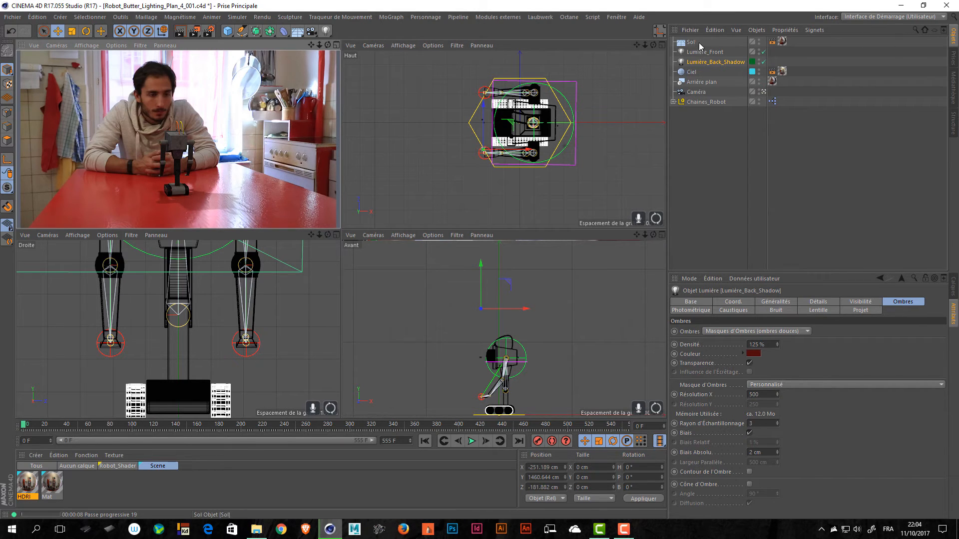
drag(582, 136, 628, 103)
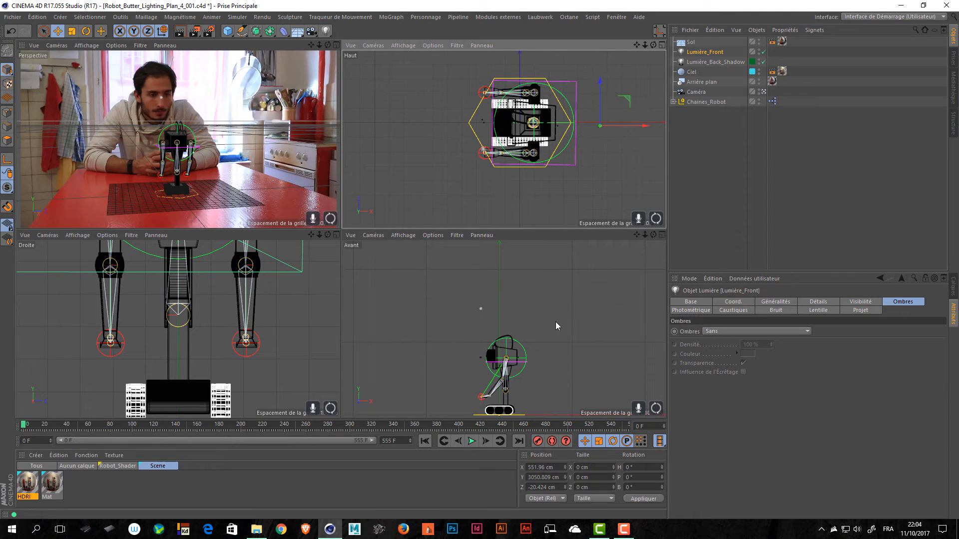
- Lower the Lumière_Front light in the front view to a height of about Y 1975 cm
scroll(557, 321, down, 6)
scroll(557, 321, up, 3)
drag(547, 251, 415, 192)
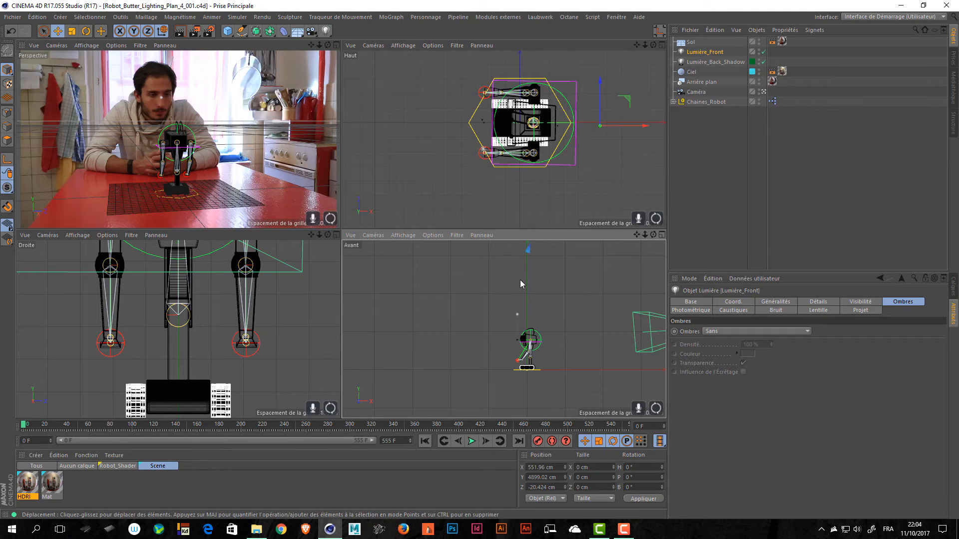
scroll(550, 277, down, 3)
alt+middle_drag(520, 326, 502, 385)
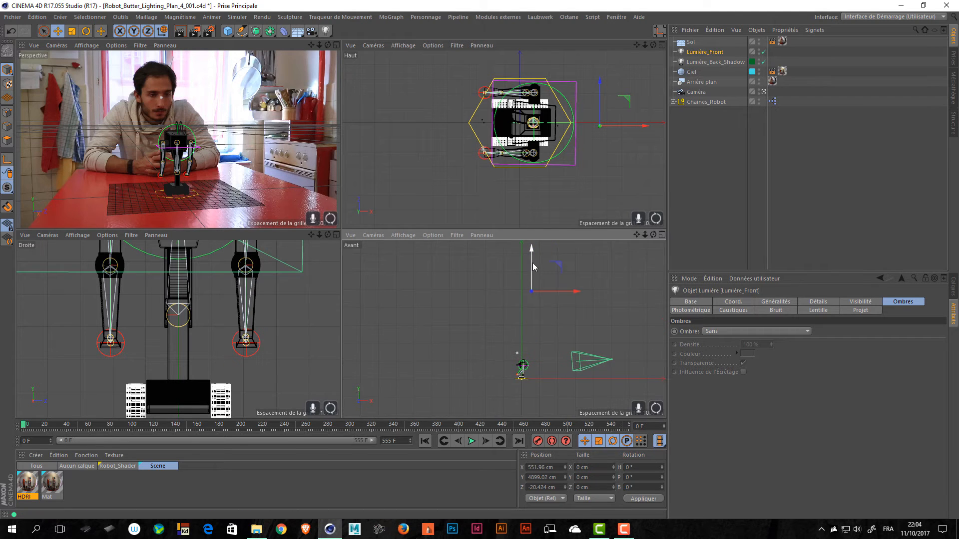
drag(532, 264, 533, 316)
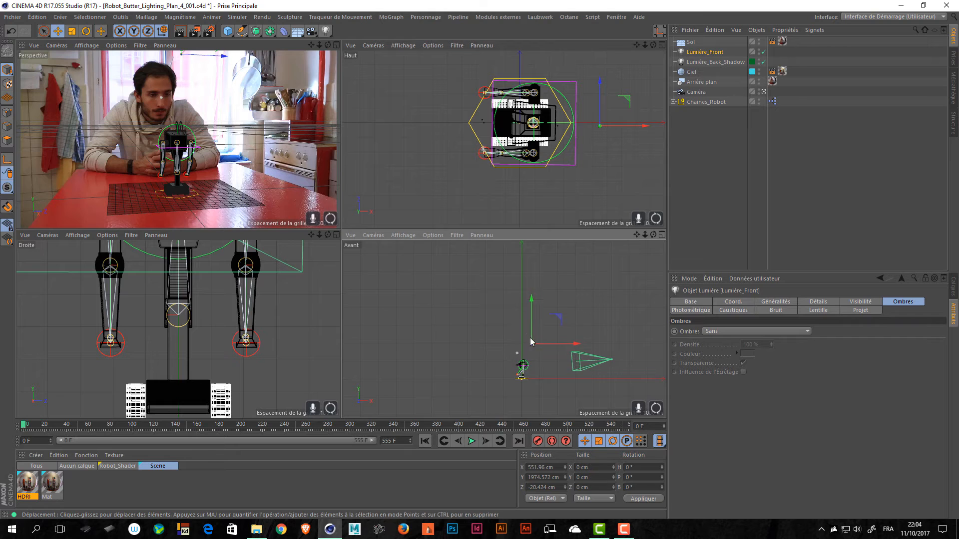
- Save the Plan 4 scene and preview the render in the perspective view, enlarging that view
scroll(561, 274, up, 4)
key(ctrl+s)
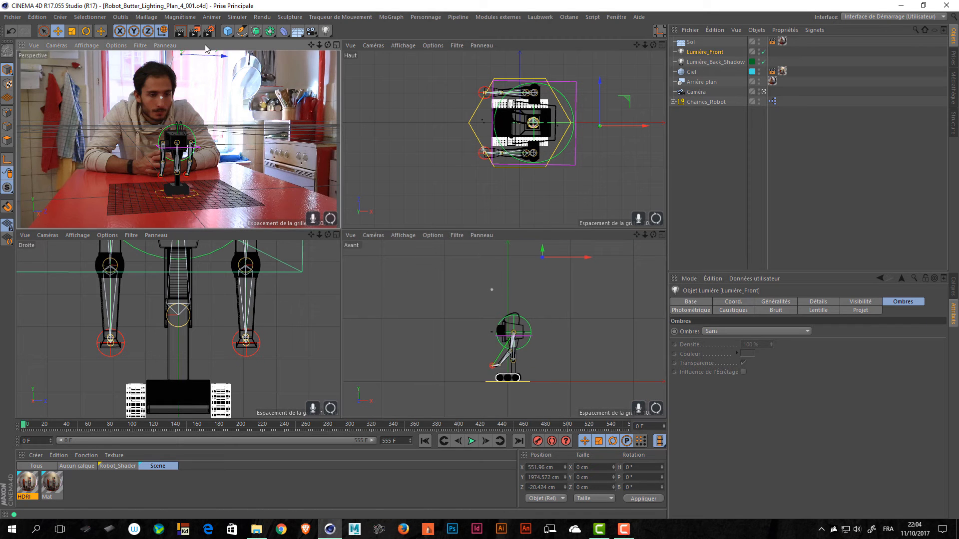
key(ctrl+r)
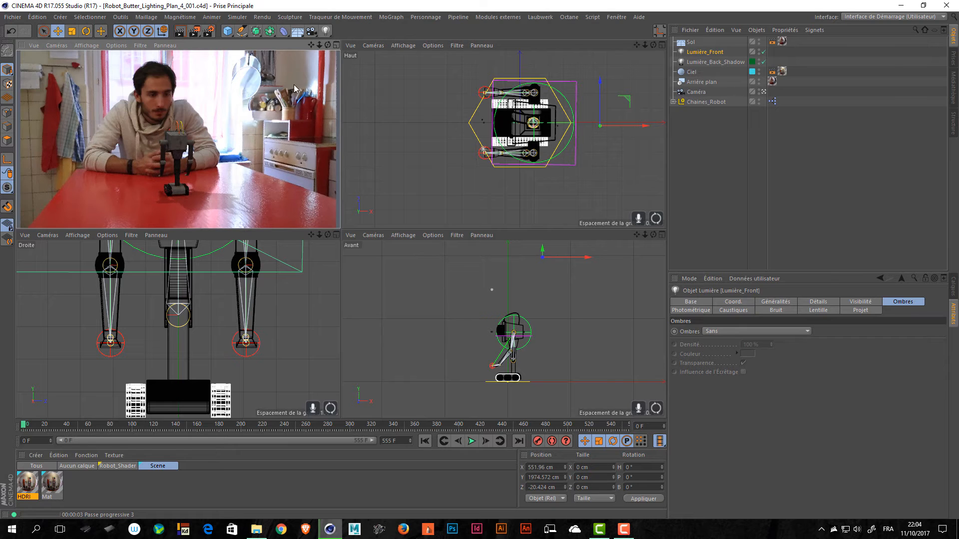
click(336, 45)
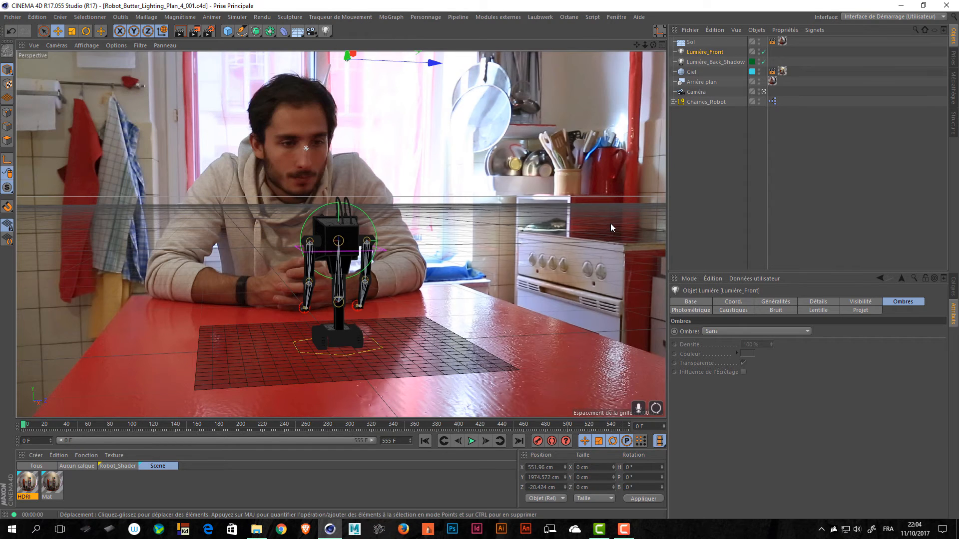
- Make the Ciel sky visible to the camera, rotate it to a heading of about 483°, and save the scene
click(782, 71)
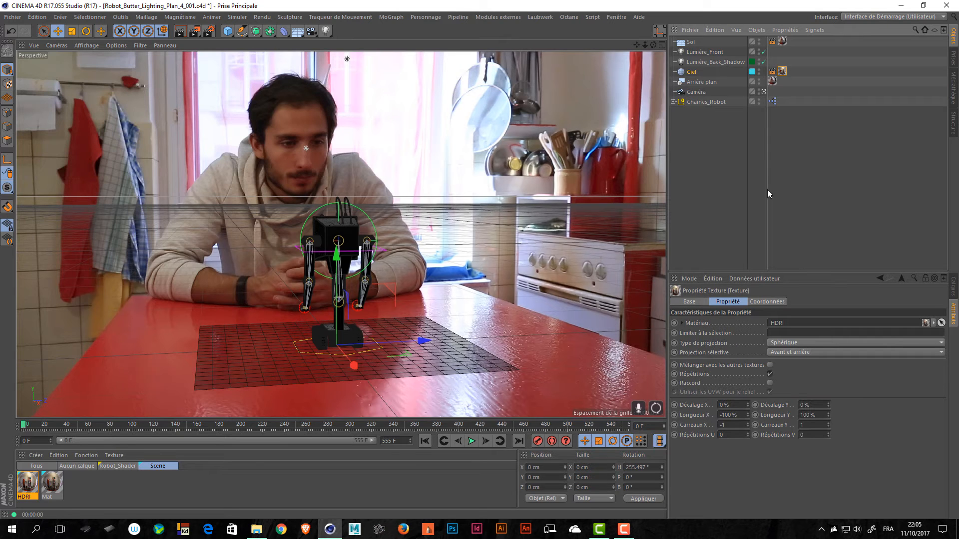
click(772, 71)
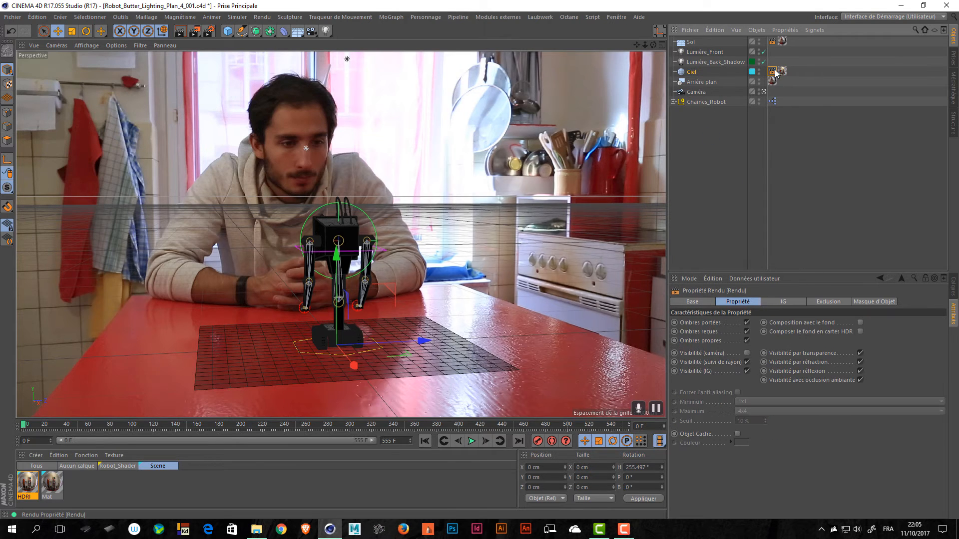
click(746, 353)
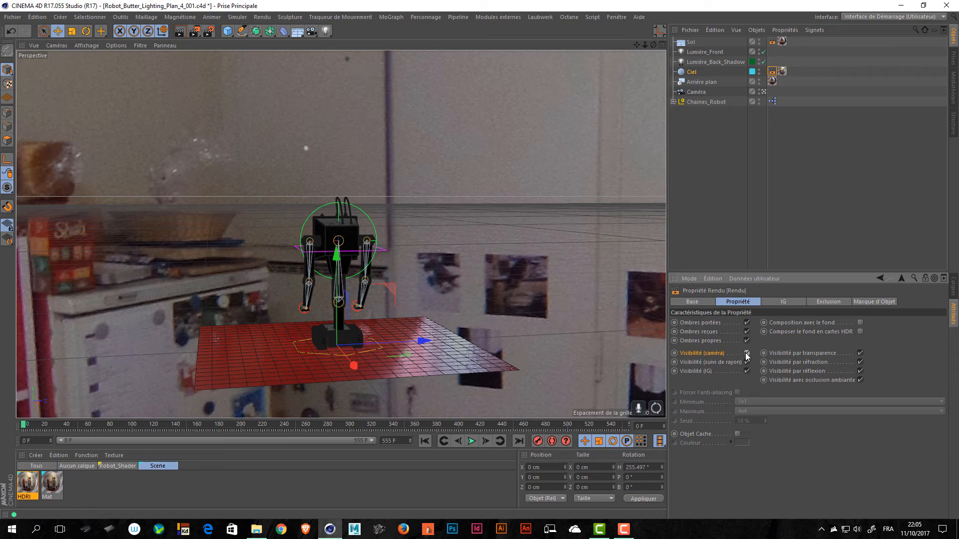
key(r)
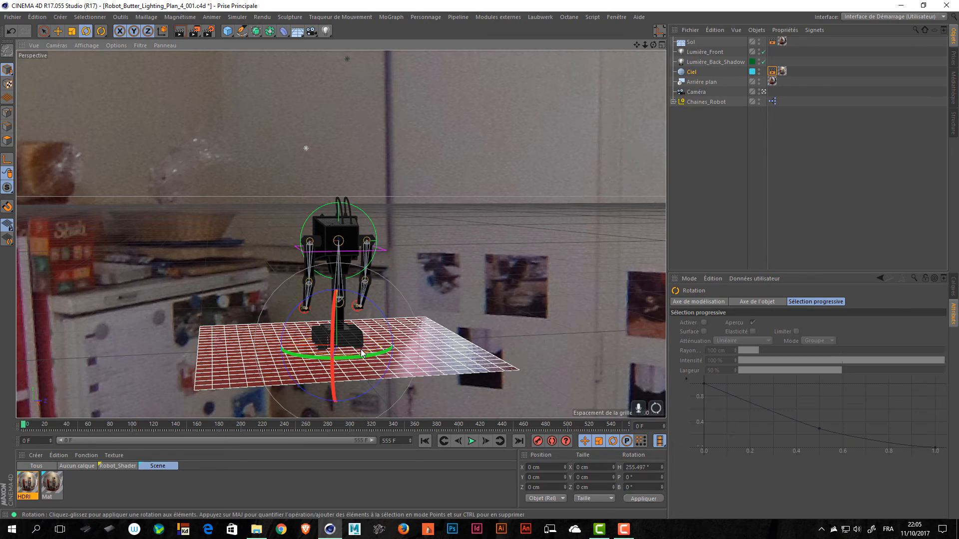
drag(361, 353, 213, 334)
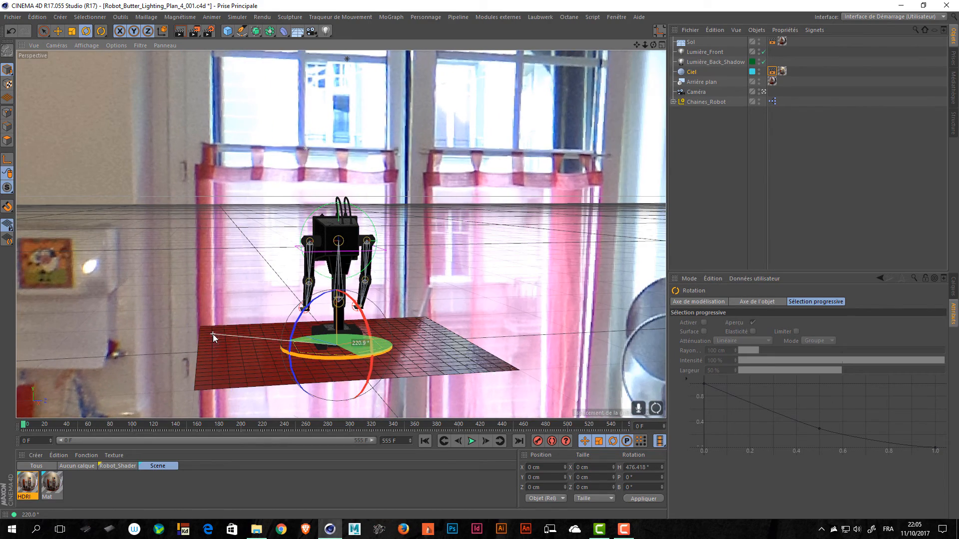
click(771, 73)
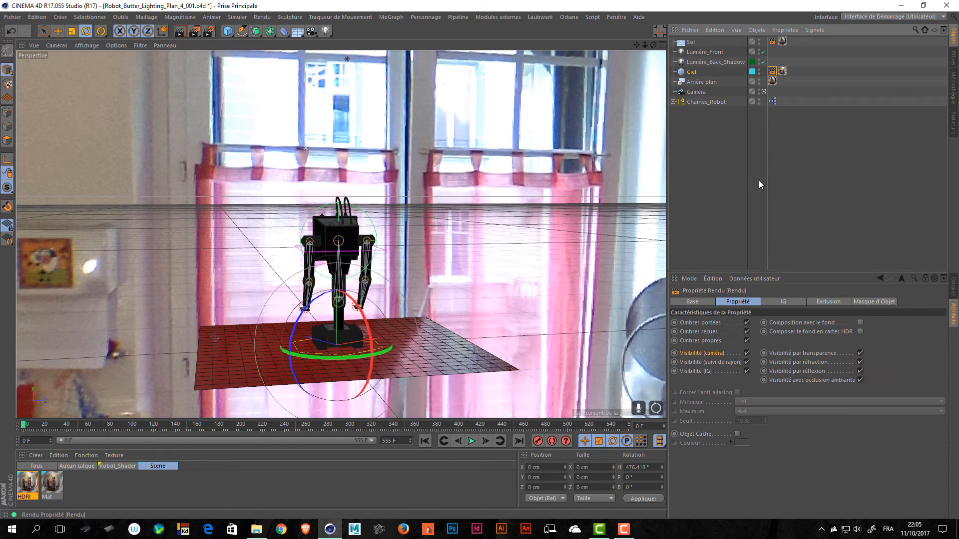
click(747, 353)
click(747, 352)
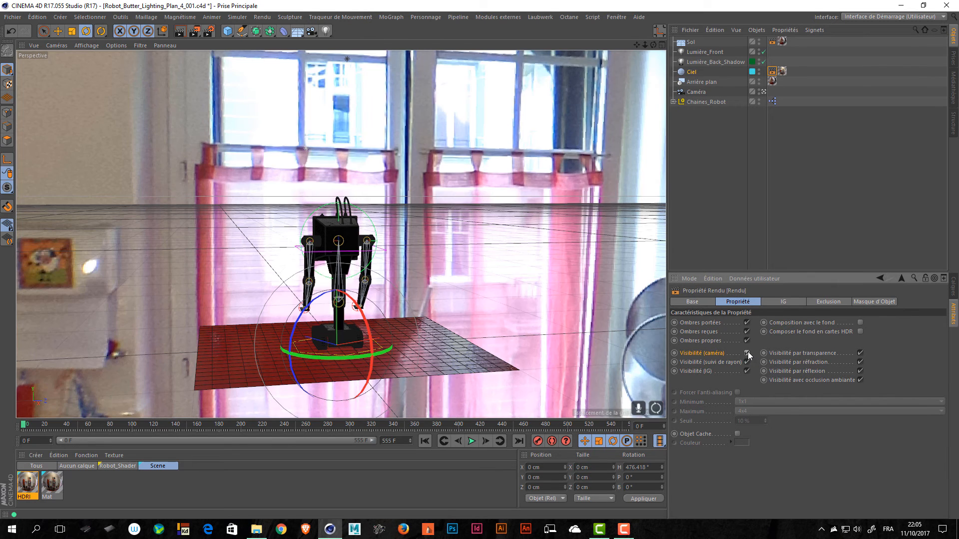
drag(347, 356, 355, 357)
key(ctrl+s)
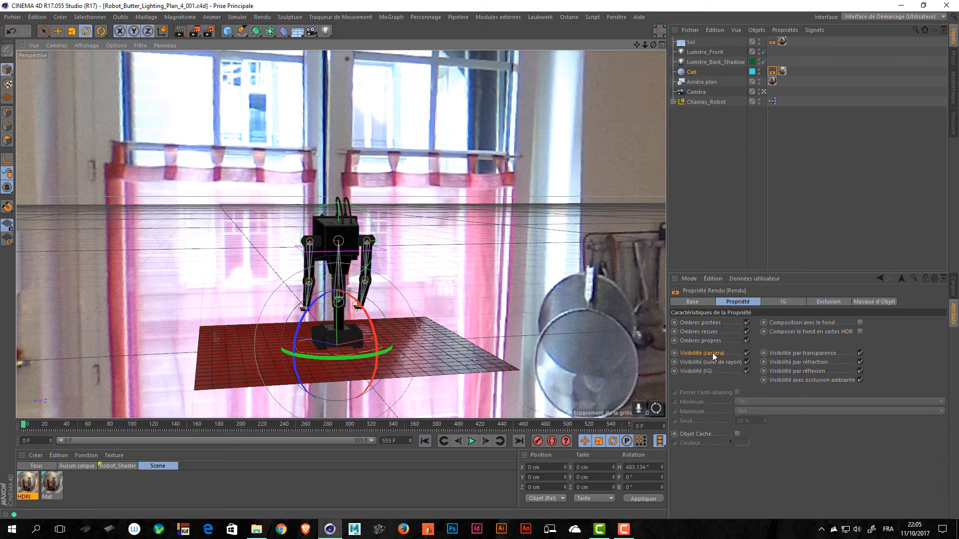
- Turn off the Ciel sky's camera visibility and preview the render over the background photo
click(748, 352)
click(772, 205)
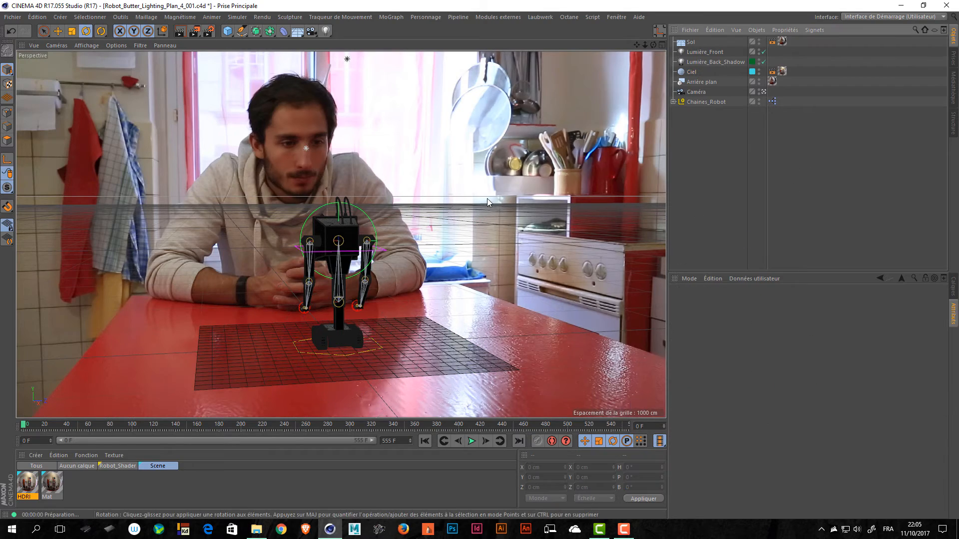
key(ctrl+r)
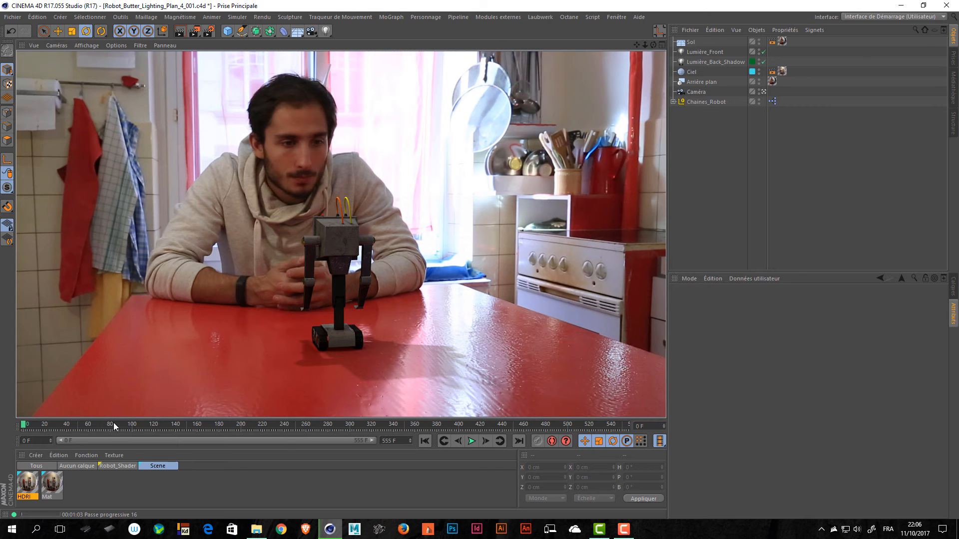
- Move the timeline to frame 291 and save the Plan 4 scene
drag(113, 423, 340, 444)
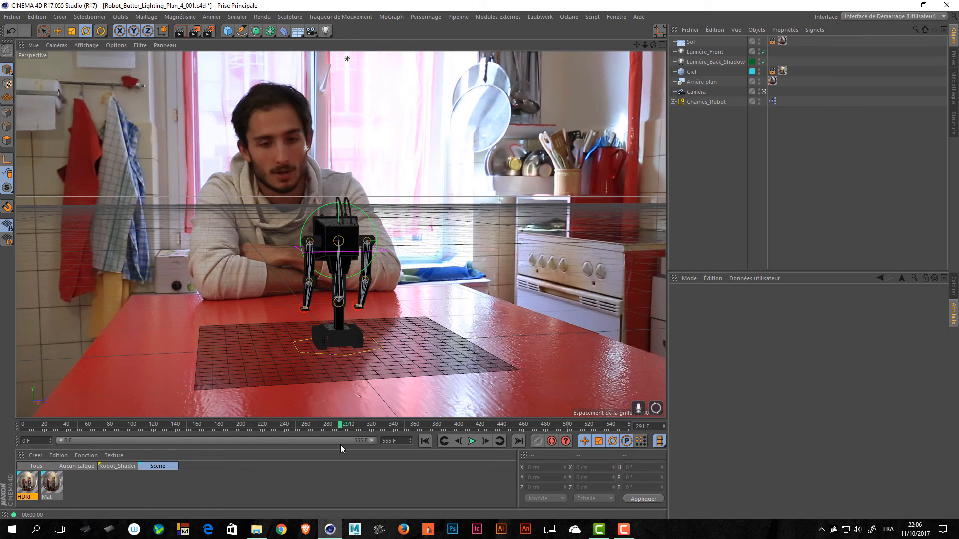
key(ctrl+s)
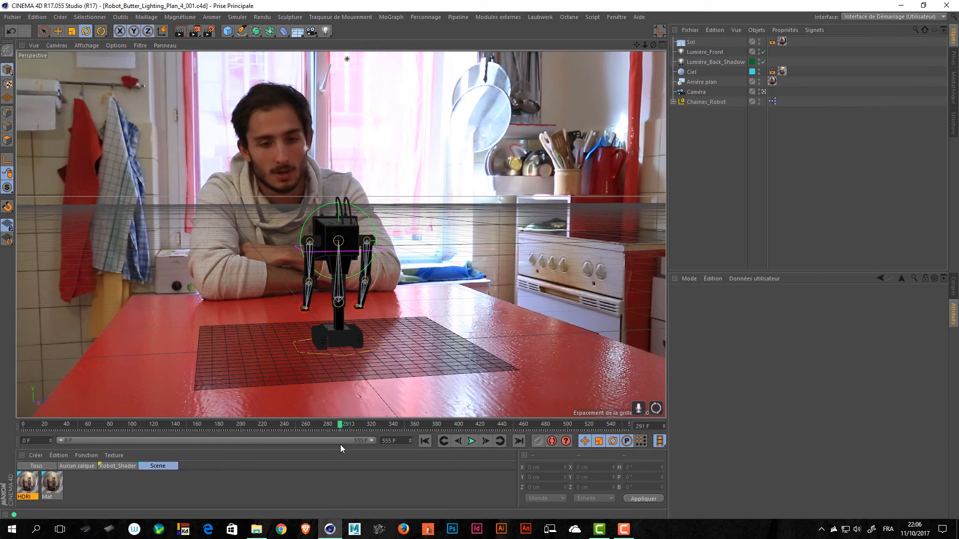
- Switch to Robot_Butter_Lighting_Plan_01_002.c4d, preview its render for comparison and move its timeline to frame 379
click(352, 338)
key(v)
mouse_move(441, 379)
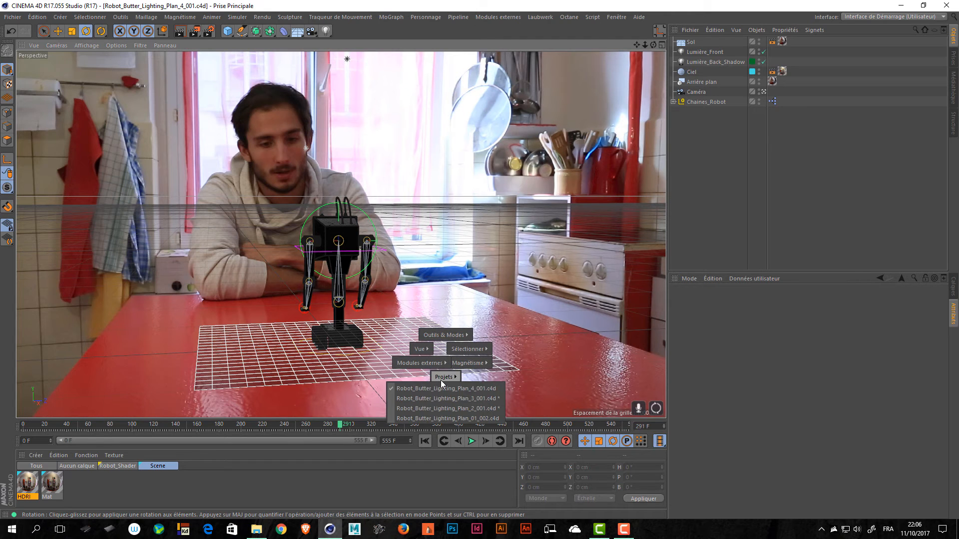
click(439, 415)
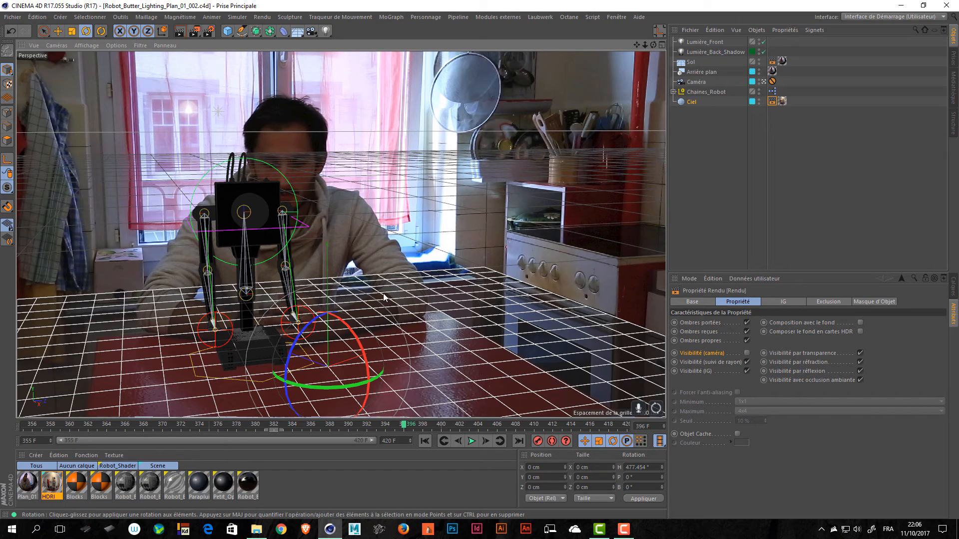
key(ctrl+r)
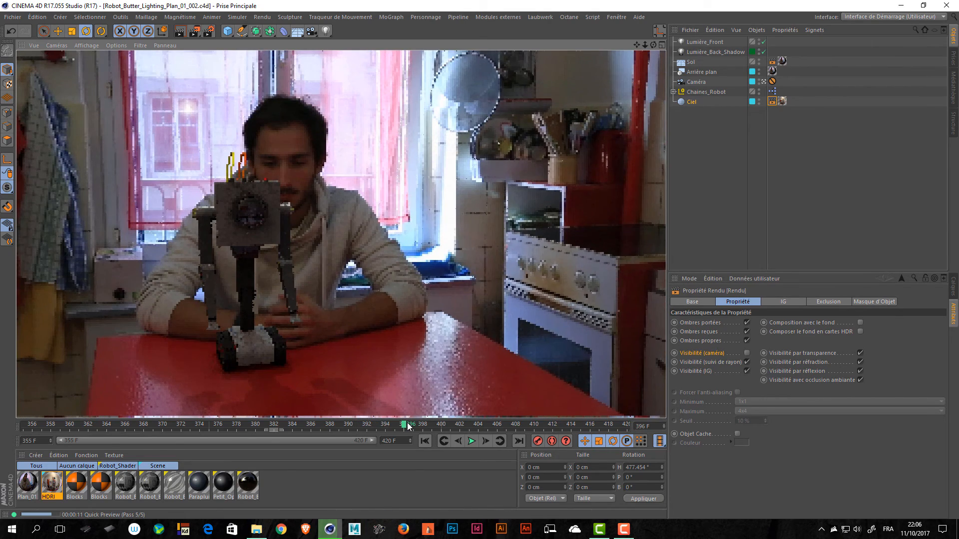
drag(408, 425, 247, 427)
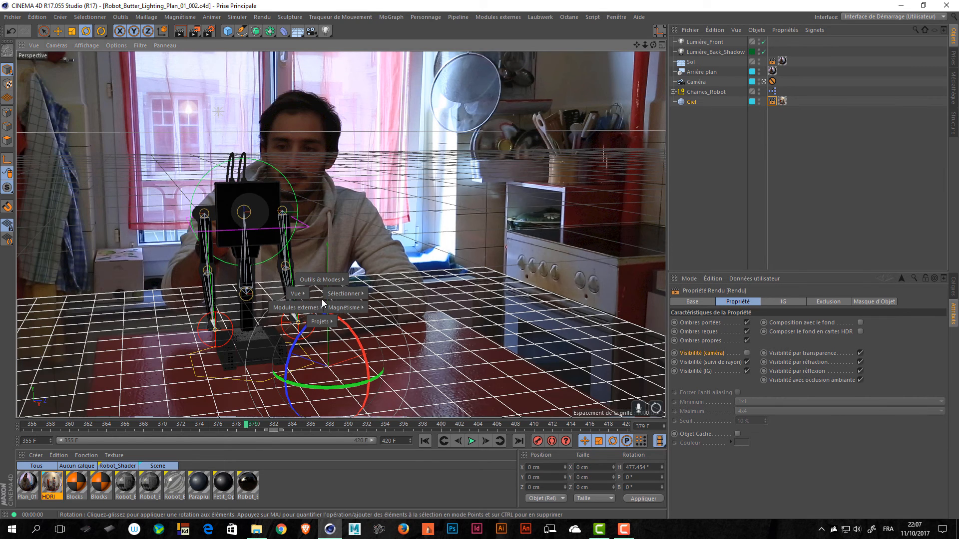
- Return to the Plan 4 project, scale up the whole Chaines_Robot rig uniformly, and save the scene
key(v)
click(331, 330)
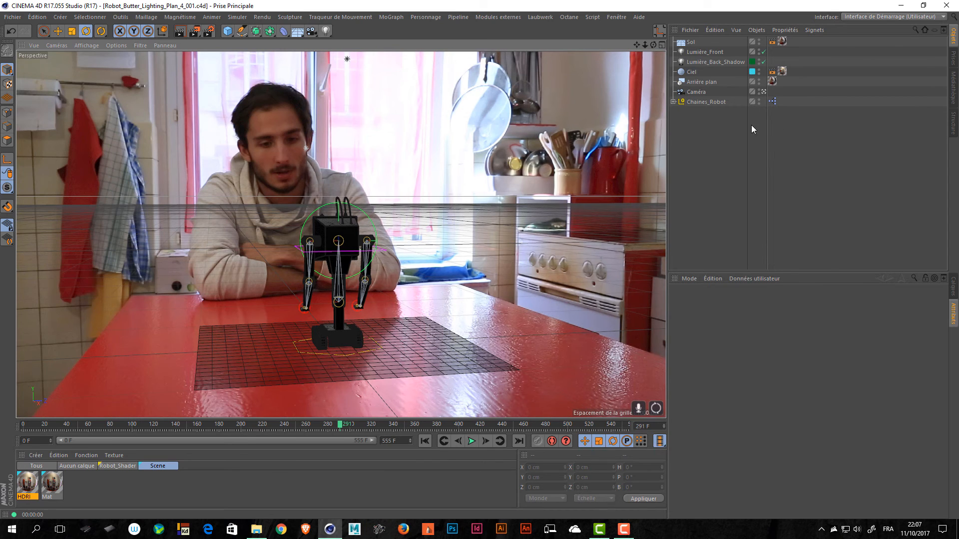
click(693, 105)
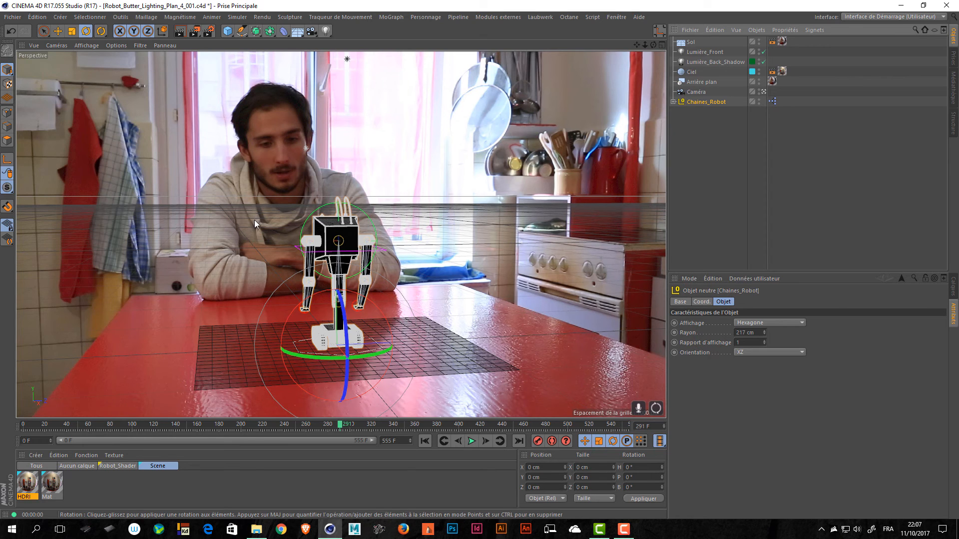
click(9, 71)
click(47, 103)
key(t)
mouse_move(288, 307)
mouse_down()
mouse_move(238, 309)
mouse_move(284, 307)
mouse_move(271, 308)
mouse_up()
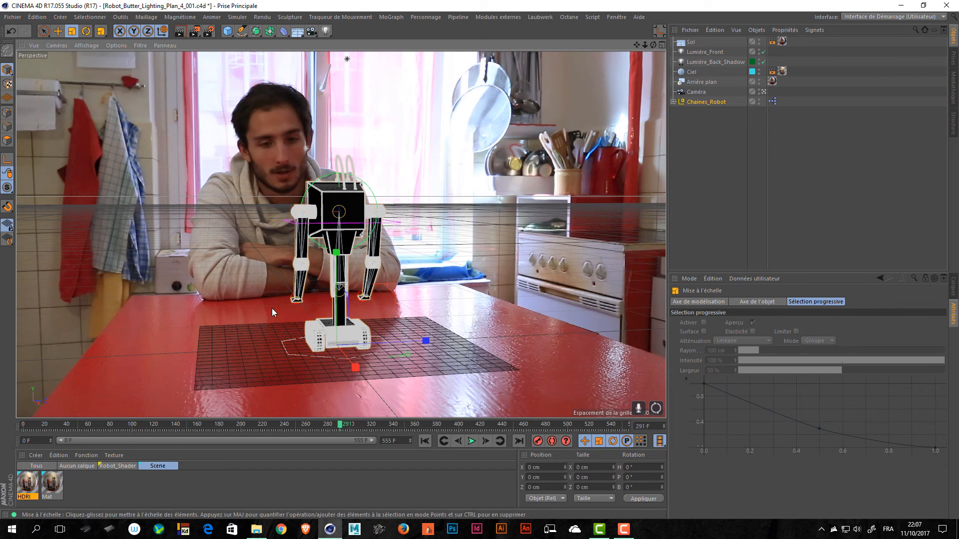
key(ctrl+s)
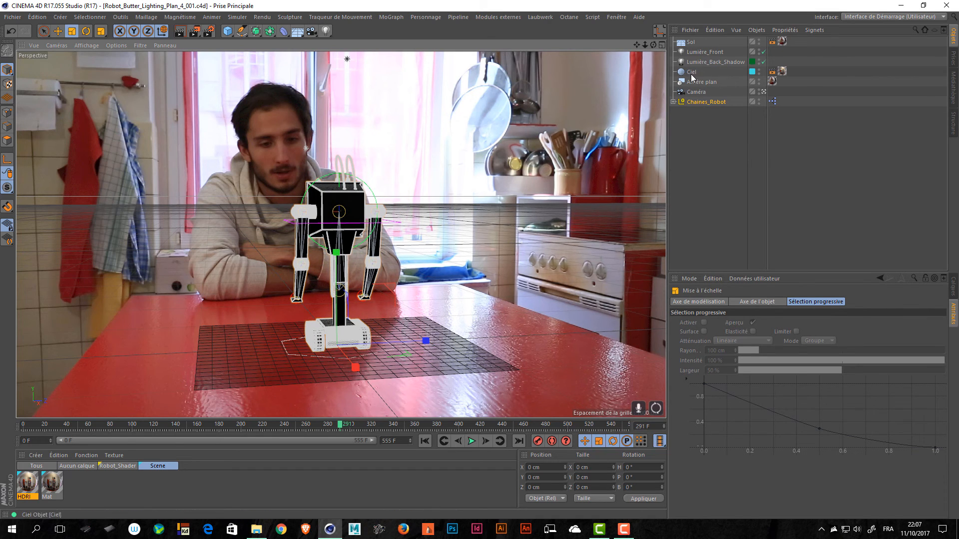
- Set the display radius of the Head_Cible null to 300 cm and preview the render
click(372, 190)
key(w)
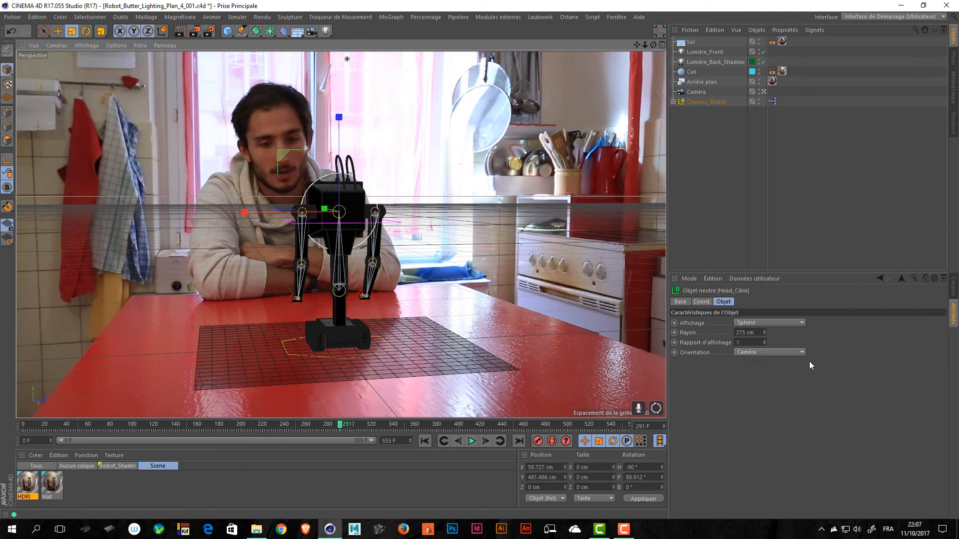
double_click(749, 333)
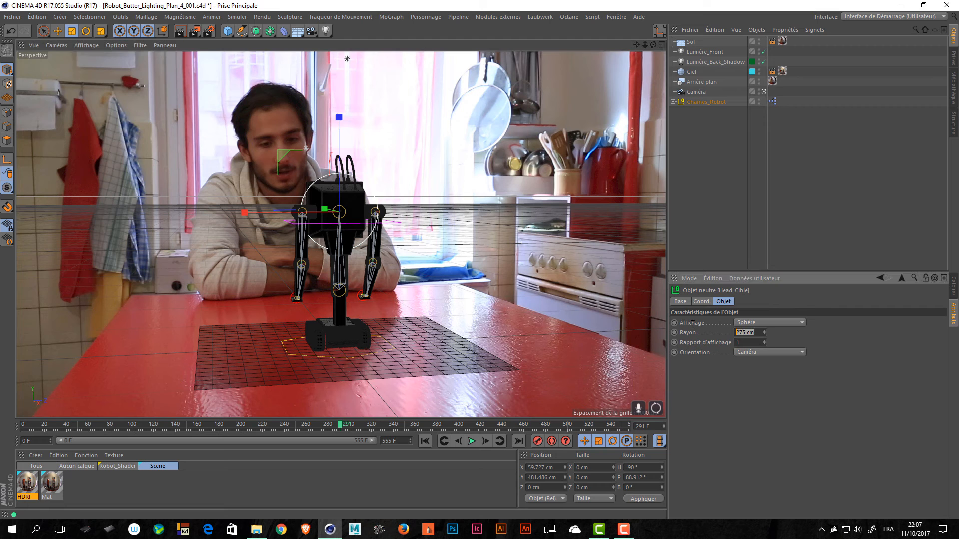
text(300)
key(Return)
key(ctrl+s)
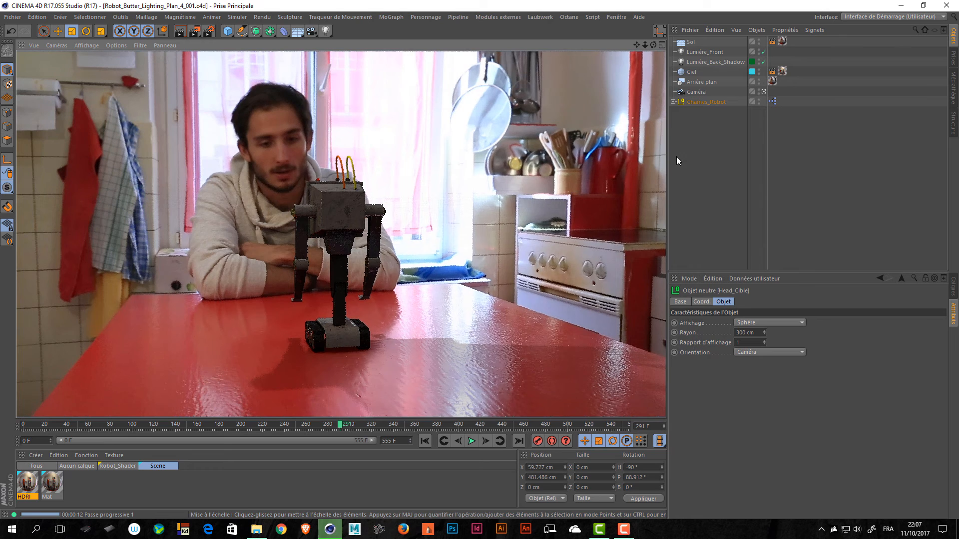
- Move the Lumière_Back_Shadow light to about X -115 cm and Y 1879 cm, preview the shadow, and save the scene
click(704, 62)
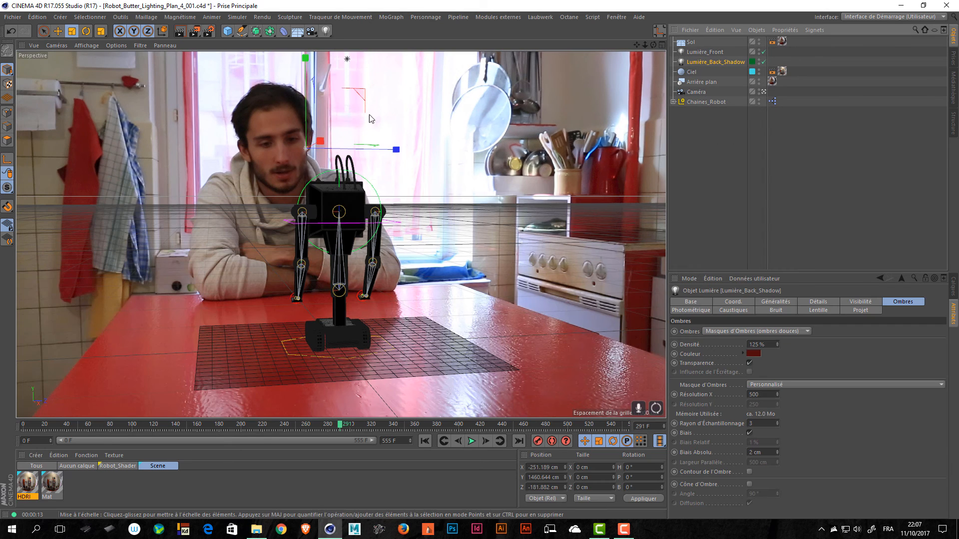
key(e)
drag(304, 117, 334, 85)
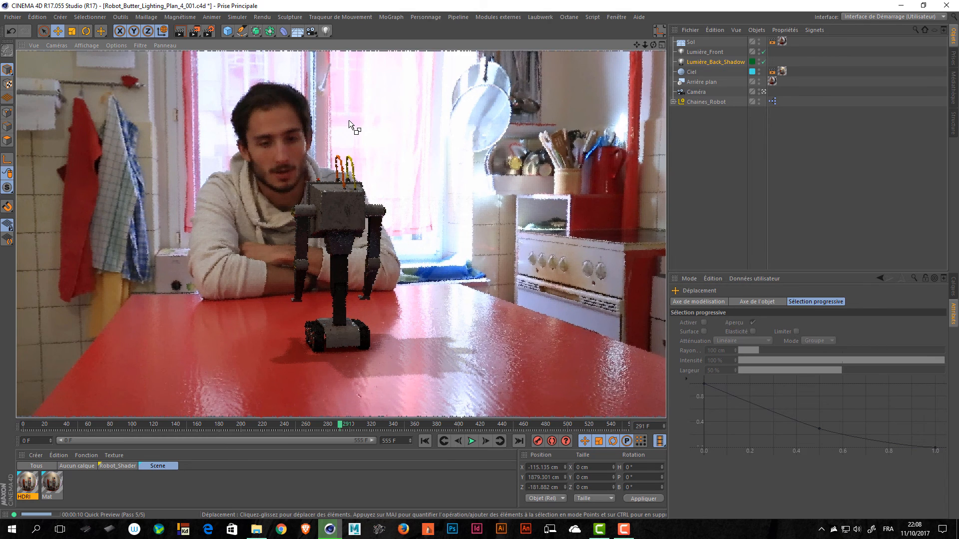
key(ctrl+s)
- Switch to Robot_Butter_Lighting_Plan_2_001.c4d and preview its render to examine the robot's lighting and shadow
key(v)
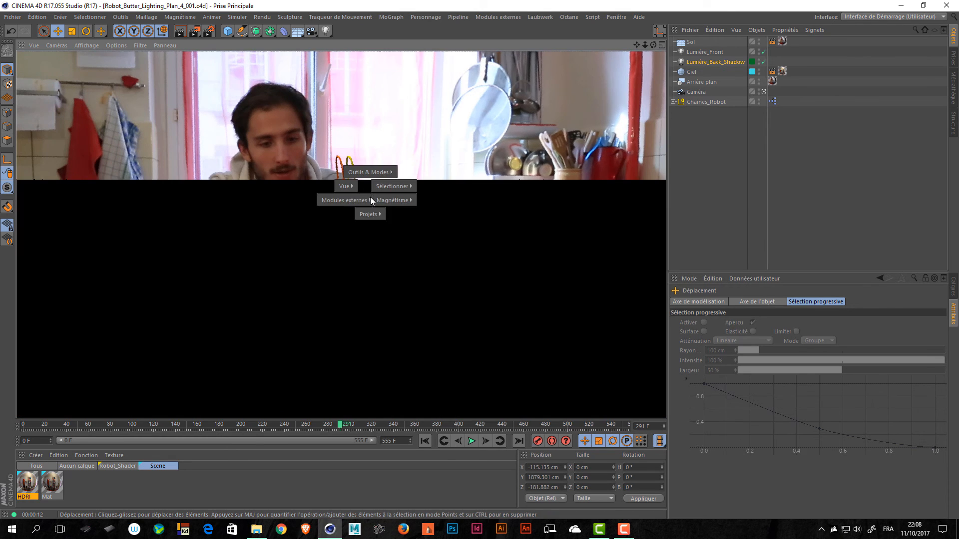
mouse_move(369, 214)
click(372, 244)
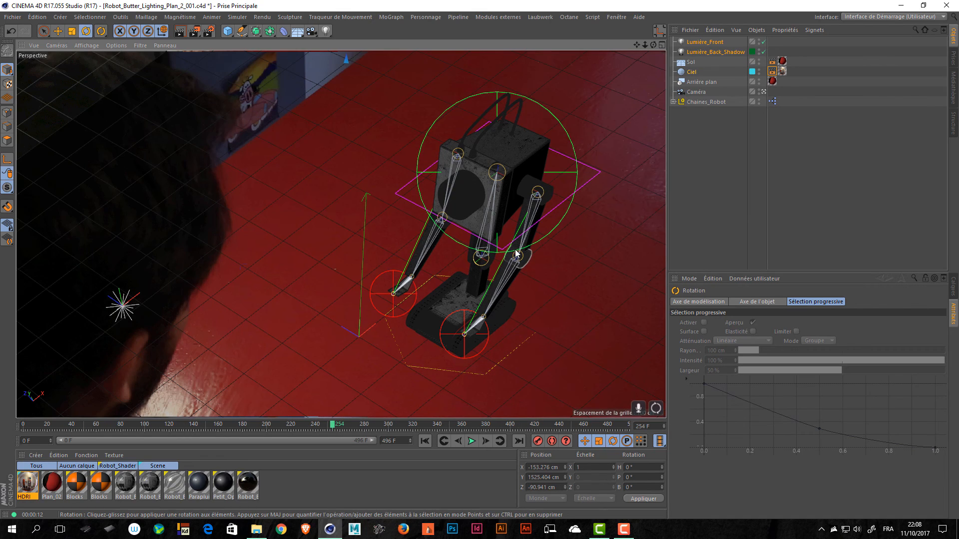
key(ctrl+r)
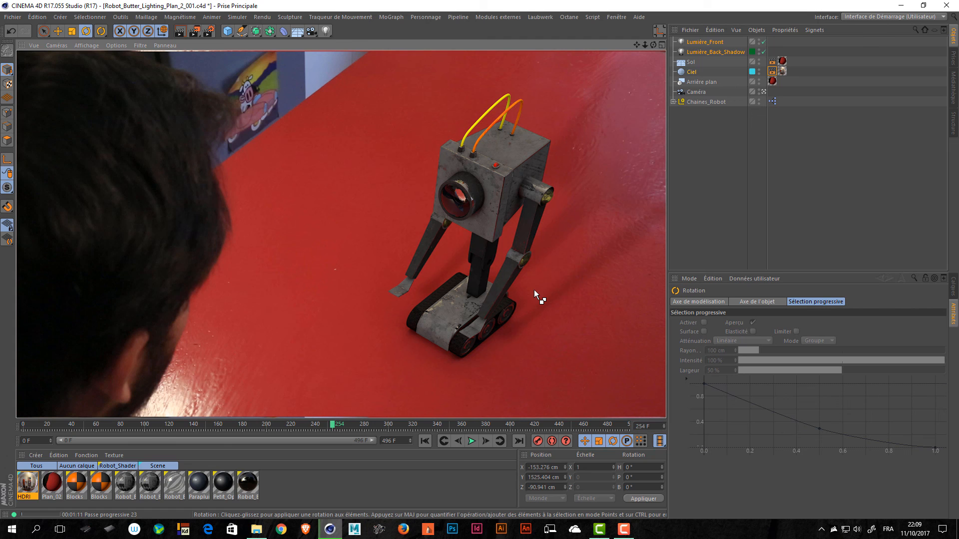
- Look through the open Plan 4 and Plan 2 projects and switch to Robot_Butter_Lighting_Plan_01_002.c4d
key(v)
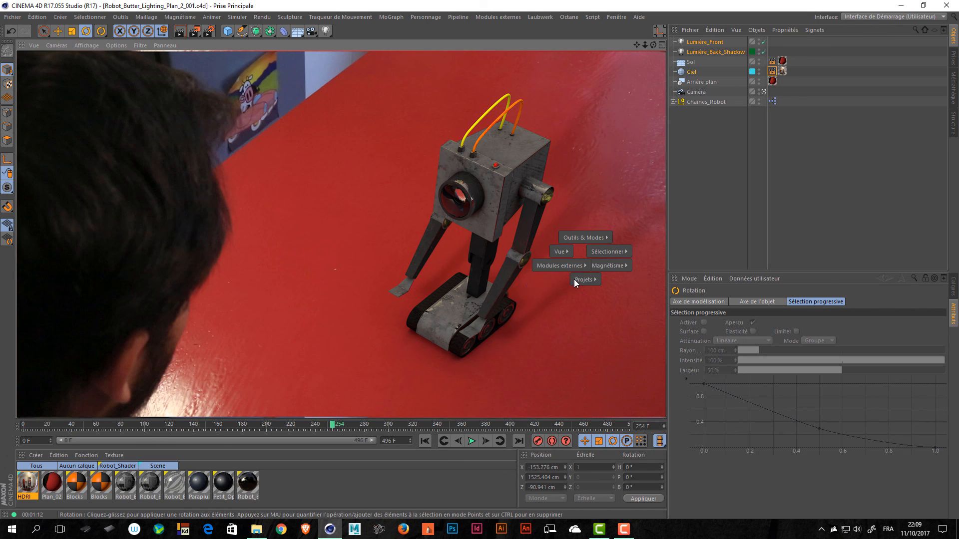
click(572, 291)
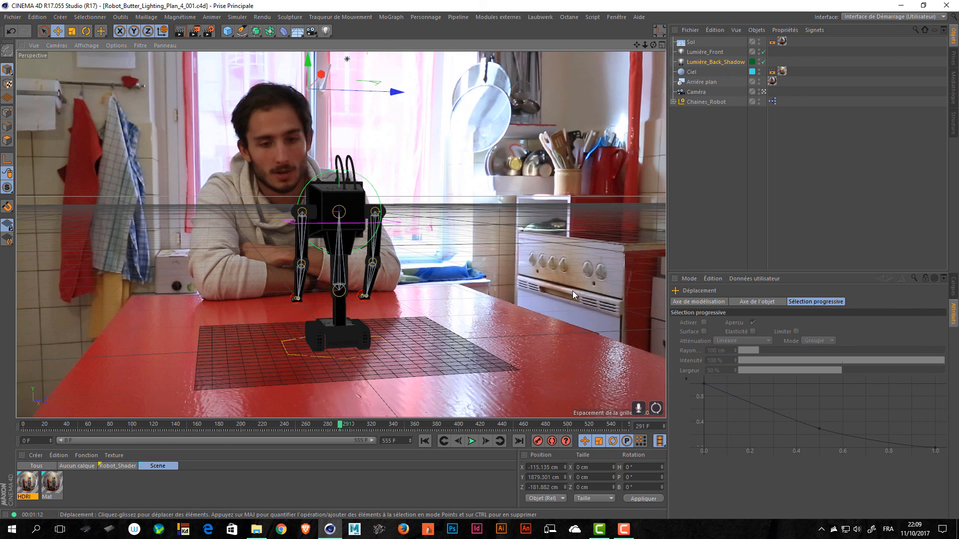
key(v)
mouse_move(571, 311)
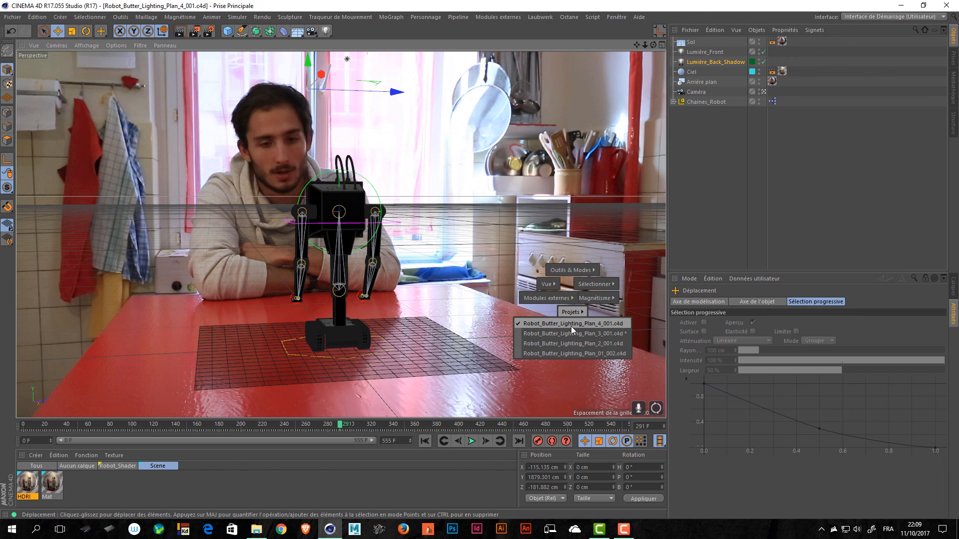
click(558, 345)
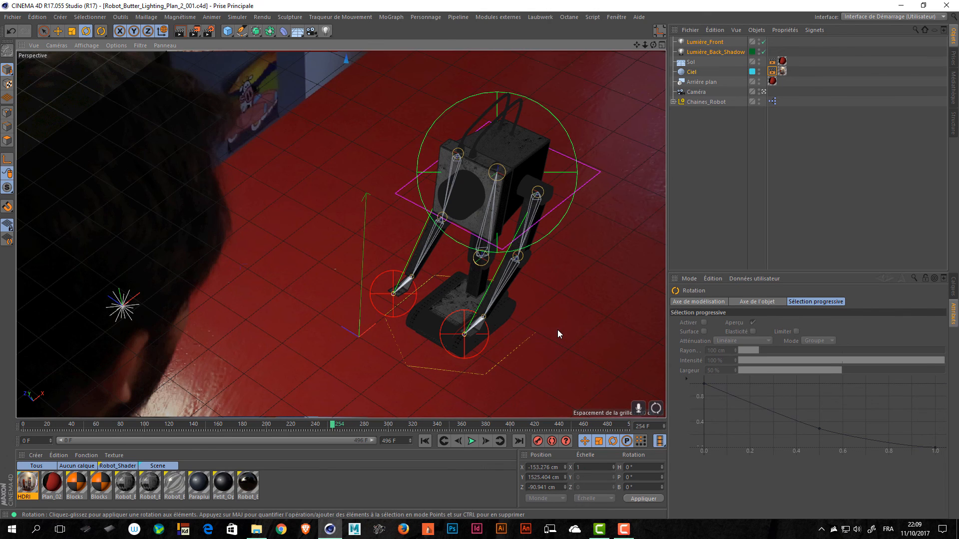
key(v)
mouse_move(556, 351)
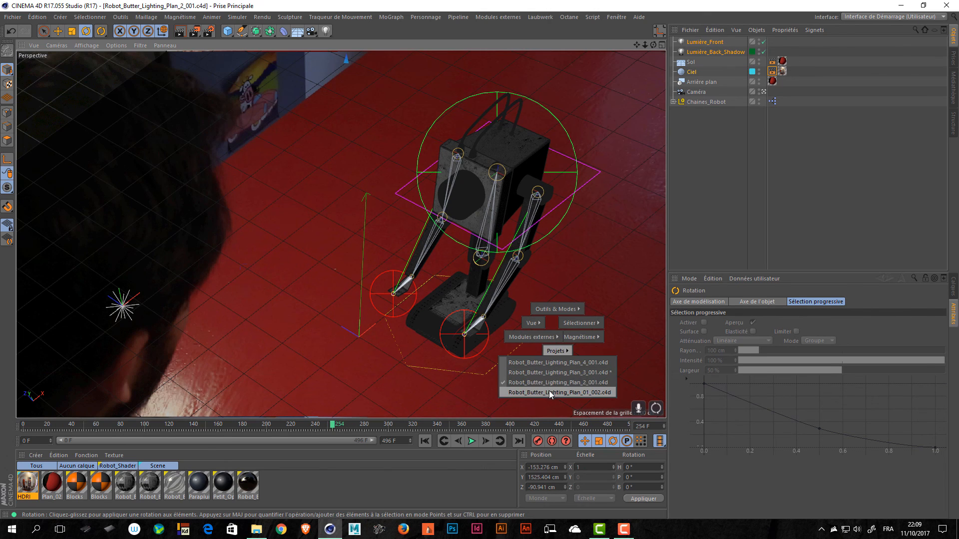
click(549, 393)
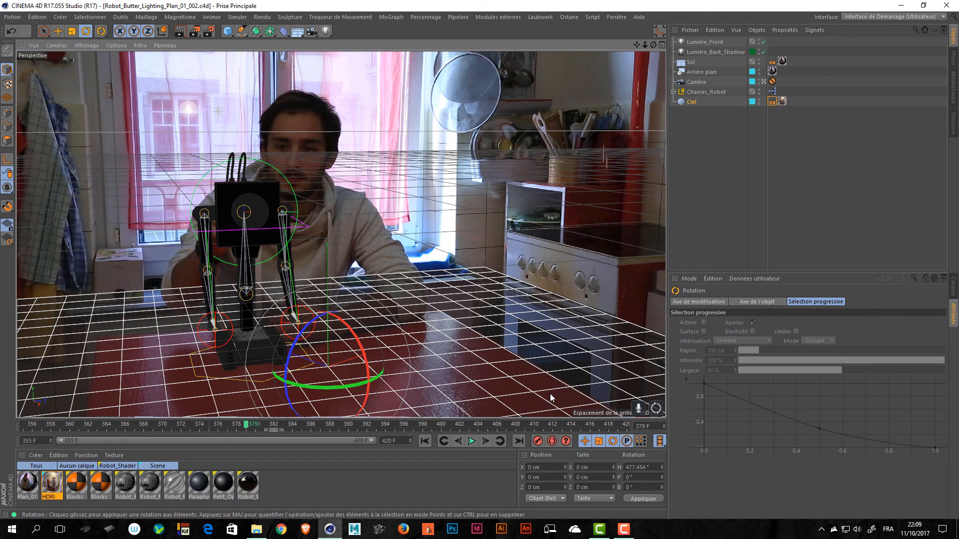